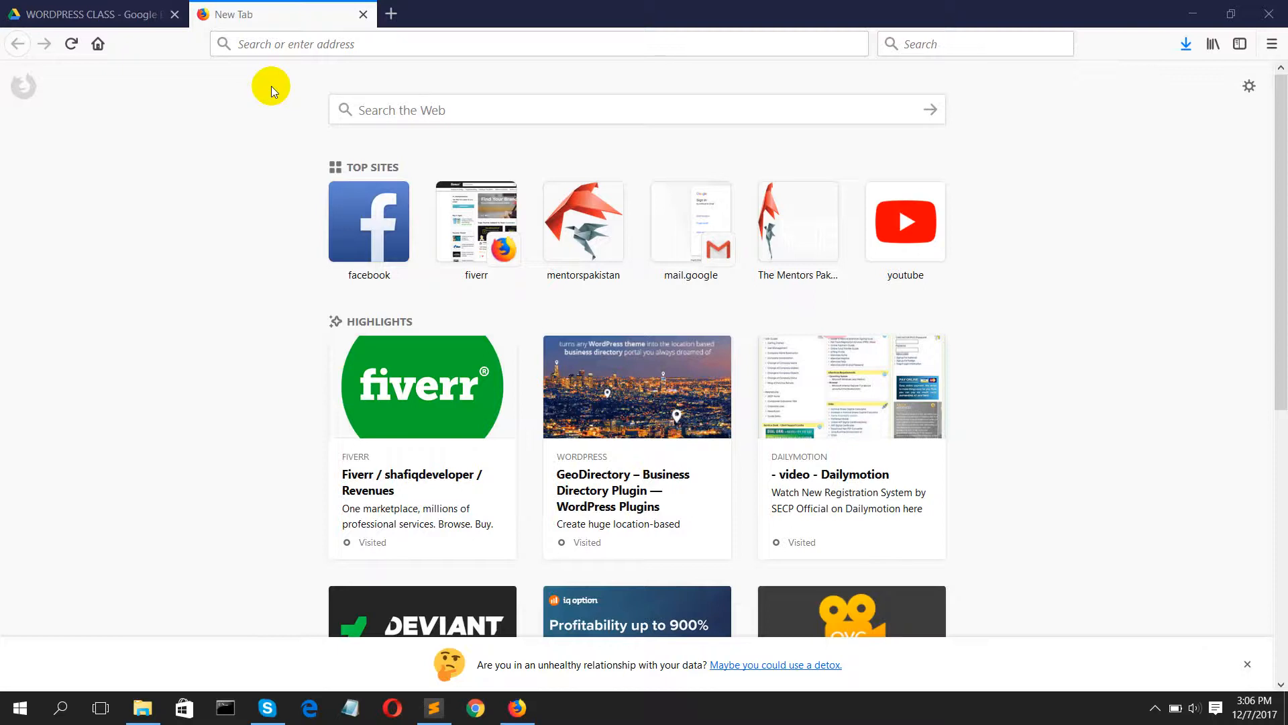
Step: Open the local WordPress site at localhost/mentorspakistan
left_click(268, 48)
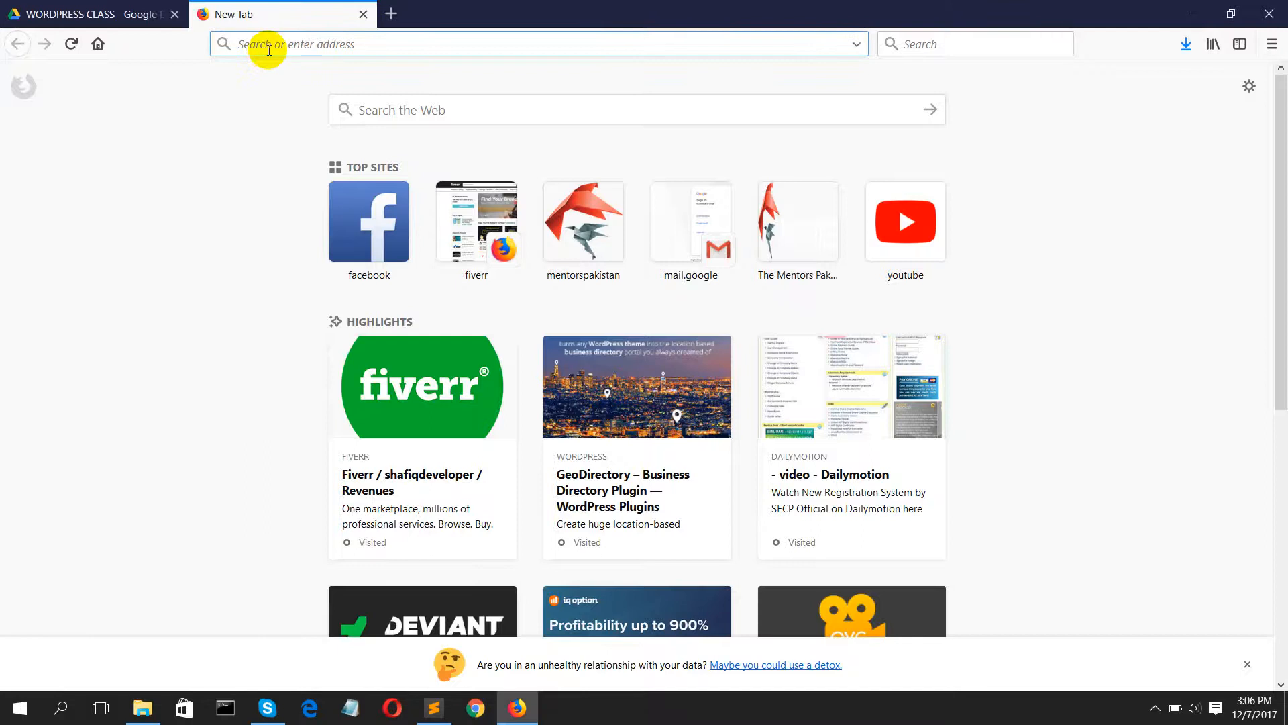
type("localhost/")
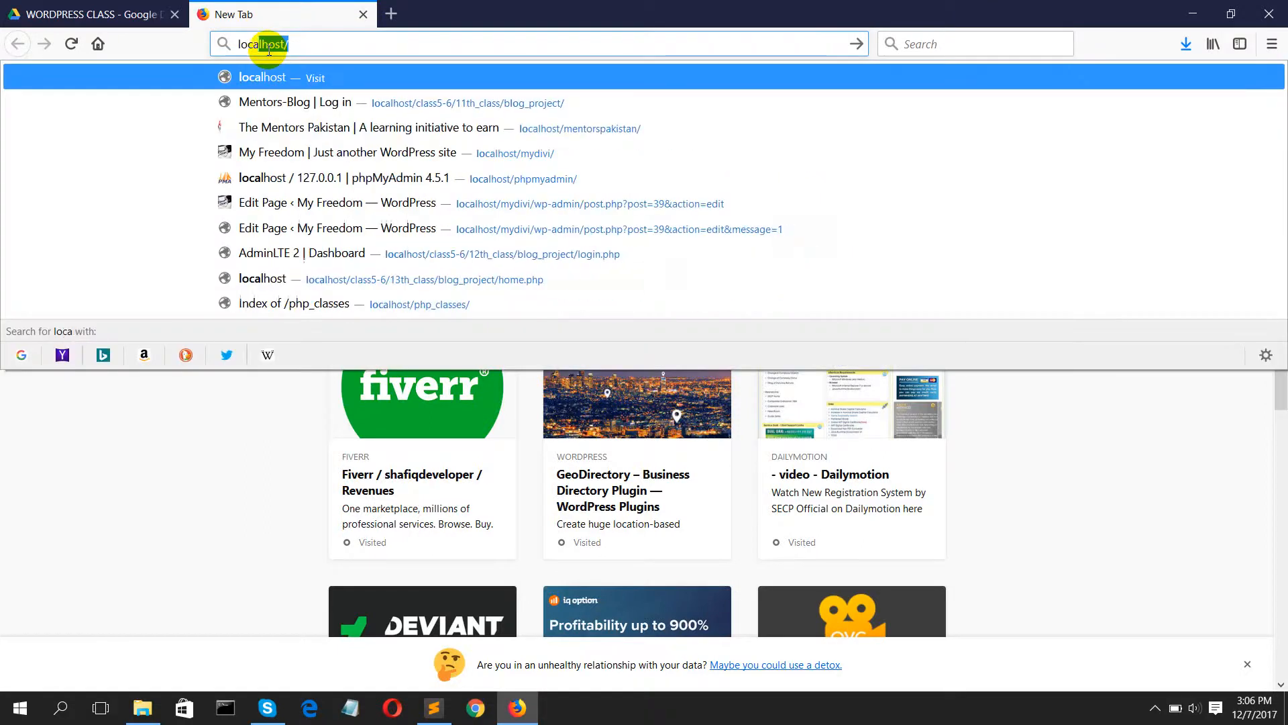
key("Right")
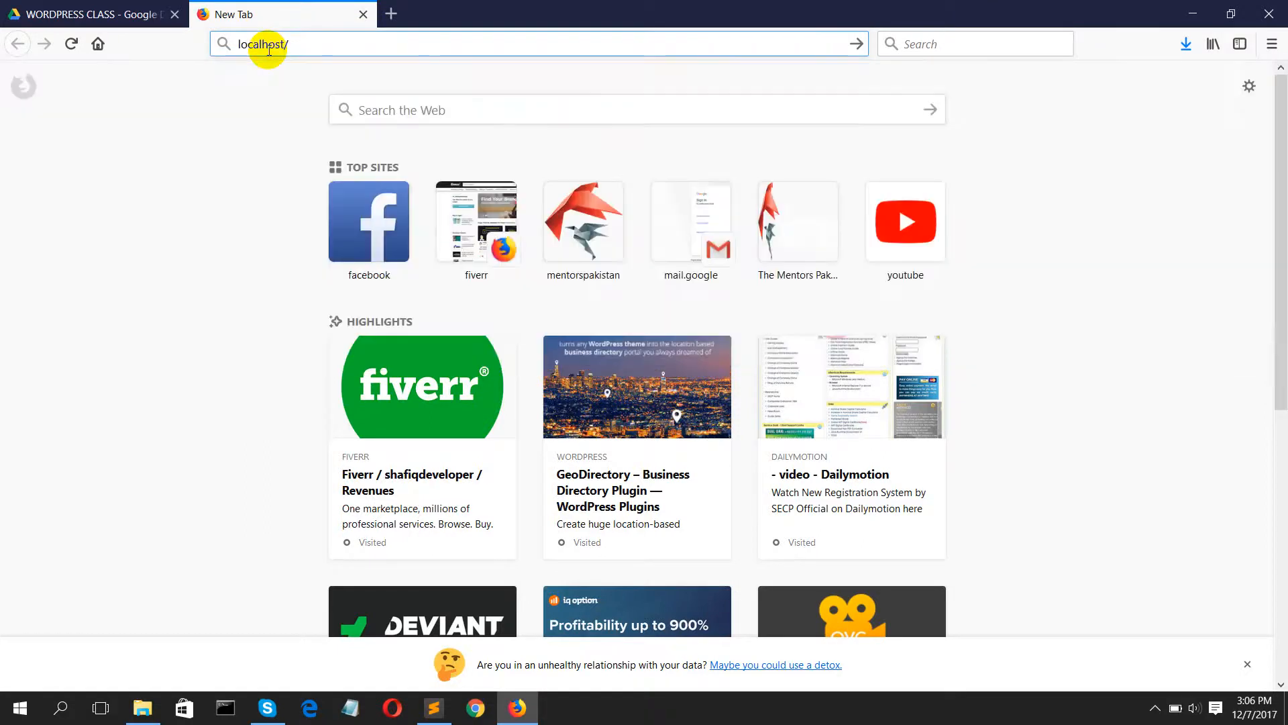
type("mentorspakistan/")
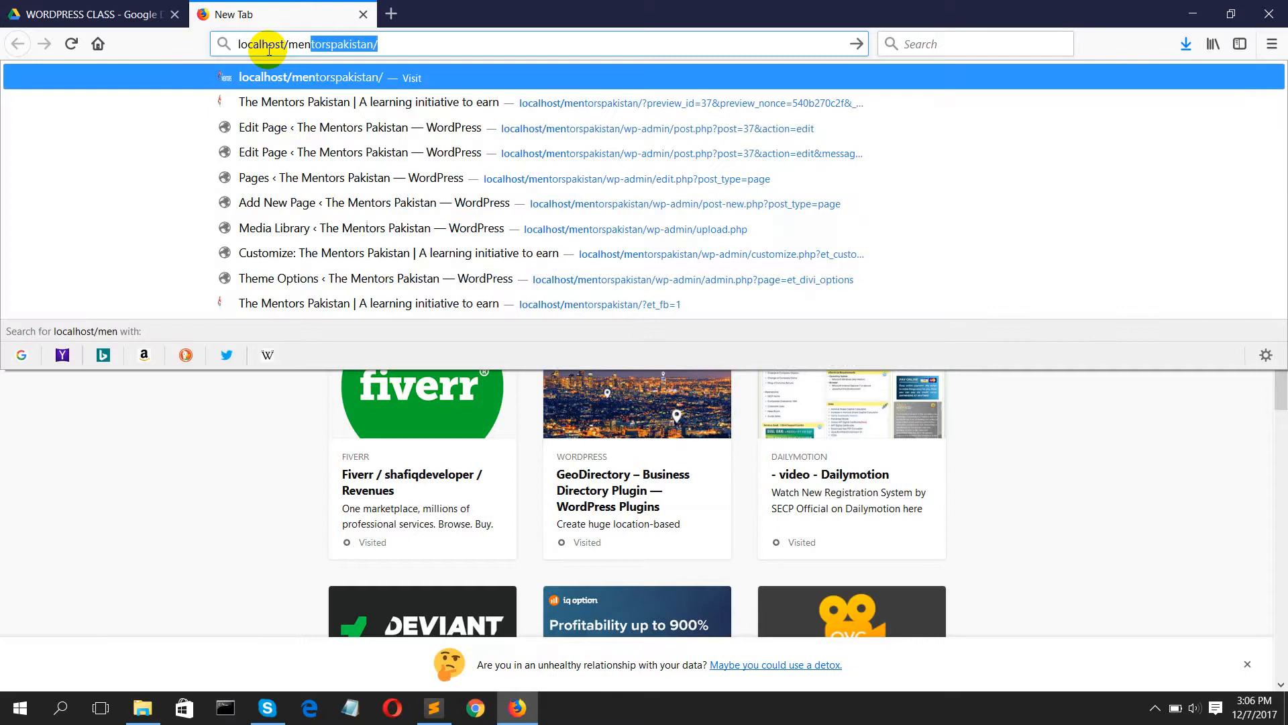
key("Return")
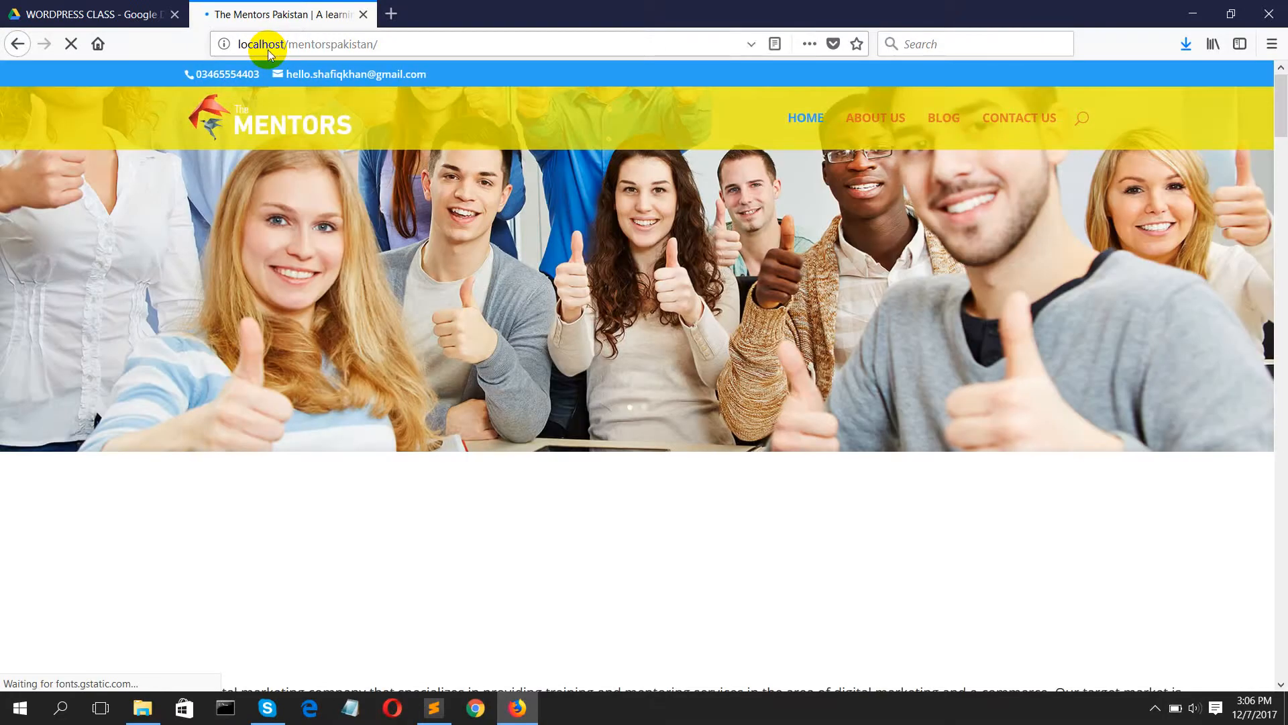
Step: Look over the home page's services, packages, skills and mission sections, and open the About Us page
scroll(295, 227, "down", 3)
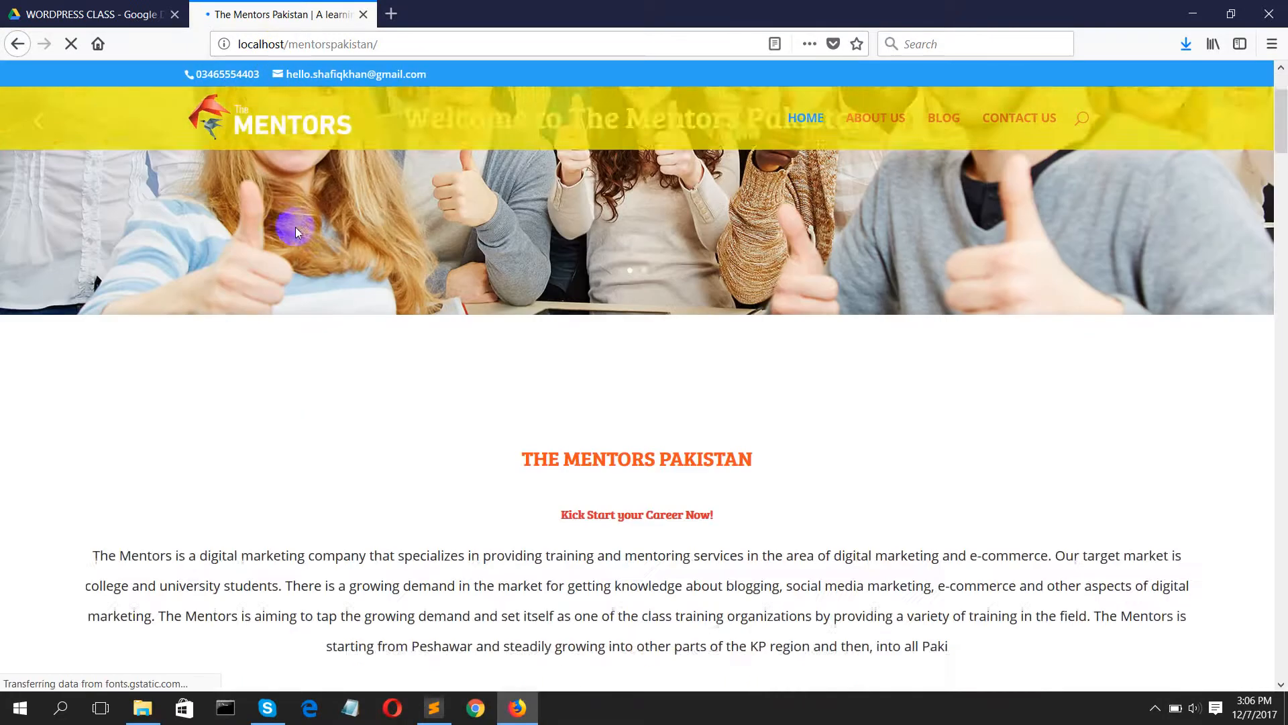
scroll(320, 263, "down", 10)
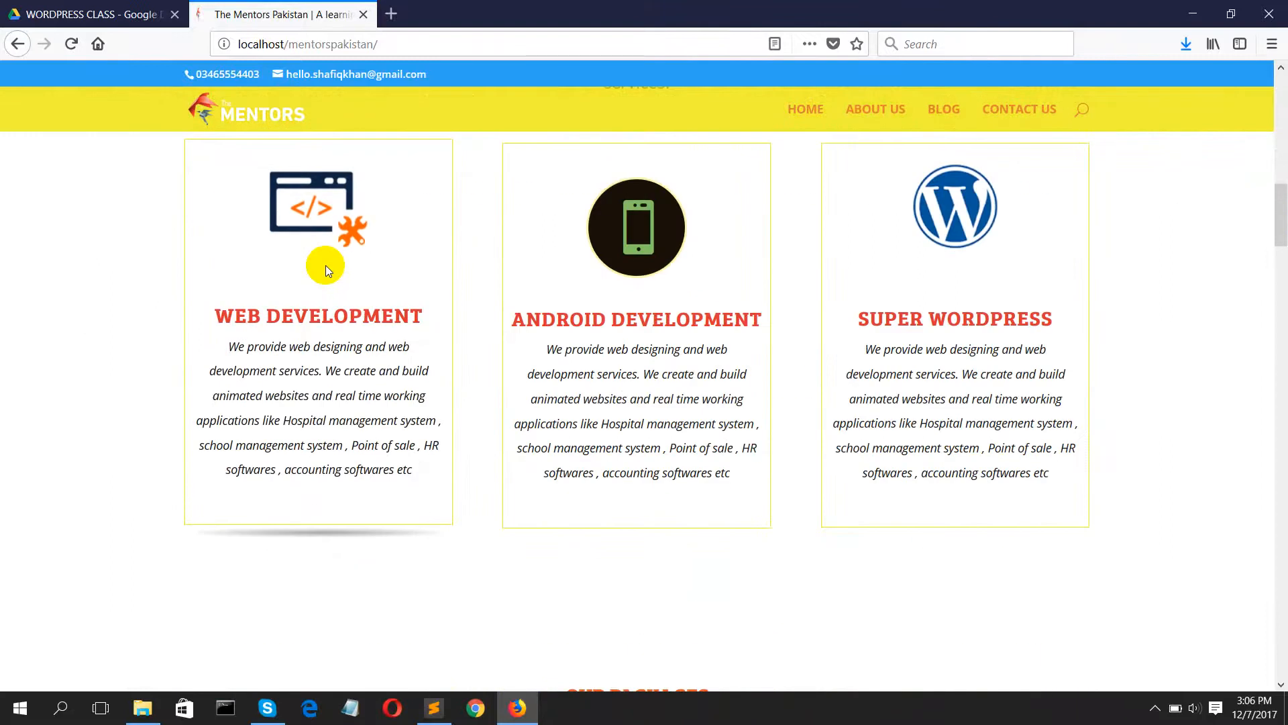
scroll(325, 264, "down", 10)
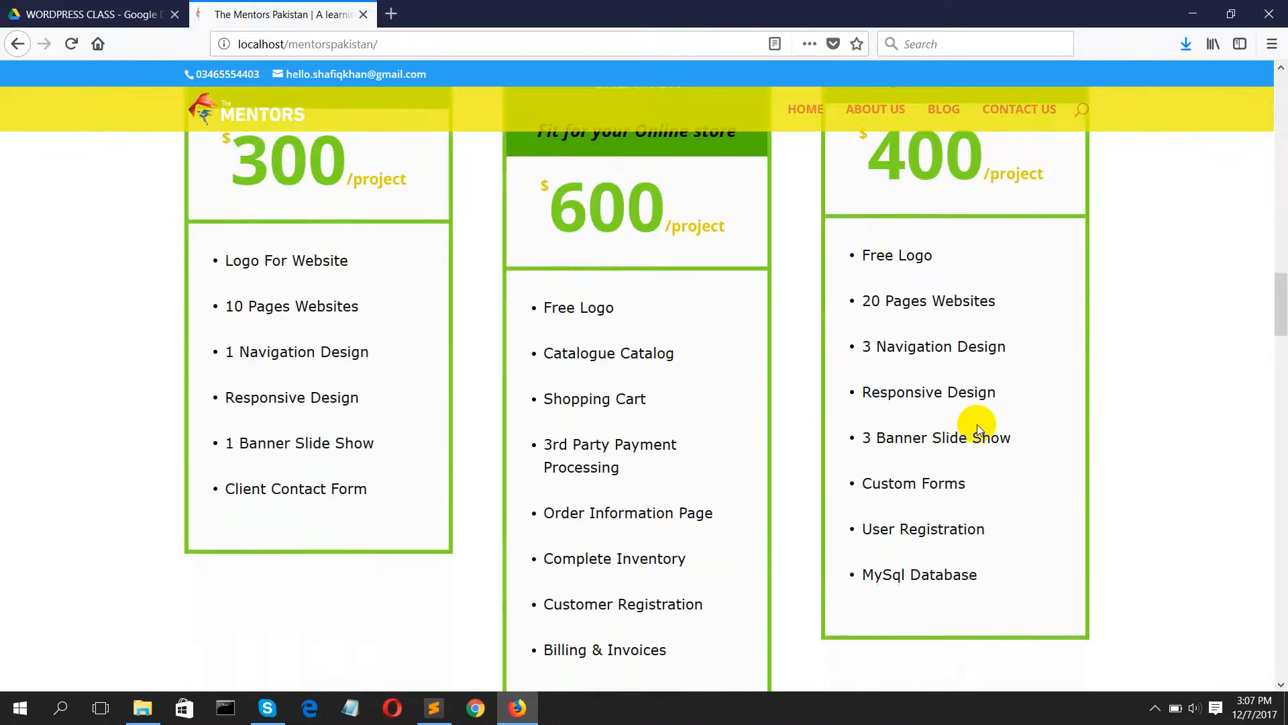
scroll(897, 426, "down", 12)
scroll(604, 449, "down", 15)
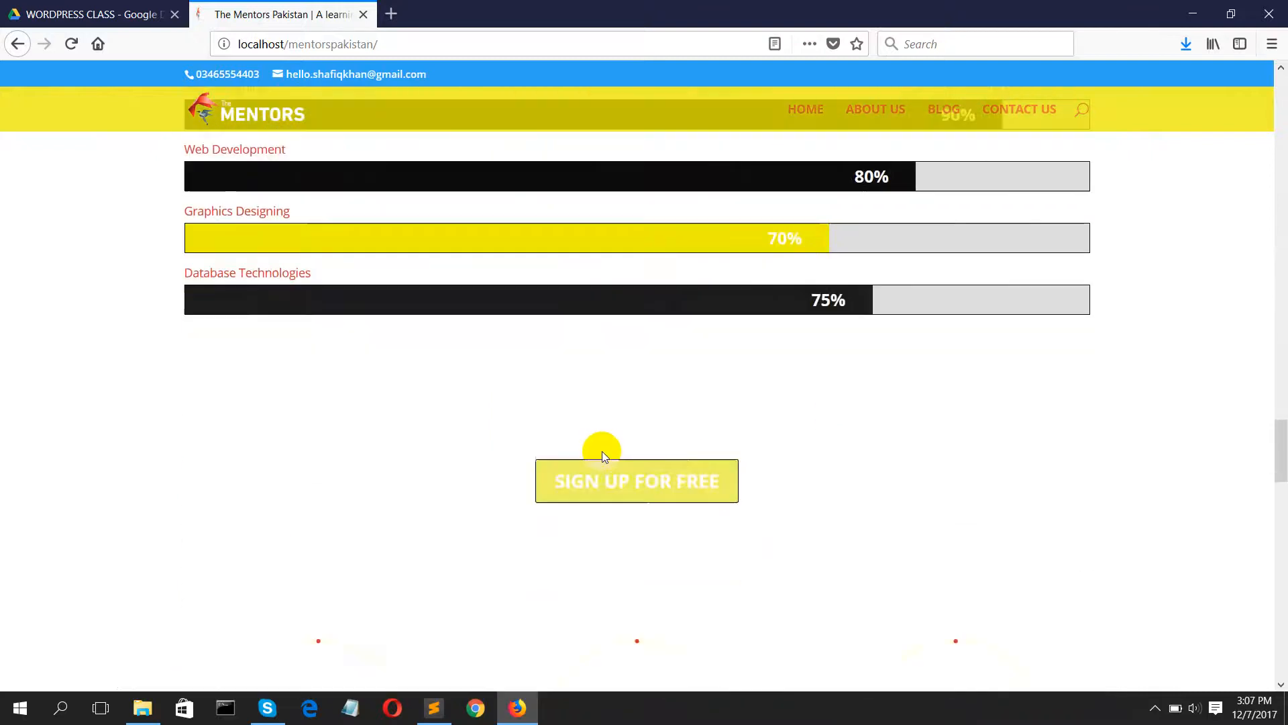
scroll(602, 451, "down", 10)
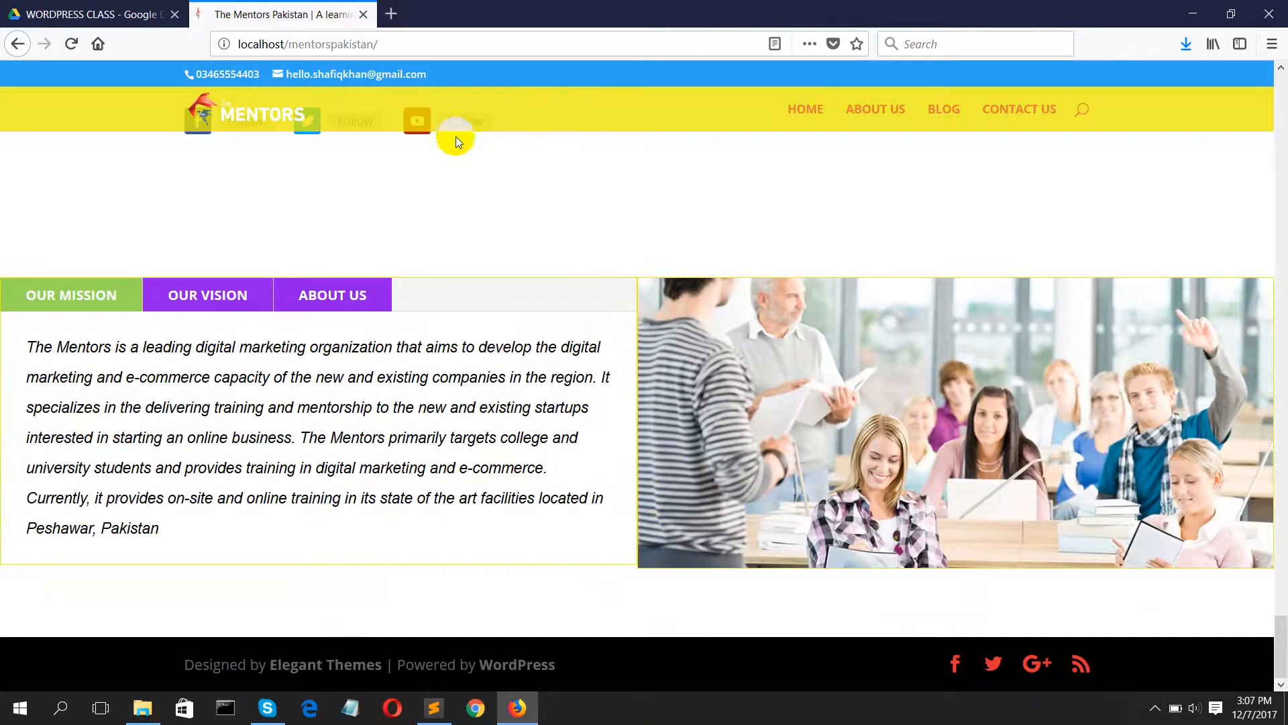
scroll(550, 141, "up", 3)
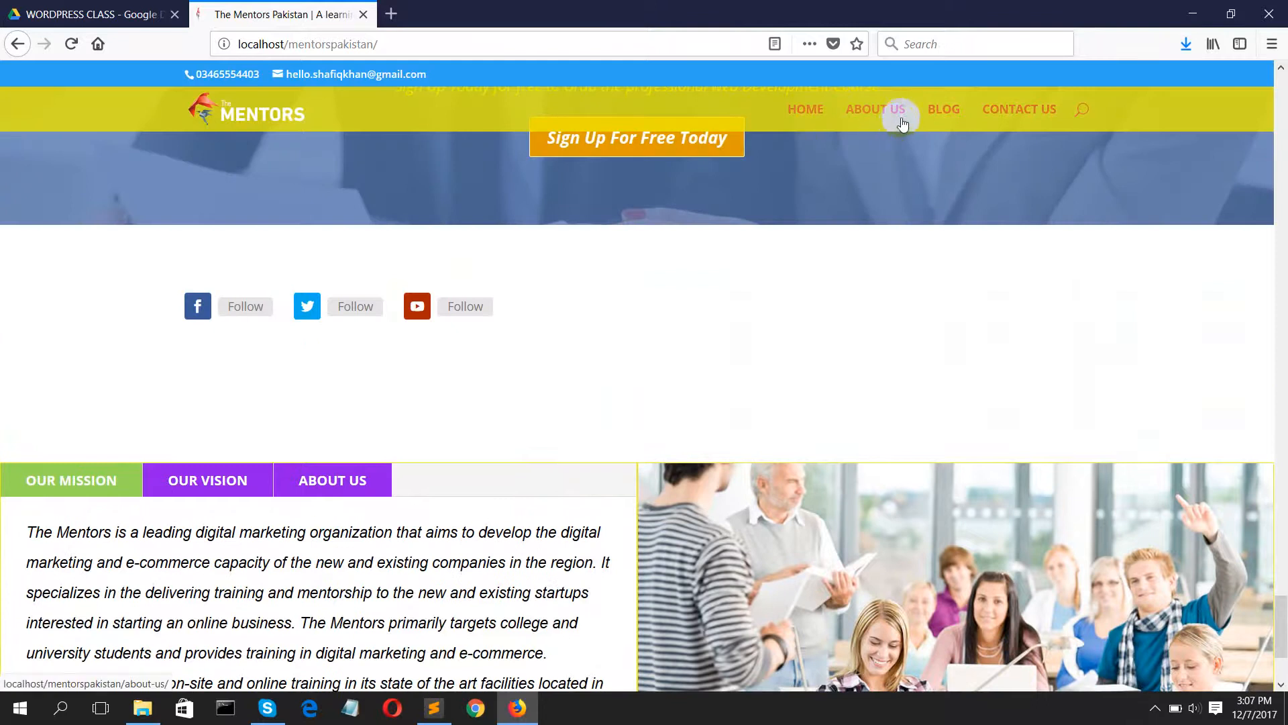
left_click(875, 123)
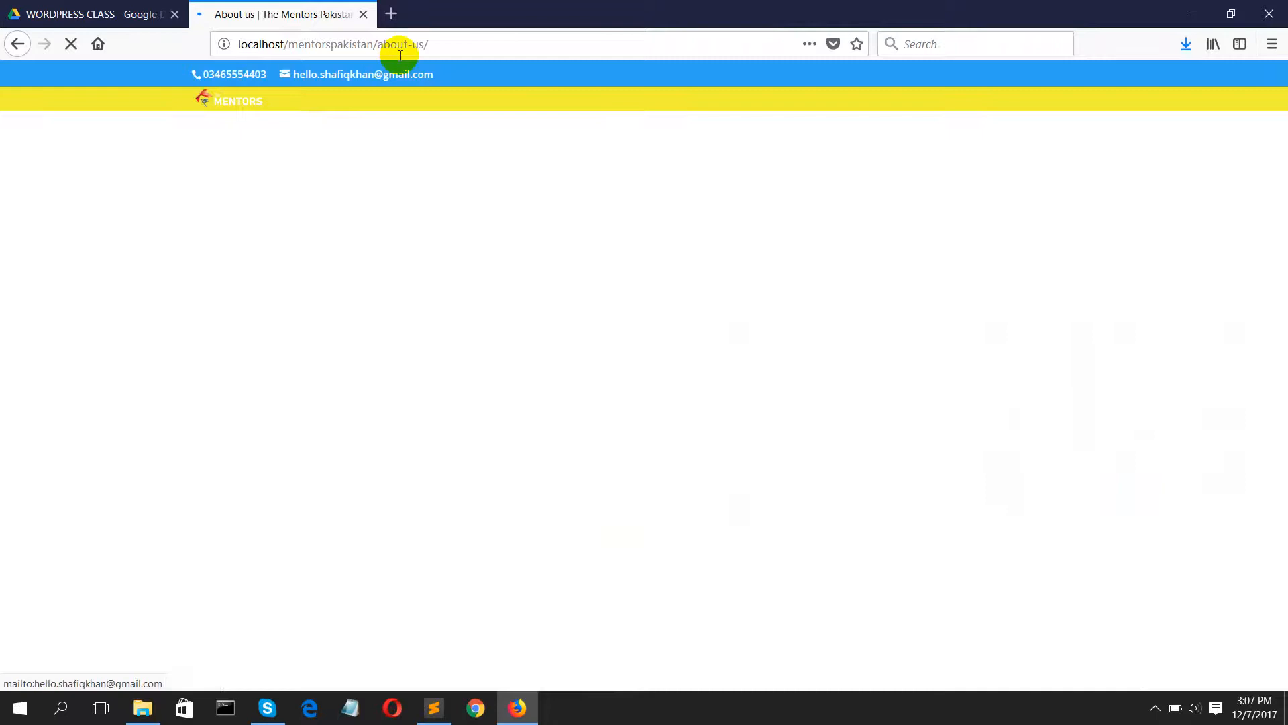
Step: Go to the site's admin login page at localhost/mentorspakistan/admin
left_click_drag(440, 43, 379, 45)
type("admin")
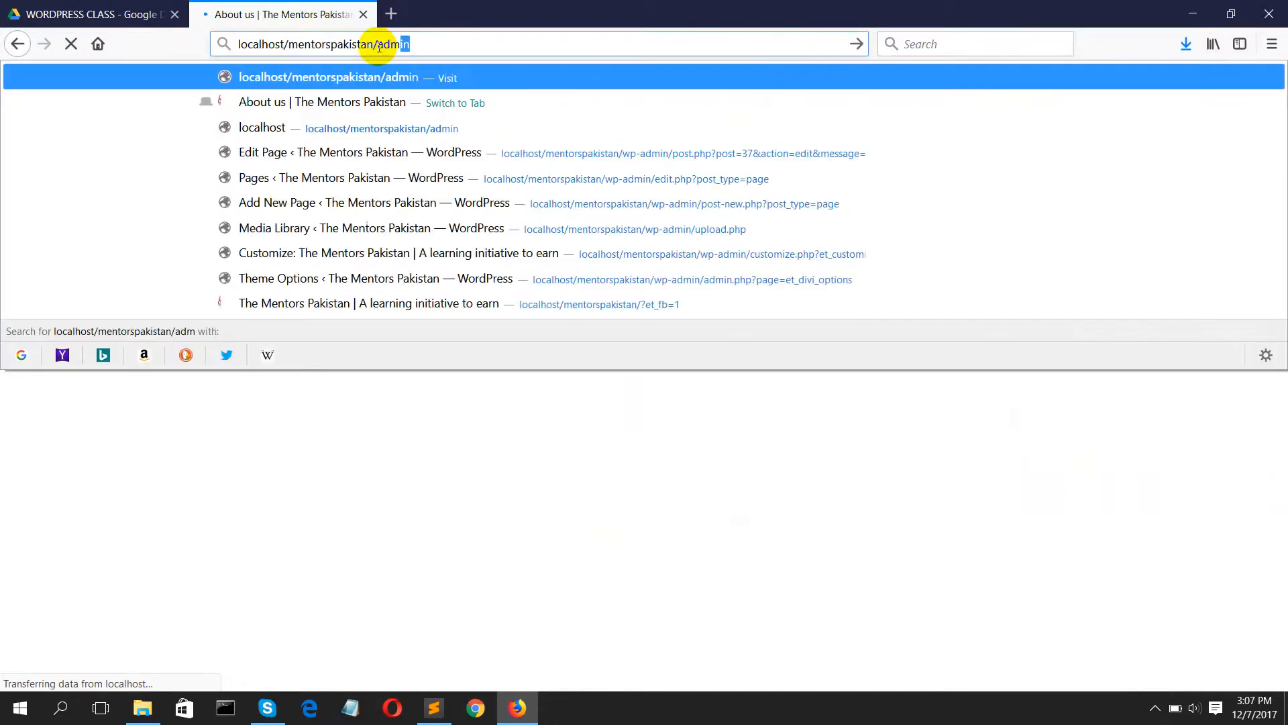
key("Return")
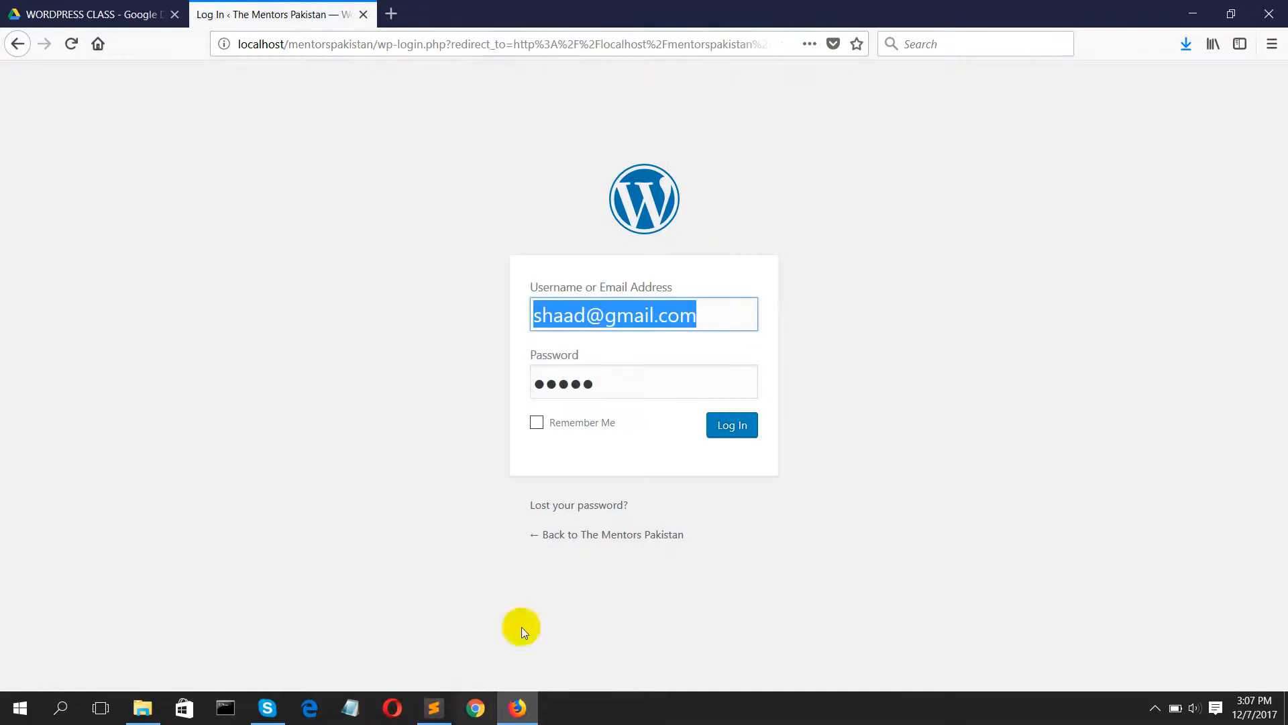
Step: Log in to WordPress with the administrator's username and the account password
type("admin")
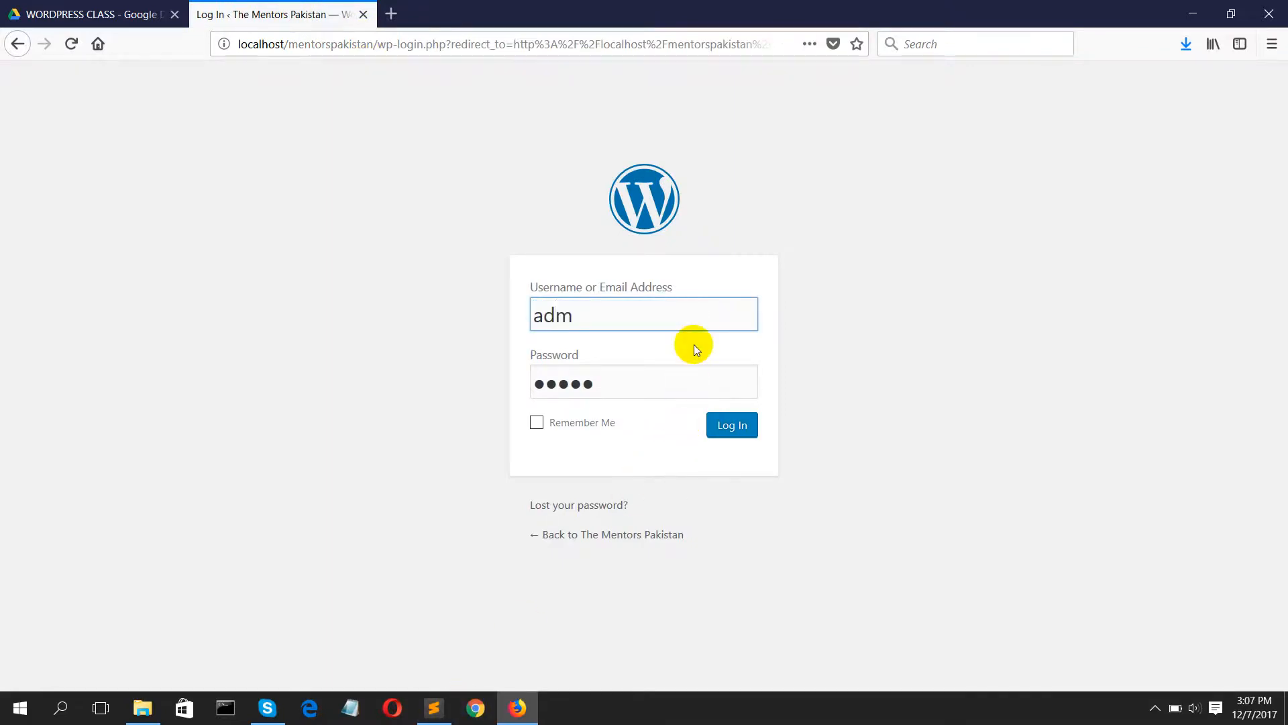
key("Tab")
type("admin")
key("Return")
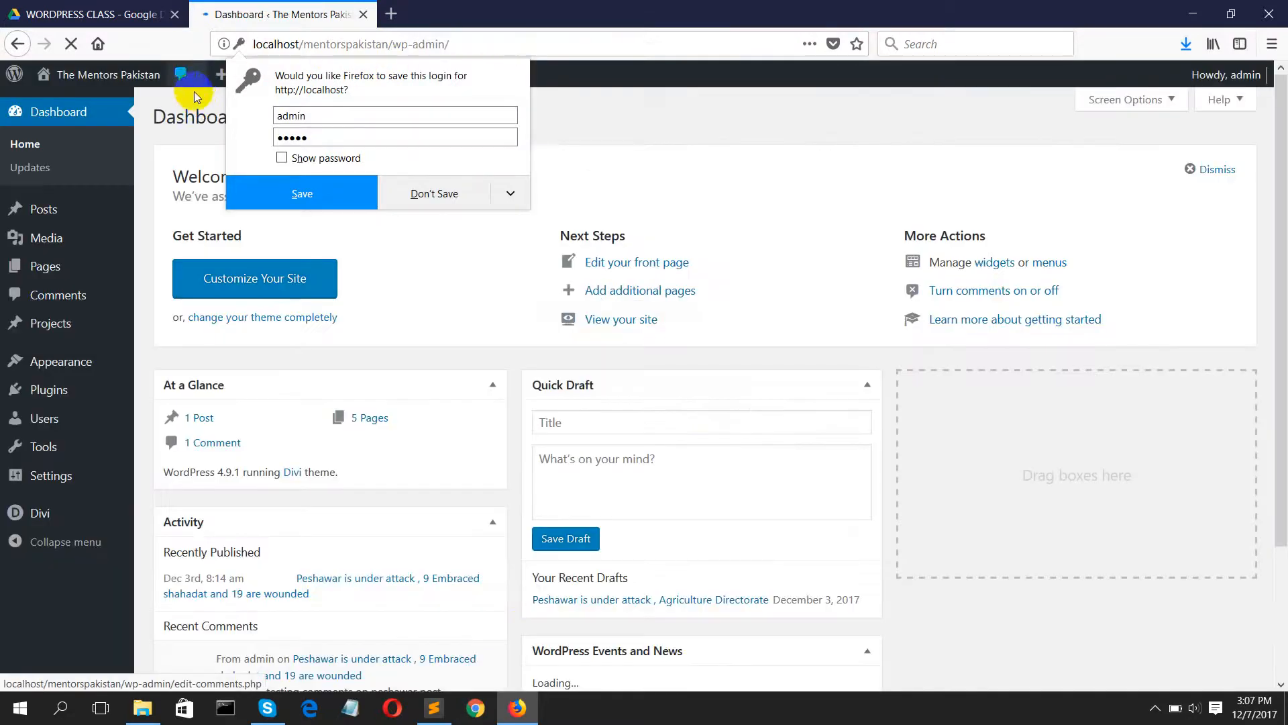
Step: Dismiss the offer to save the login and open the site's front page in a separate tab
left_click(196, 94)
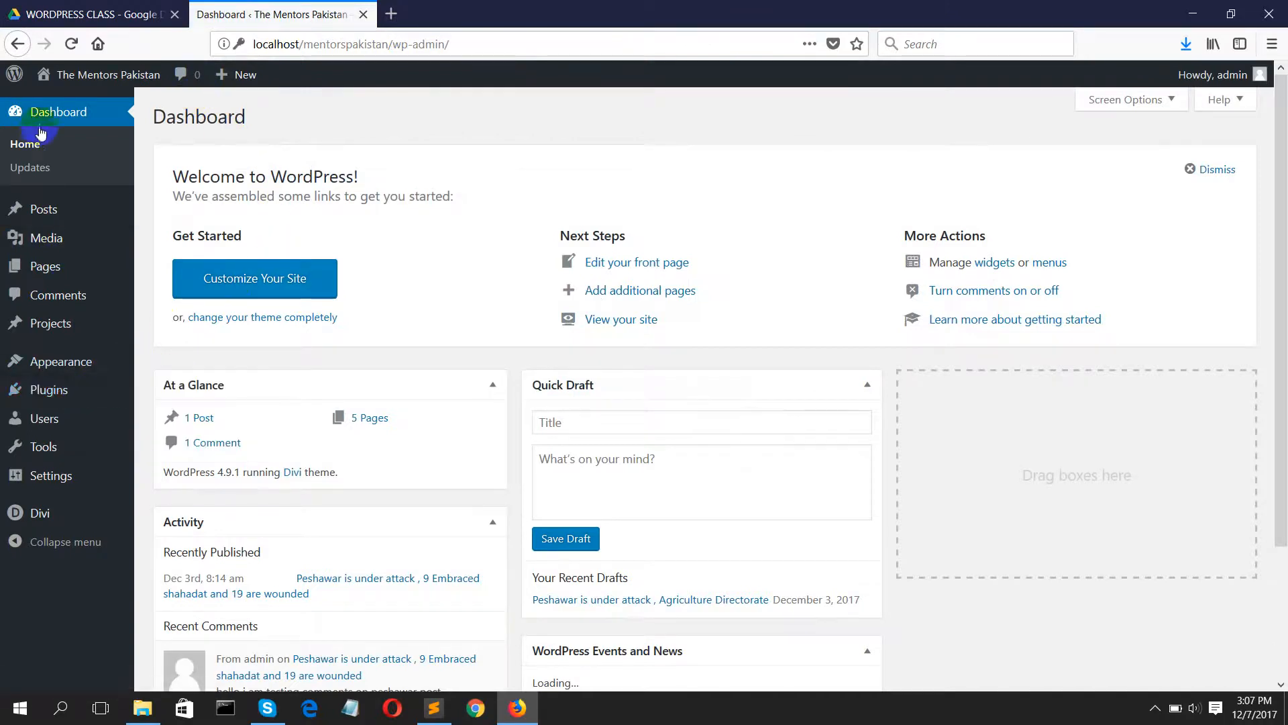
middle_click(69, 106)
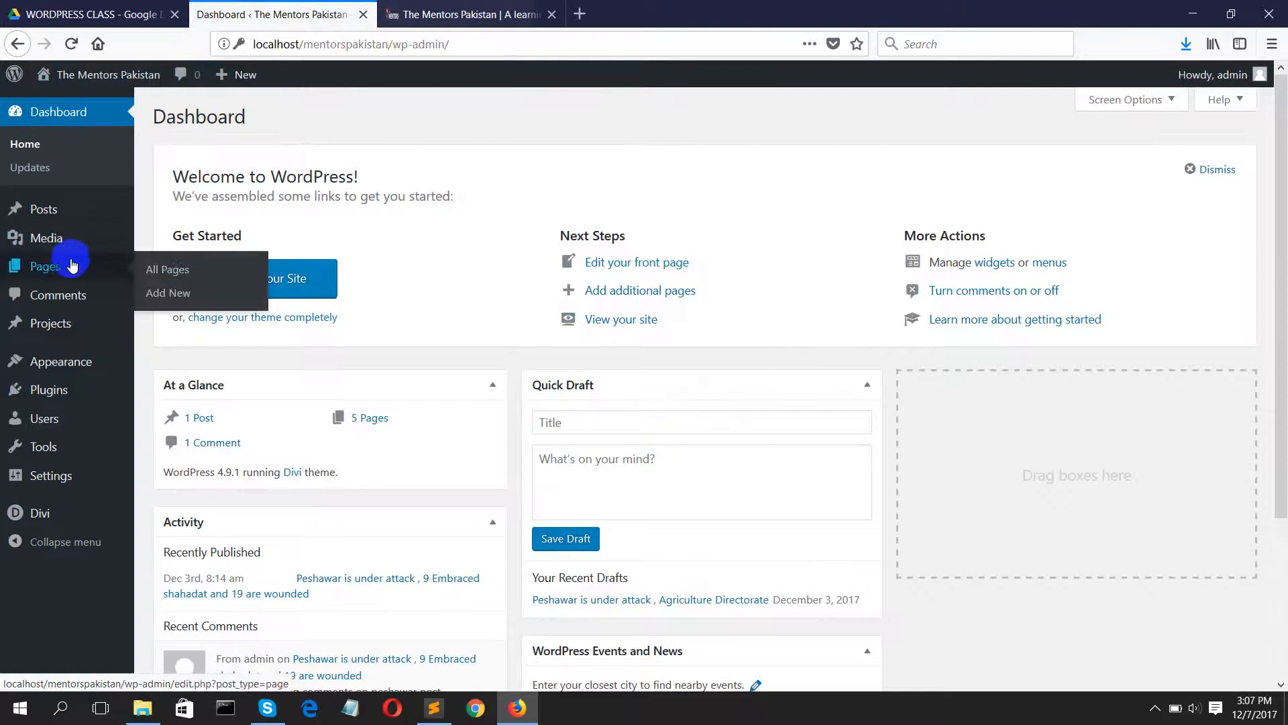
mouse_move(67, 392)
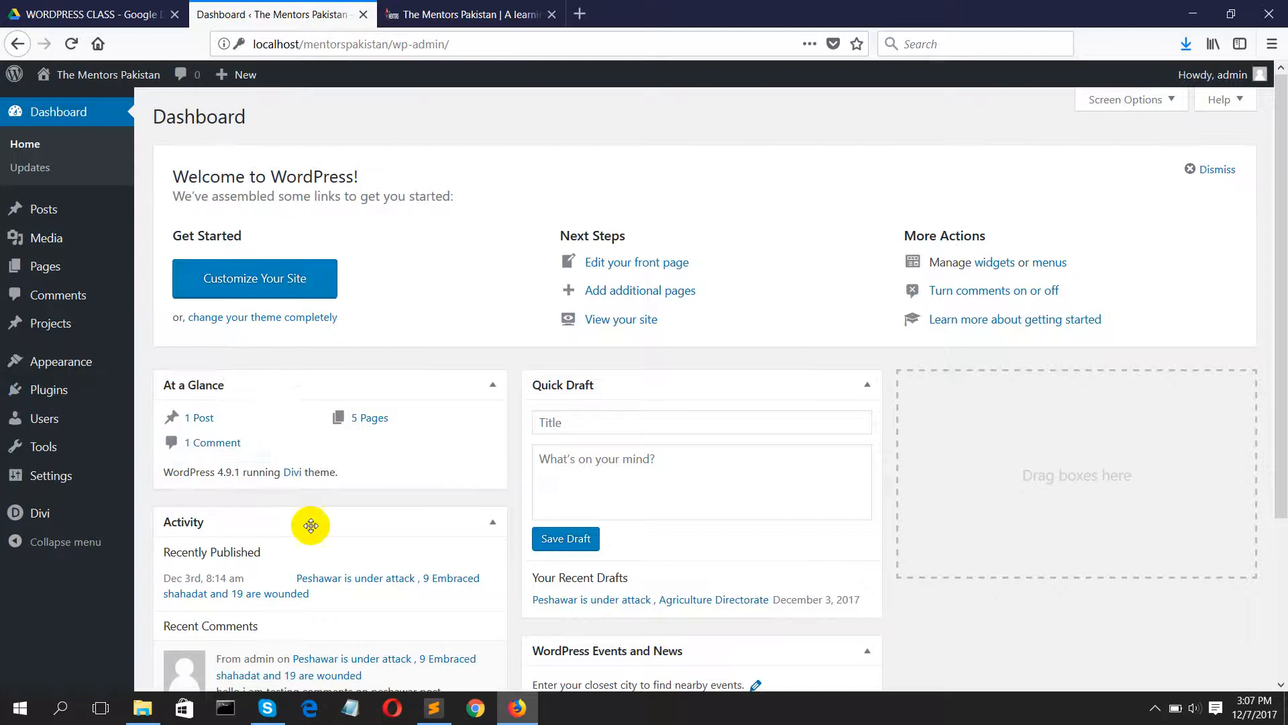
Step: Switch to Chrome and open the Google home page
left_click(470, 709)
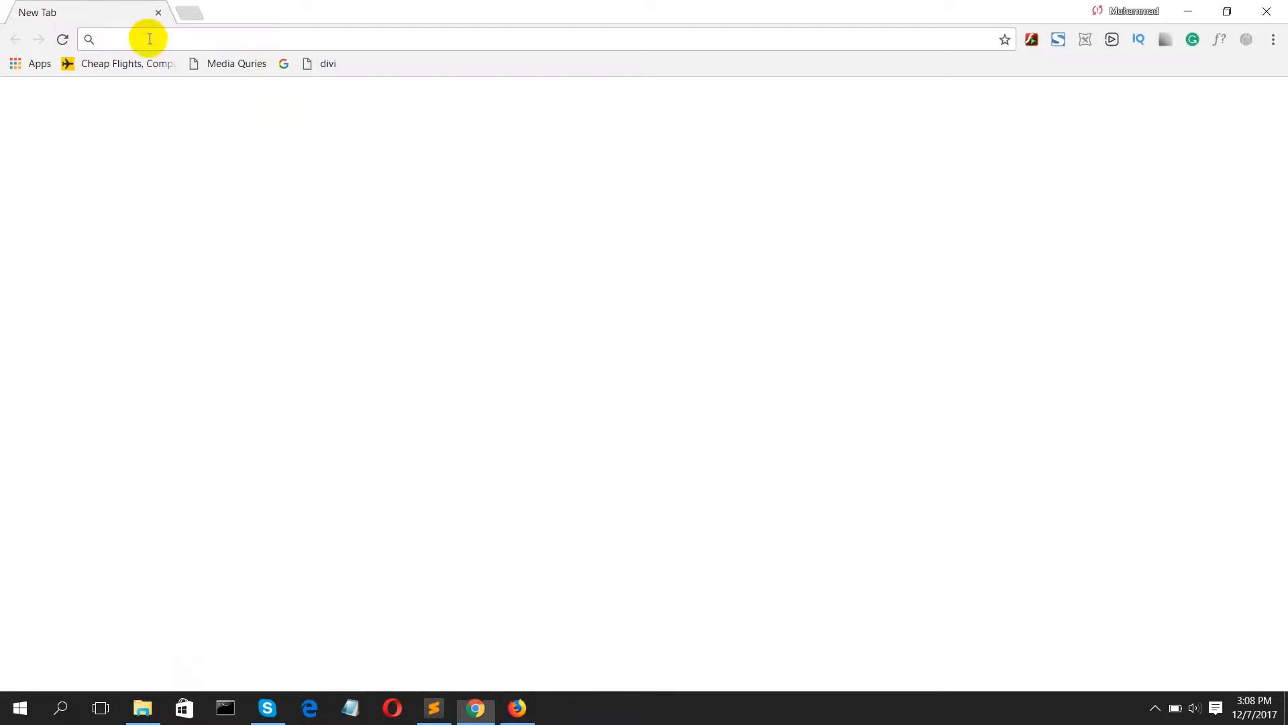
type("google.com")
key("Return")
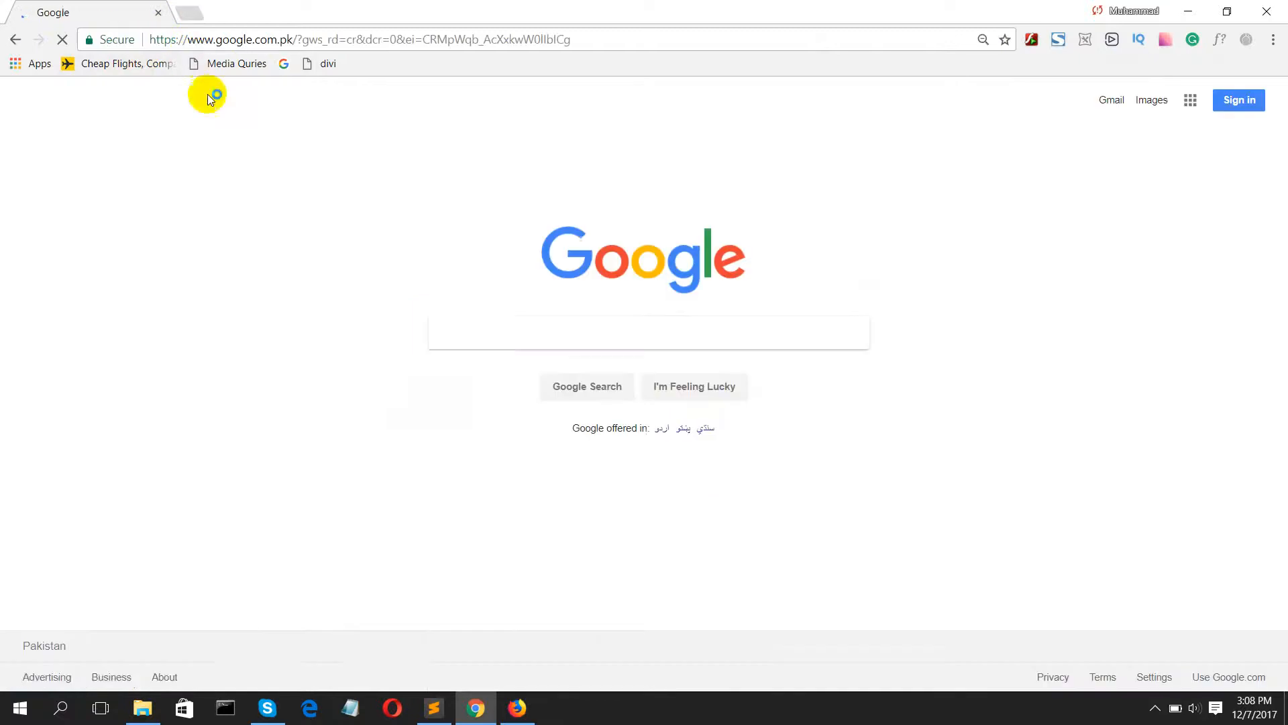
Step: Search Google for "revolution slider price" and look through the results for the plugin's pricing
left_click(471, 331)
type("fevo")
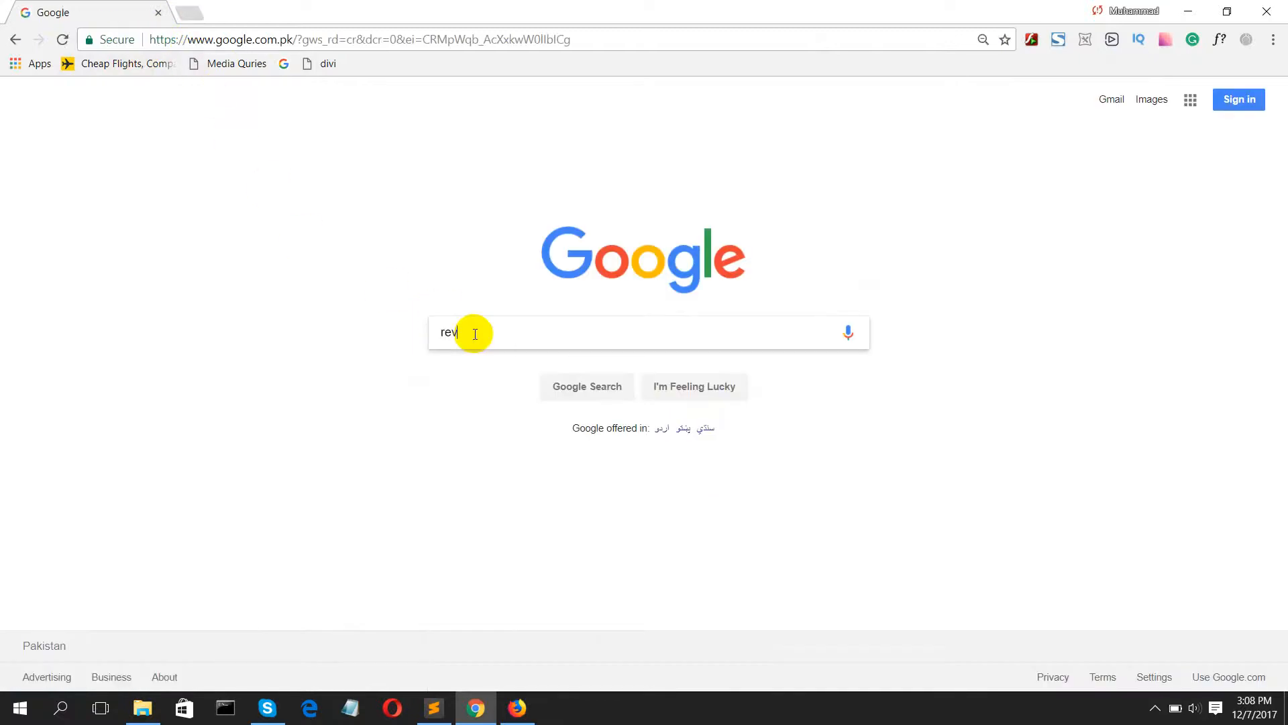
type("lution")
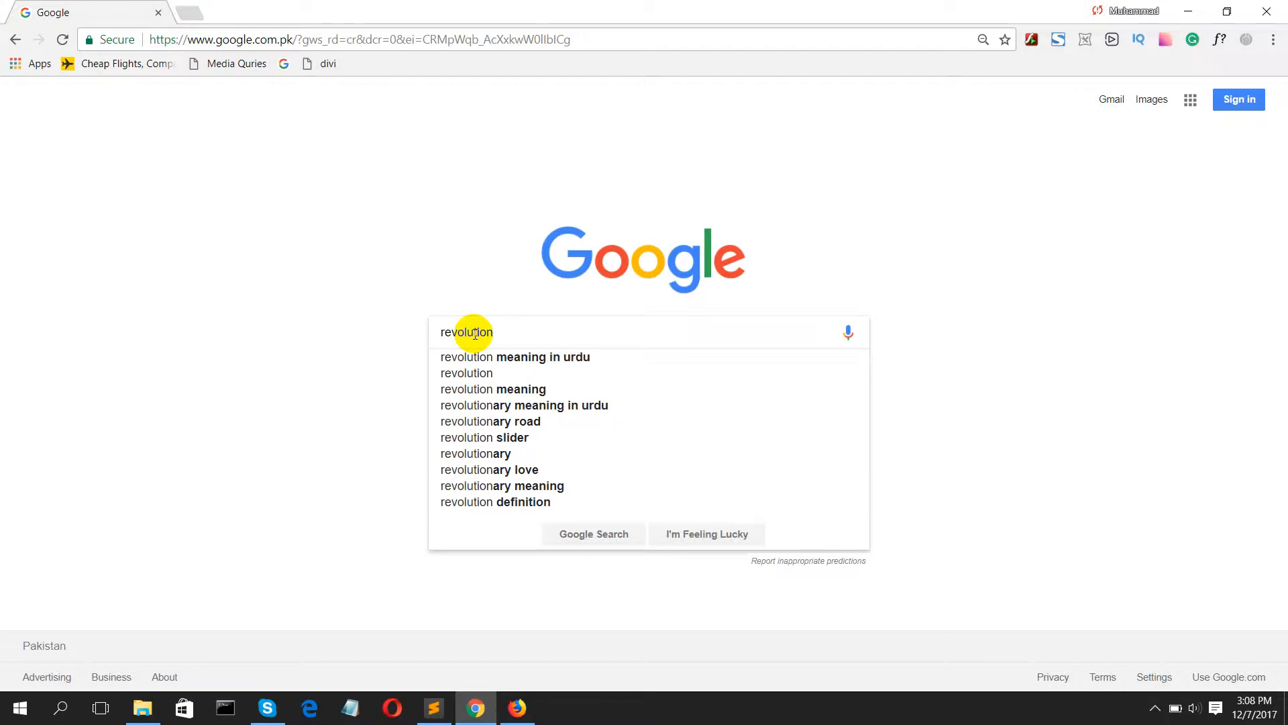
type(" slider")
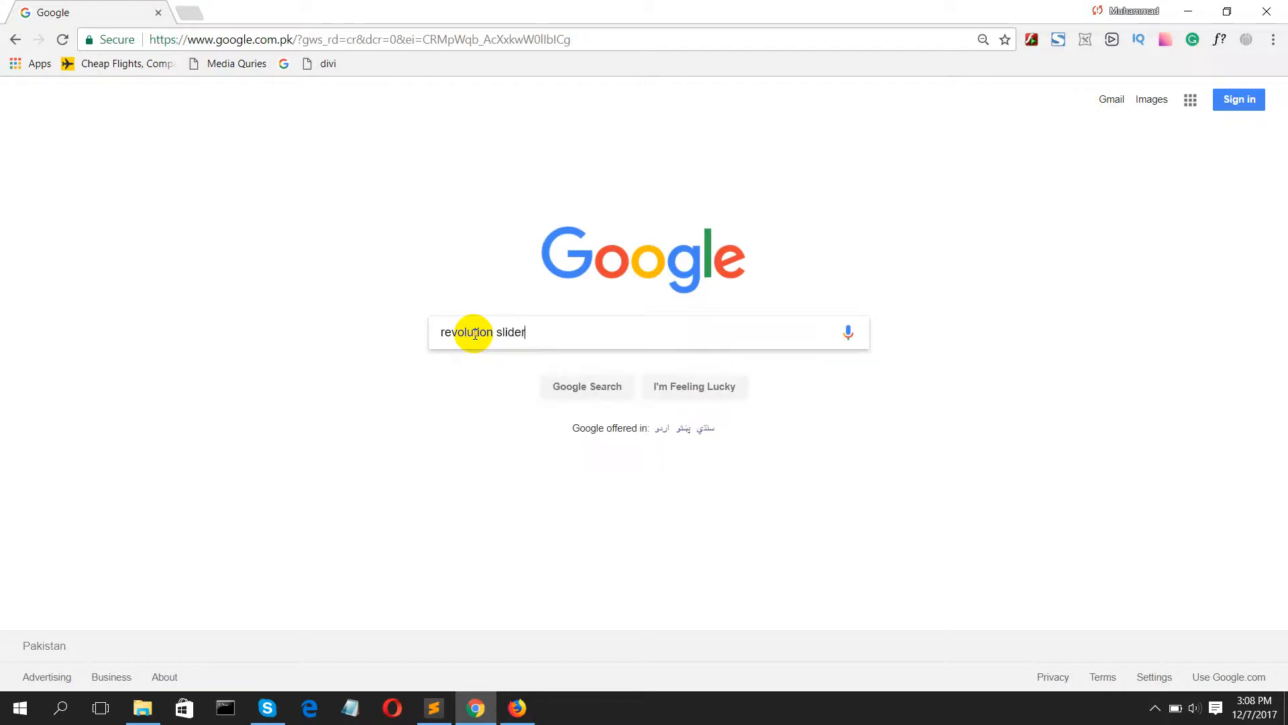
type("i")
type("price")
key("Return")
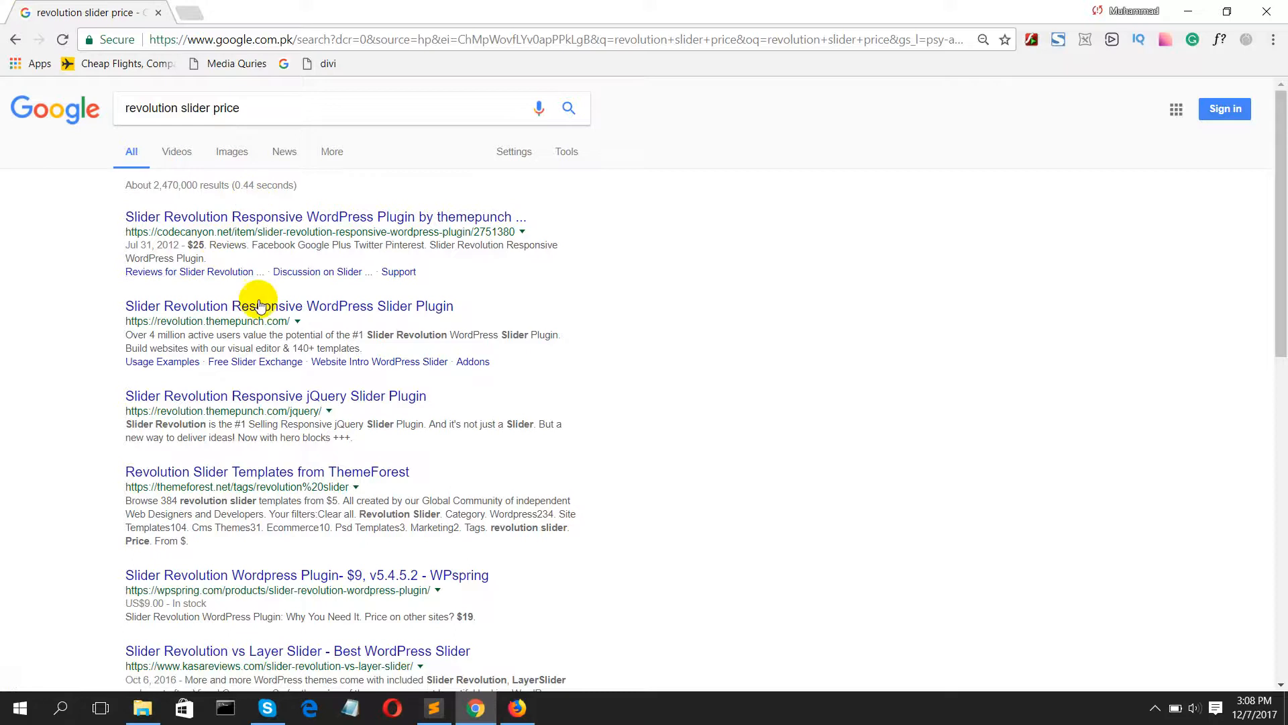
scroll(301, 353, "down", 4)
scroll(307, 379, "down", 1)
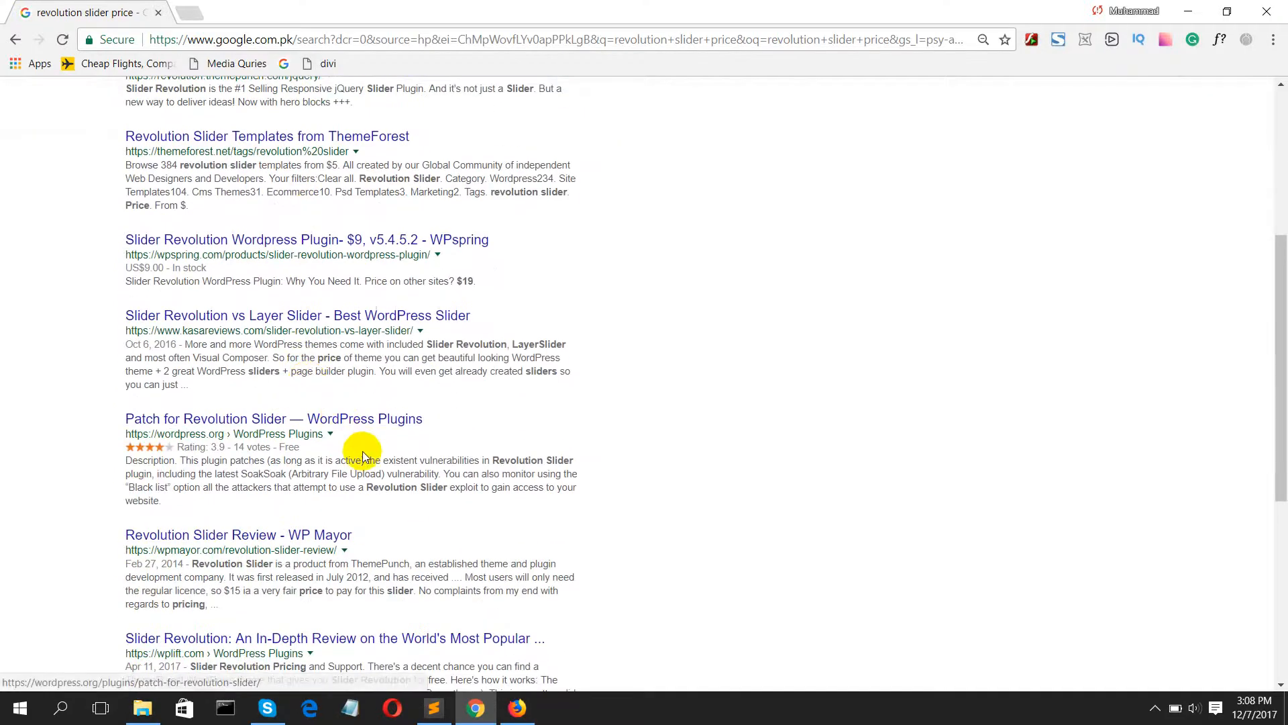
scroll(371, 470, "down", 3)
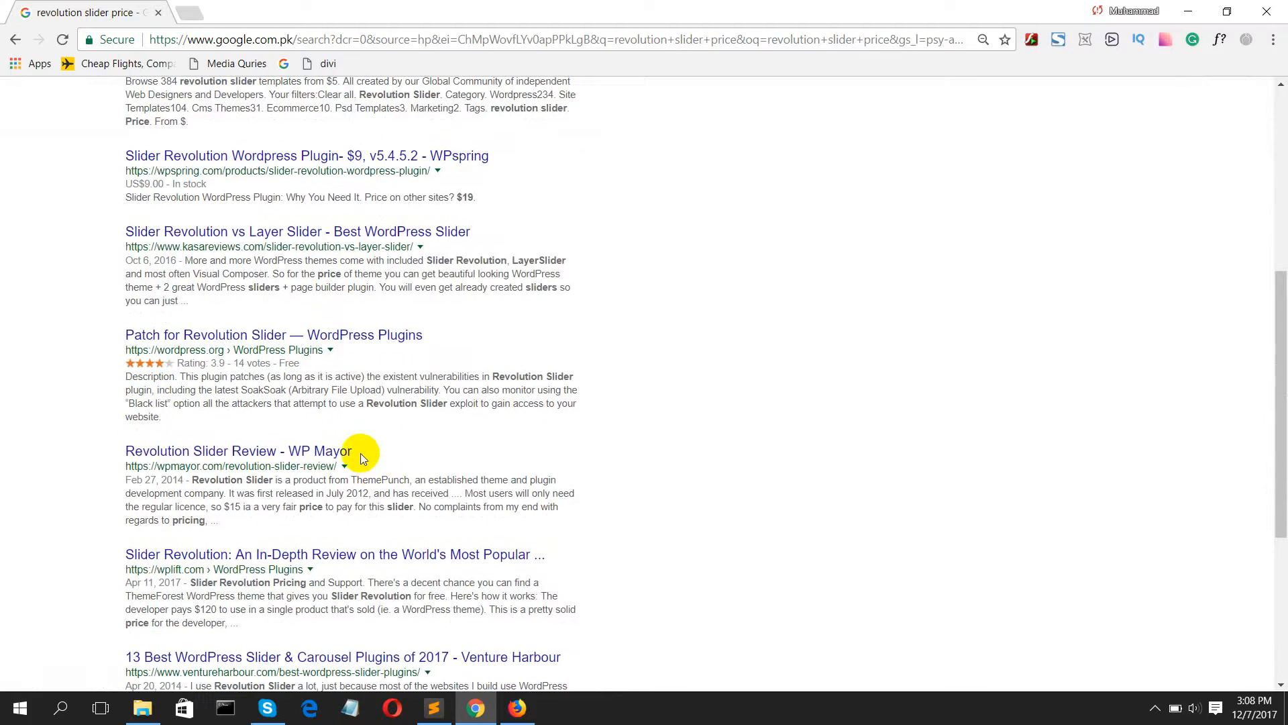
scroll(360, 453, "down", 2)
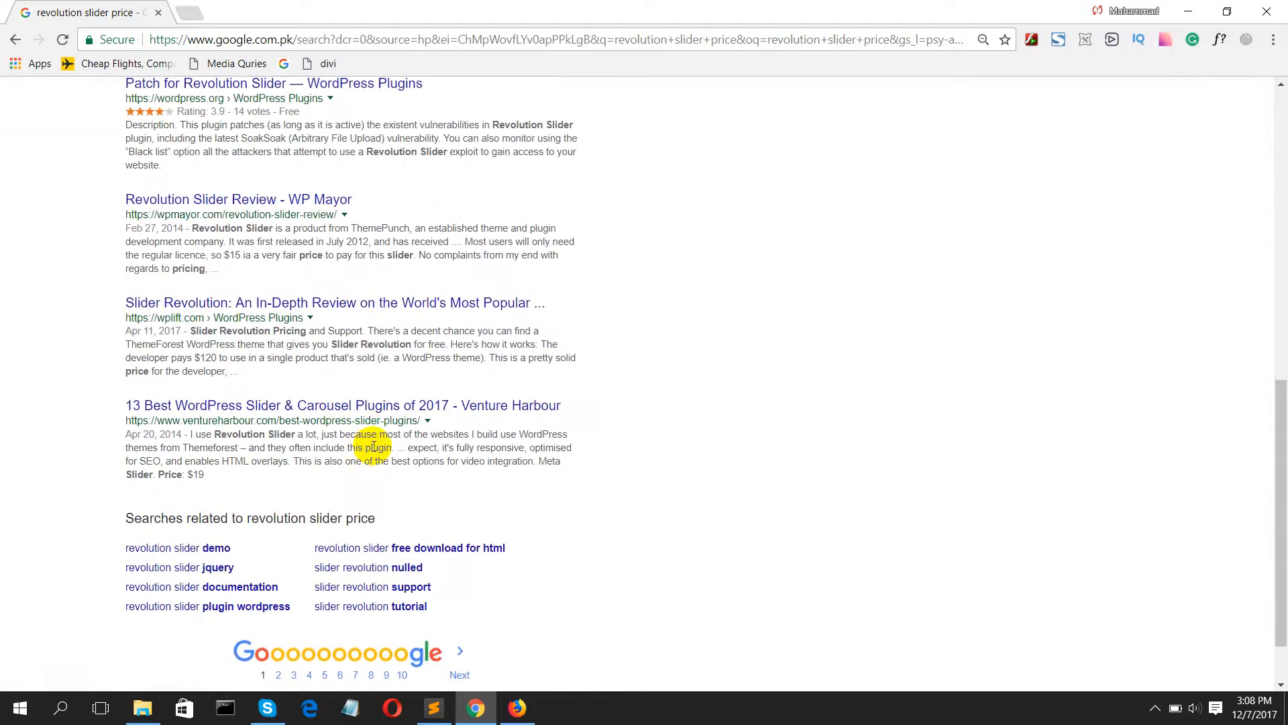
scroll(324, 454, "up", 10)
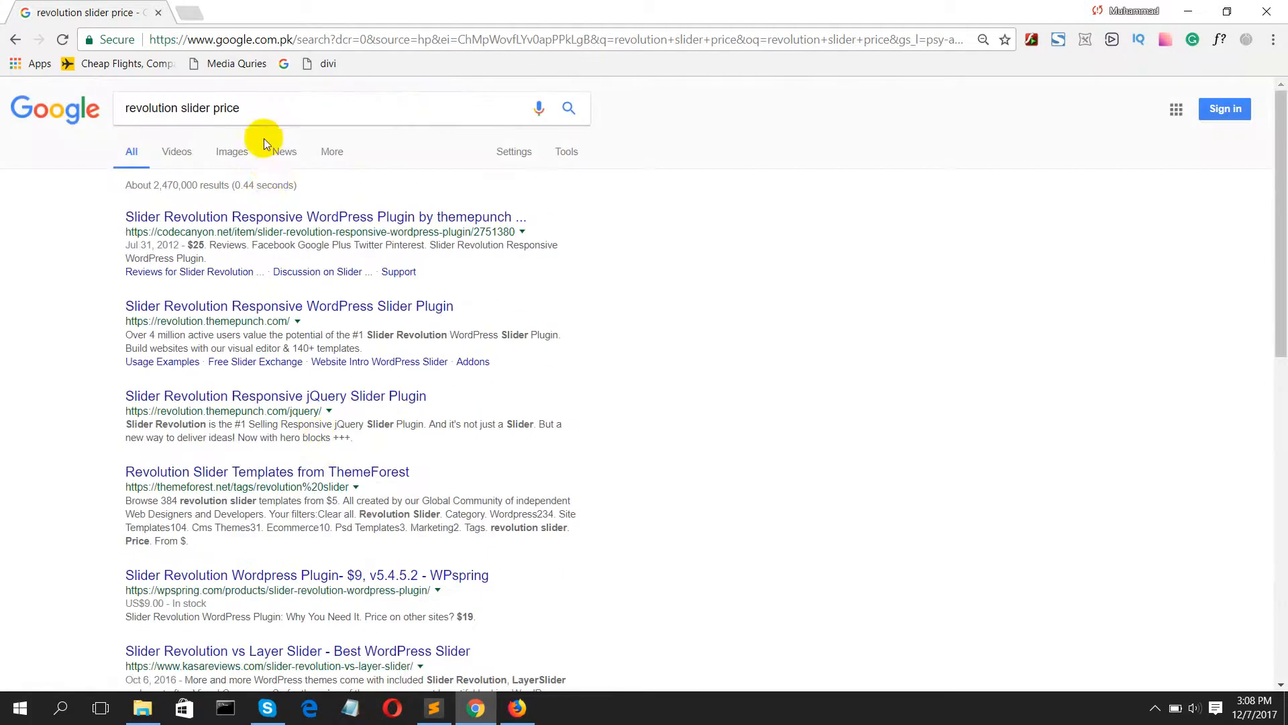
Step: Search Google for "essential grid plugin" and open the CodeCanyon result in a separate tab
left_click_drag(262, 109, 121, 110)
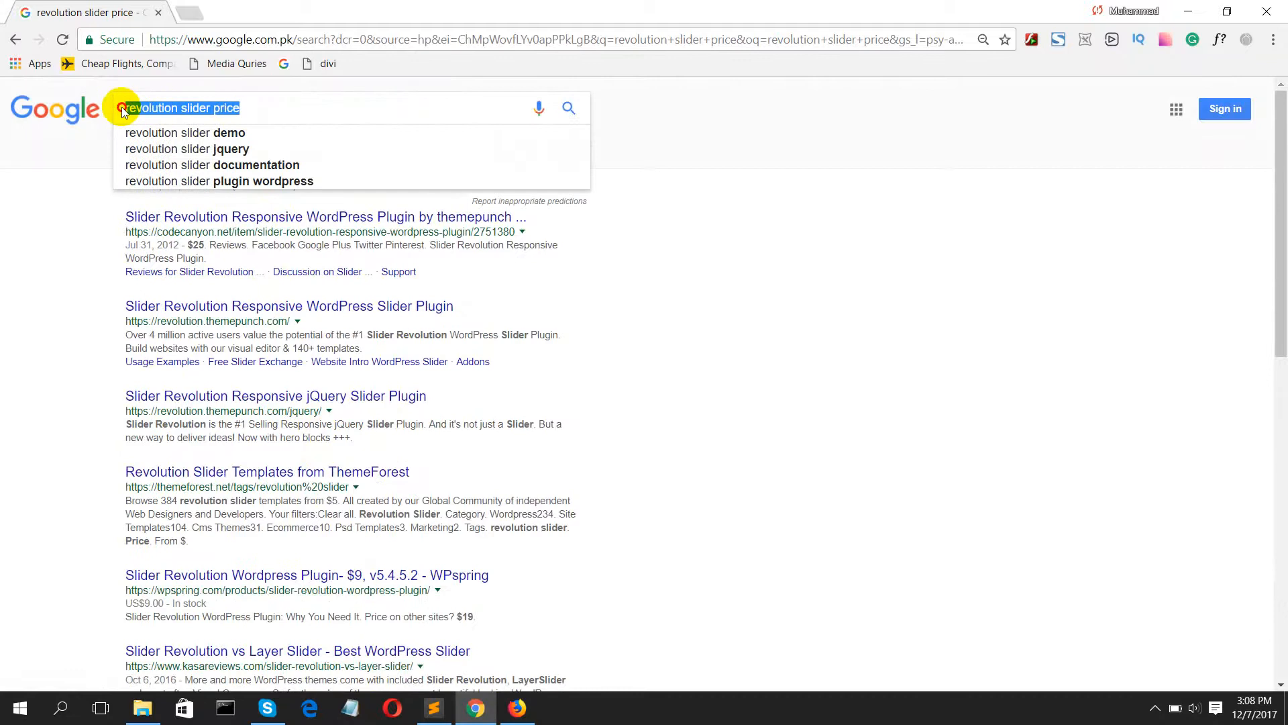
type("ess")
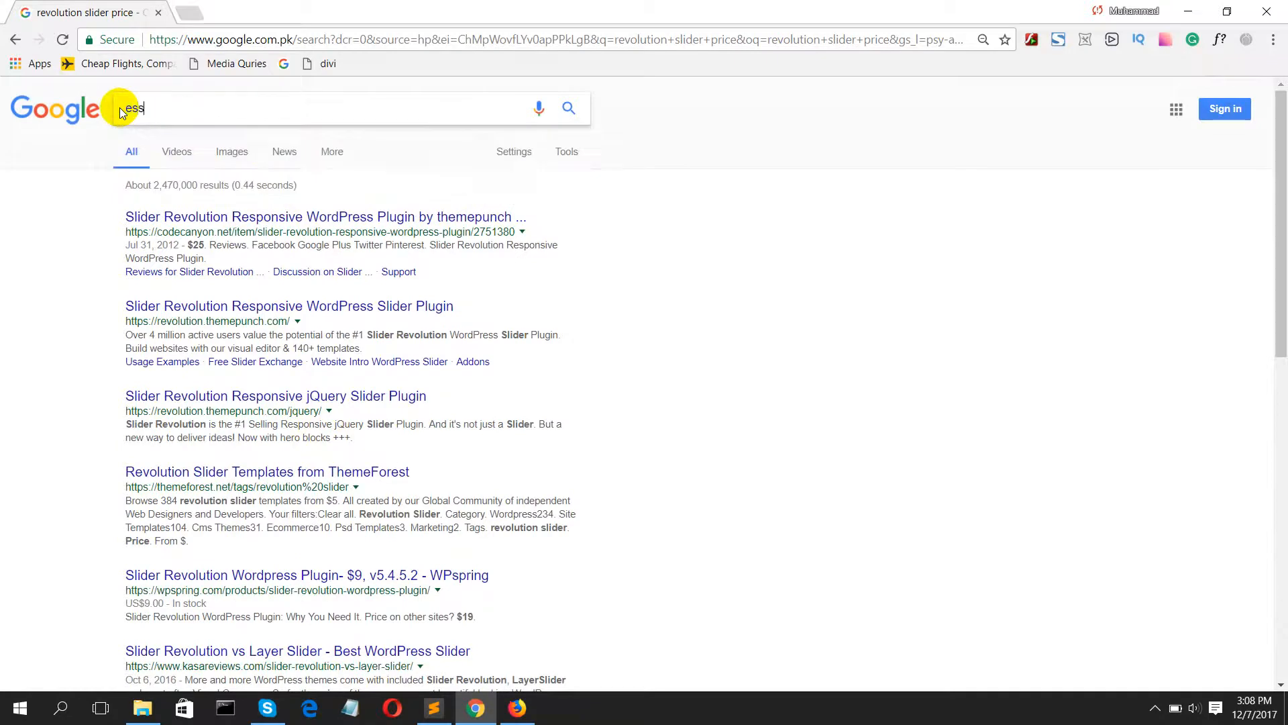
type("ional grid p")
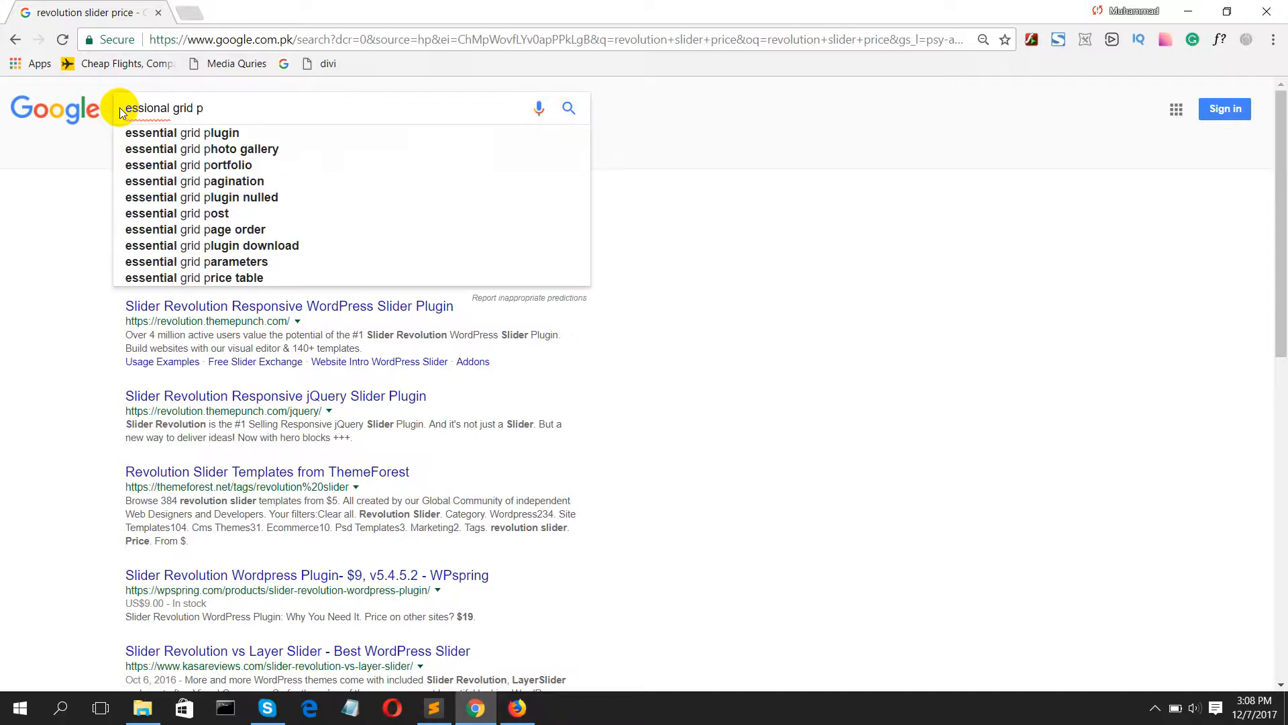
key("Down")
key("Return")
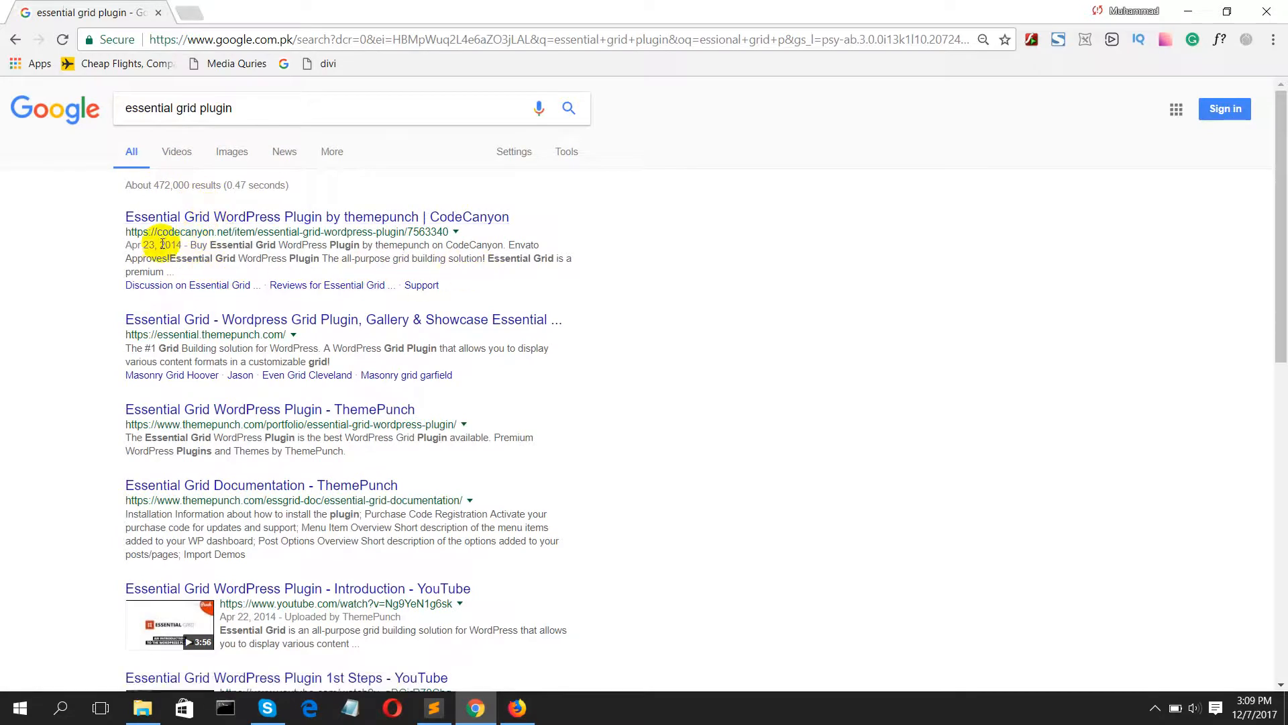
middle_click(216, 220)
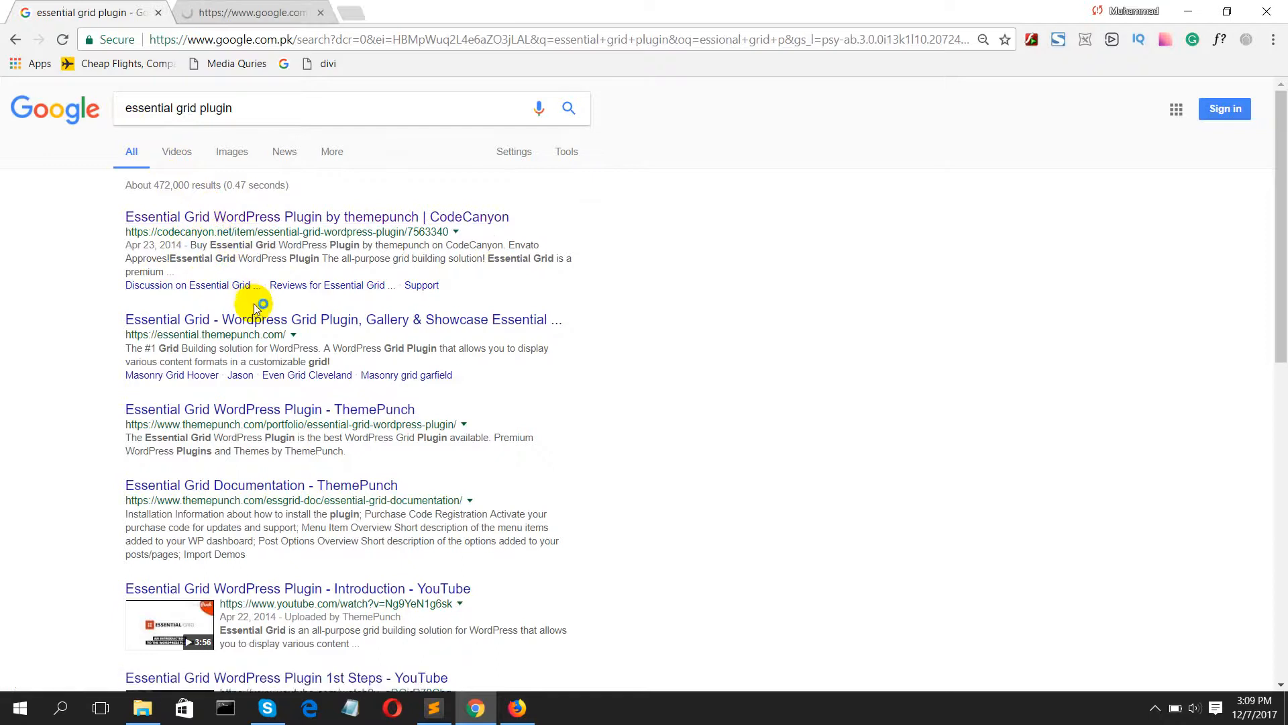
Step: Search Google for "essential grid plugin price", check the price on the opened CodeCanyon page, and close that page
left_click(256, 109)
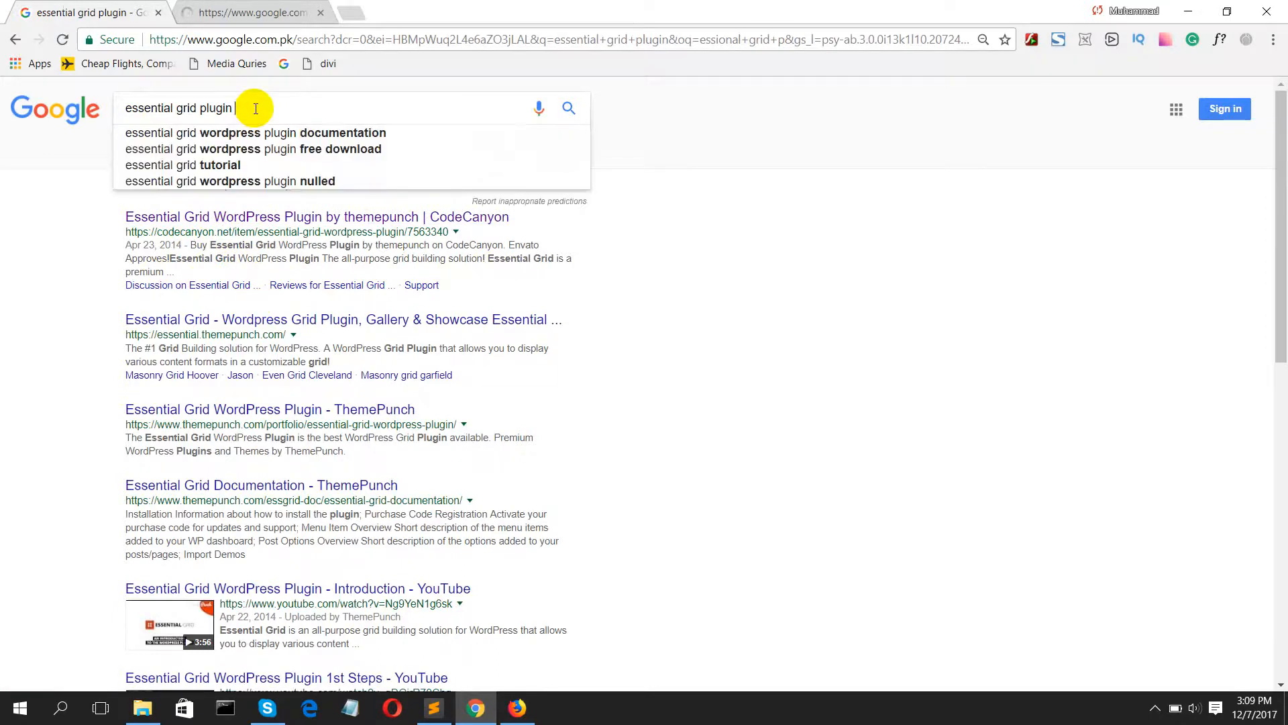
type("price")
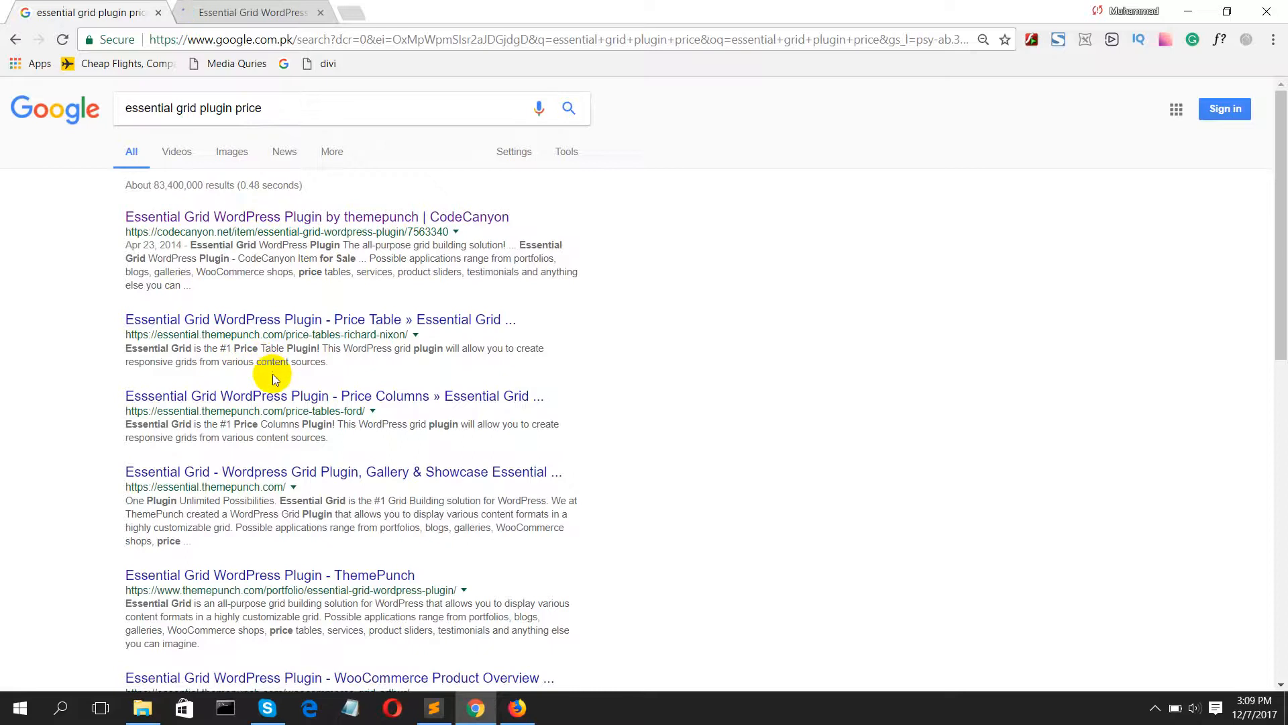
scroll(275, 379, "down", 1)
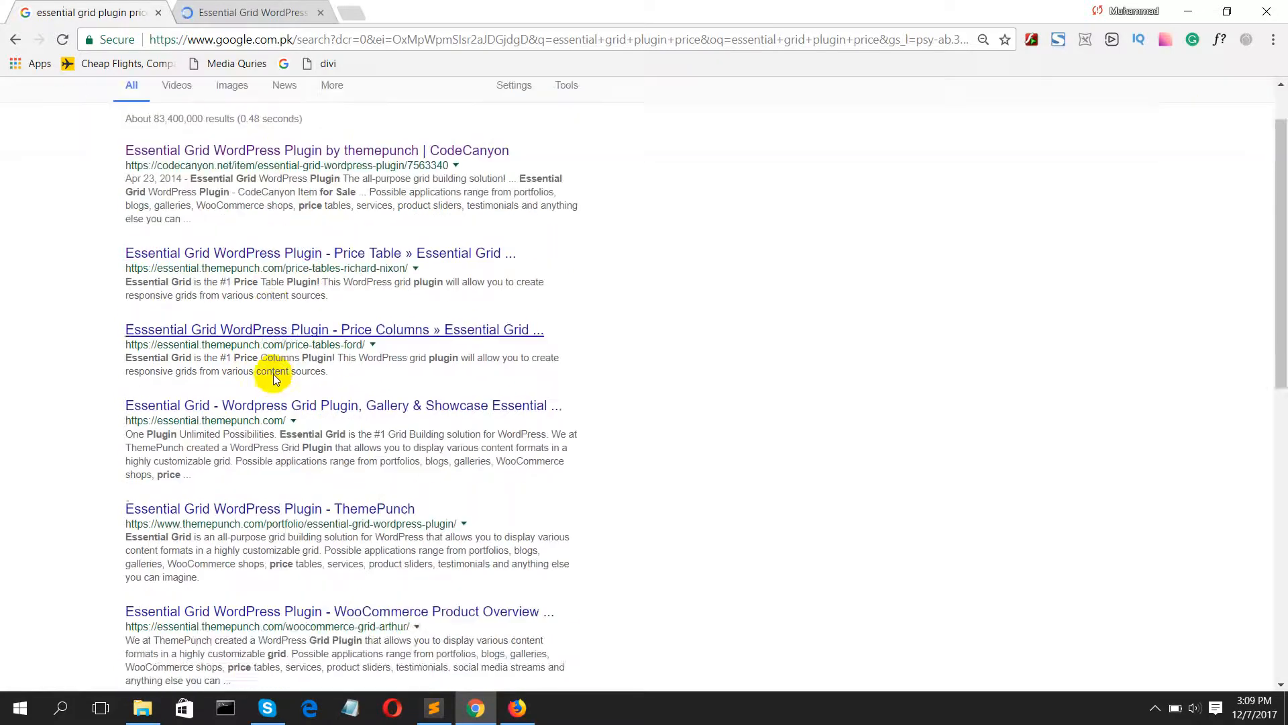
left_click(230, 8)
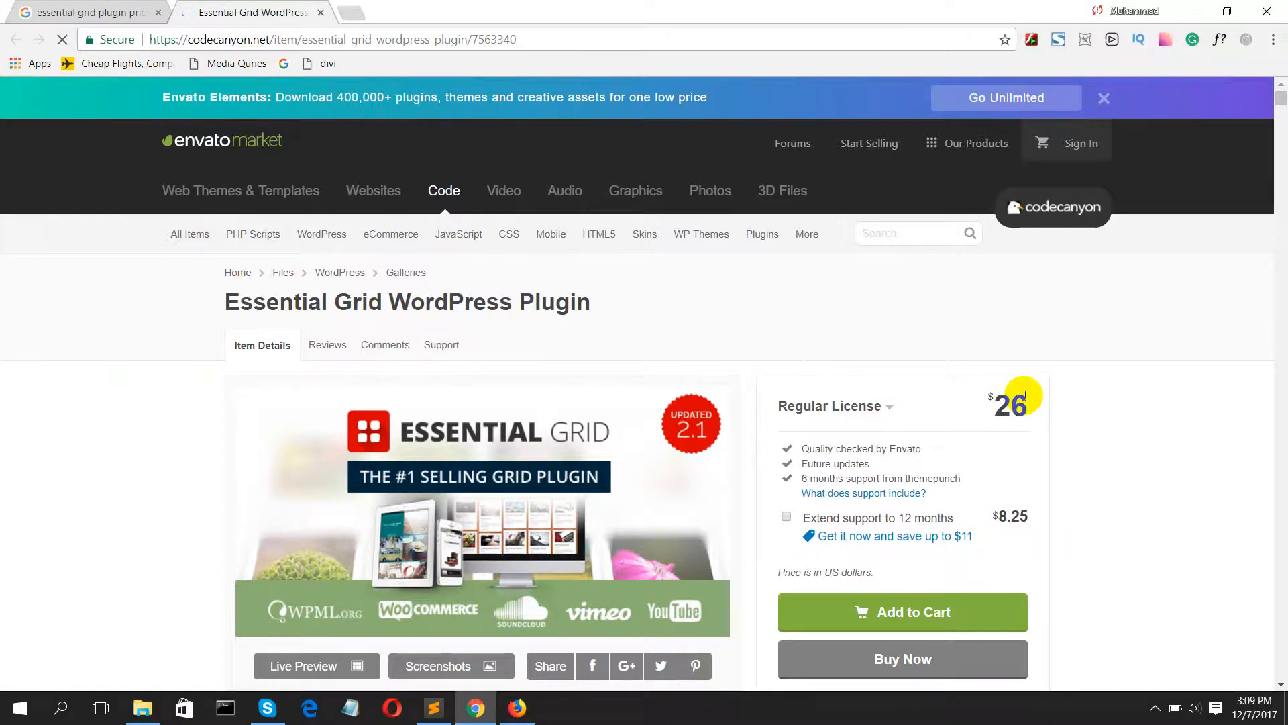
left_click(321, 13)
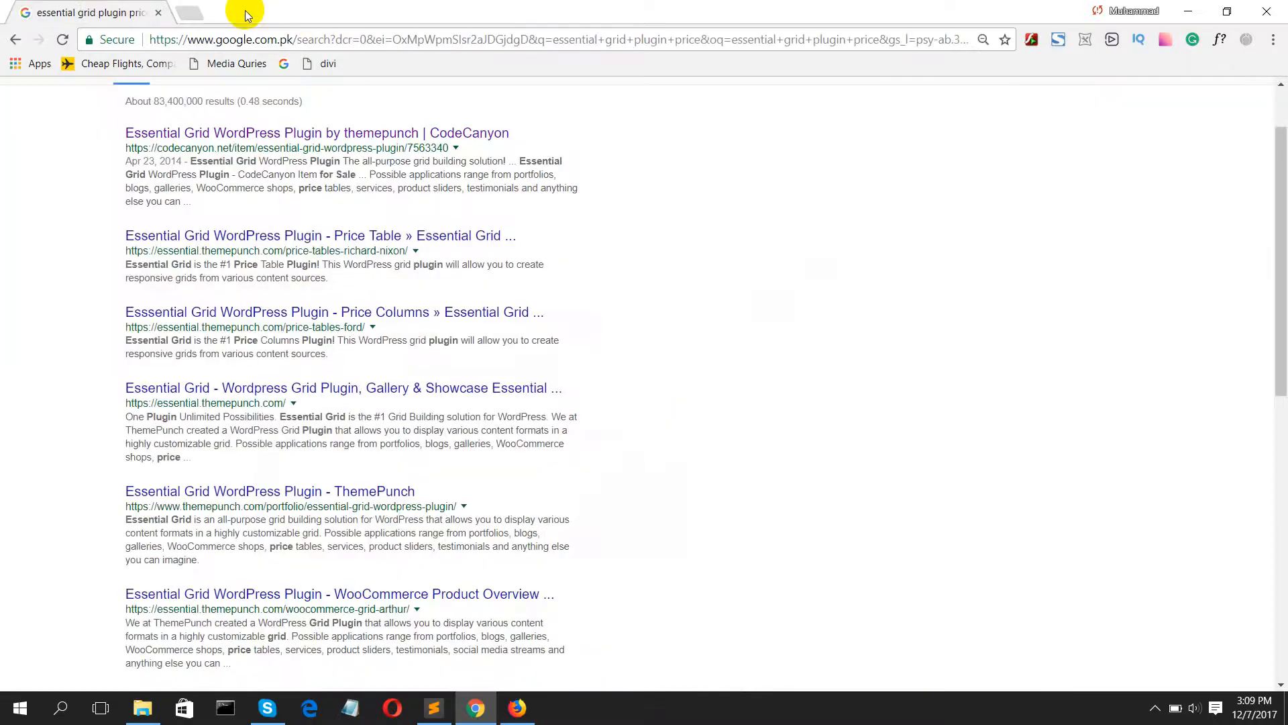
Step: Open the WordPress admin login at localhost/mentorspakistan/admin in a new browser tab
left_click(530, 709)
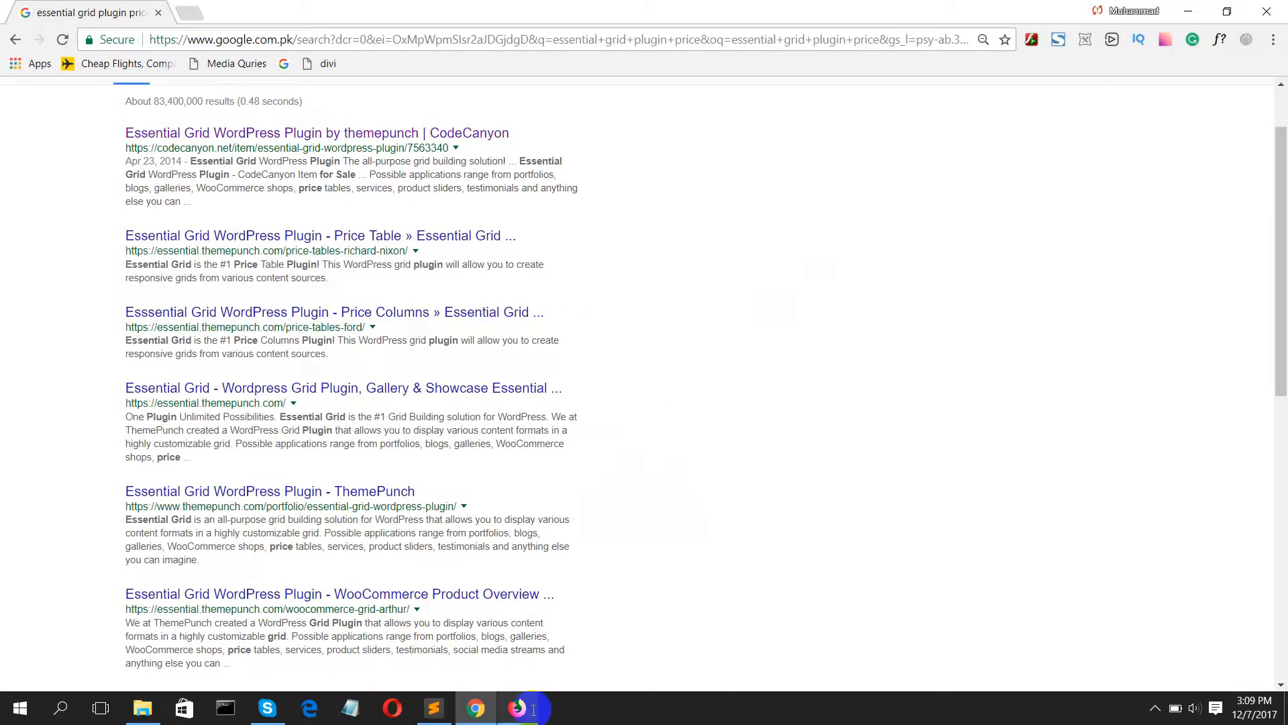
left_click(187, 14)
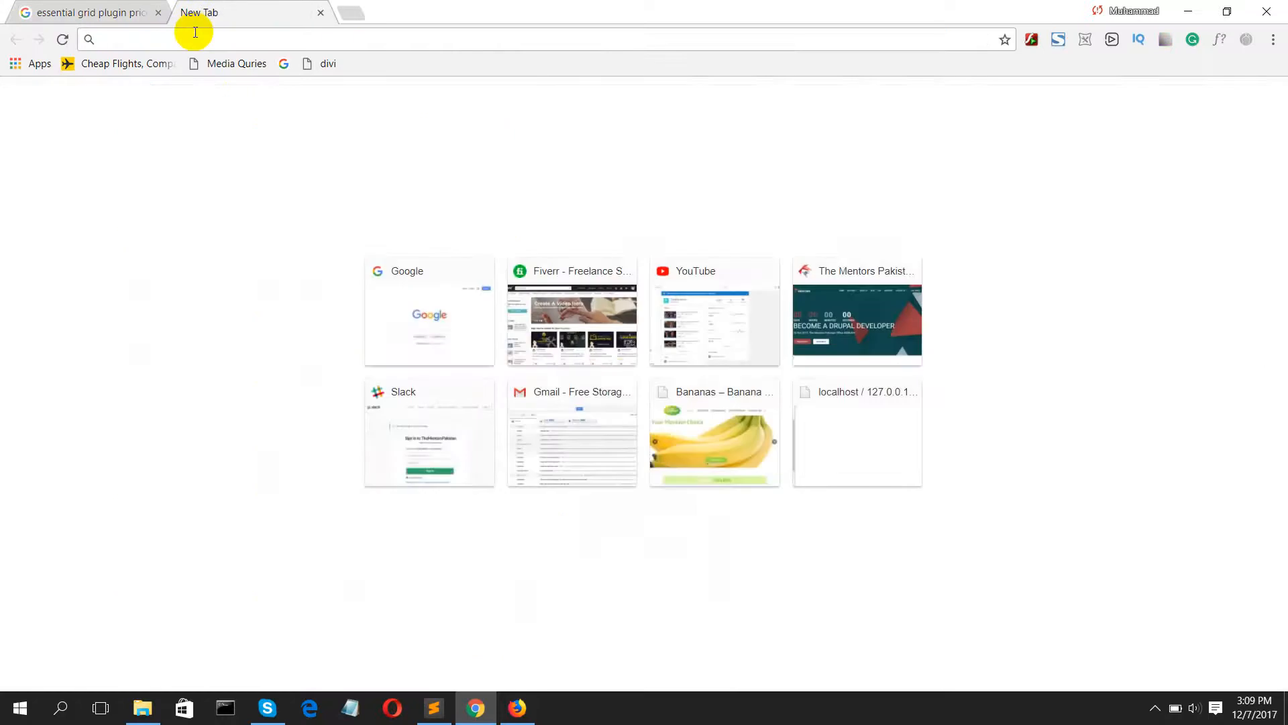
type("loc")
key("Right")
key("BackSpace")
key("BackSpace")
key("BackSpace")
key("BackSpace")
key("BackSpace")
key("BackSpace")
key("BackSpace")
key("BackSpace")
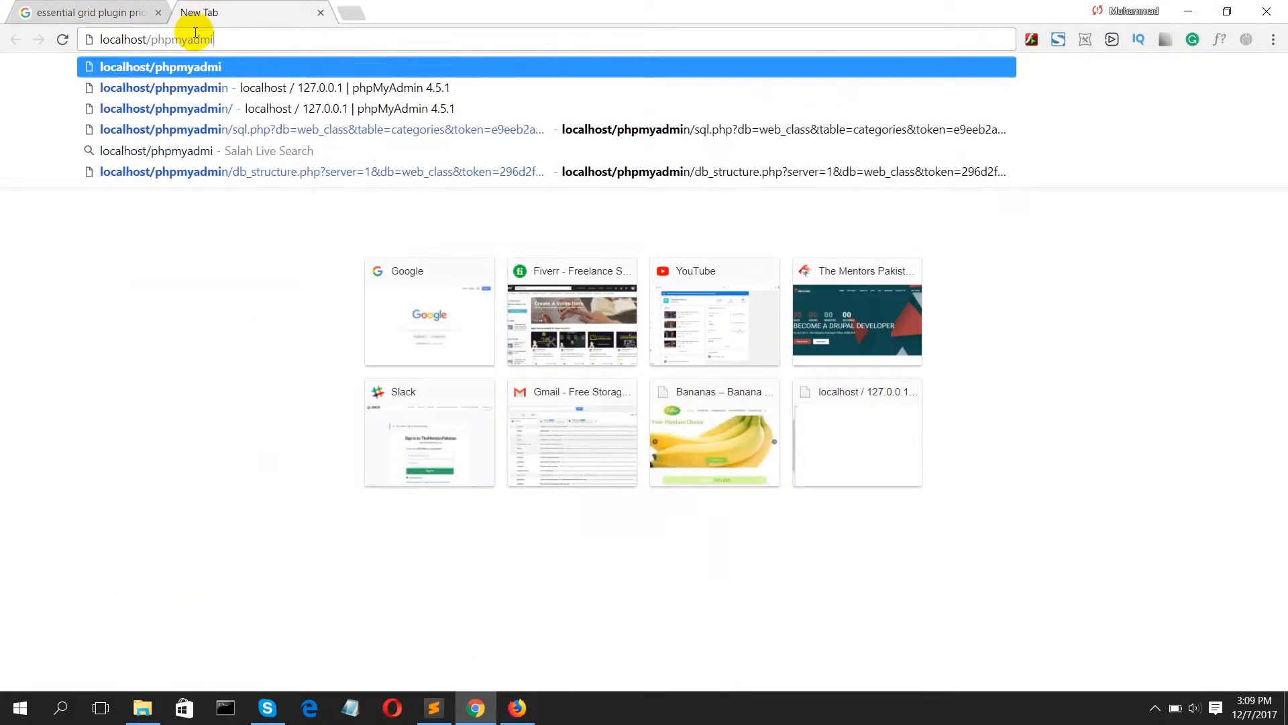
key("BackSpace")
key("BackSpace")
type("me")
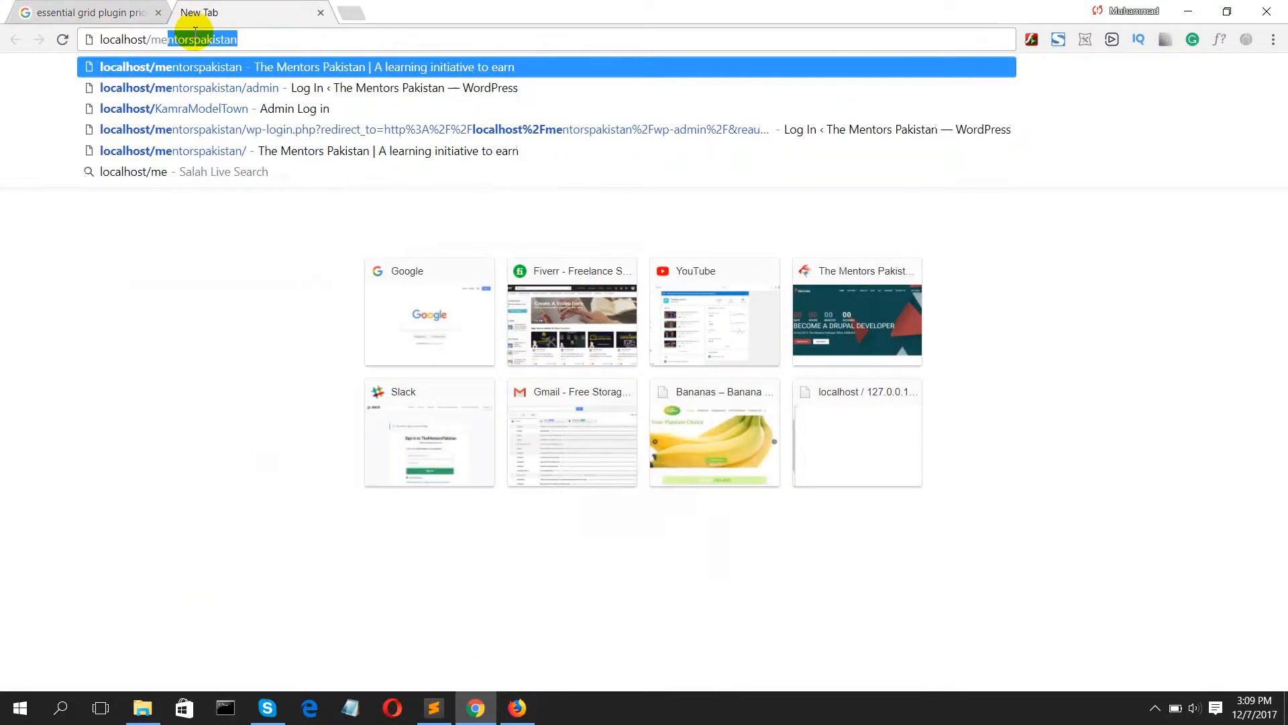
key("Right")
type("/ad")
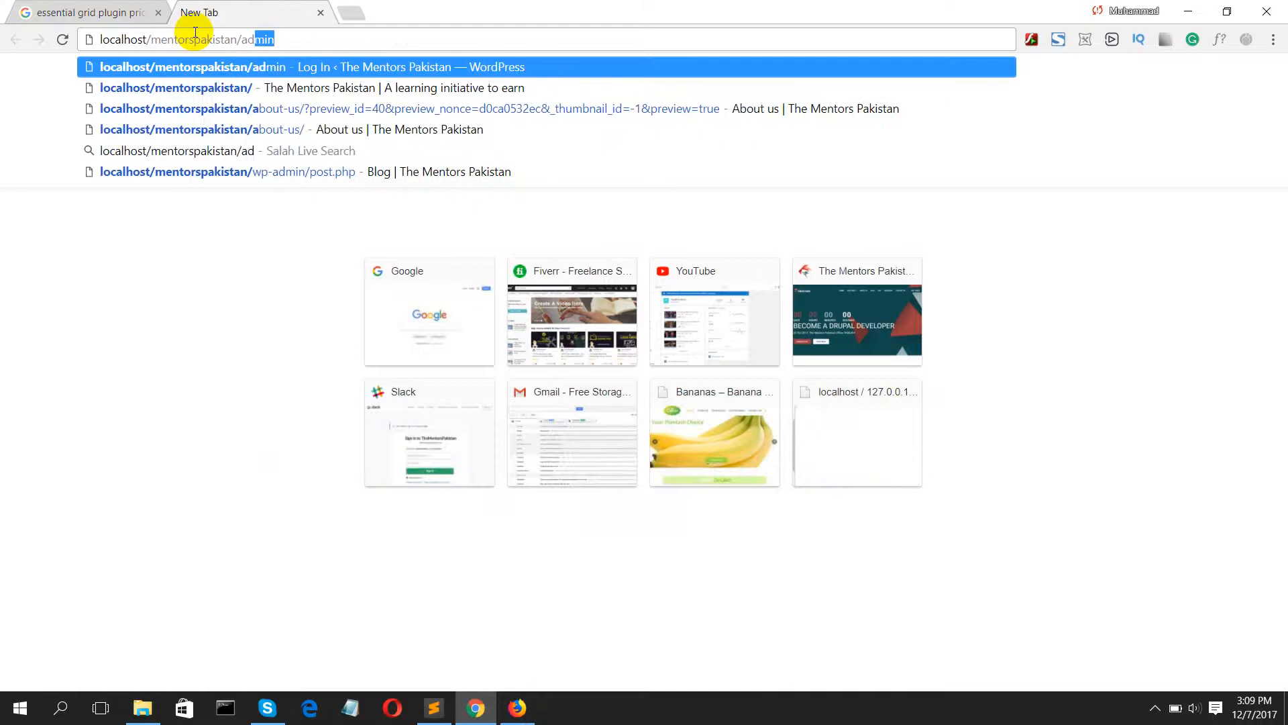
key("Return")
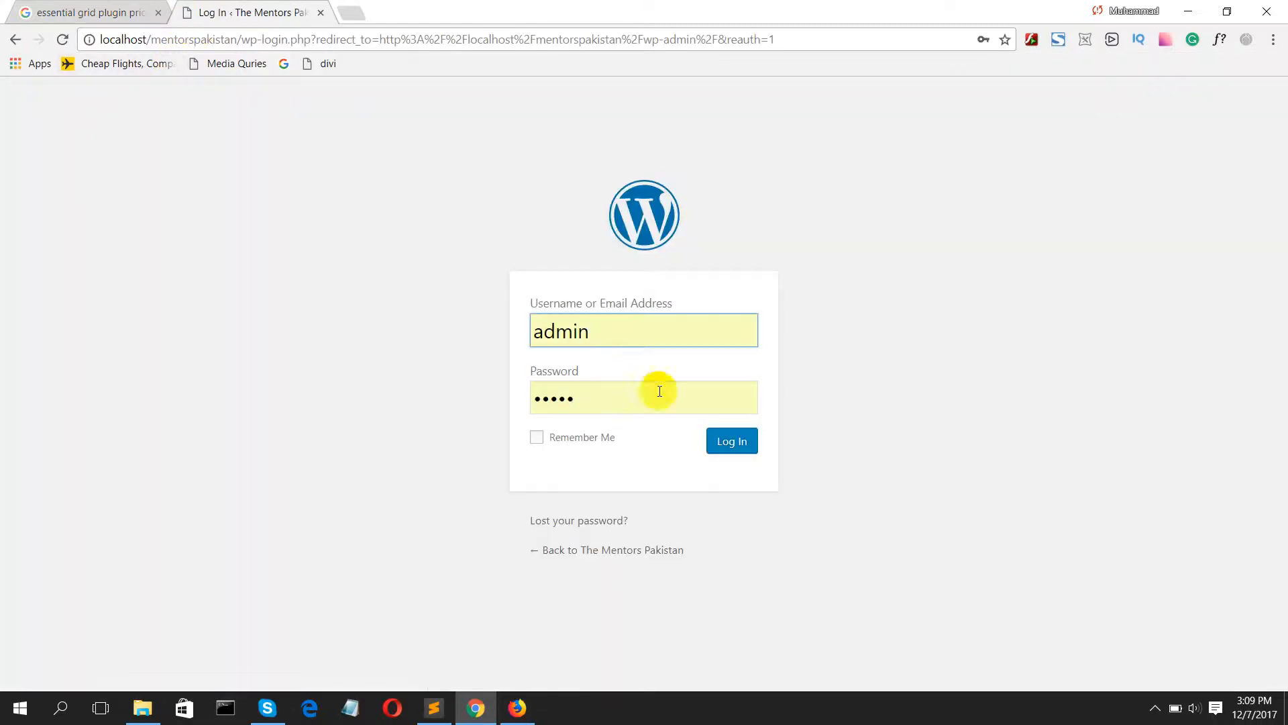
Step: Log in with the prefilled credentials and open the site's front page in a separate tab
left_click(725, 441)
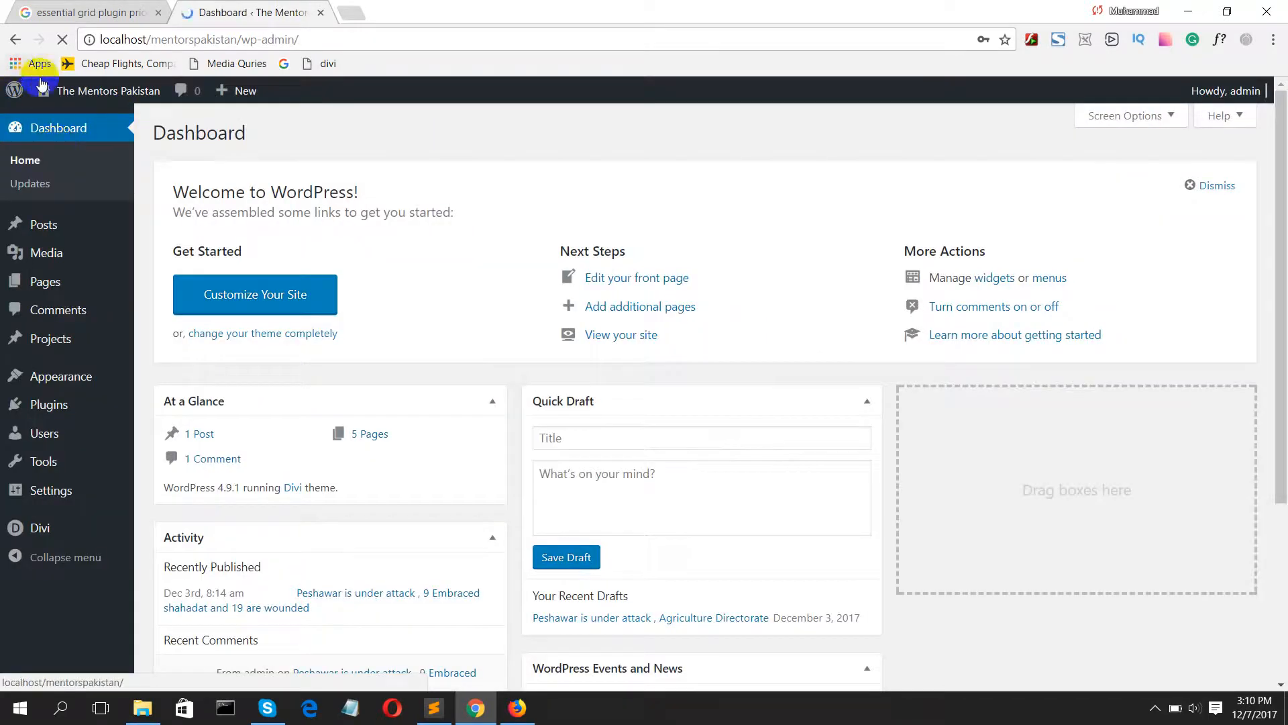
mouse_move(94, 91)
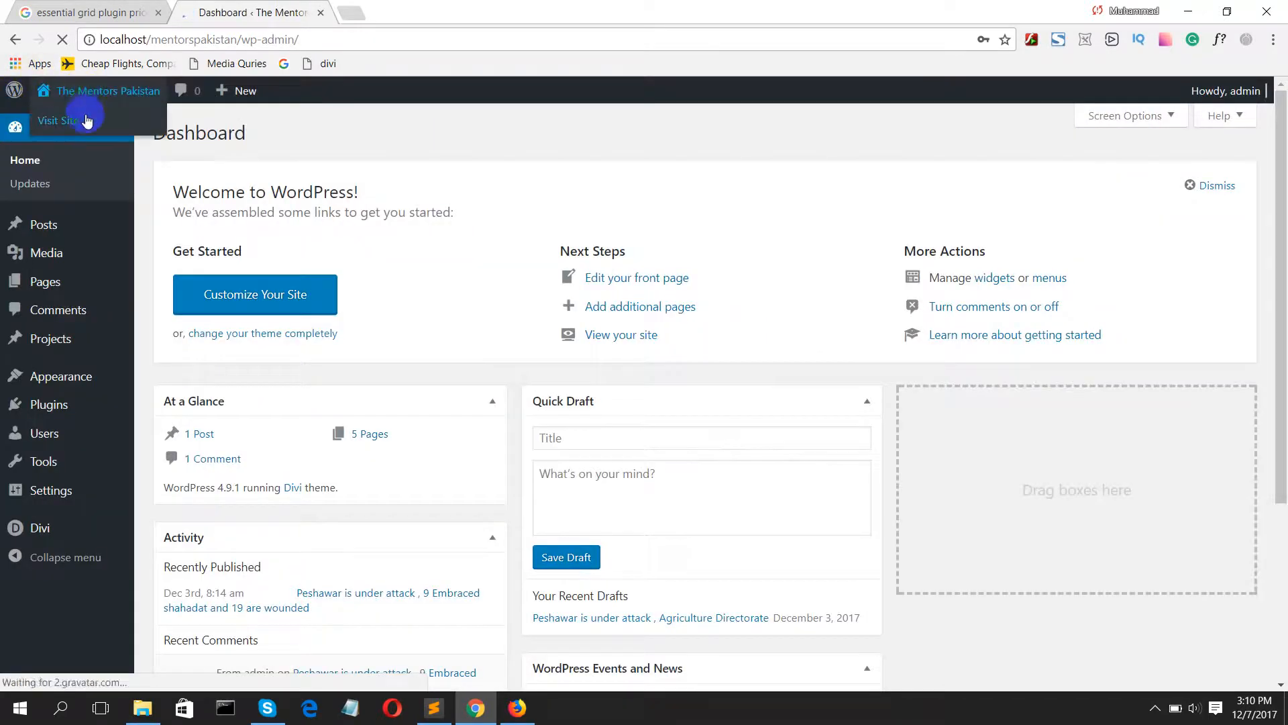
middle_click(83, 118)
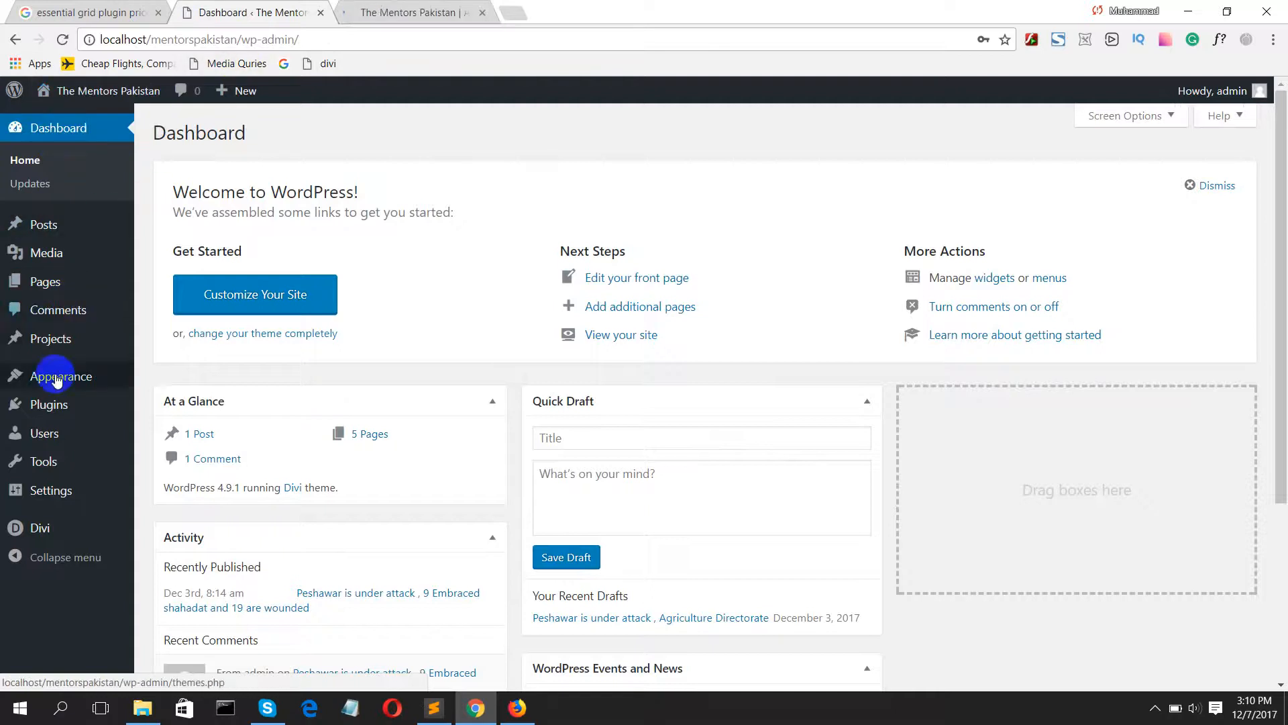
Step: View the site's installed plugins and go to the page for adding a new plugin
mouse_move(47, 420)
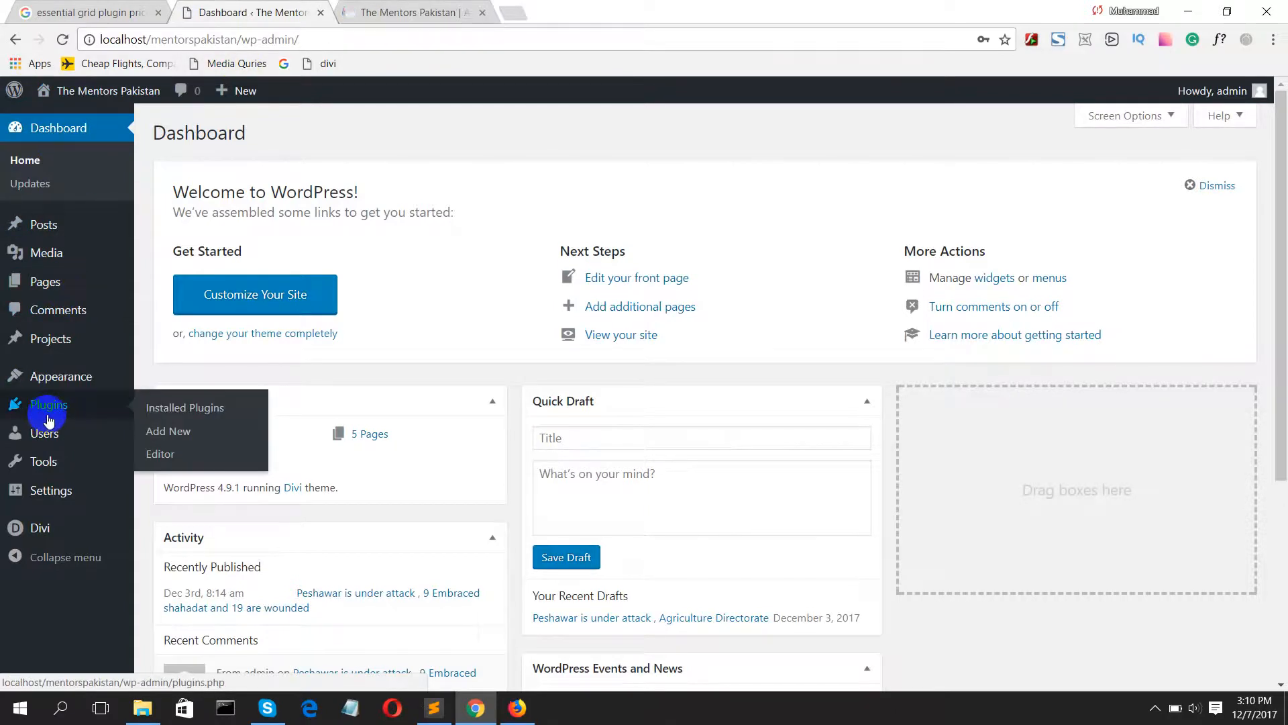
left_click(45, 408)
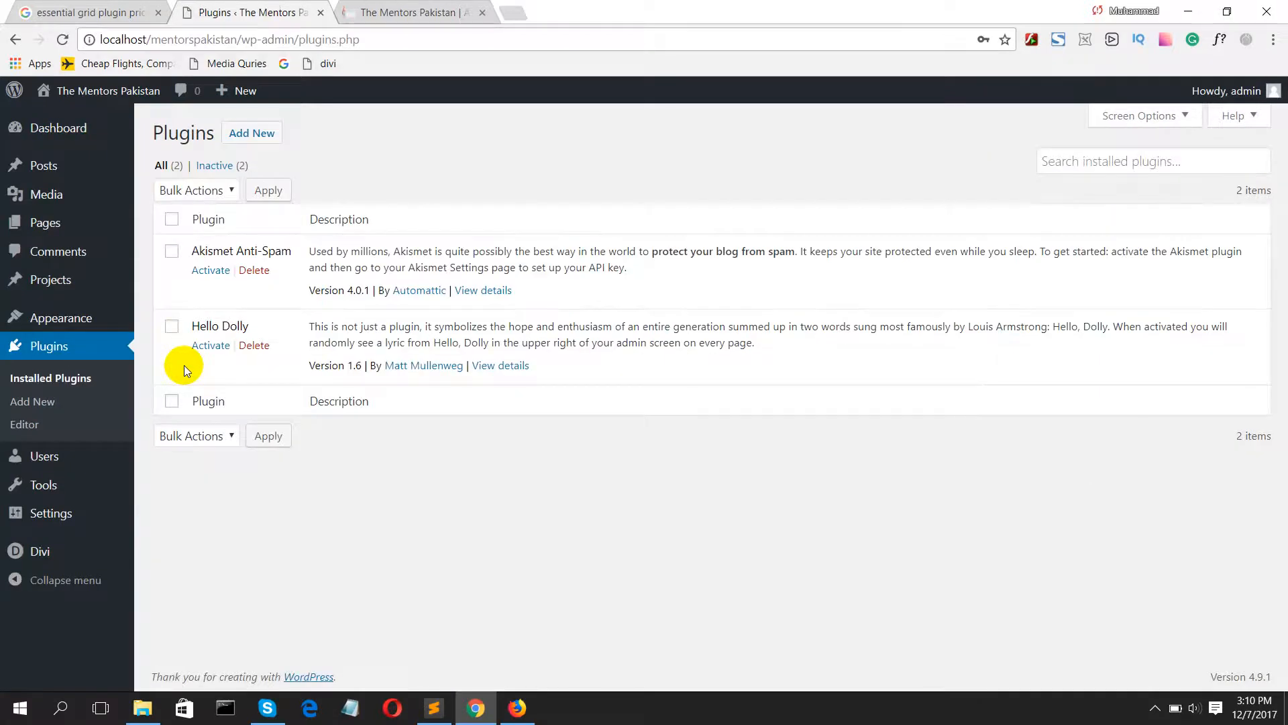
left_click(248, 134)
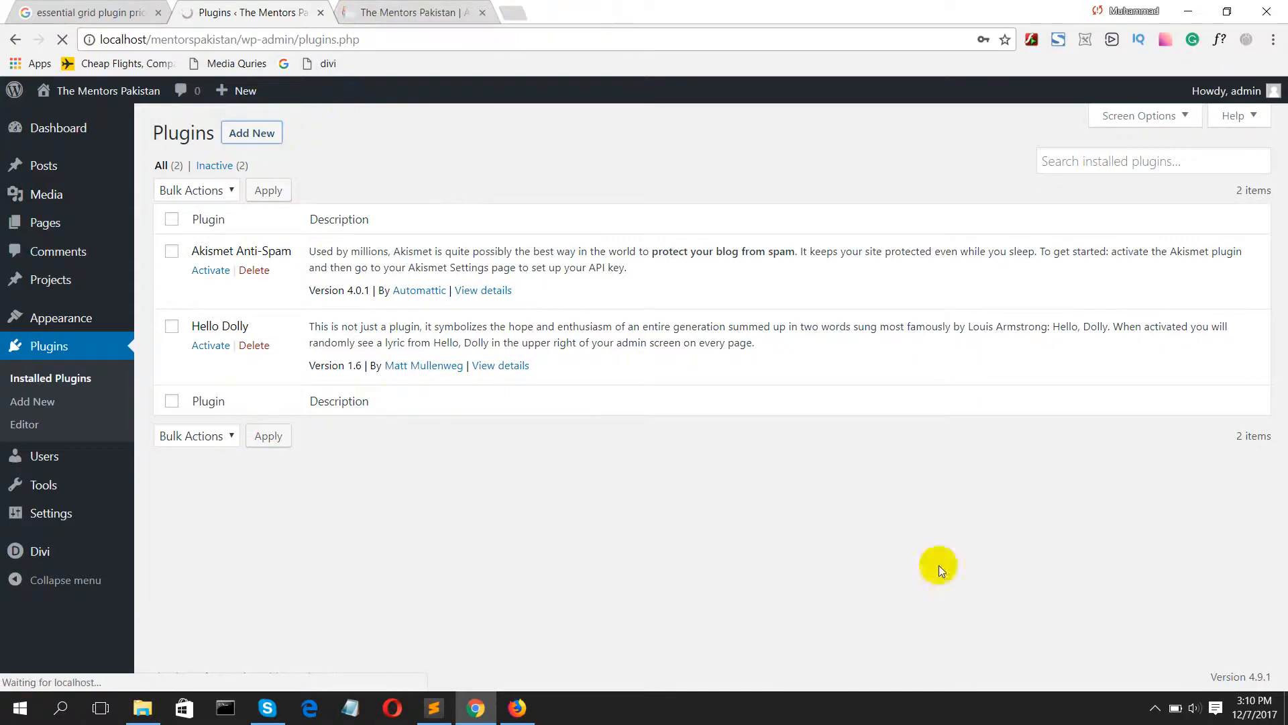
left_click(1155, 708)
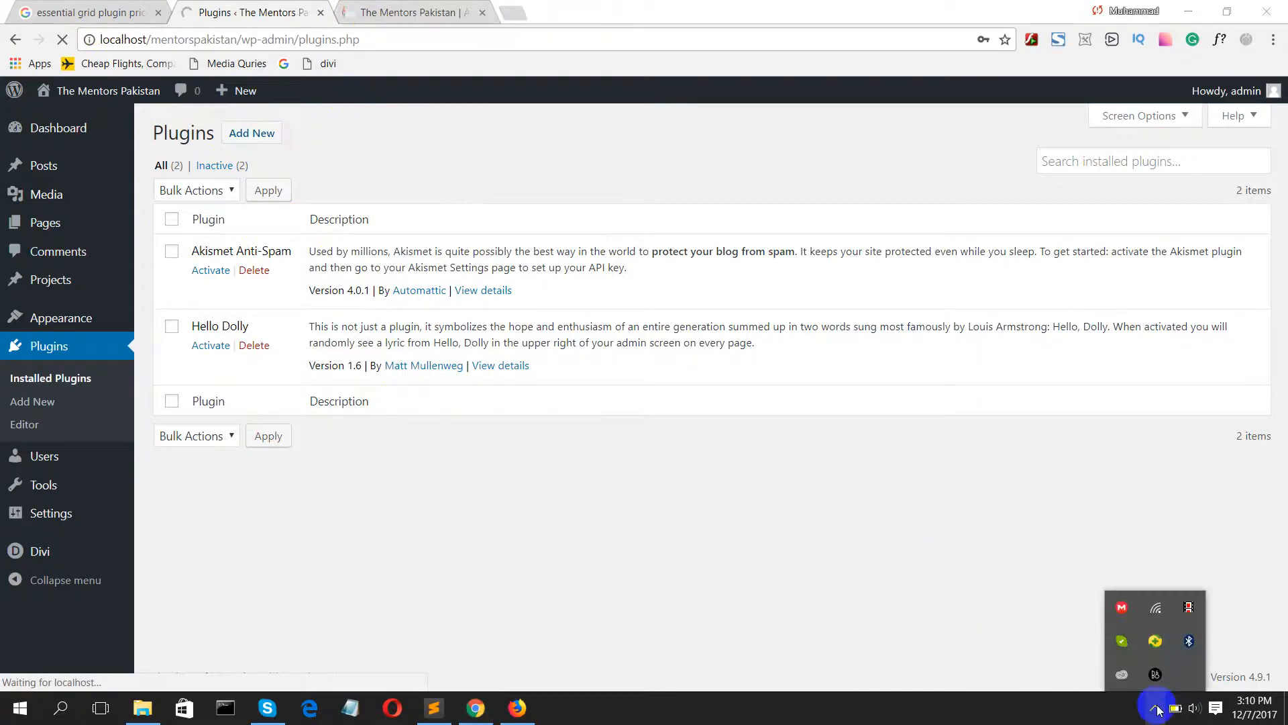
left_click(1155, 709)
left_click(351, 11)
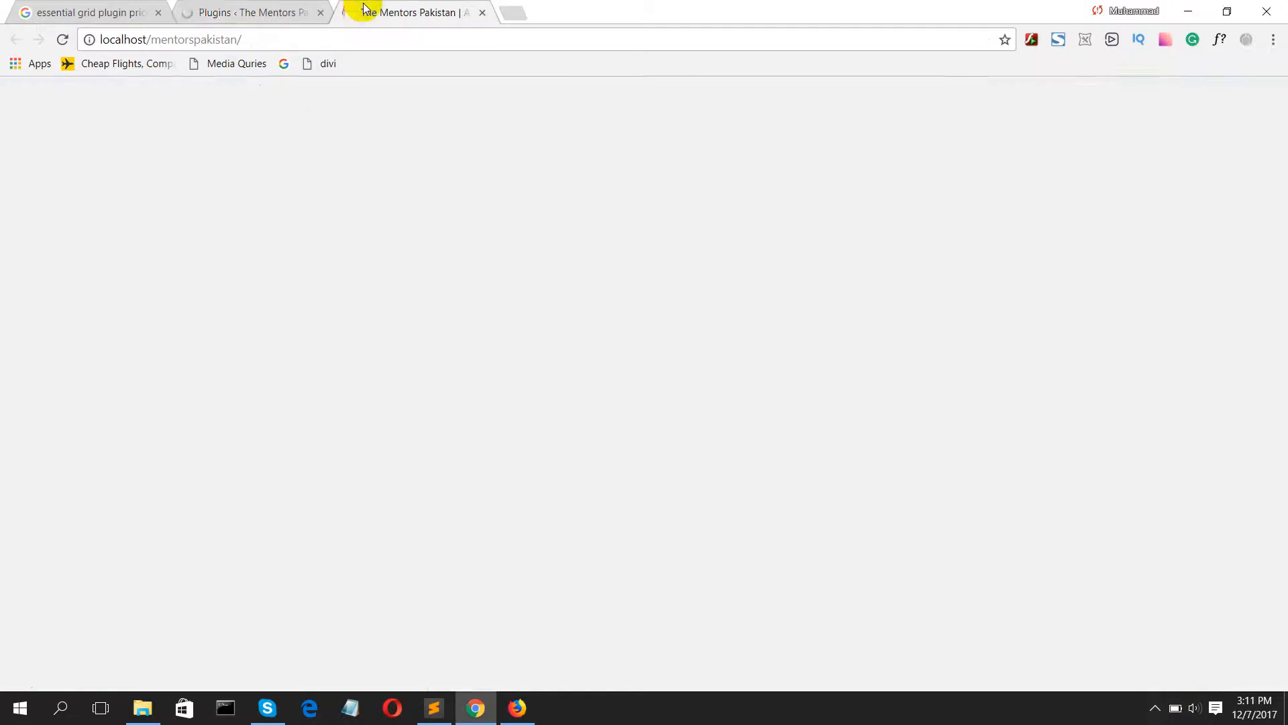
left_click(216, 9)
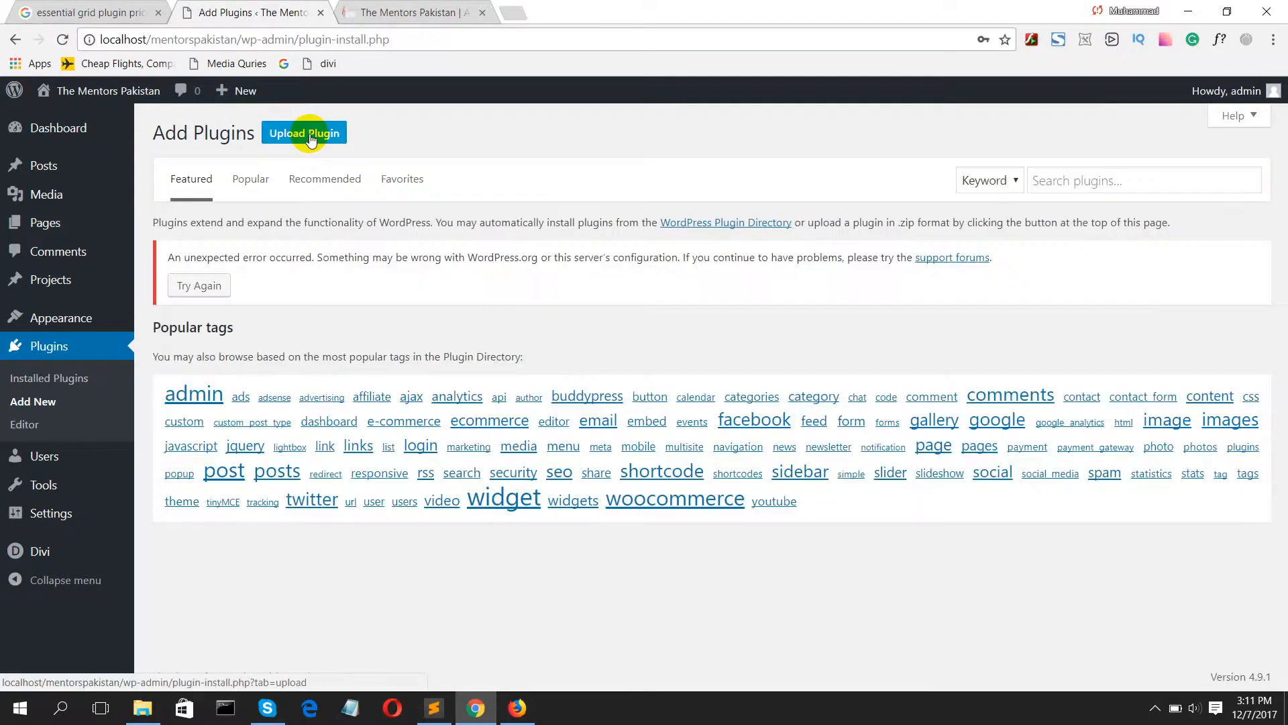
Step: Start uploading a plugin file and browse the wordpress folder under WEB DATA to its revolution subfolder
left_click(305, 134)
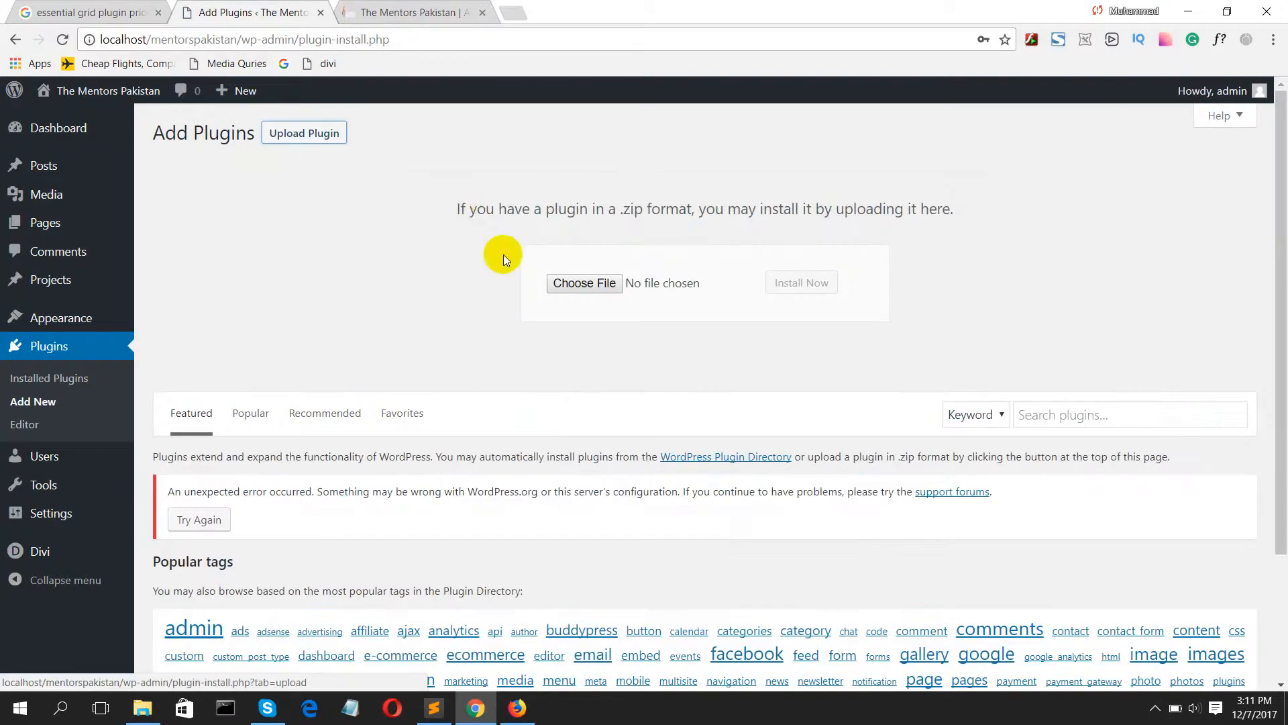
left_click(574, 282)
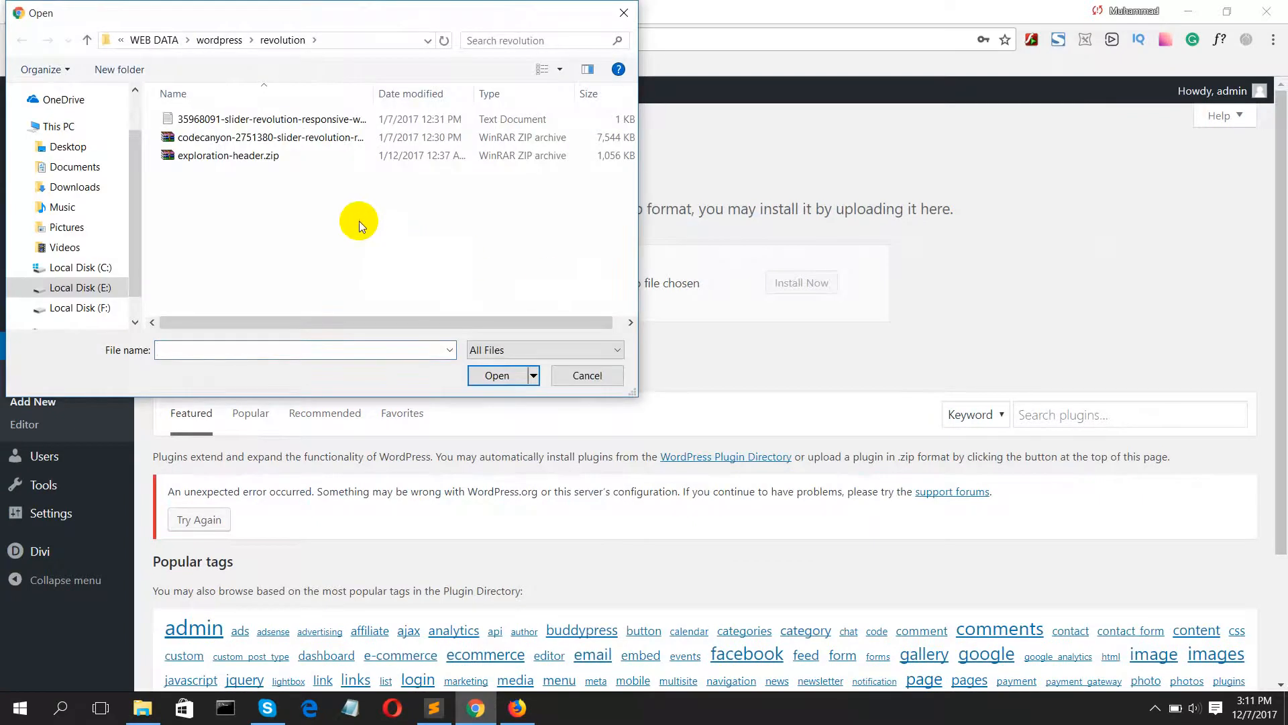
key("alt+Up")
key("Down")
key("Down")
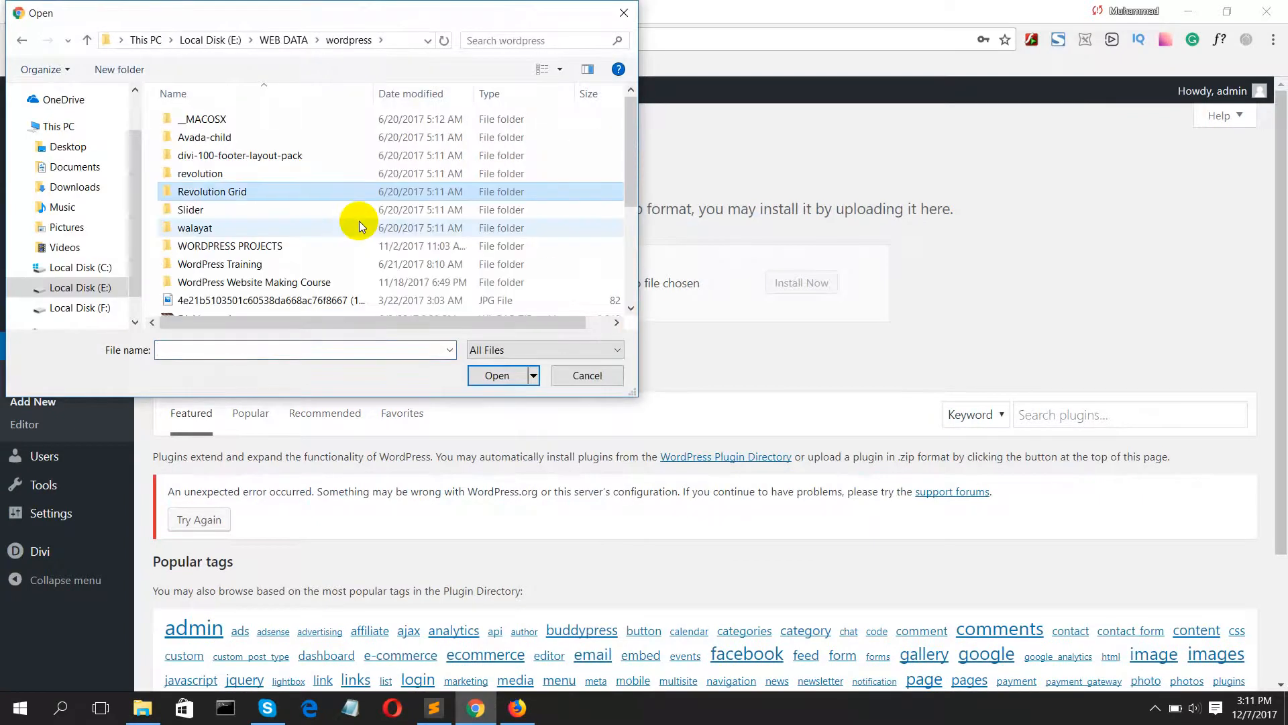
key("Up")
key("Up")
key("Up")
key("Up")
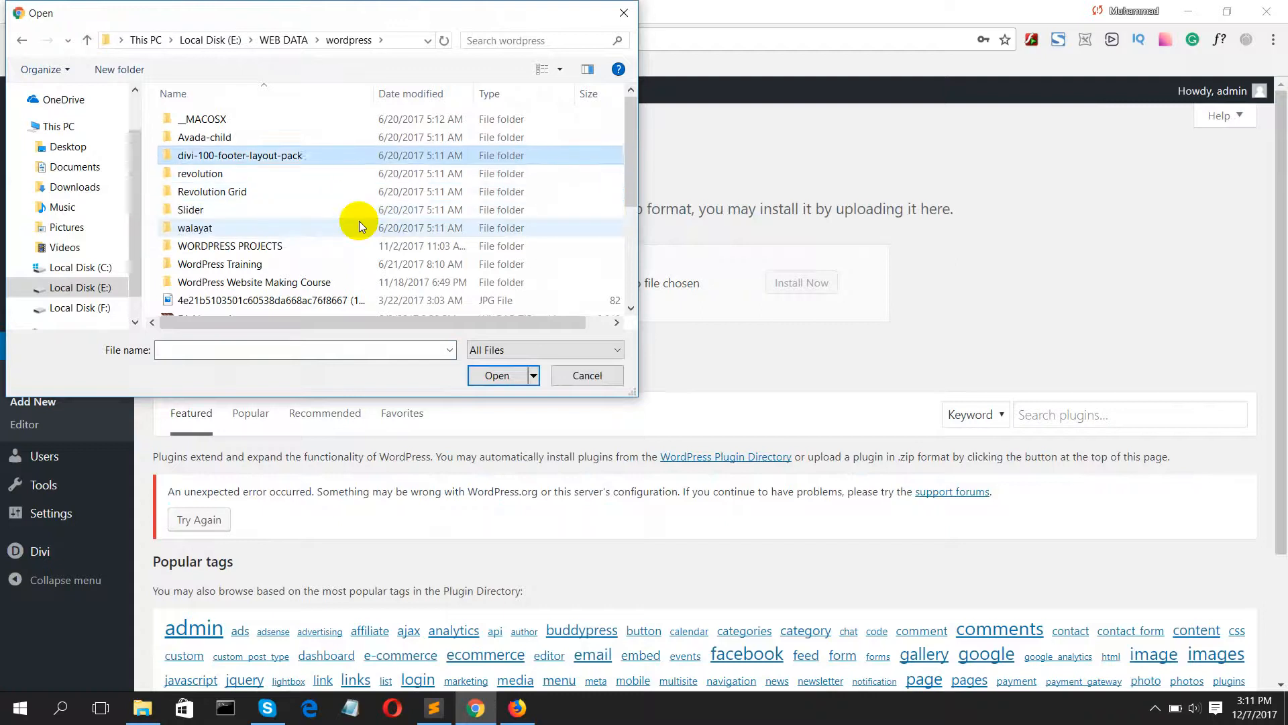
key("Down")
key("Down")
key("Down")
key("Down")
key("Up")
key("Up")
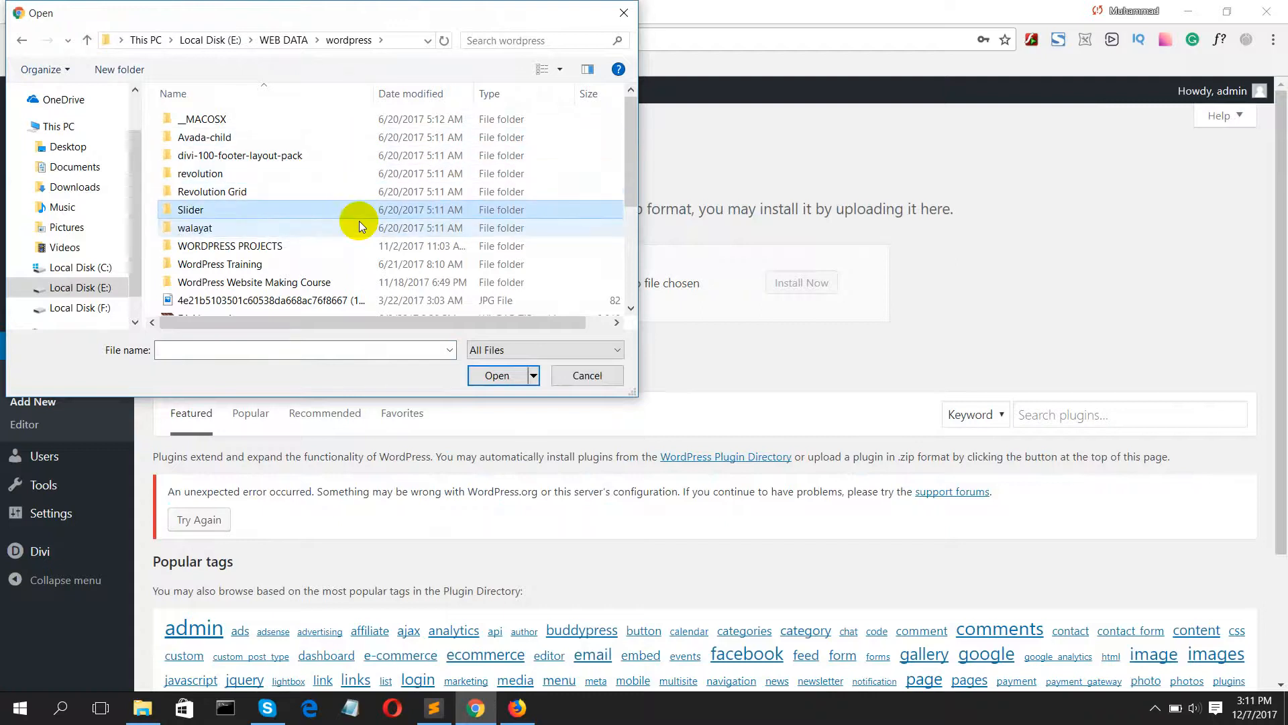
key("Down")
key("Up")
key("Up")
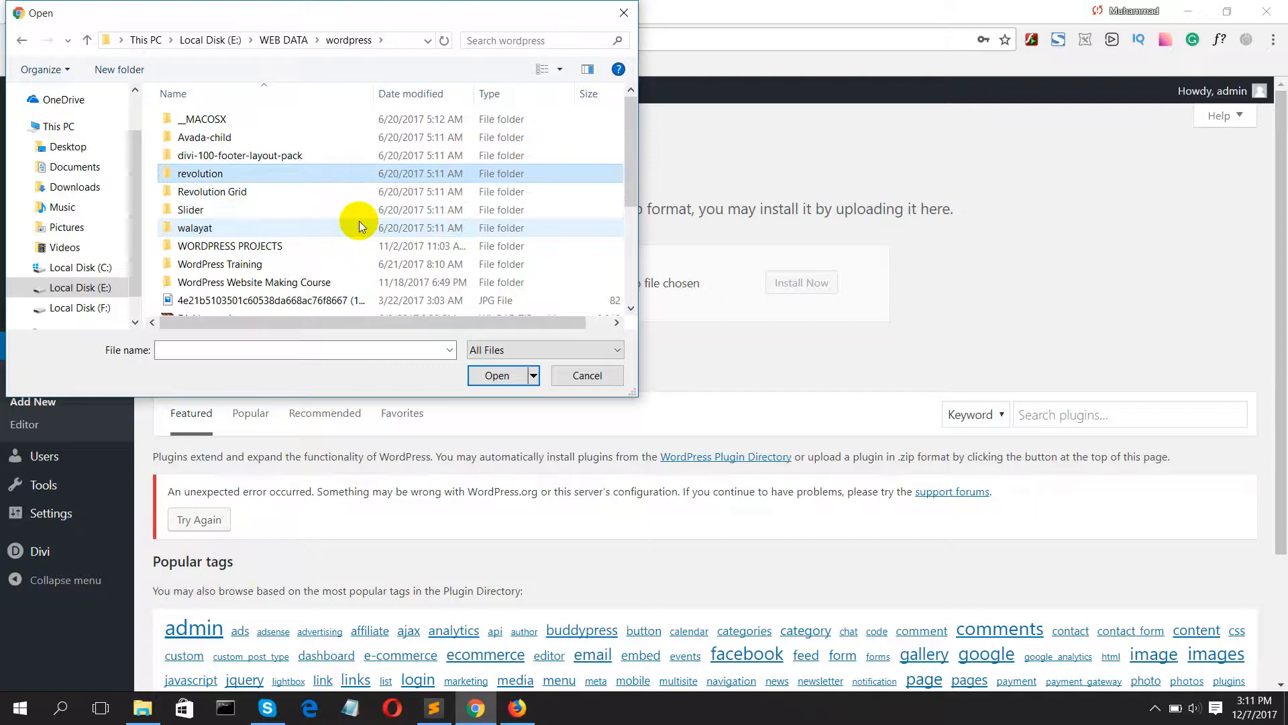
key("Return")
Step: Choose codecanyon-2751380-slider-revolution-responsive-wordpress-plugin-wordpress-plugin.zip as the plugin package and install it
key("Down")
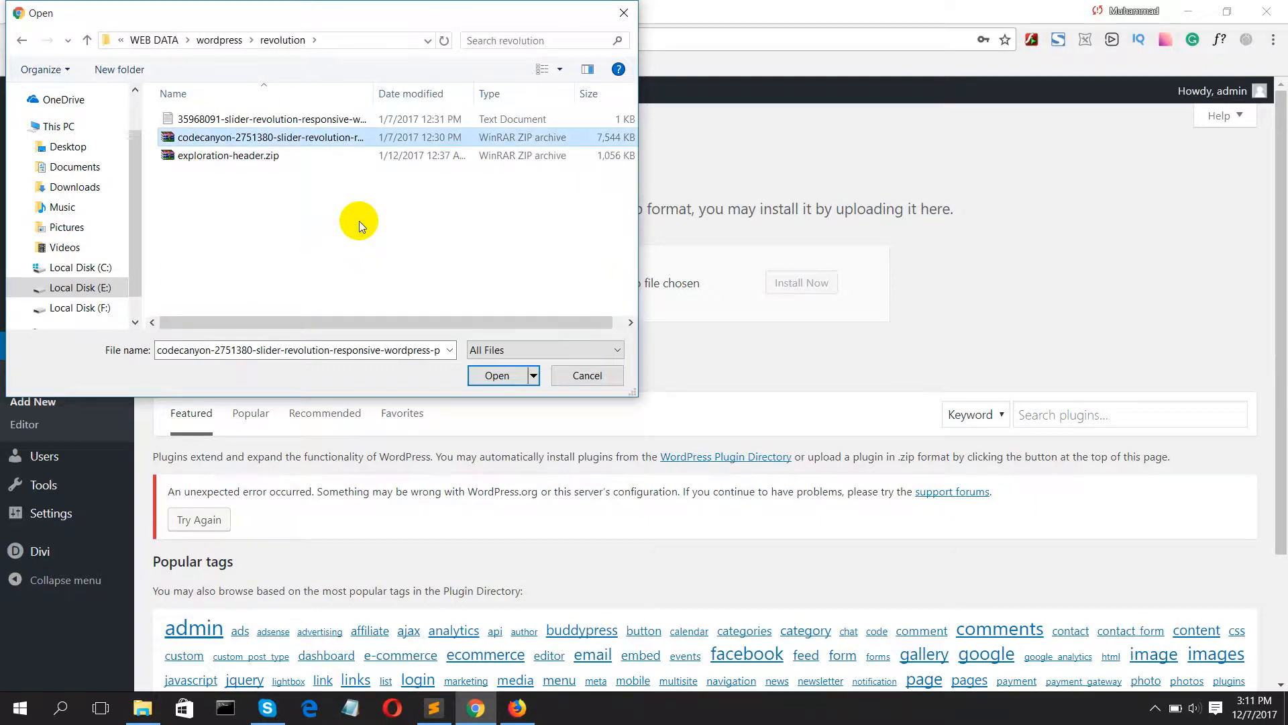
key("Down")
key("Up")
key("Down")
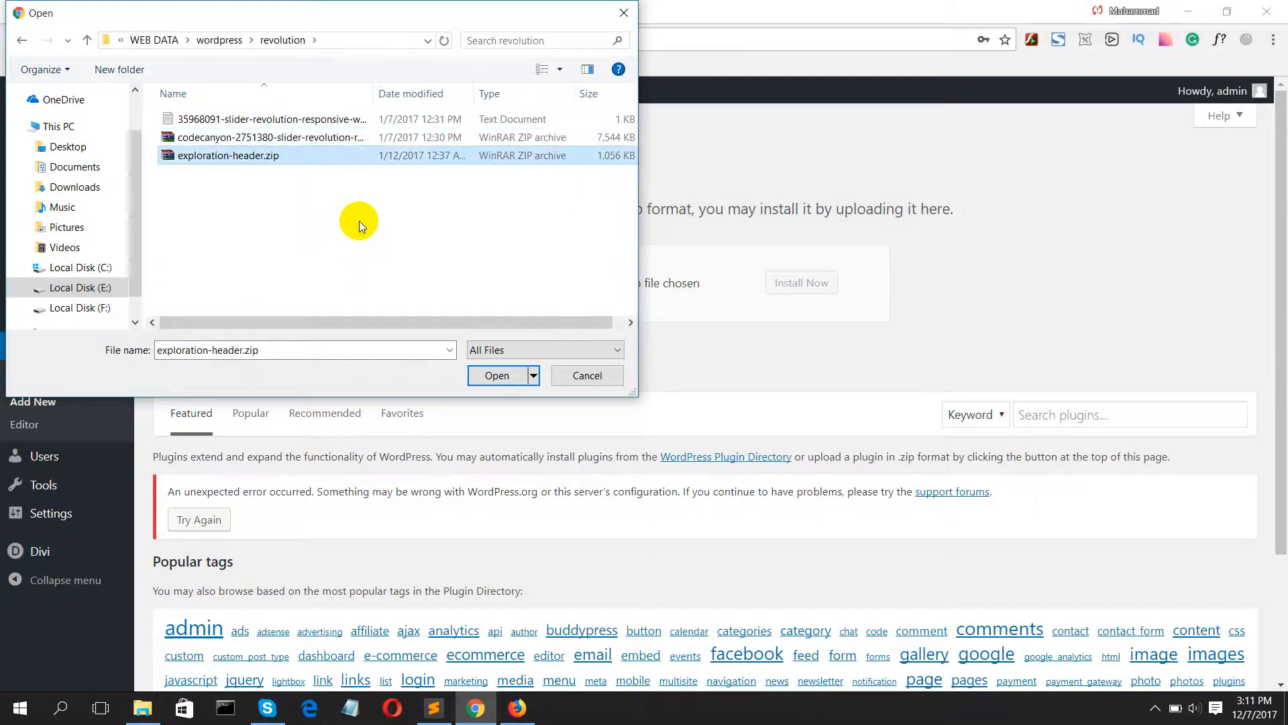
key("Up")
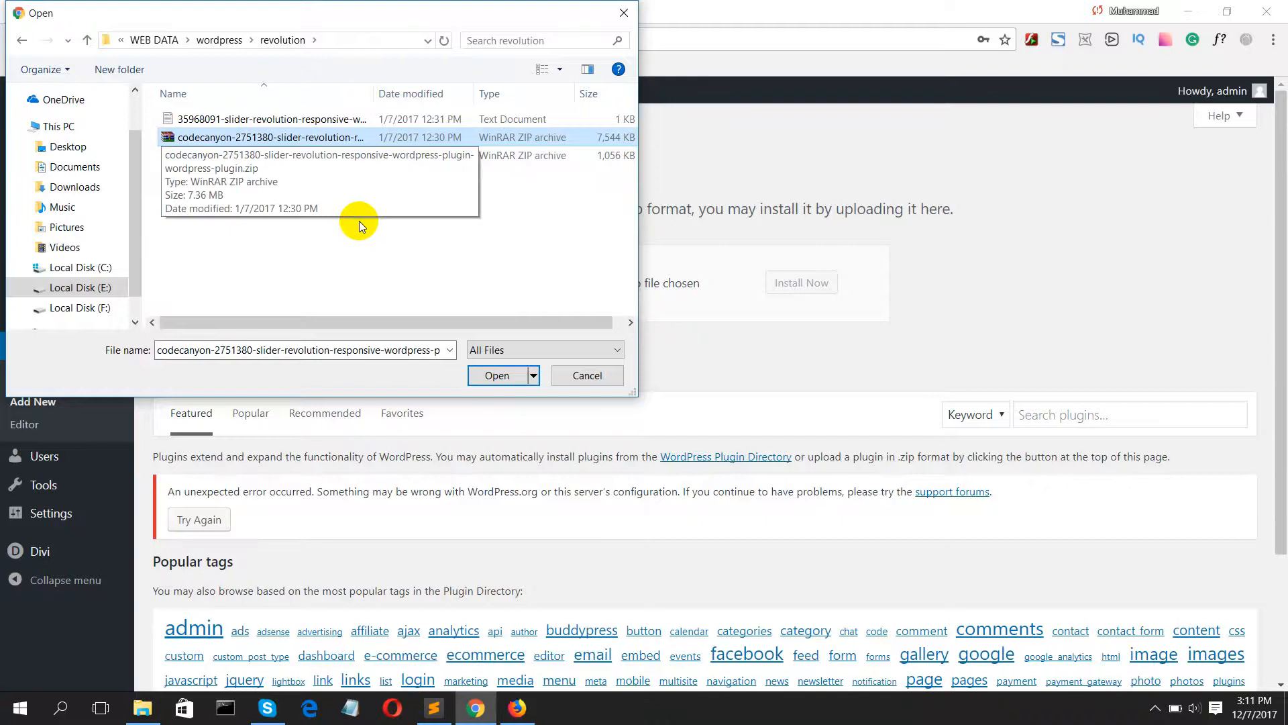
key("Return")
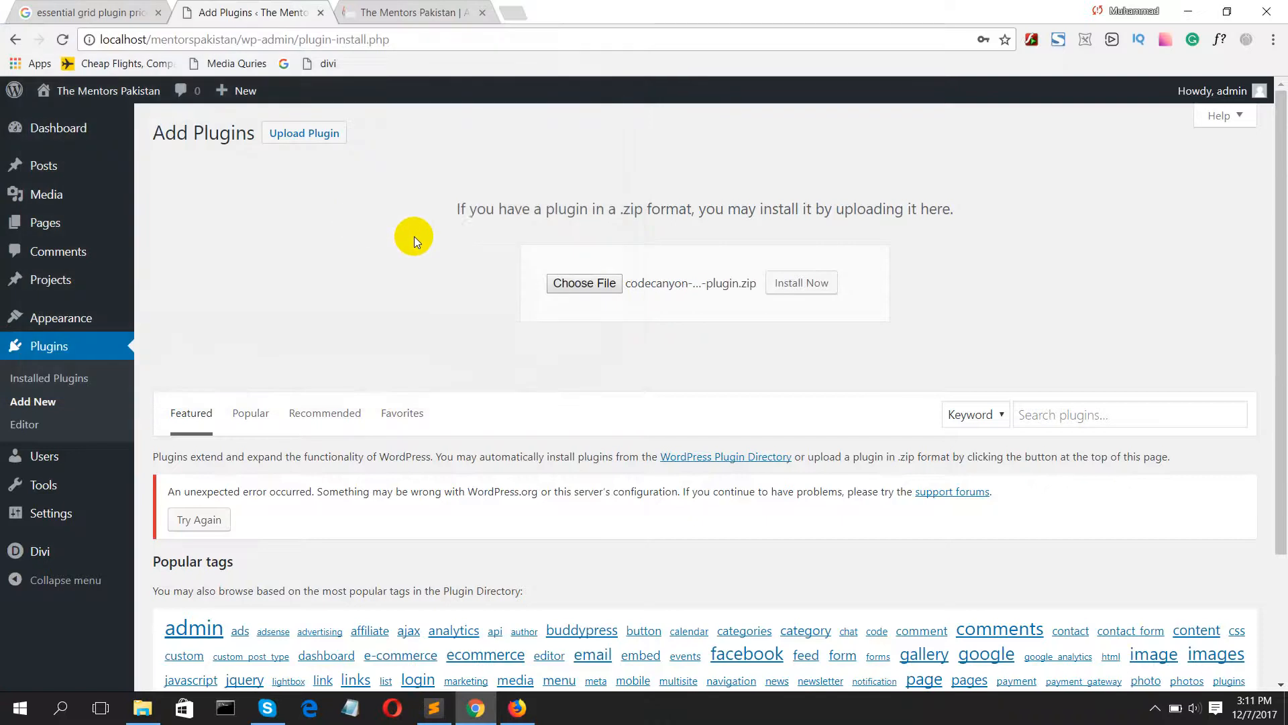
left_click(799, 284)
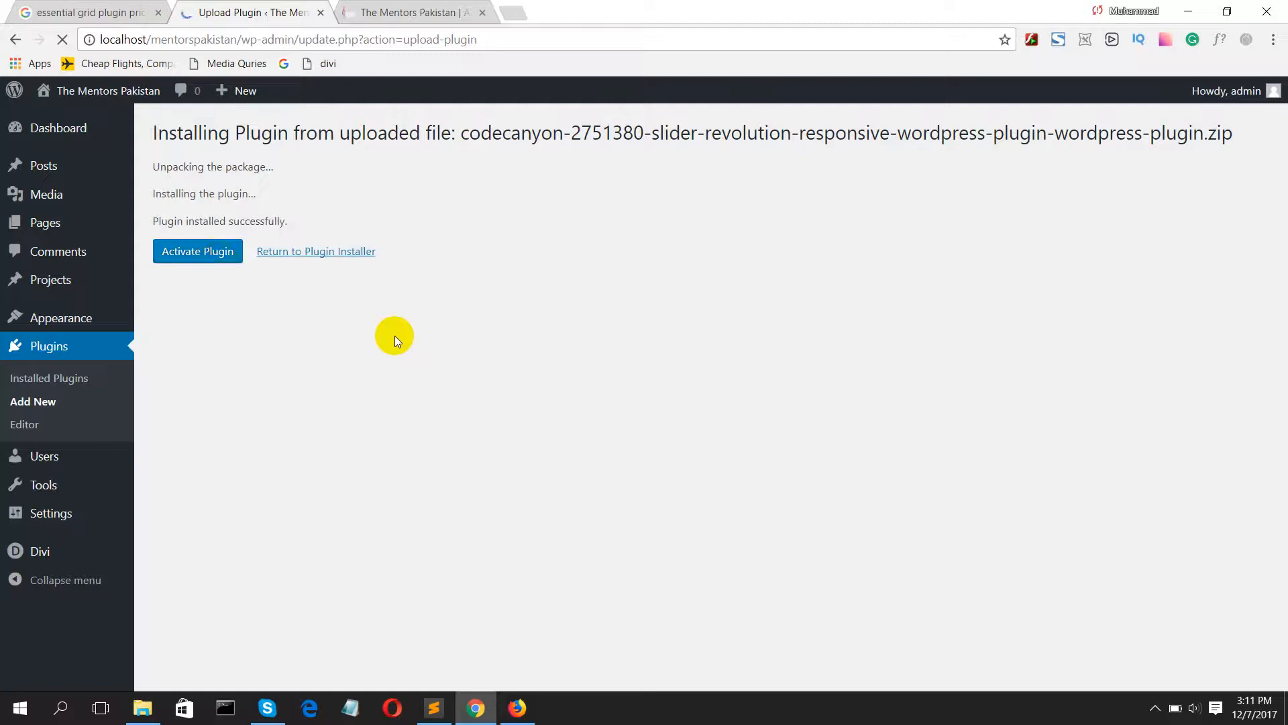
Step: Activate the newly installed Slider Revolution plugin
left_click(213, 258)
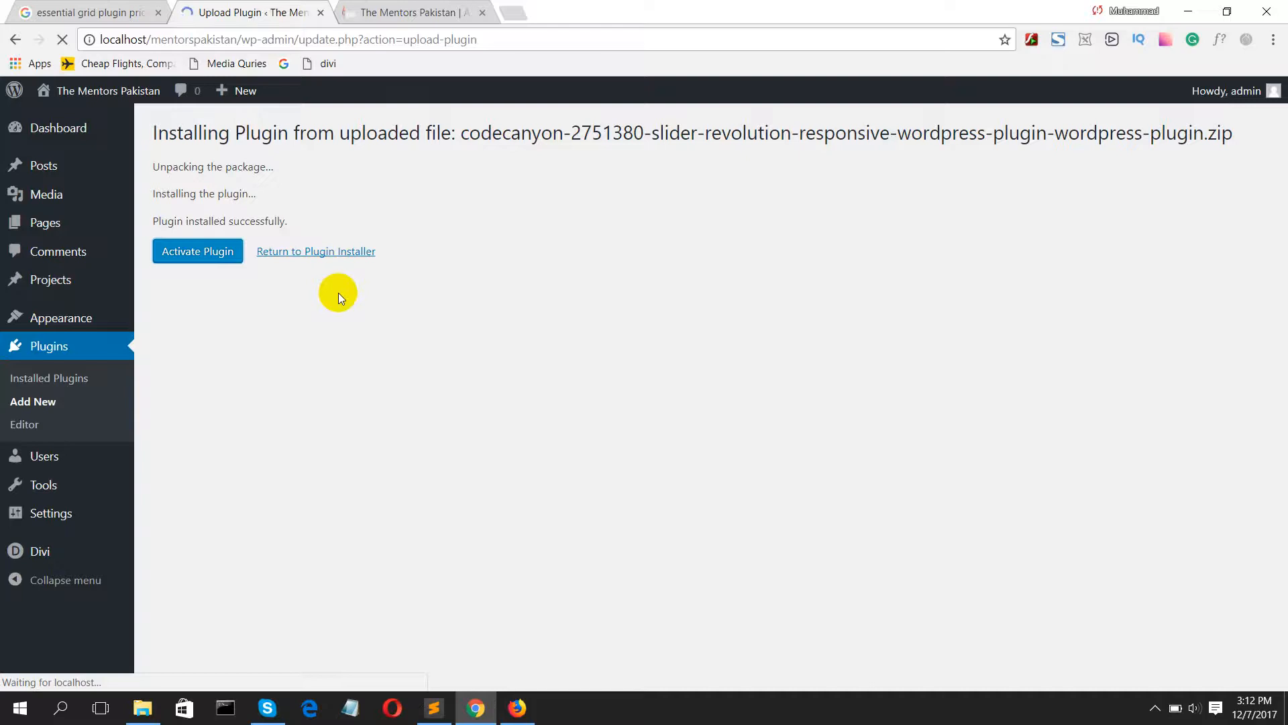
left_click(312, 258)
left_click(376, 11)
left_click(263, 7)
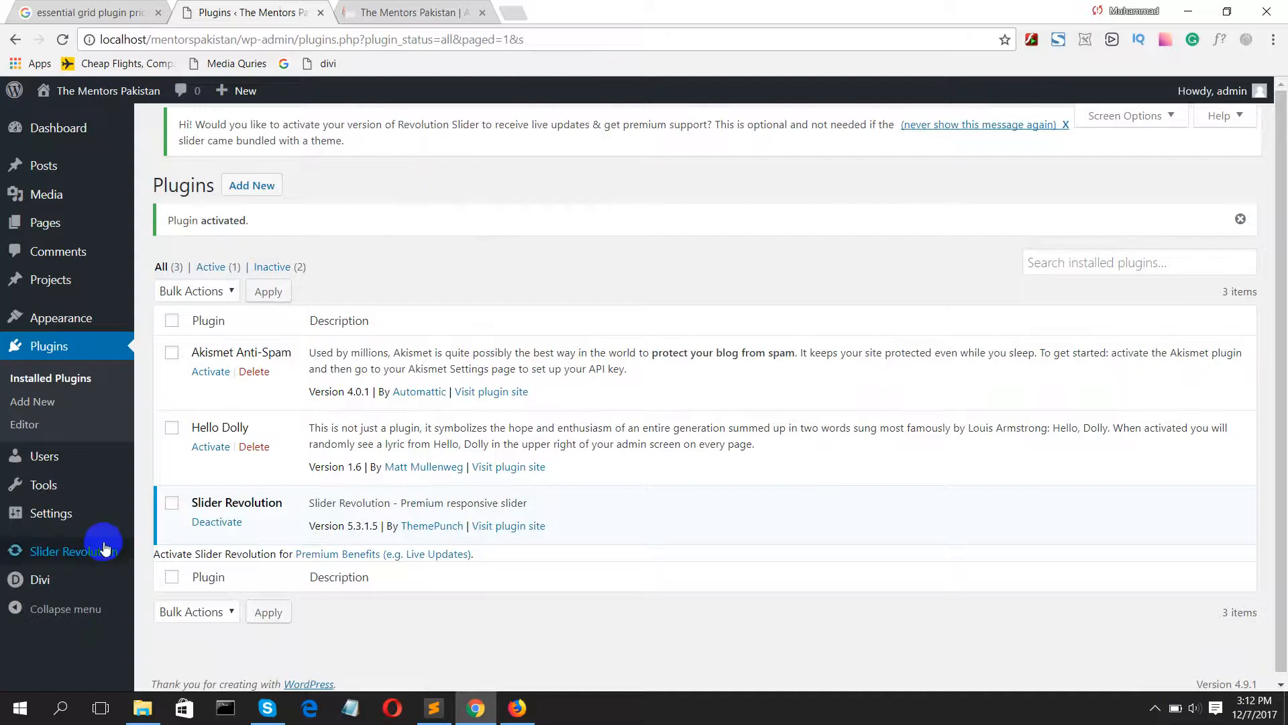
Step: Go to the Slider Revolution page and open the template library for adding a slider
left_click(91, 550)
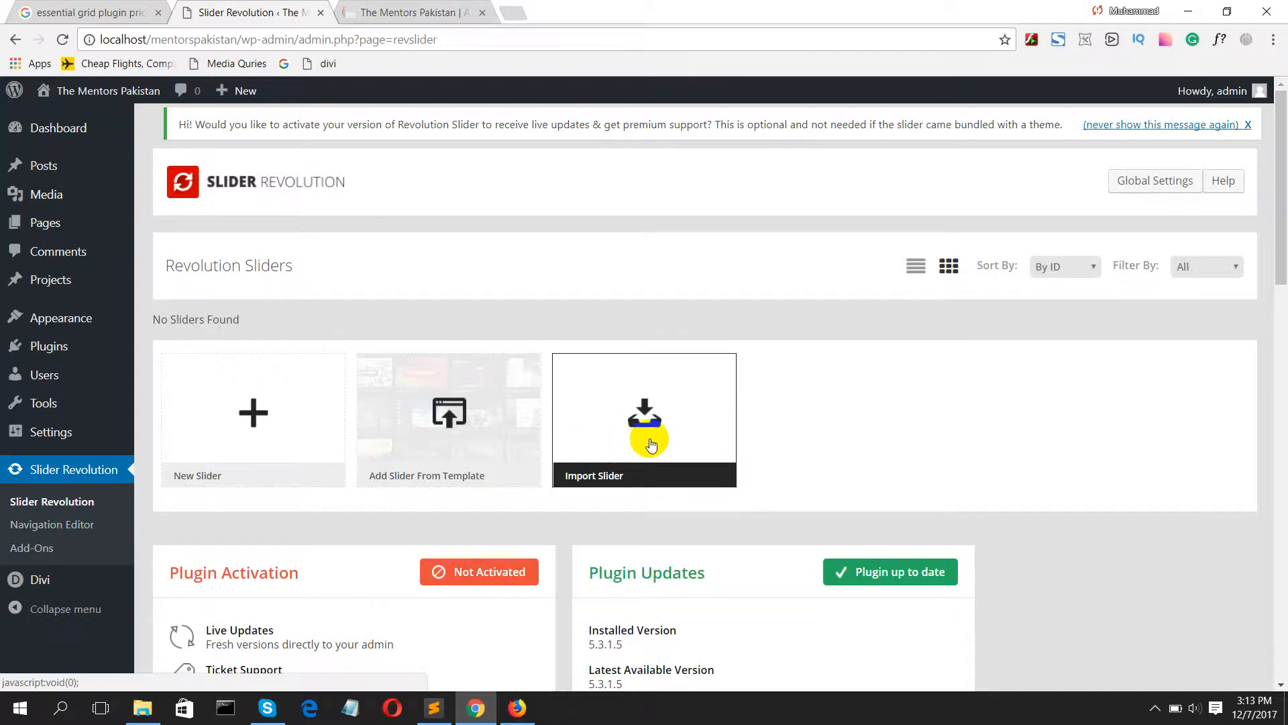
left_click(420, 420)
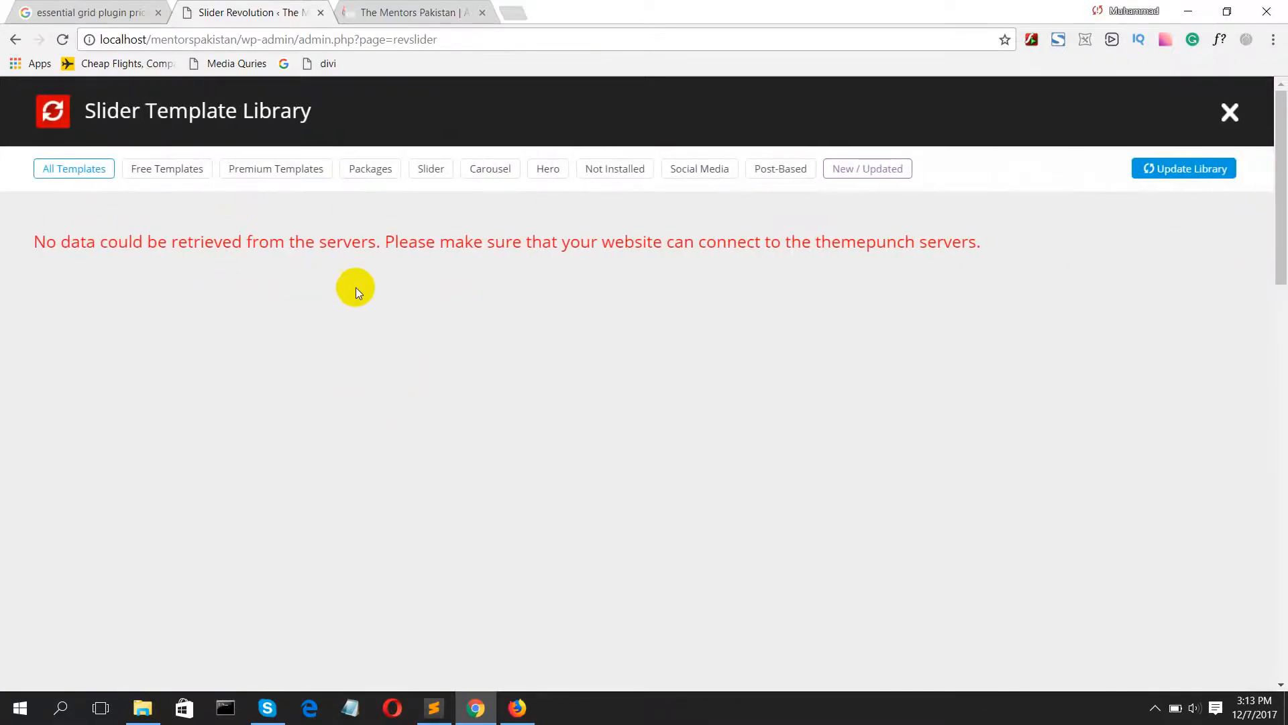
Step: Browse the template library's categories, including Free Templates, Premium Templates, Packages, Slider, Carousel, Hero, Social Media and Post-Based, and return to All Templates
left_click(176, 168)
left_click(314, 170)
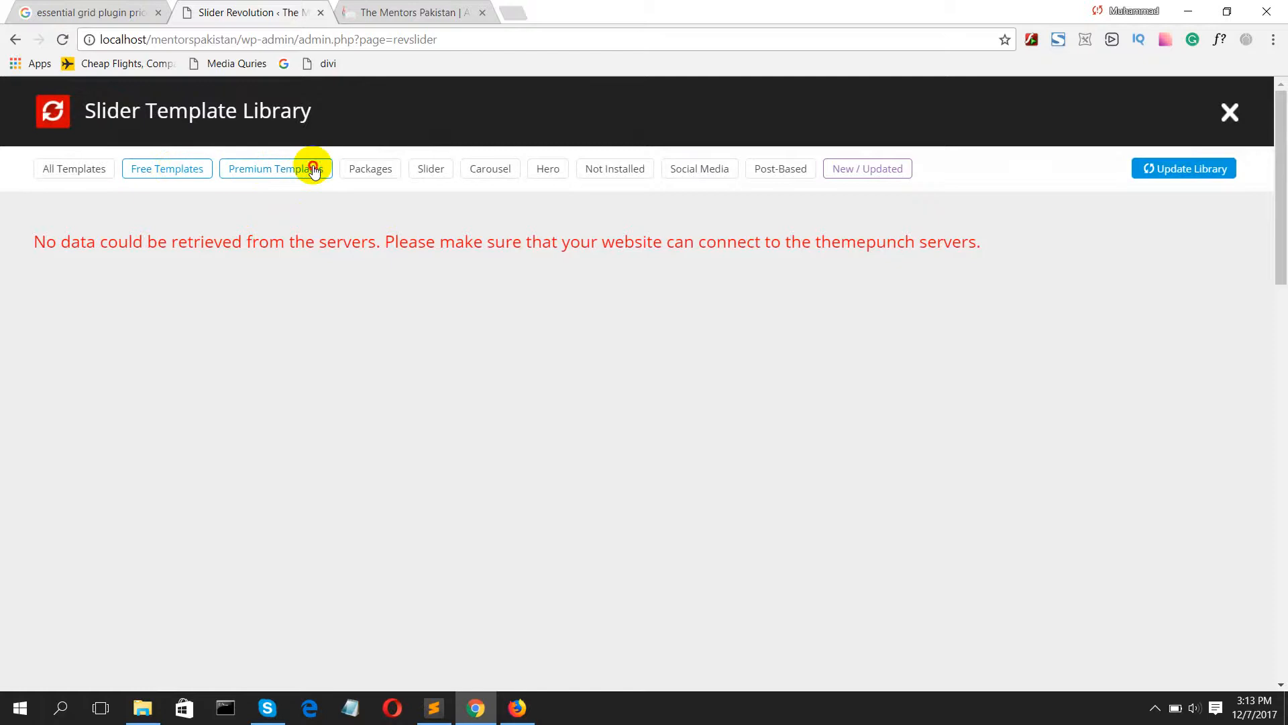
left_click(373, 169)
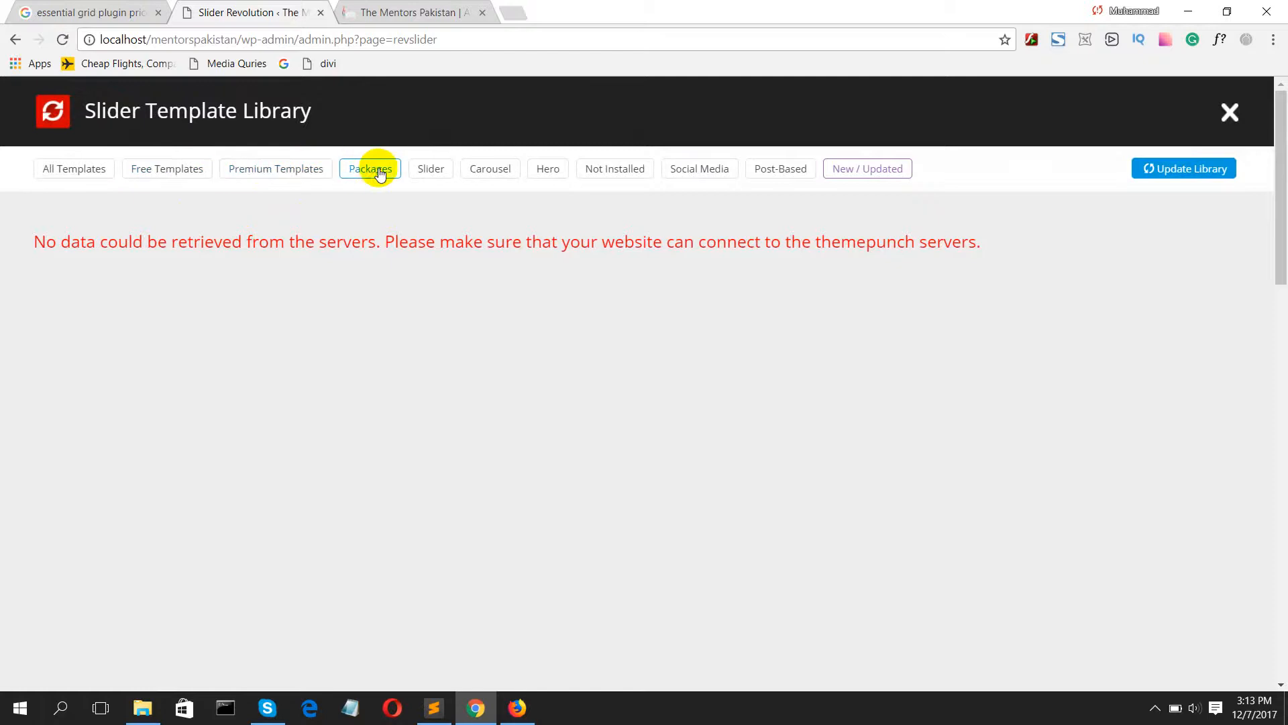
left_click(421, 175)
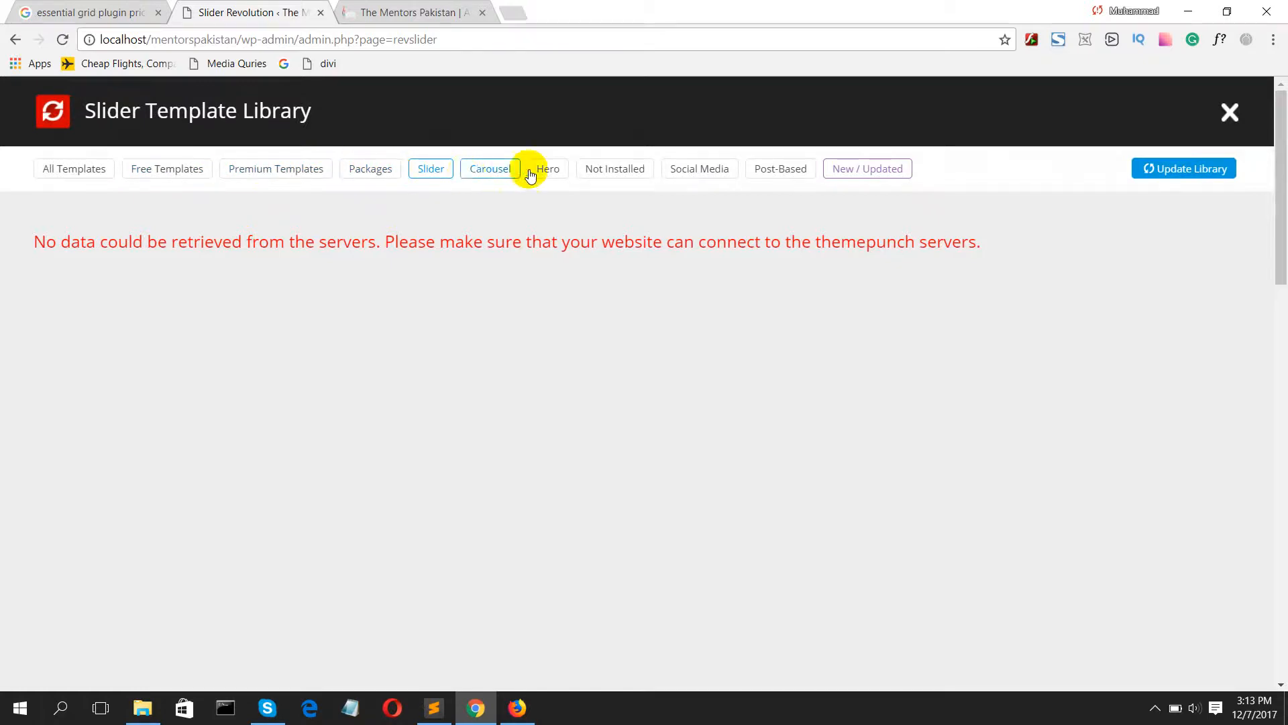
left_click(795, 173)
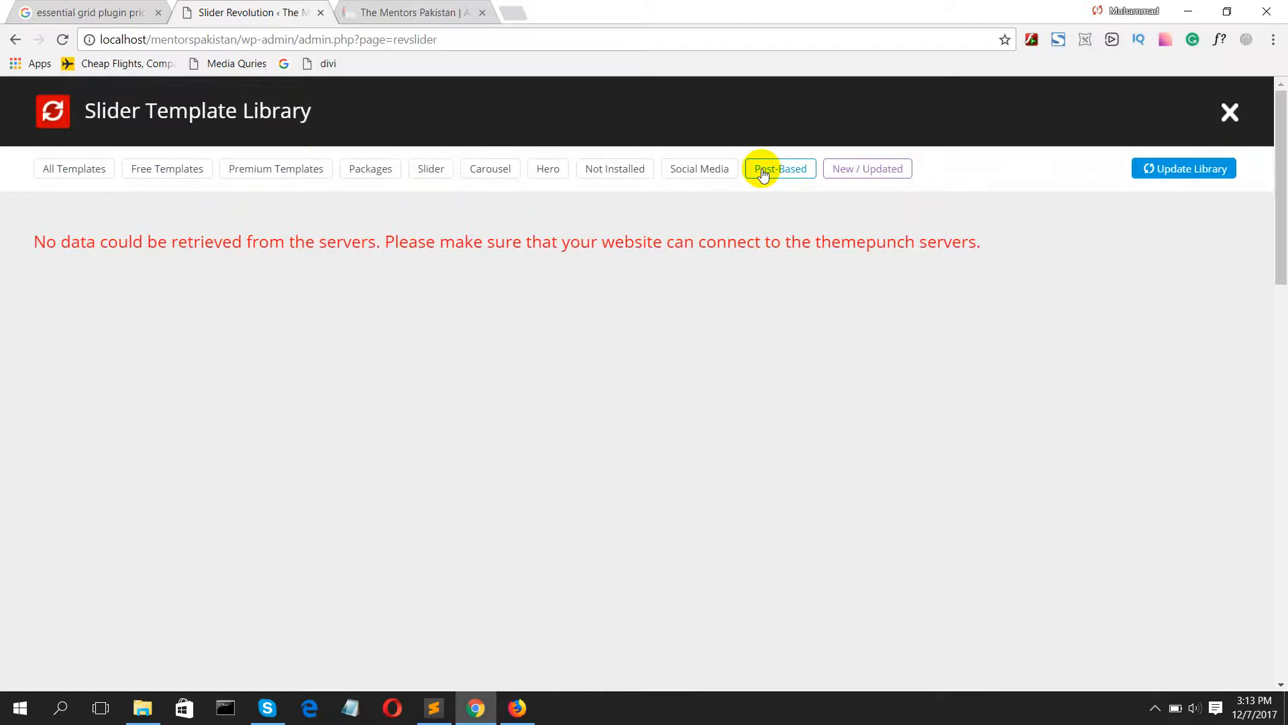
left_click(684, 170)
left_click(532, 172)
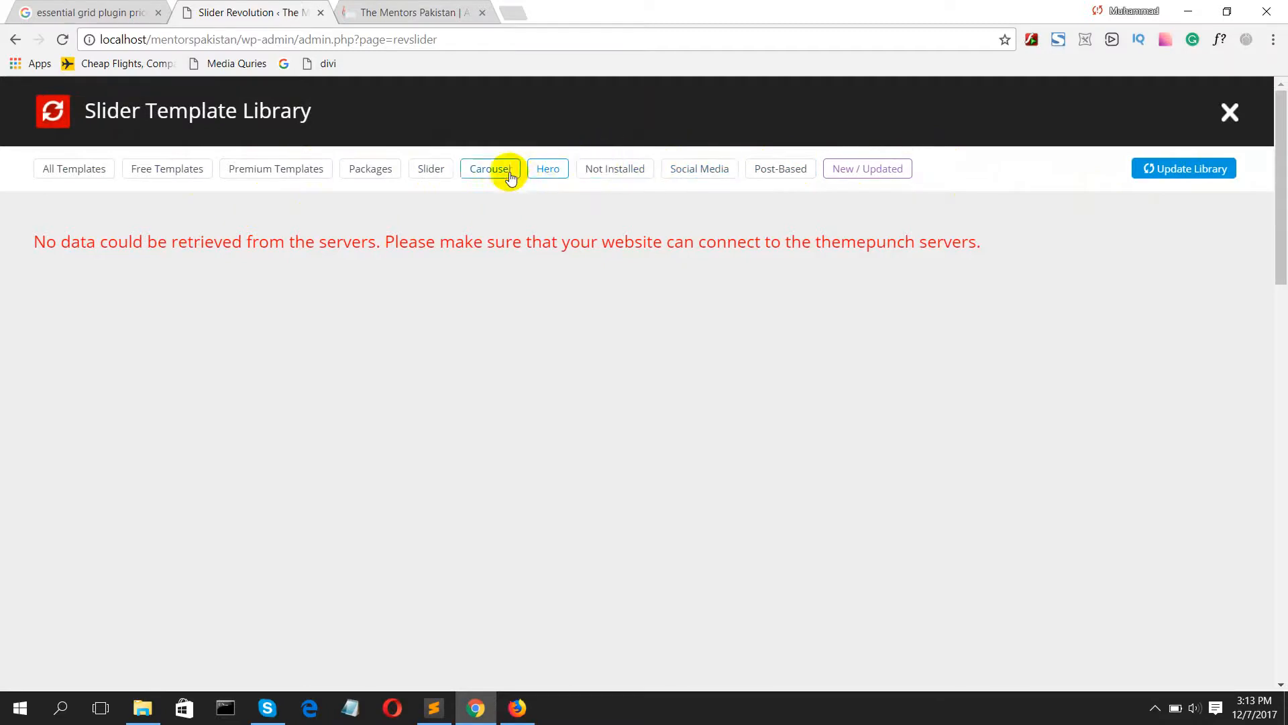
left_click(498, 172)
left_click(435, 174)
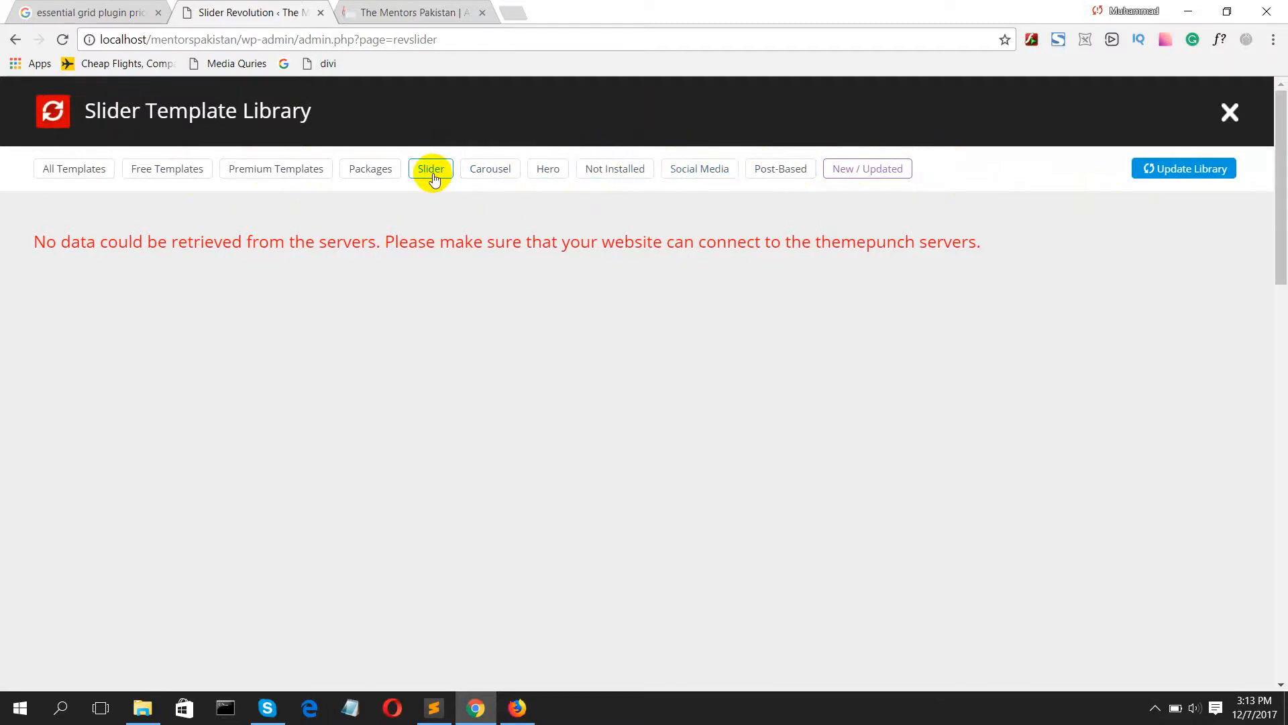
left_click(64, 162)
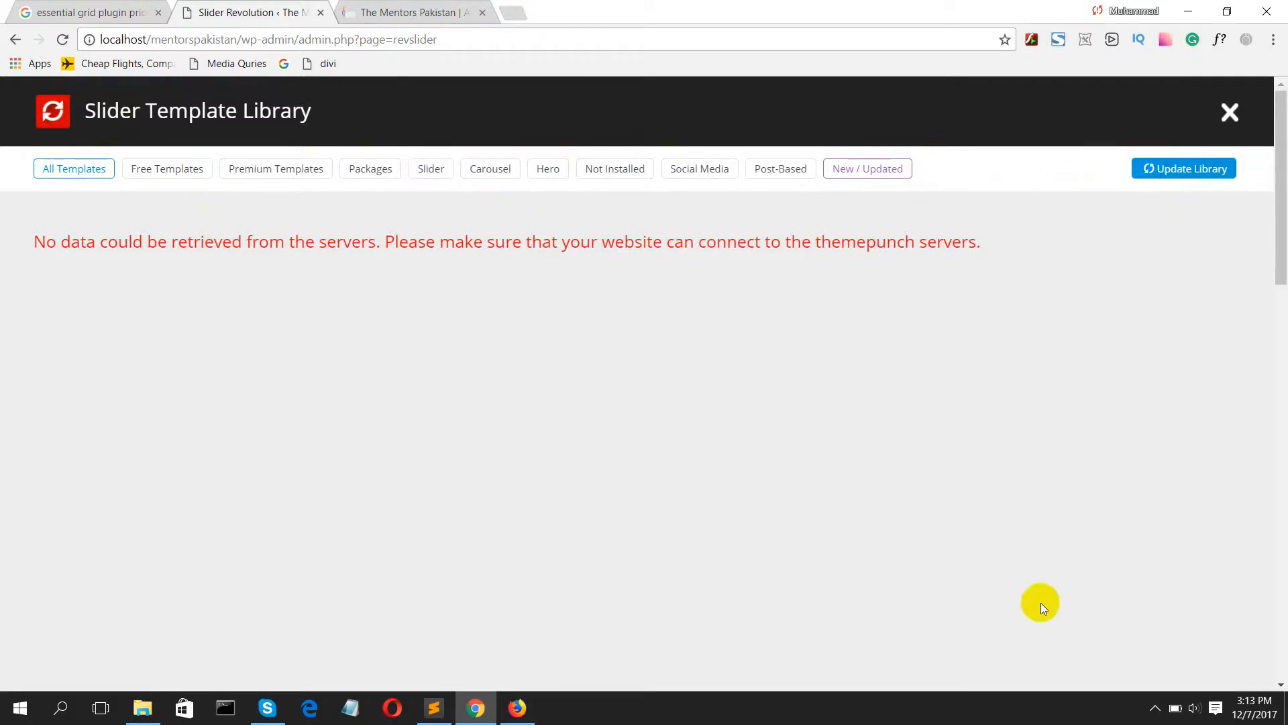
left_click(1155, 708)
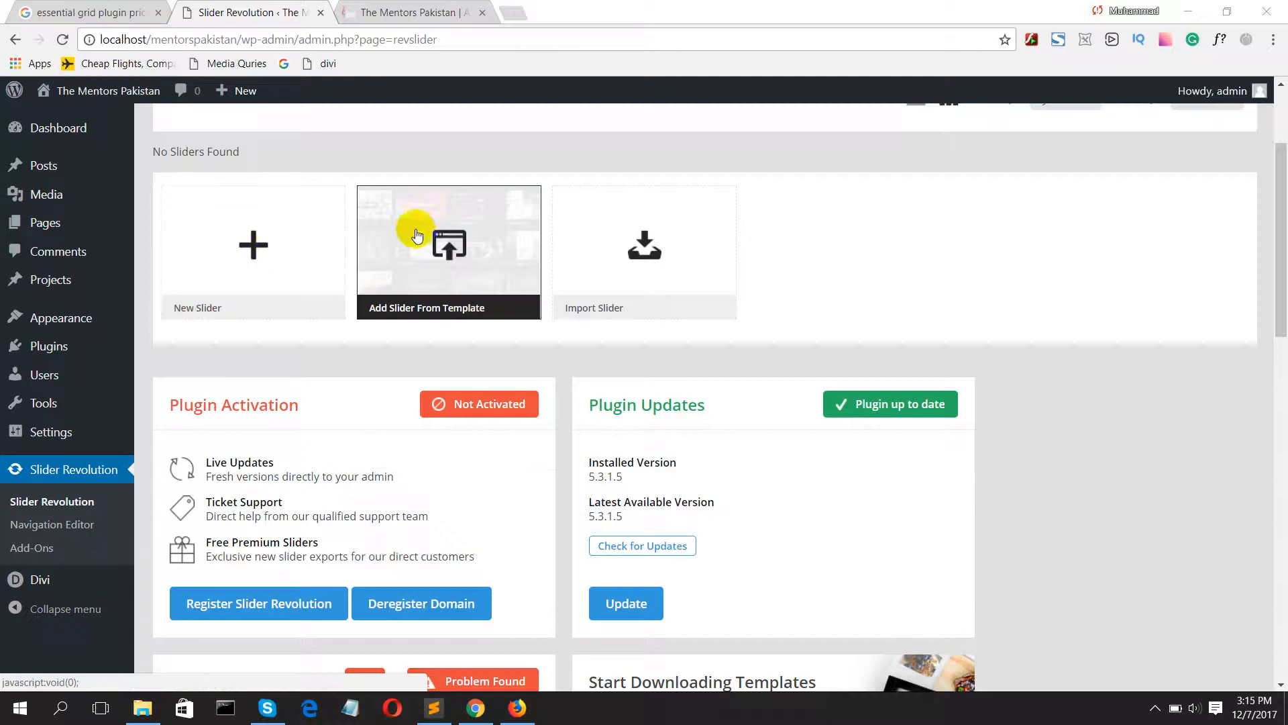
Step: Create a new blank slider and enter test-slider as its title
left_click(292, 233)
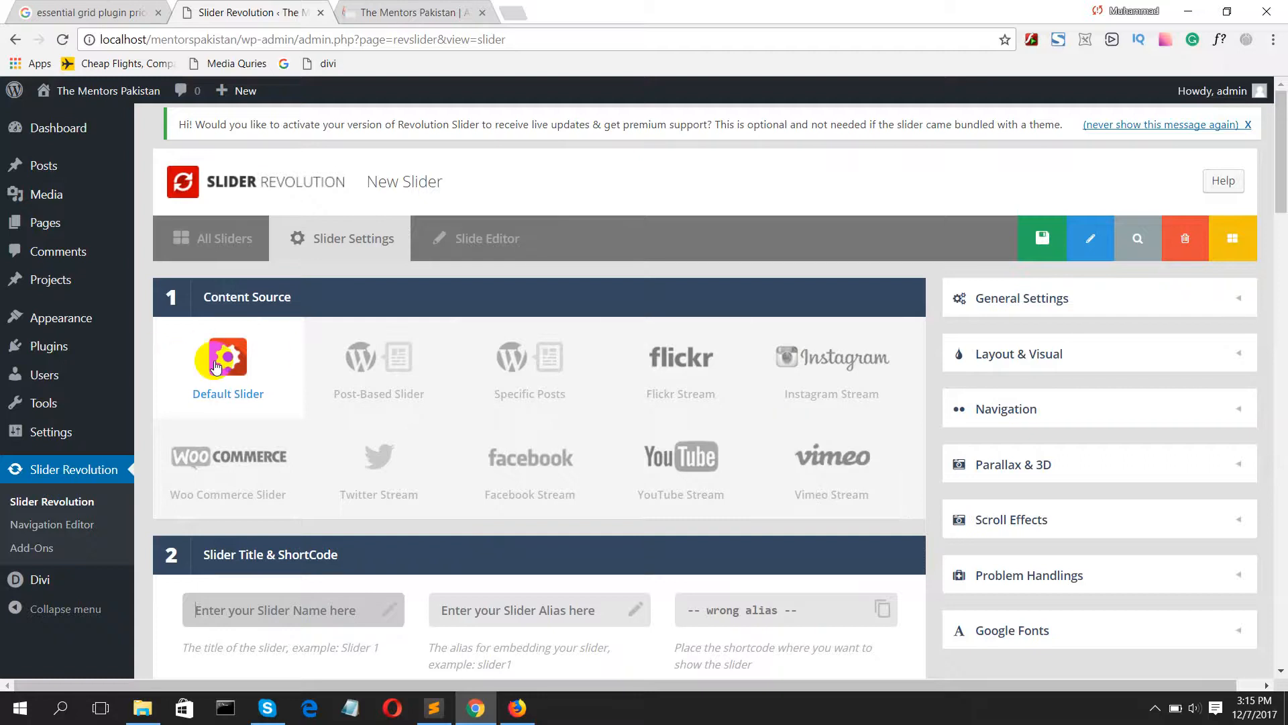
scroll(215, 363, "down", 2)
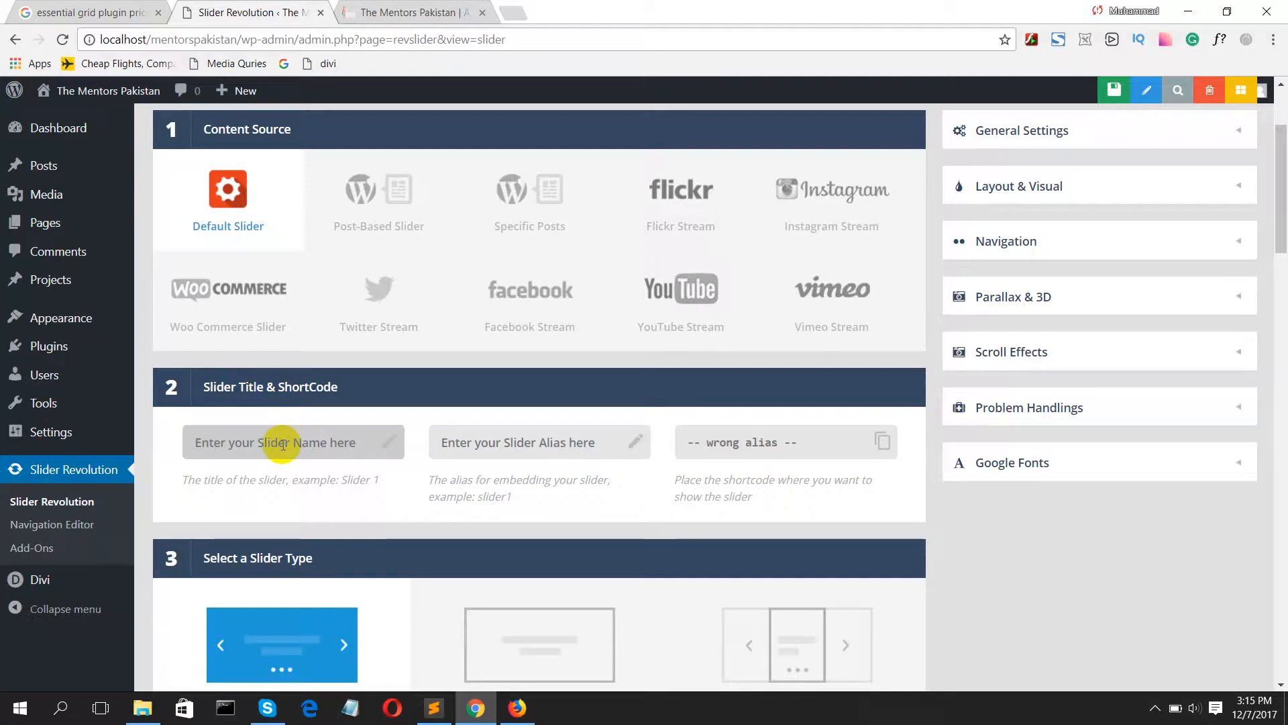
type("test-")
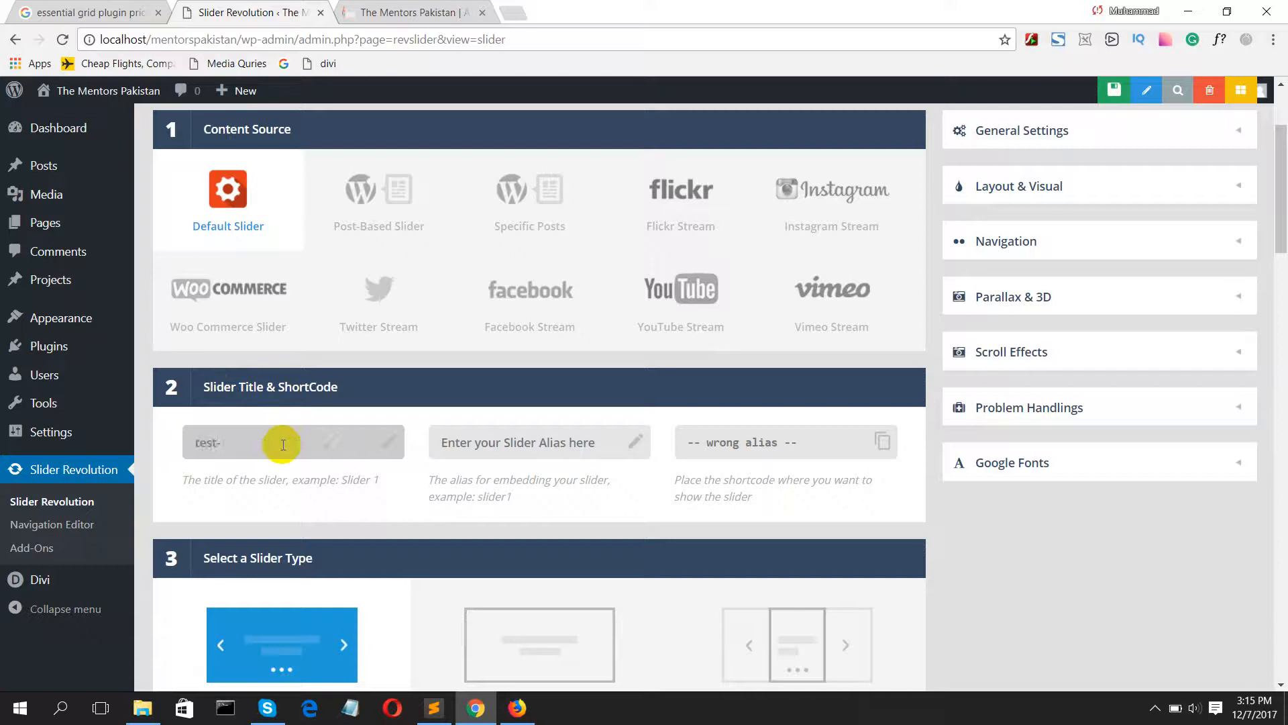
type("slider")
Step: Set the slider alias to test-slider and select its embed shortcode
left_click(482, 439)
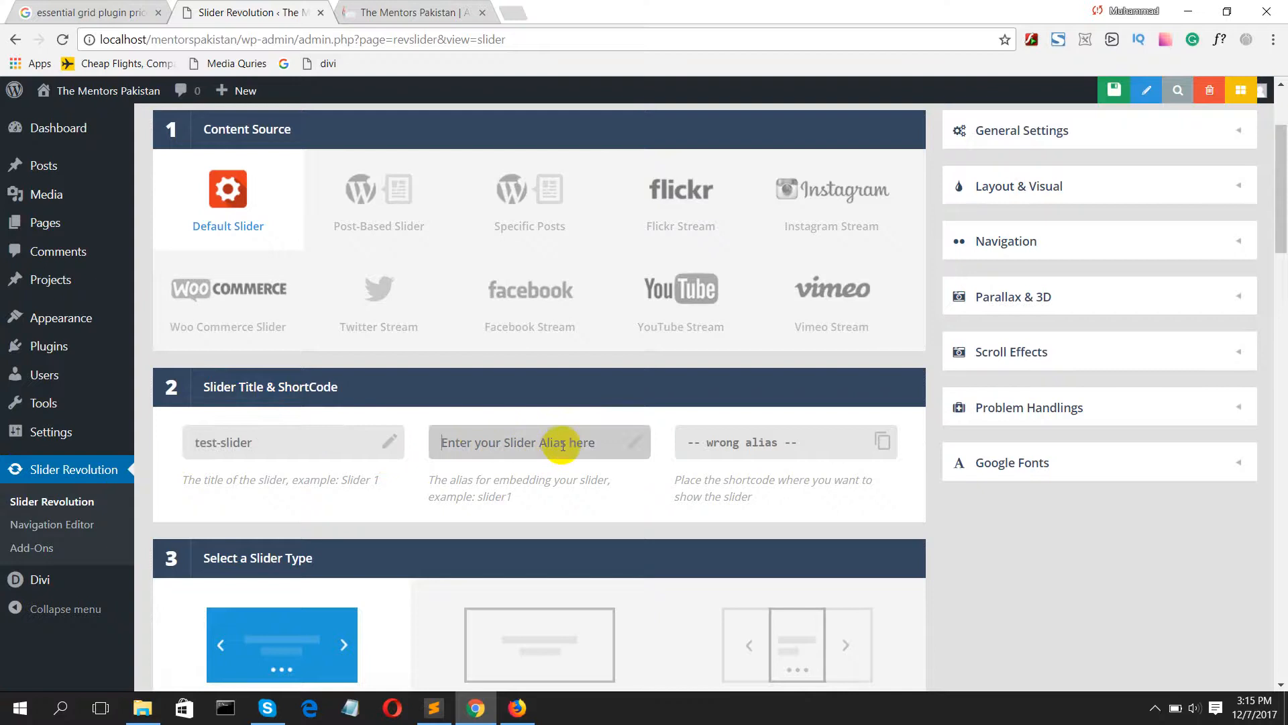
type("t")
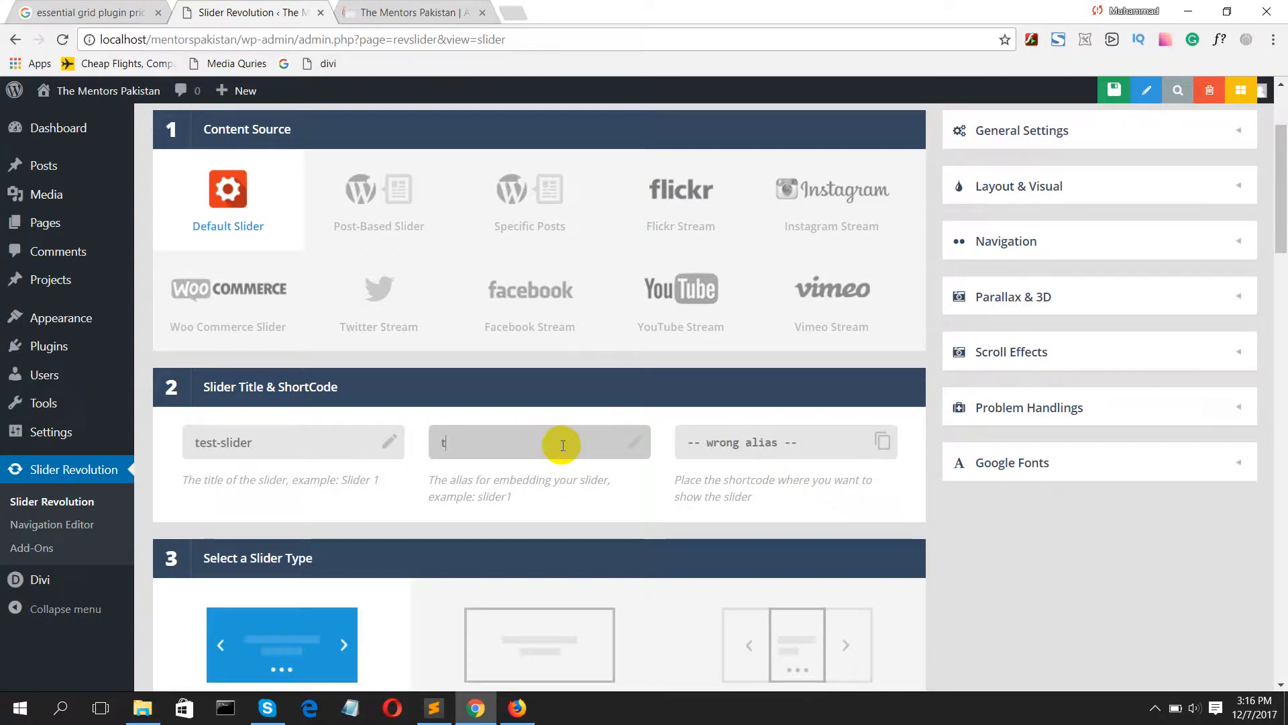
type("est-")
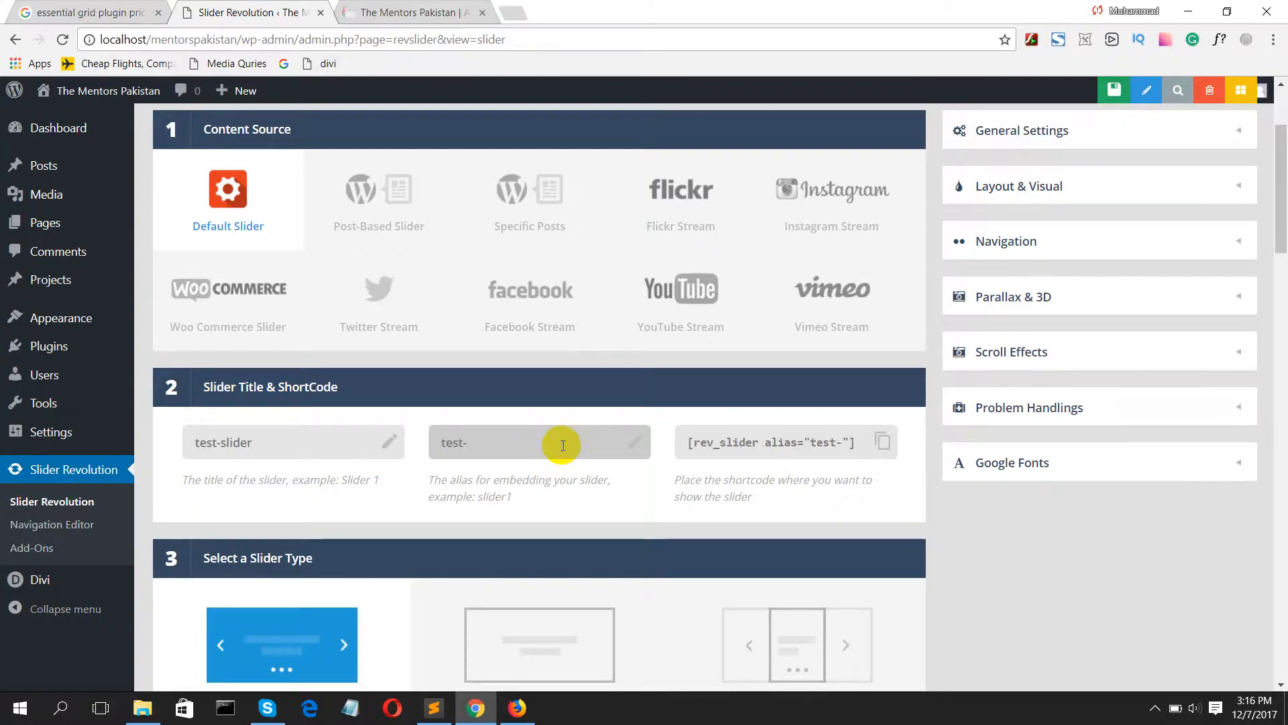
type("slider")
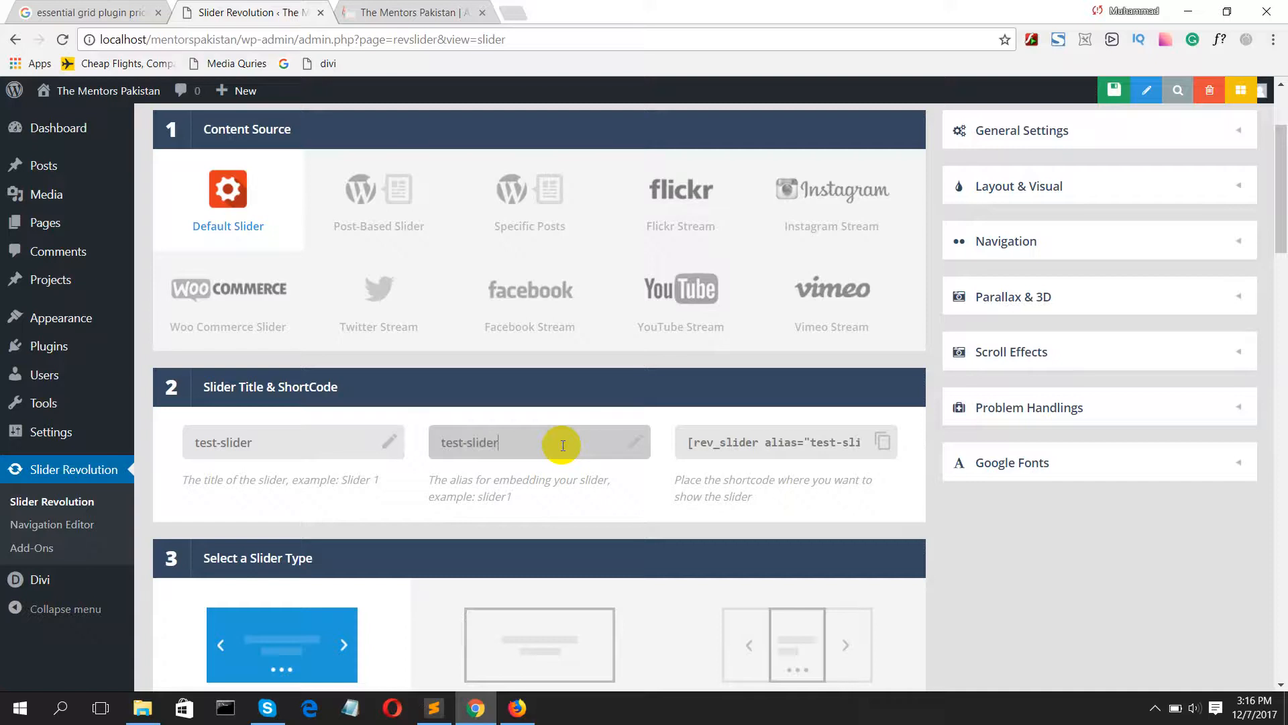
left_click(692, 441)
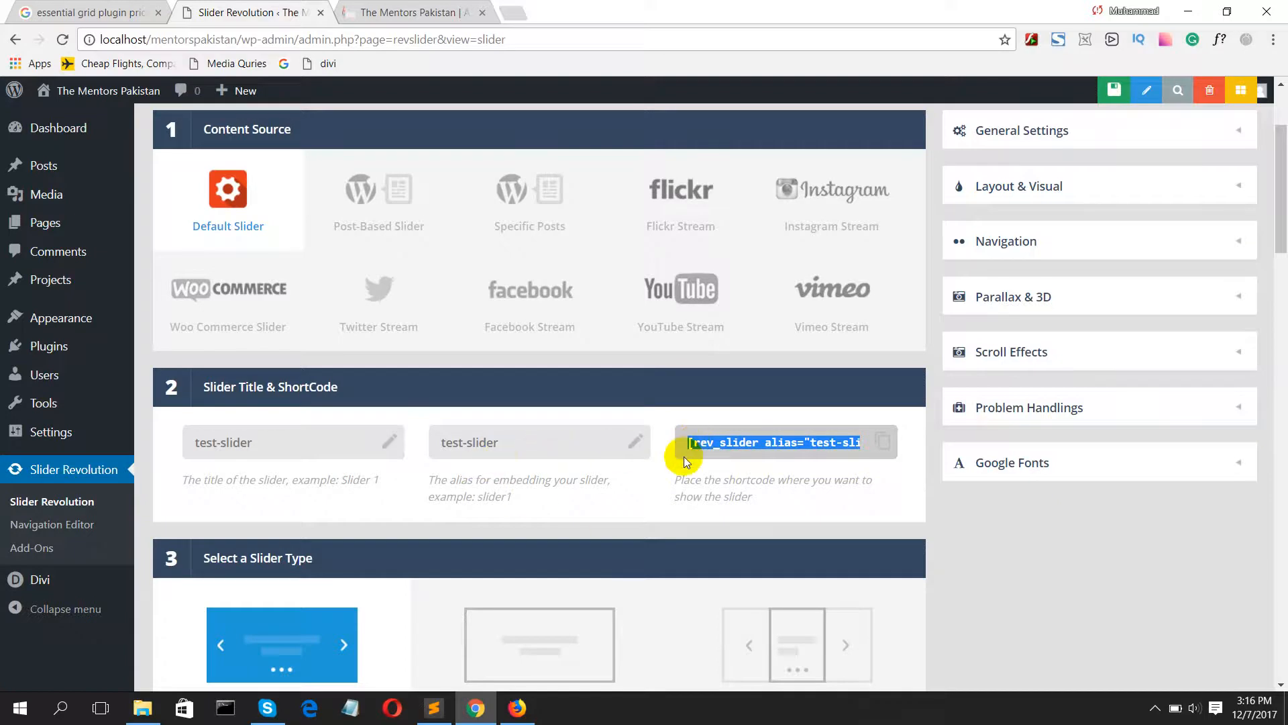
Step: Try the Hero Scene and Carousel Slider types, and settle on Standard Slider as the slider type
scroll(544, 501, "down", 4)
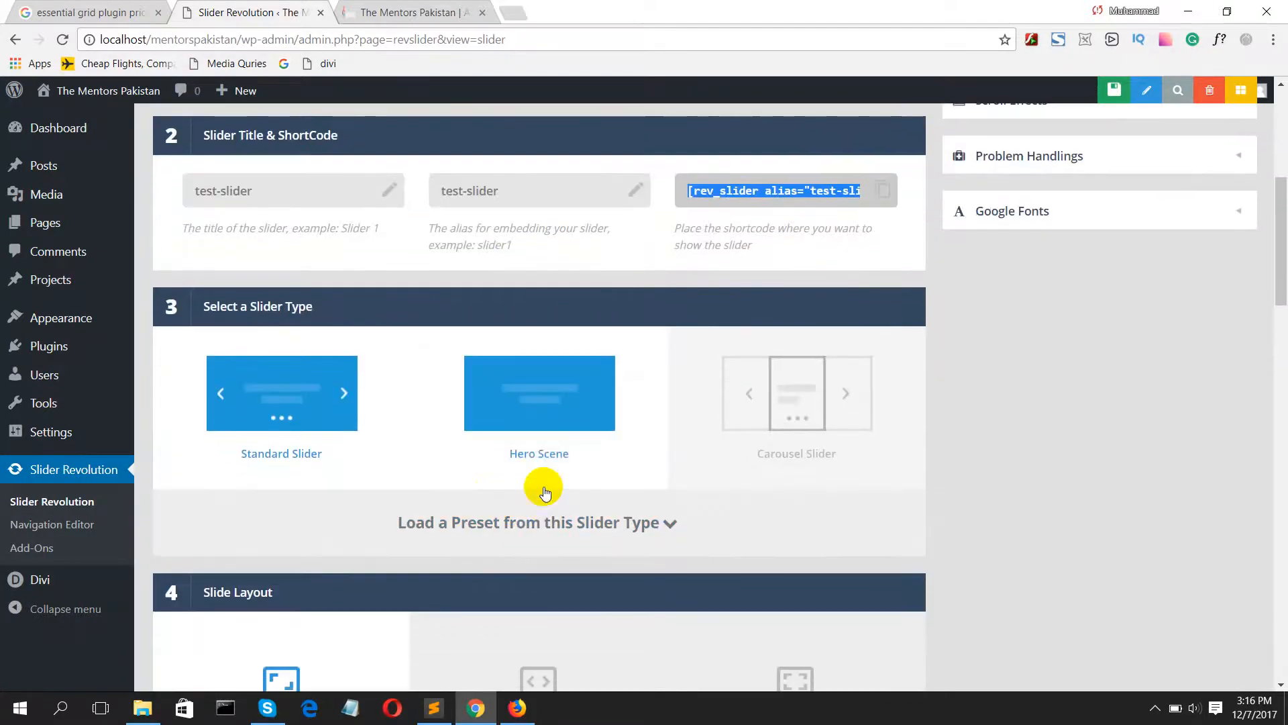
left_click(307, 390)
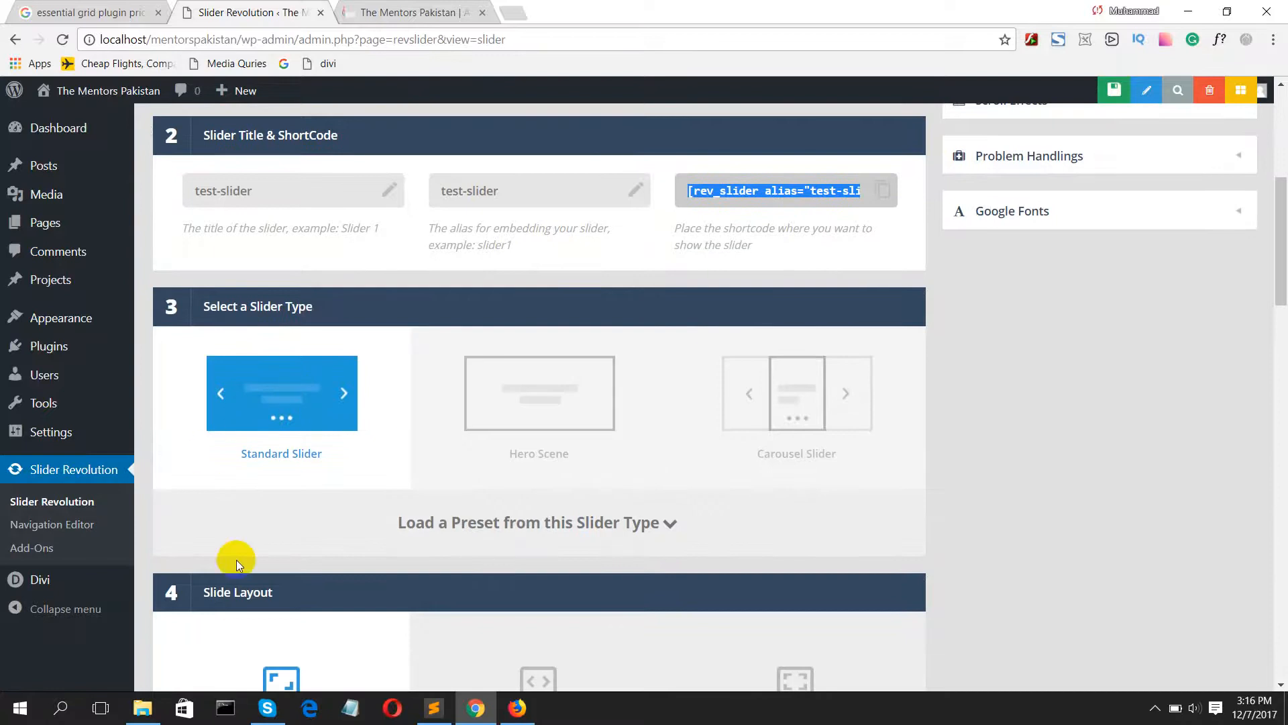
left_click(287, 421)
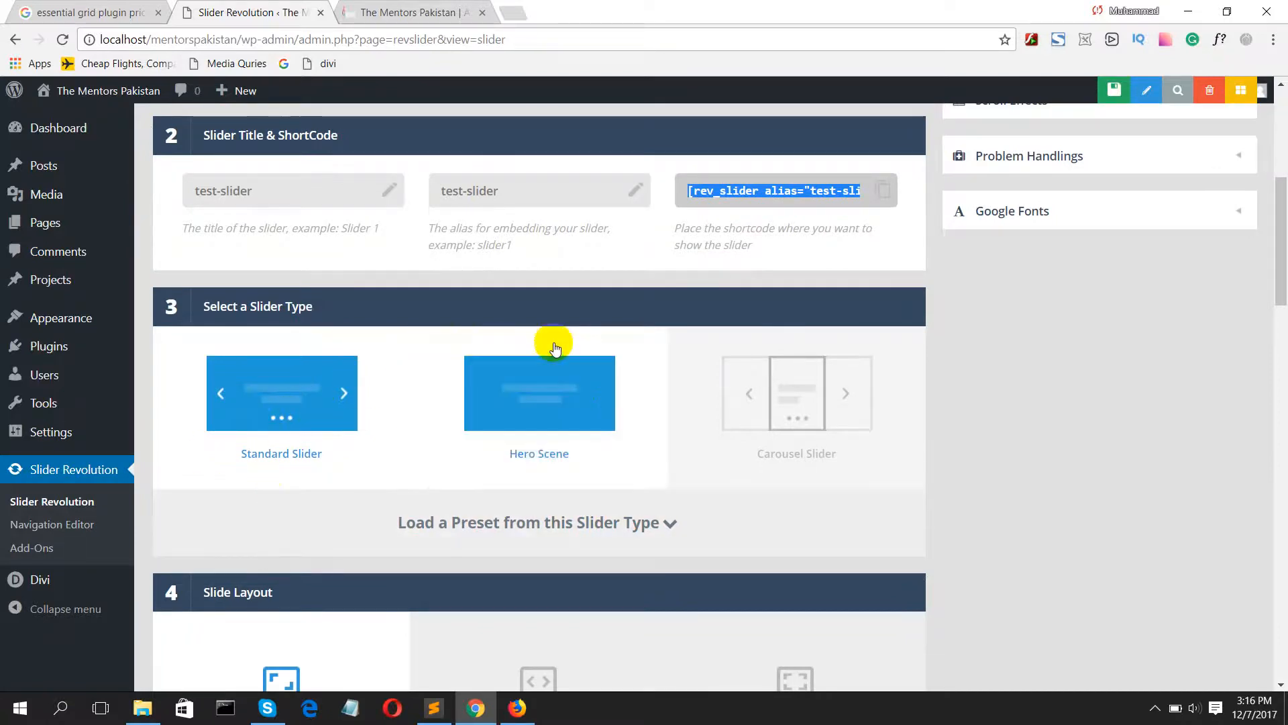
left_click(556, 384)
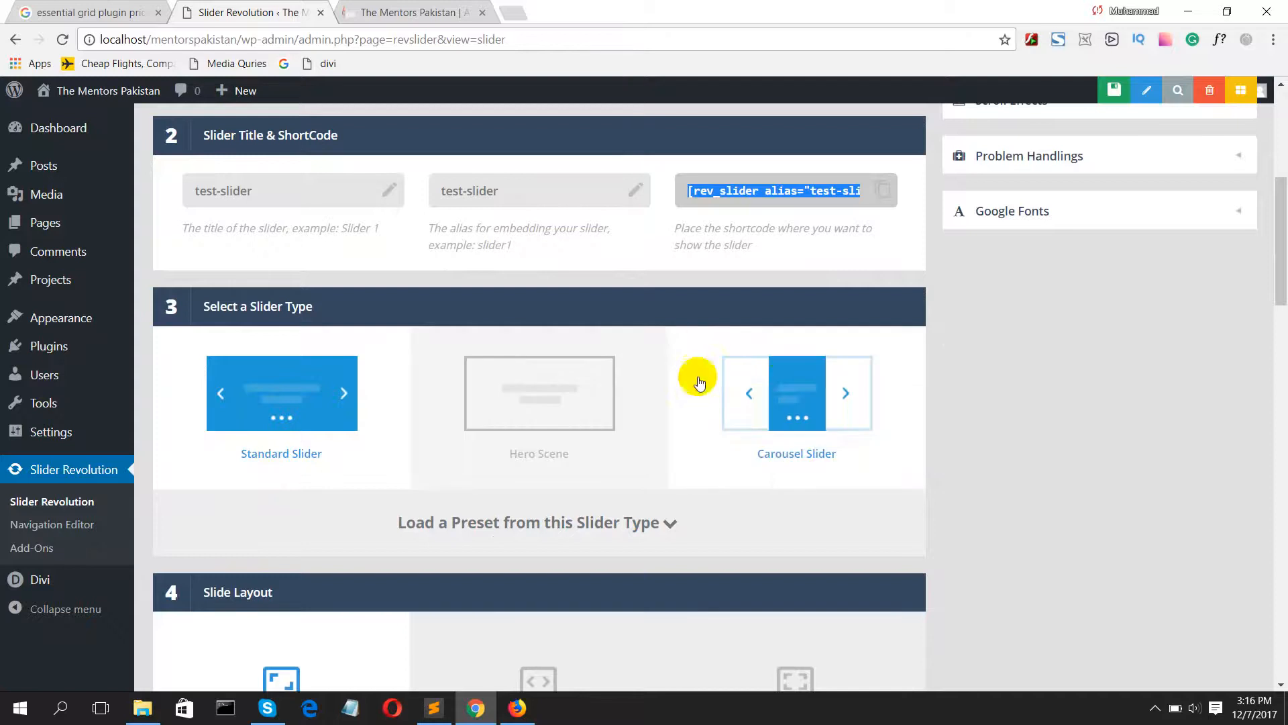
left_click(769, 386)
left_click(253, 396)
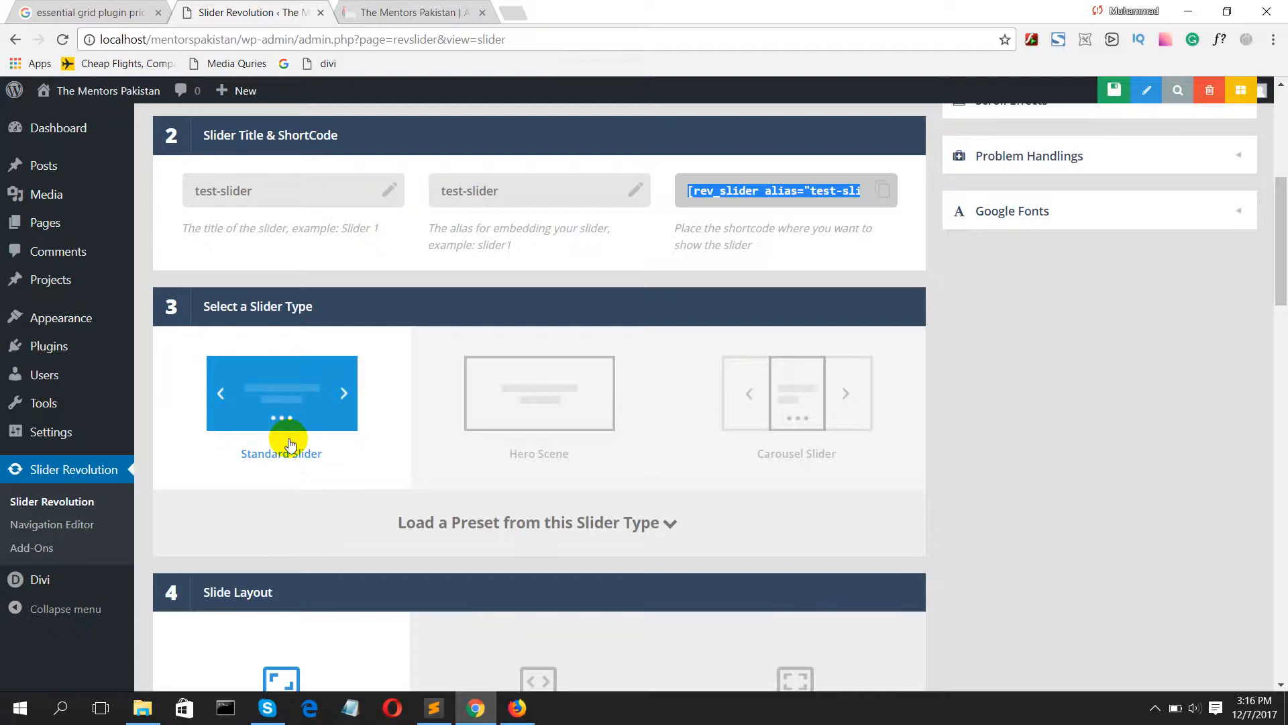
Step: Set the Desktop Large layer grid height to 500px in the slide layout settings
scroll(403, 517, "down", 3)
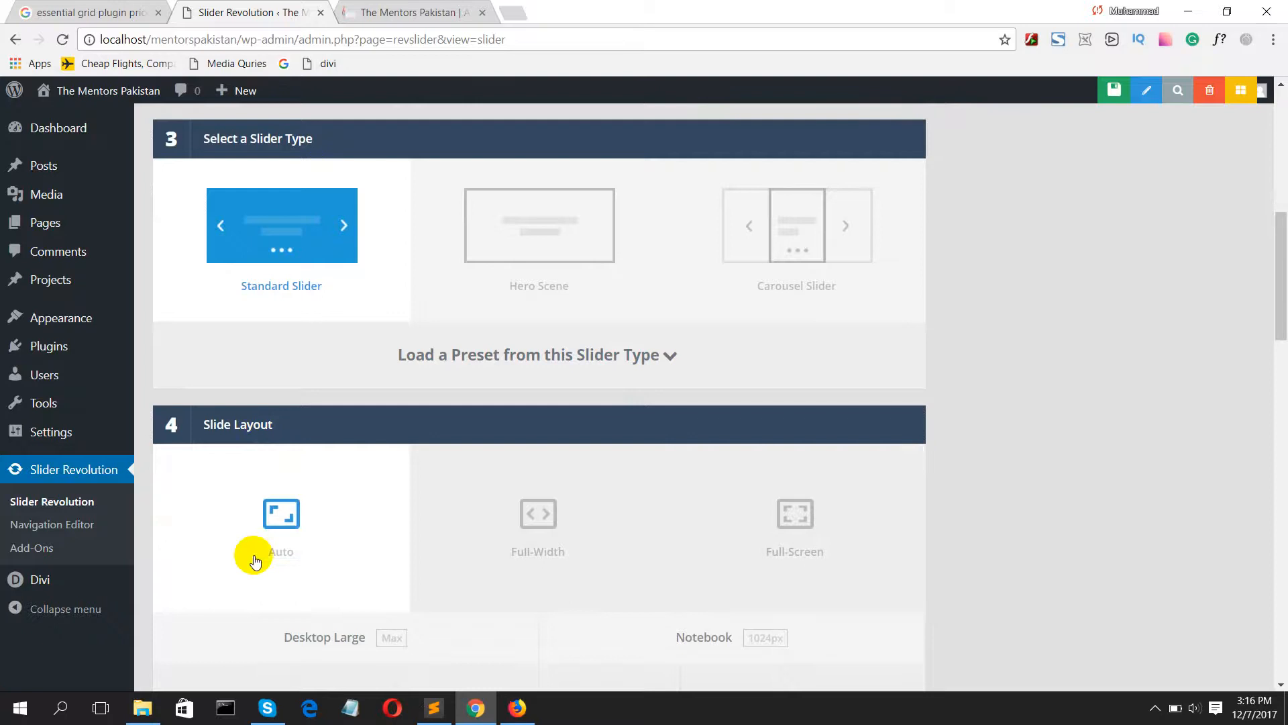
scroll(395, 532, "down", 4)
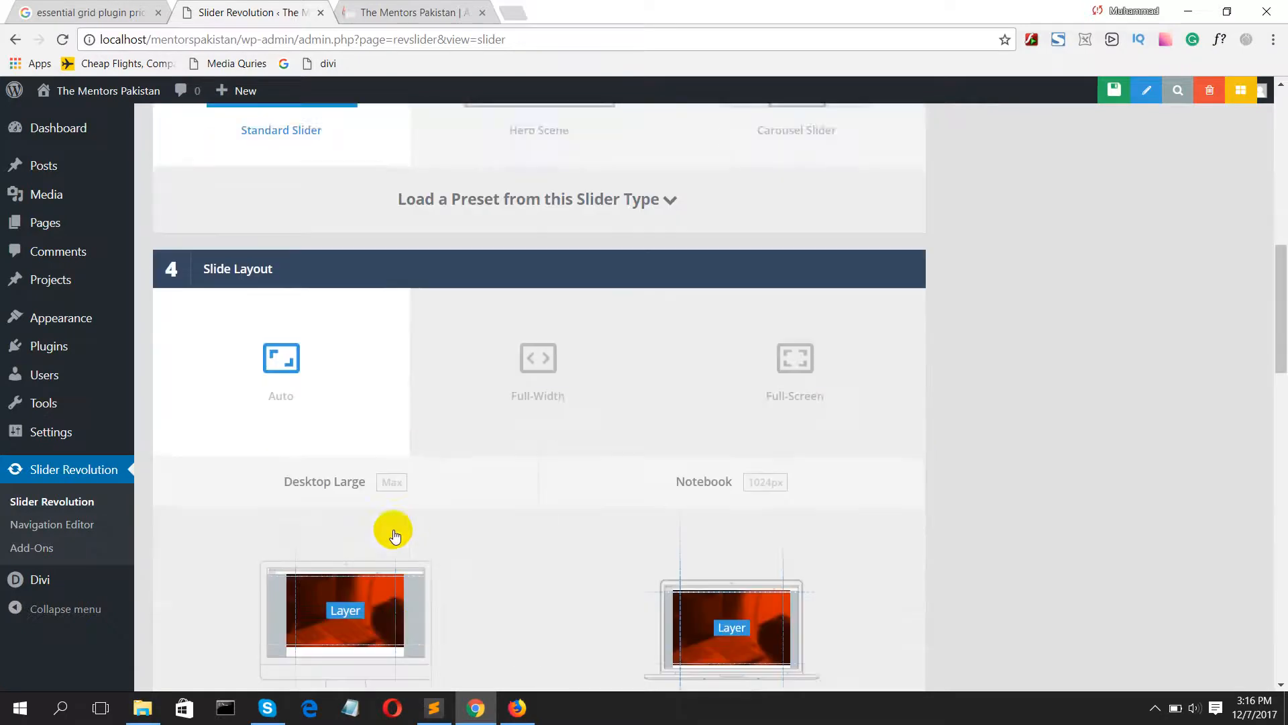
scroll(393, 533, "down", 3)
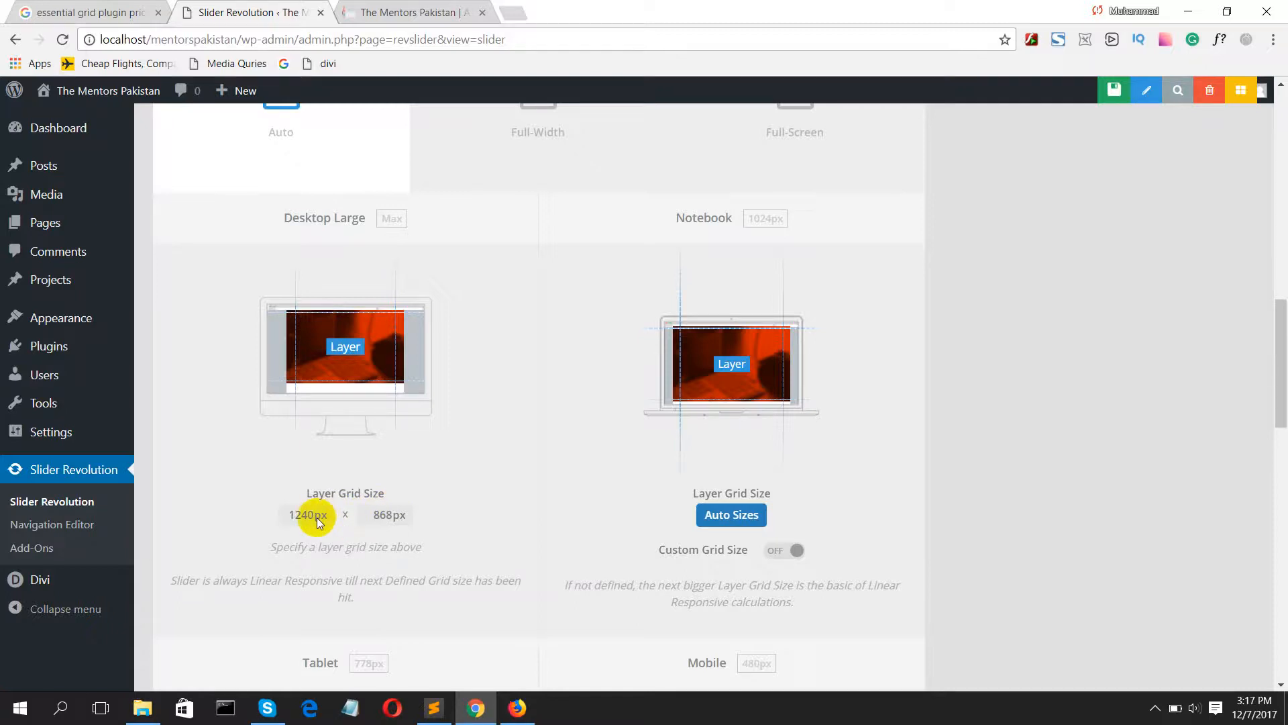
left_click(392, 514)
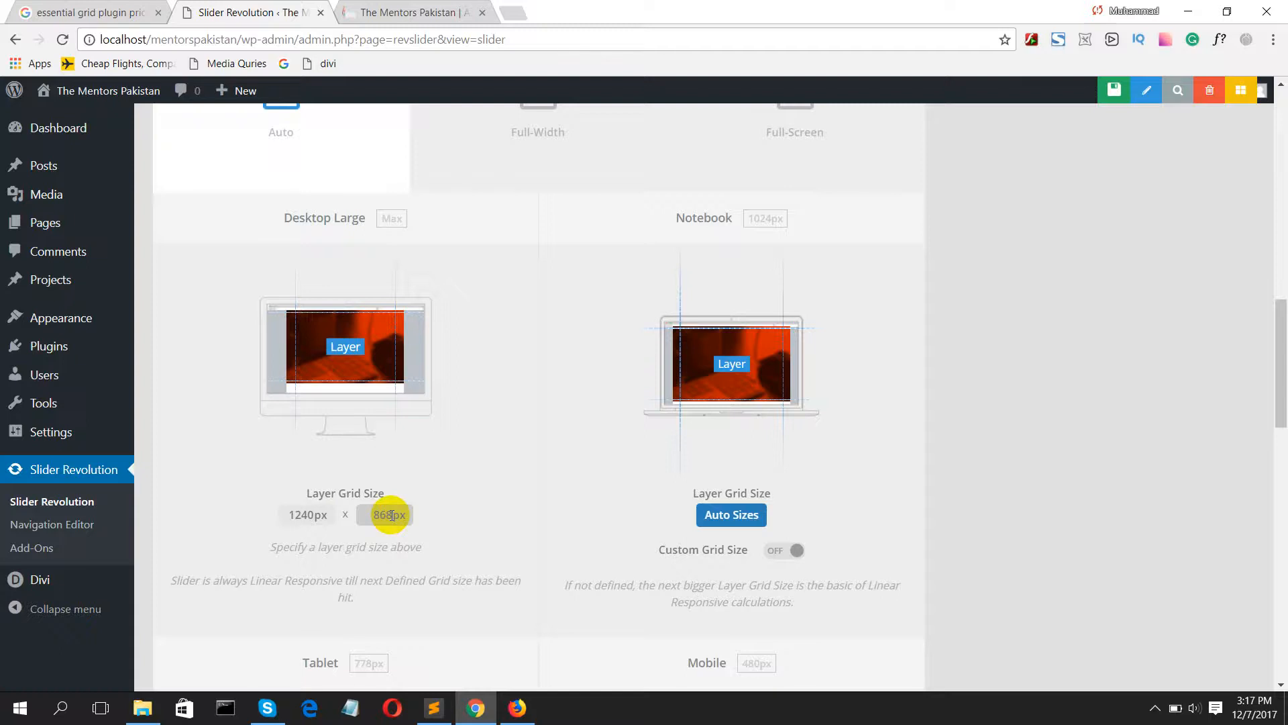
key("BackSpace")
key("BackSpace")
key("BackSpace")
type("6")
type("00")
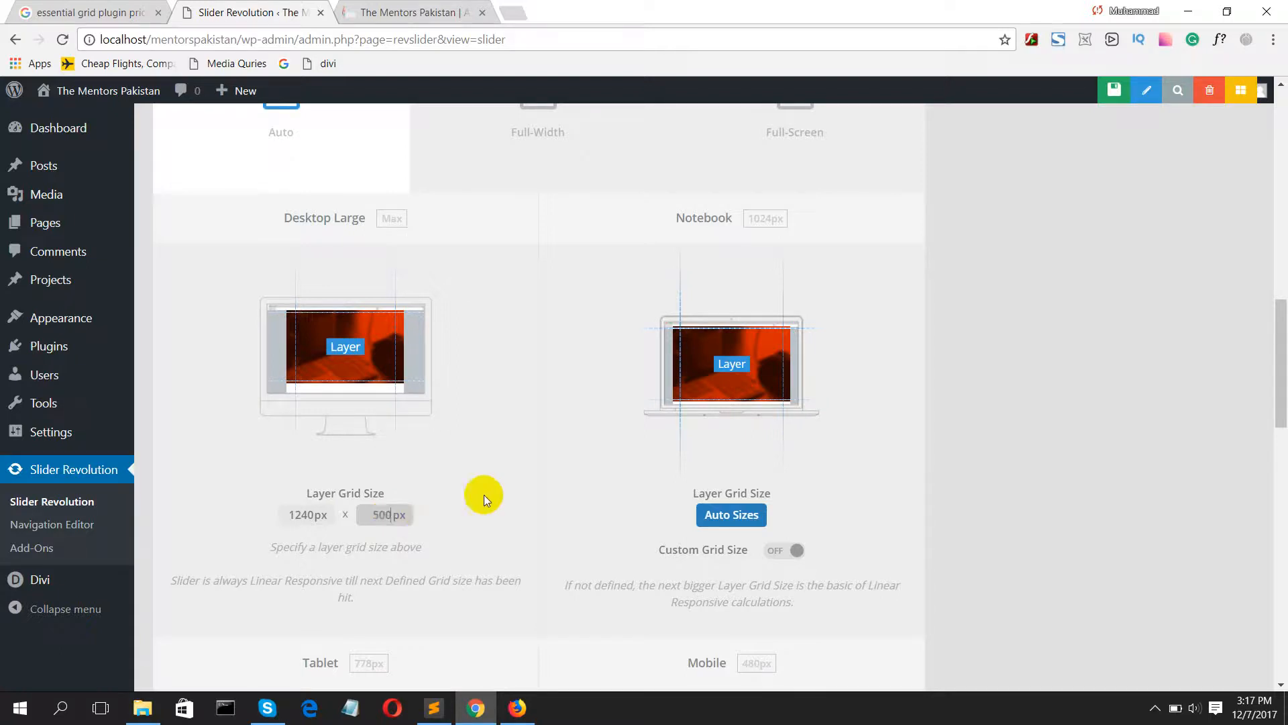
left_click(550, 493)
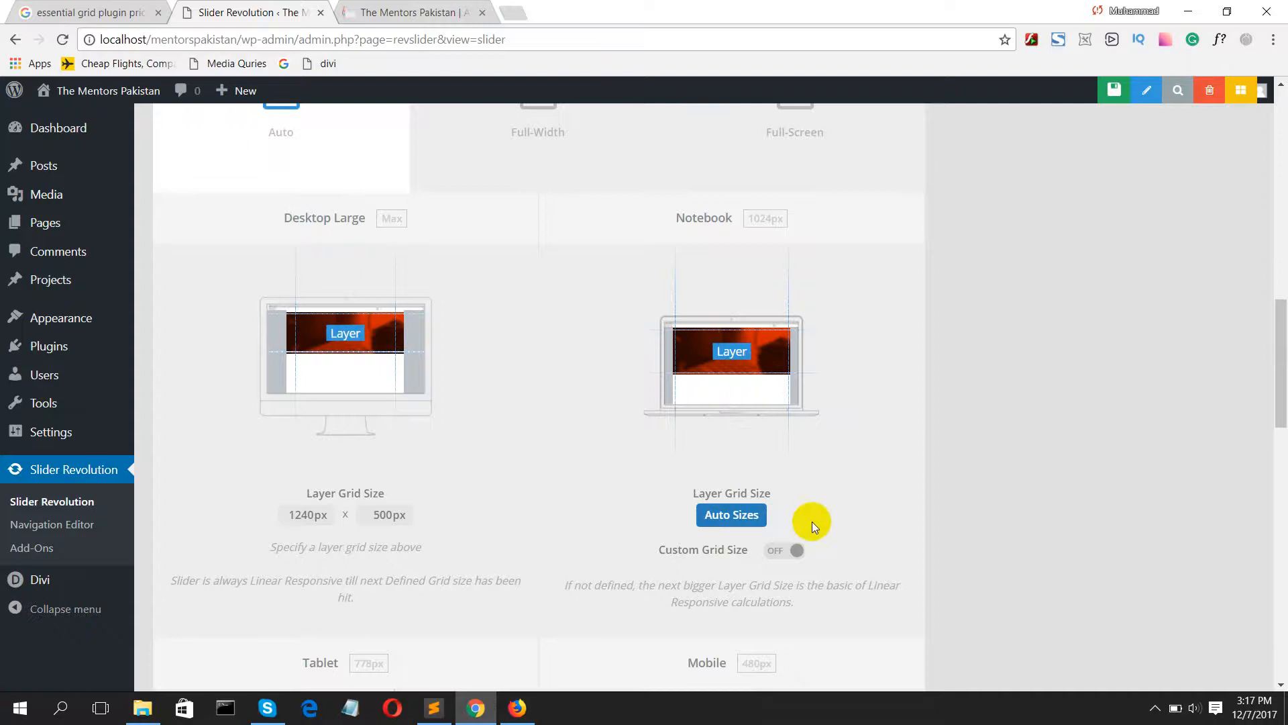
left_click(1155, 707)
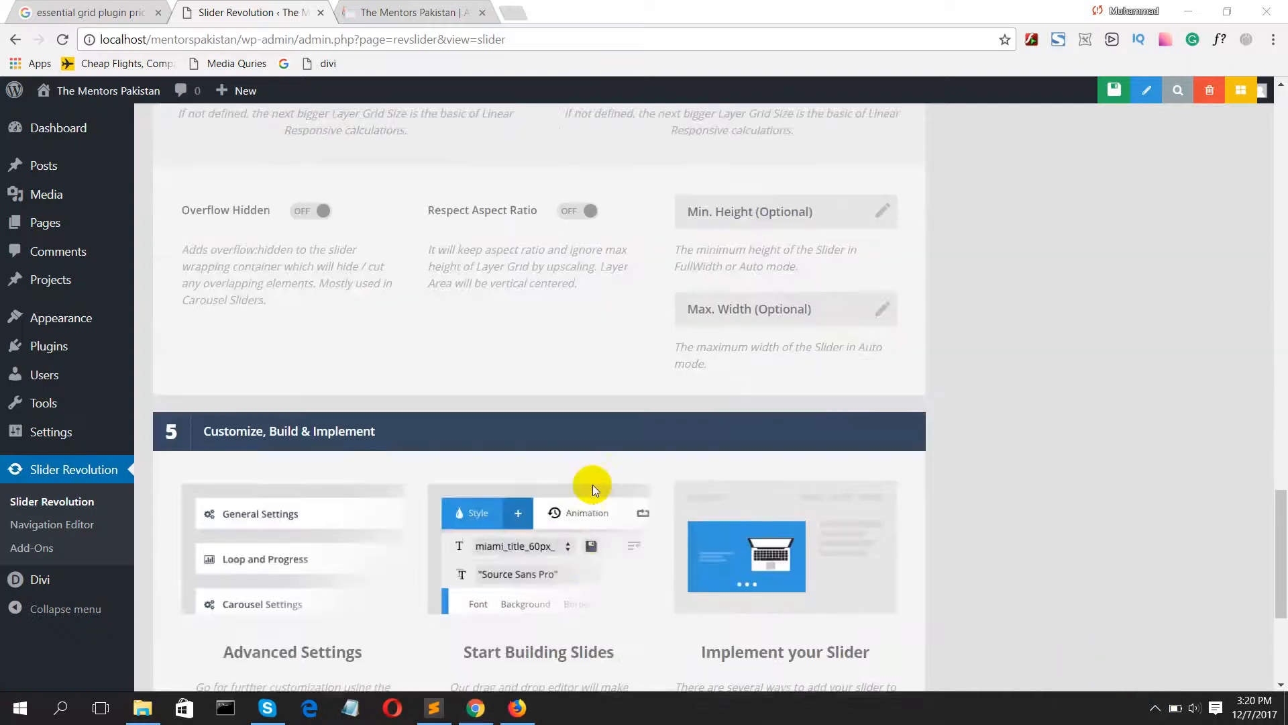
Step: Turn the Notebook custom grid size on and back off in the slide layout settings
scroll(593, 485, "up", 10)
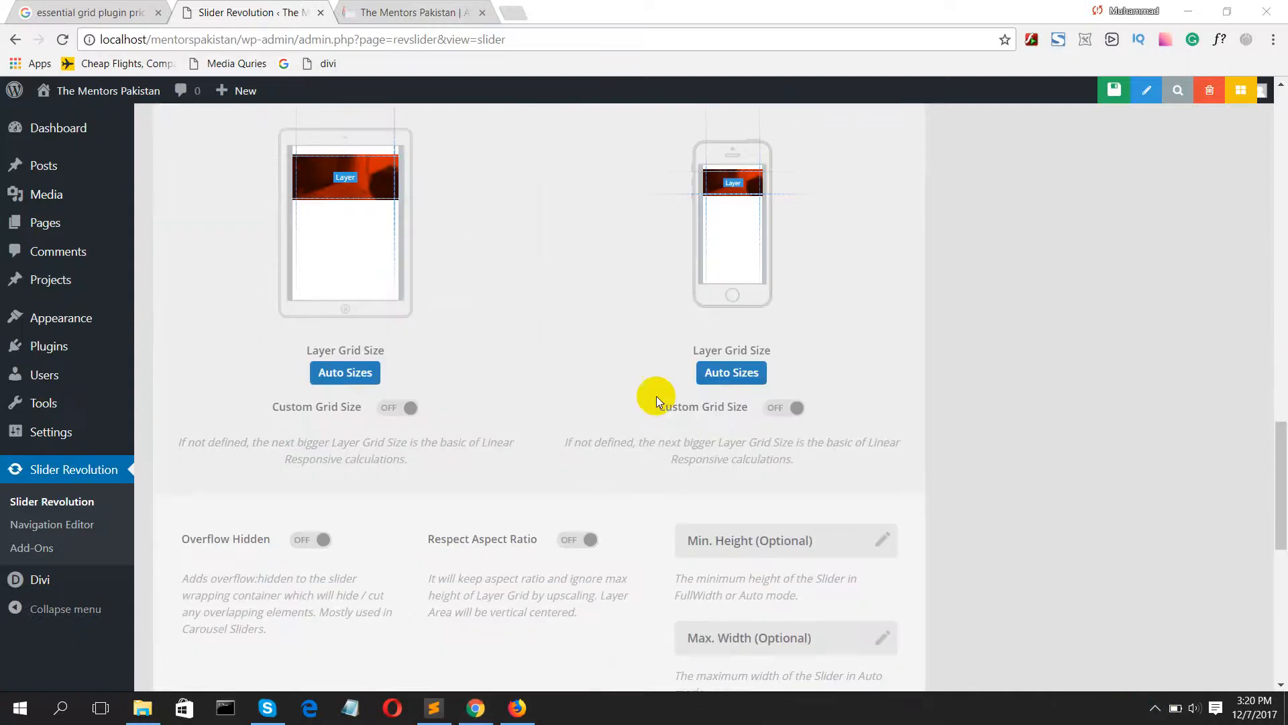
scroll(719, 315, "up", 1)
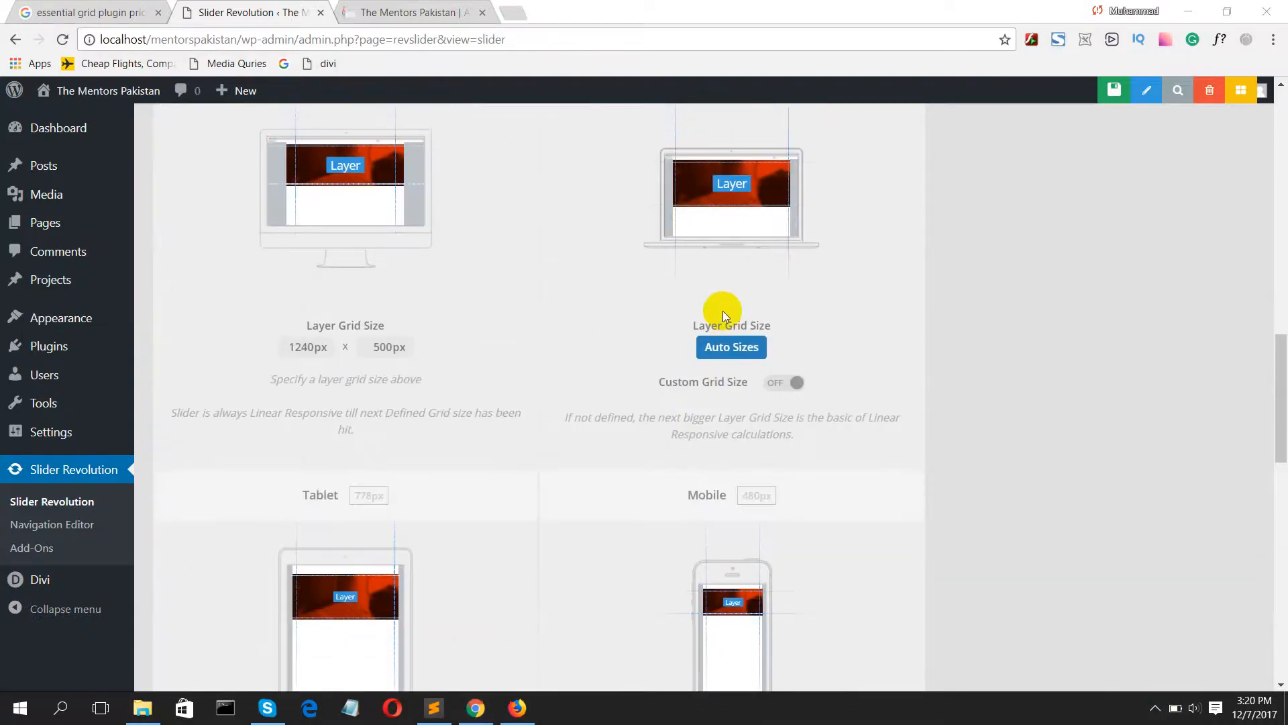
scroll(722, 312, "up", 3)
scroll(723, 312, "down", 3)
left_click(779, 385)
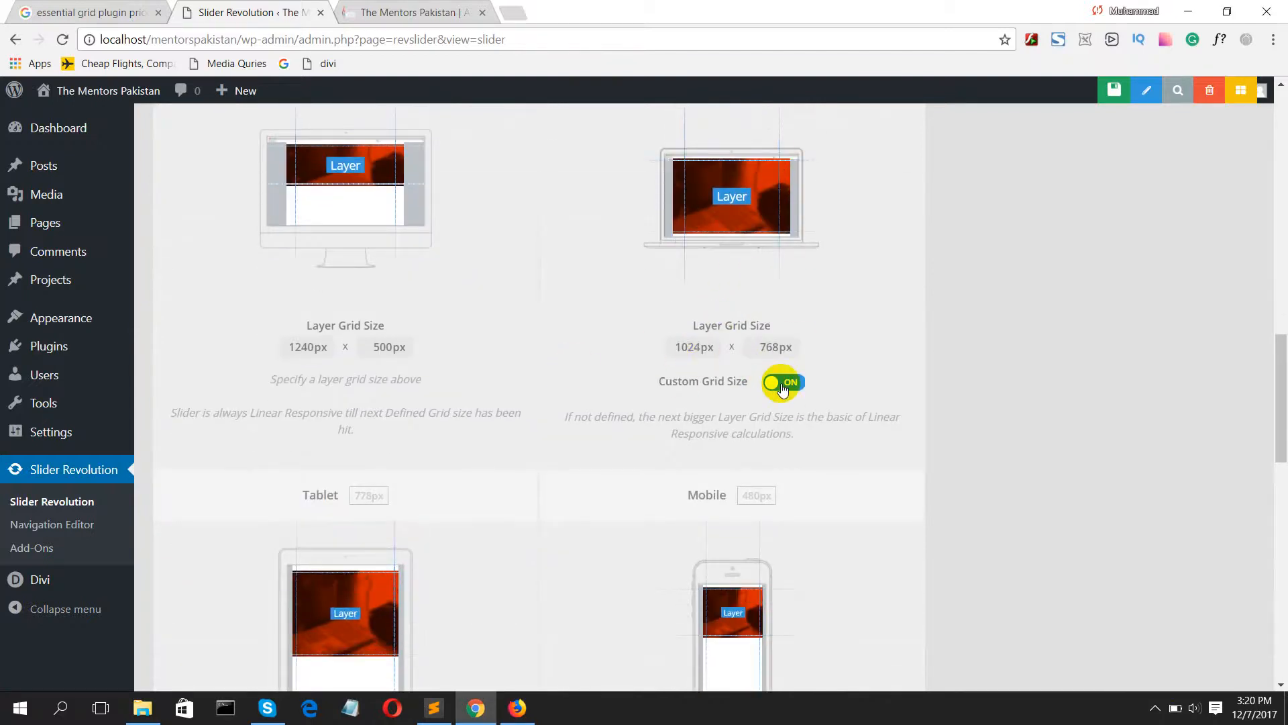
left_click(774, 383)
Step: Review the Tablet and Mobile grid sizes, the Customize, Build & Implement section, and the content source and title settings
scroll(416, 523, "down", 5)
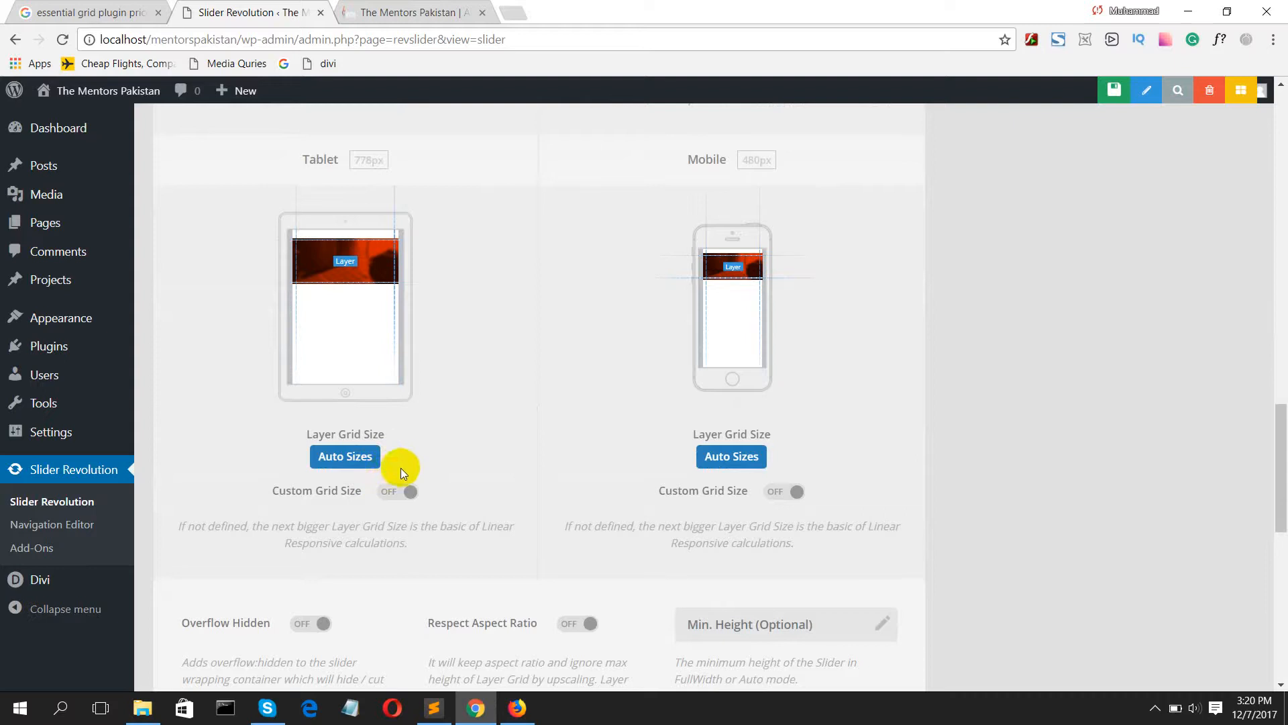
scroll(834, 497, "down", 7)
scroll(499, 442, "up", 3)
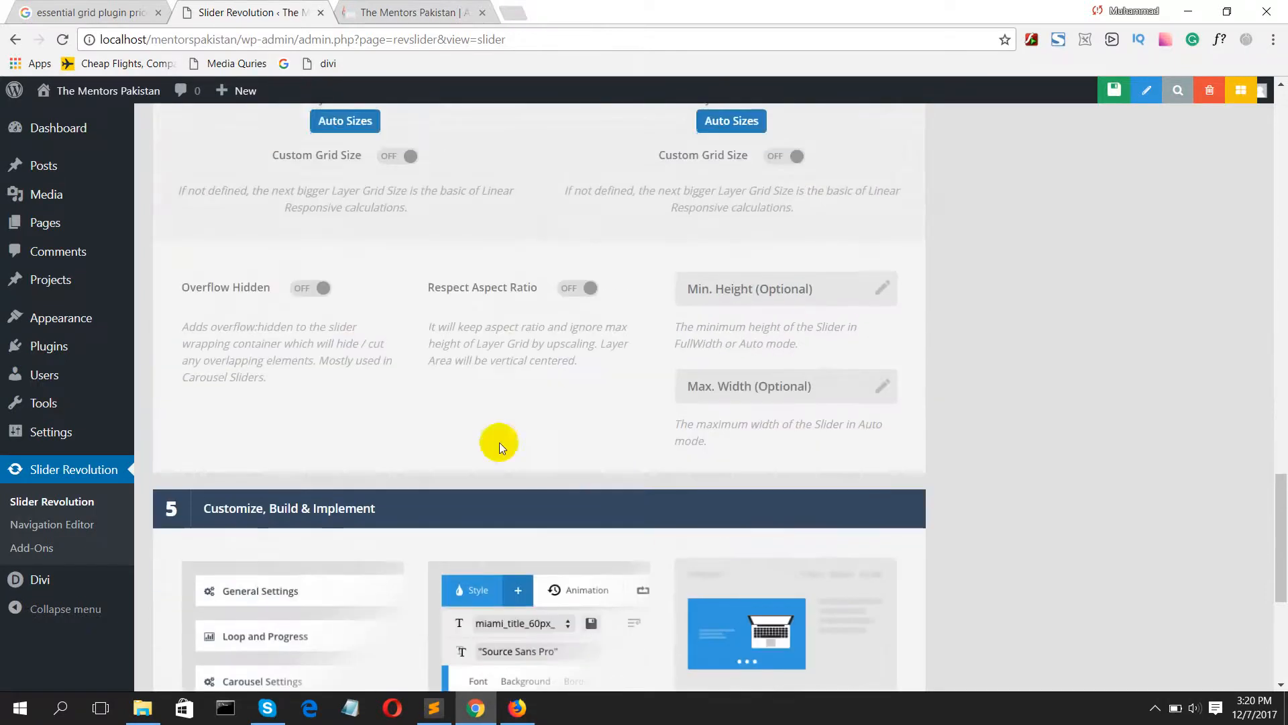
scroll(349, 347, "down", 5)
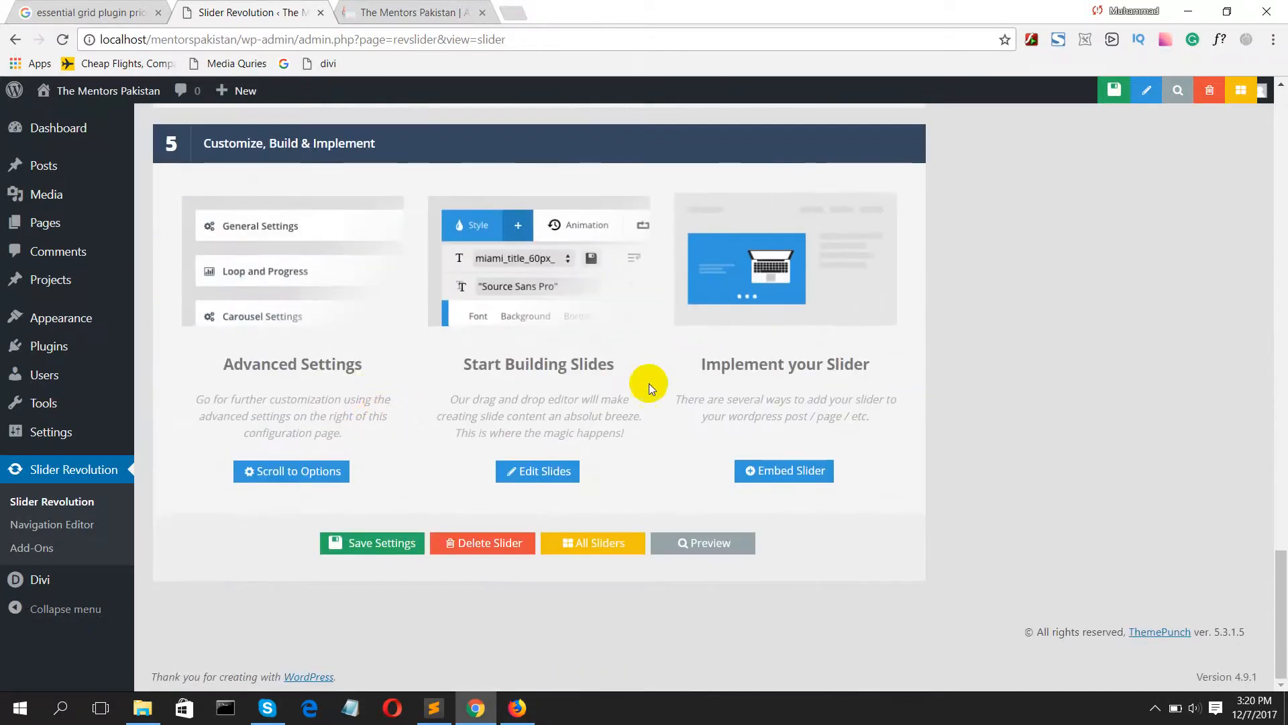
scroll(437, 368, "up", 20)
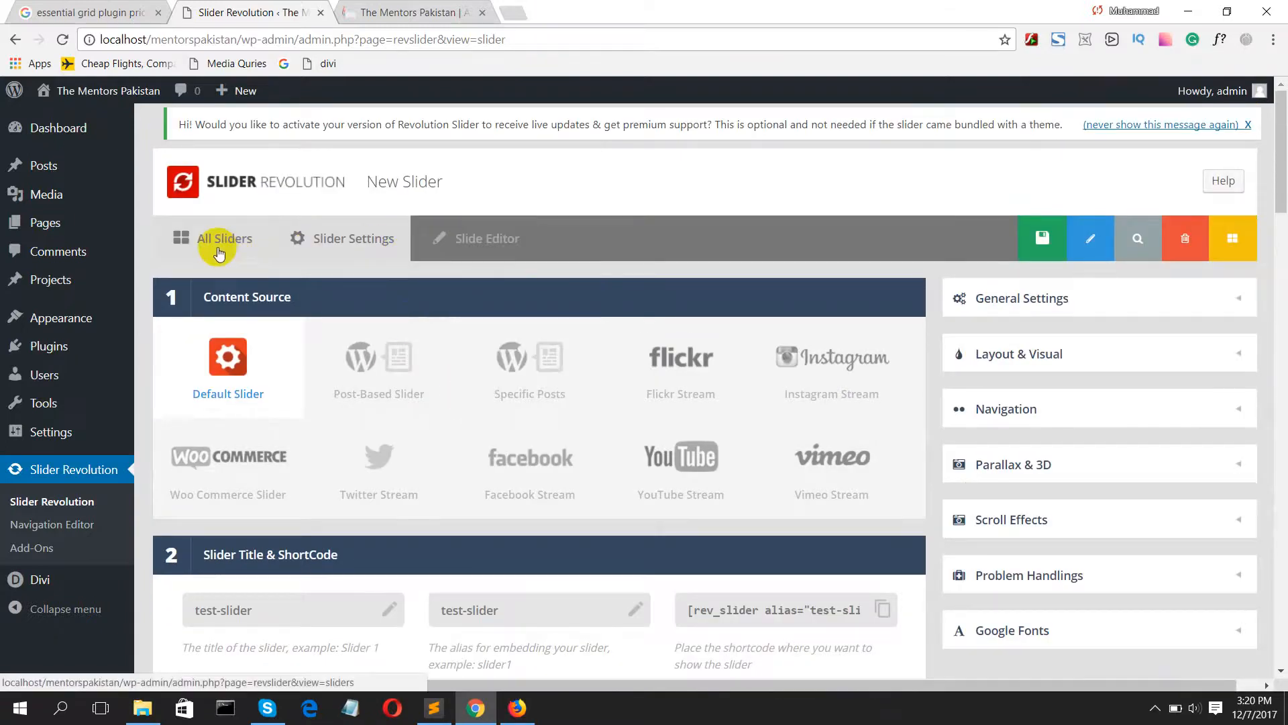
scroll(238, 345, "down", 1)
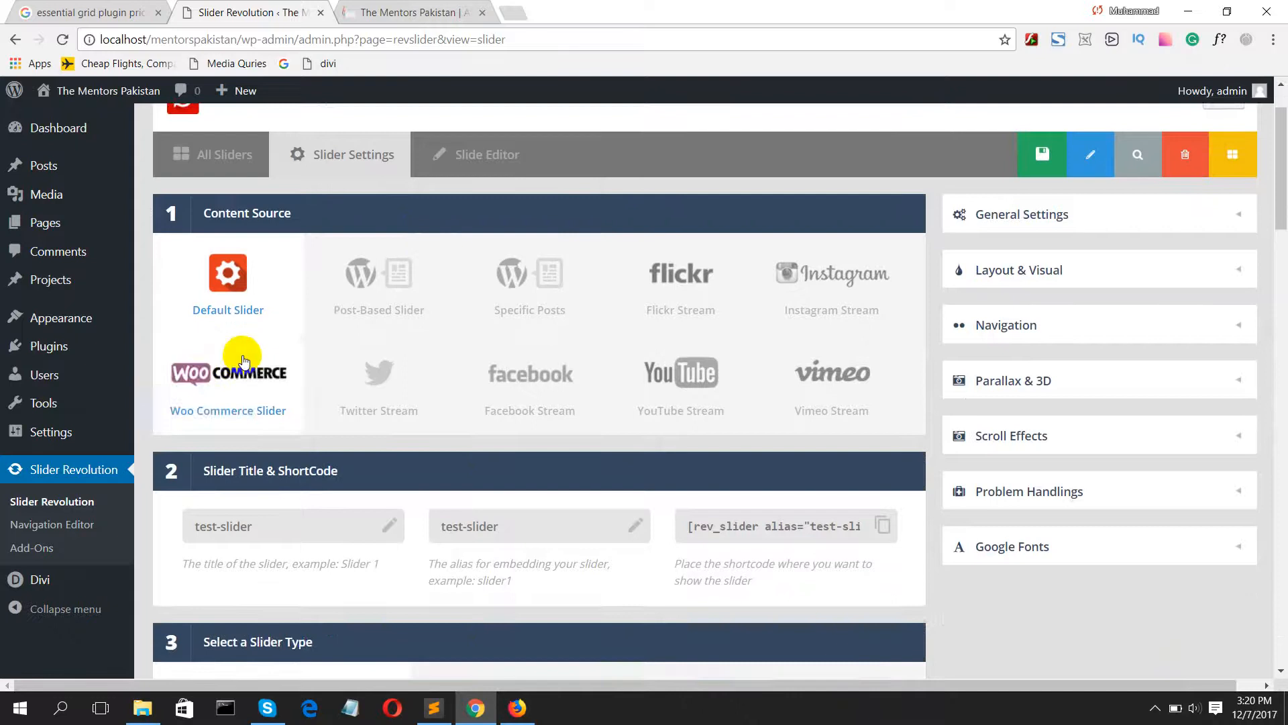
Step: Try to open the Slide Editor for the unsaved slider
scroll(240, 349, "up", 1)
left_click(441, 235)
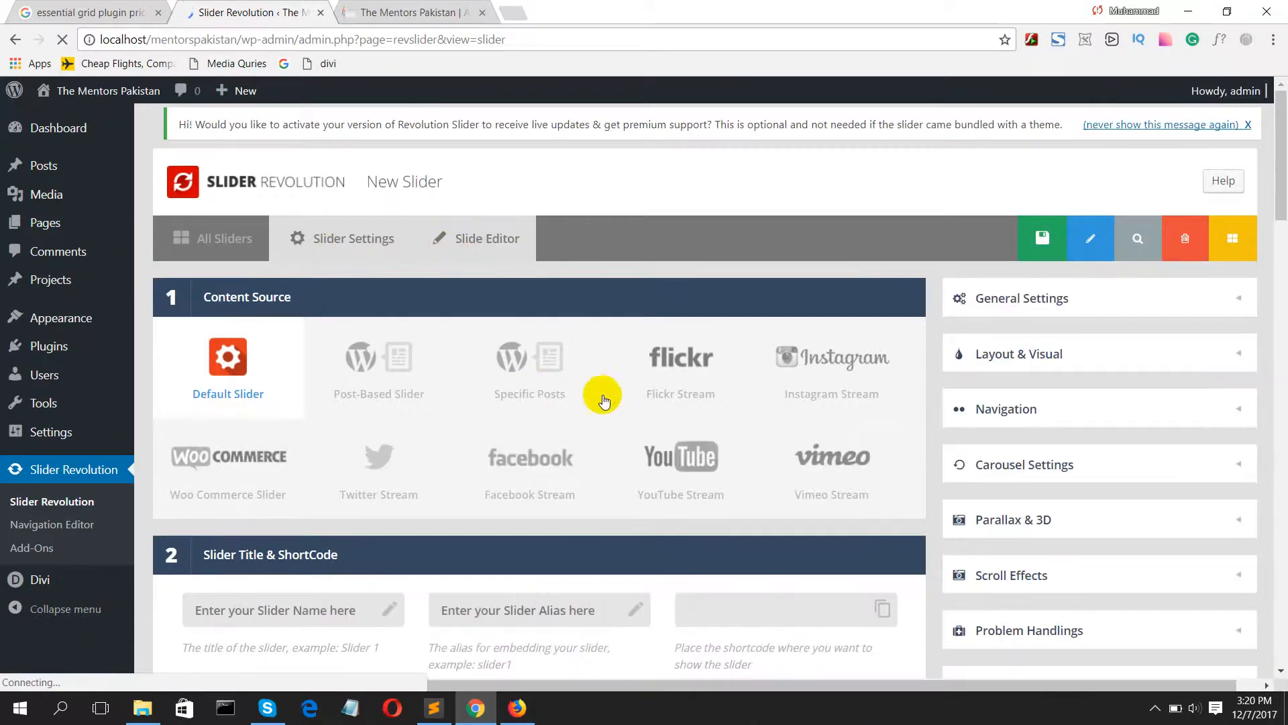
scroll(598, 399, "down", 3)
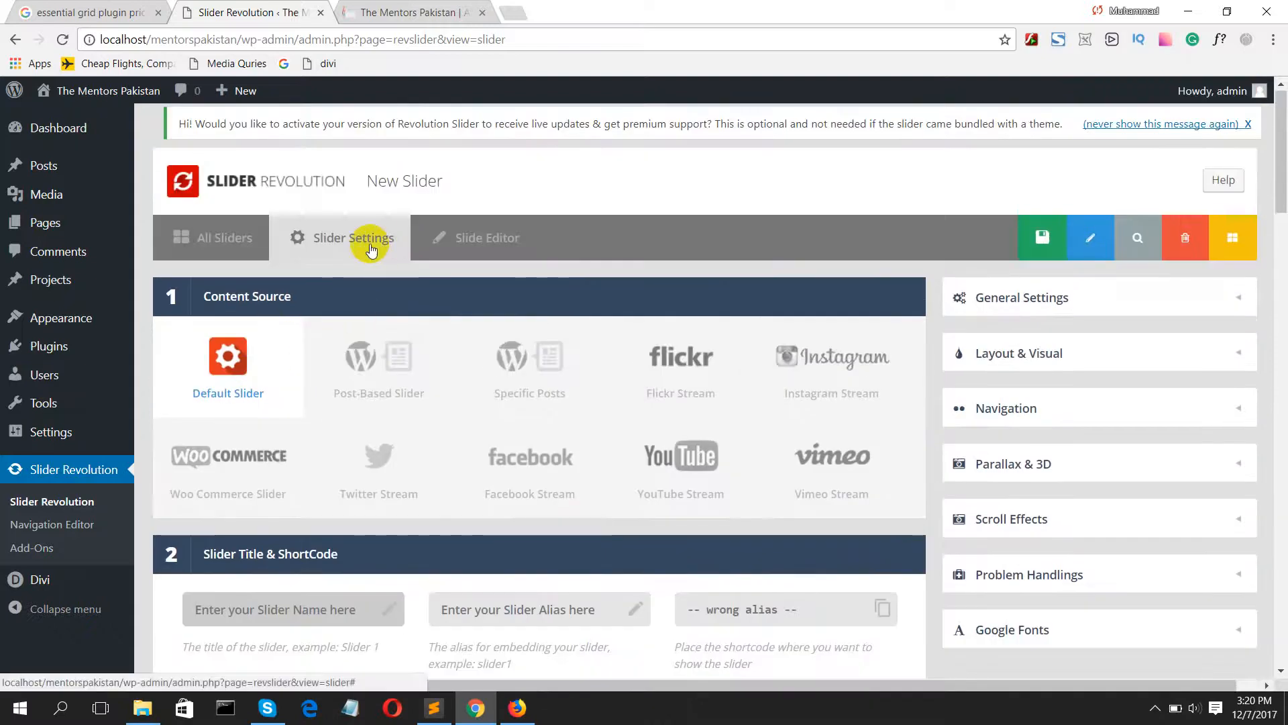
Step: Enter test-slider as both the slider title and alias, and save the new slider
left_click(242, 611)
type("test")
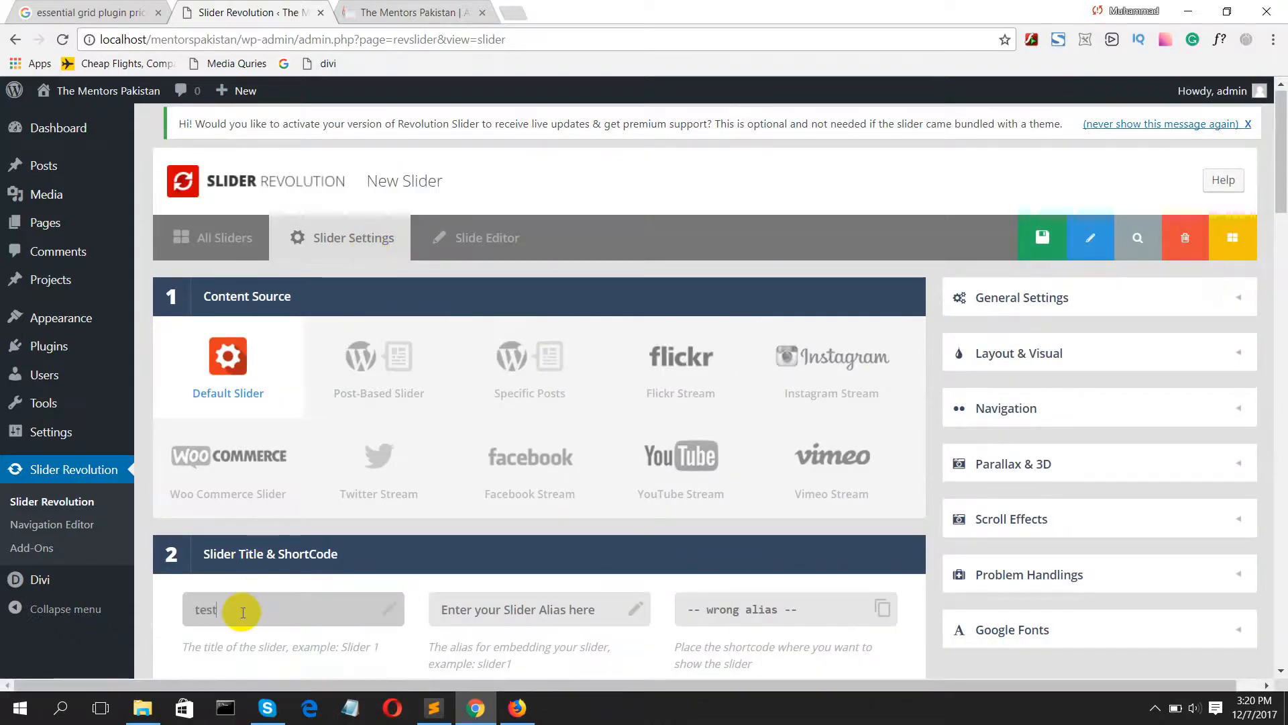
type("-slider")
key("Tab")
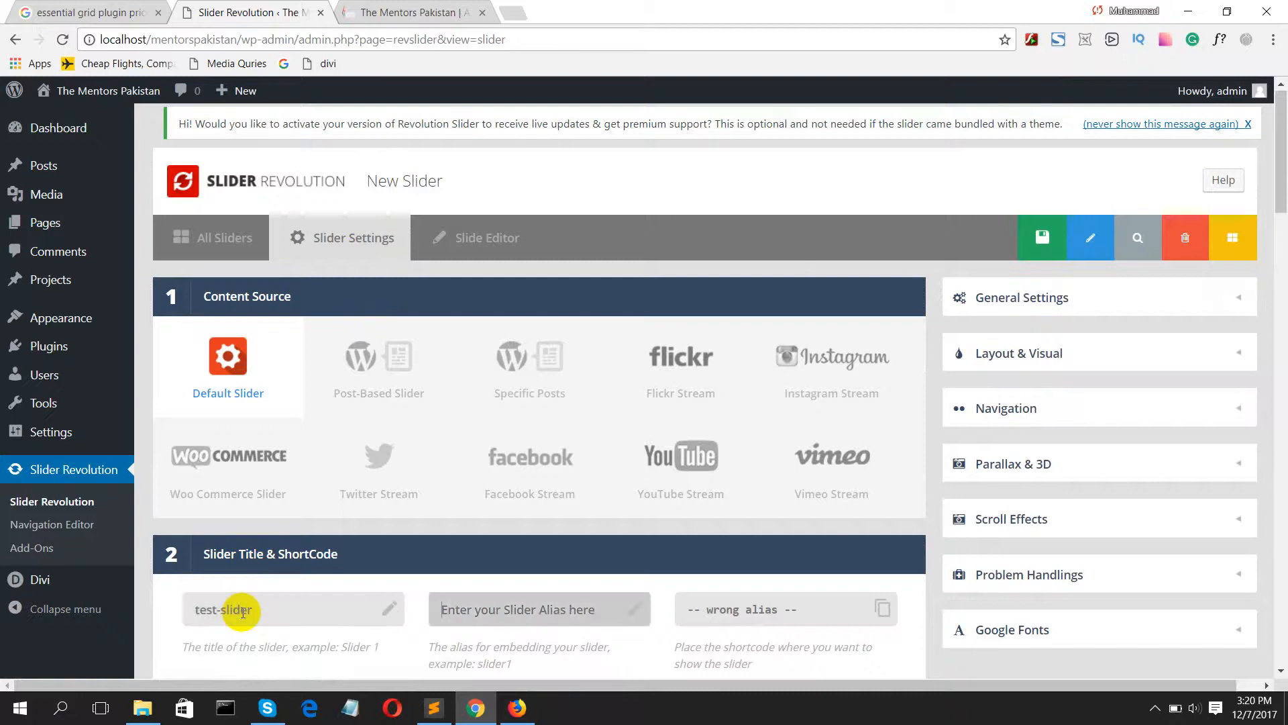
type("test-slider")
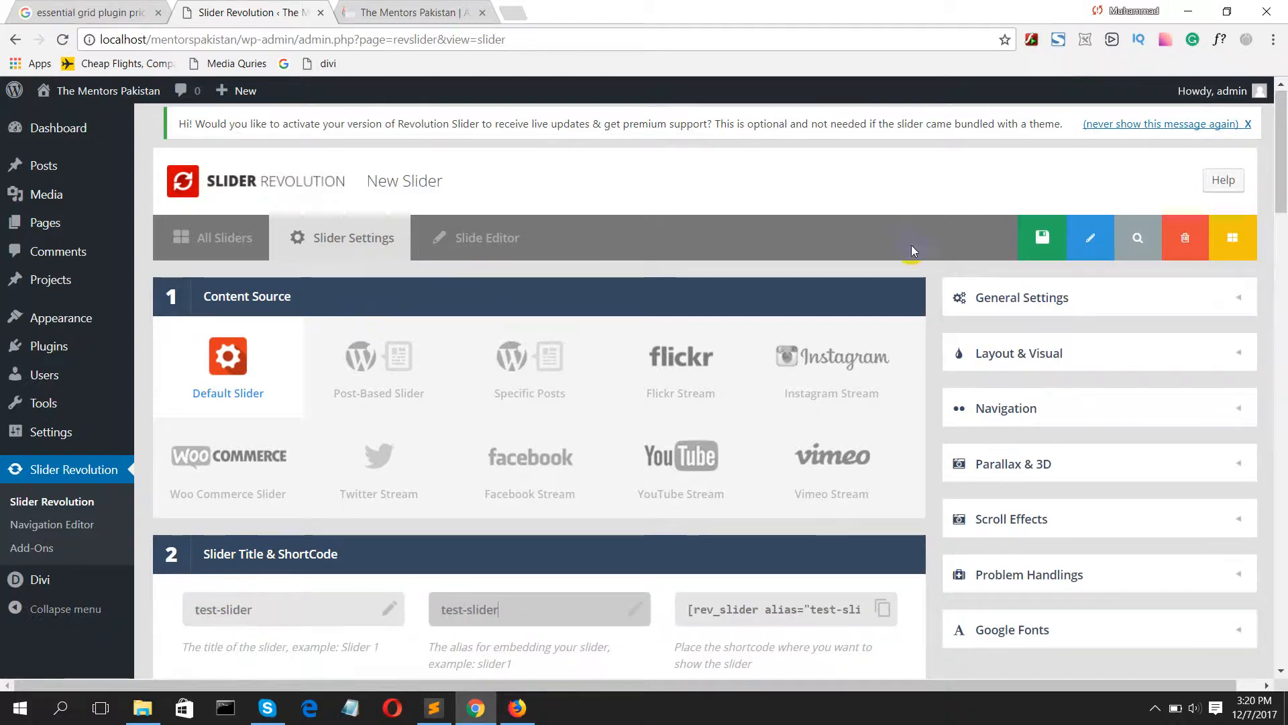
left_click(1024, 240)
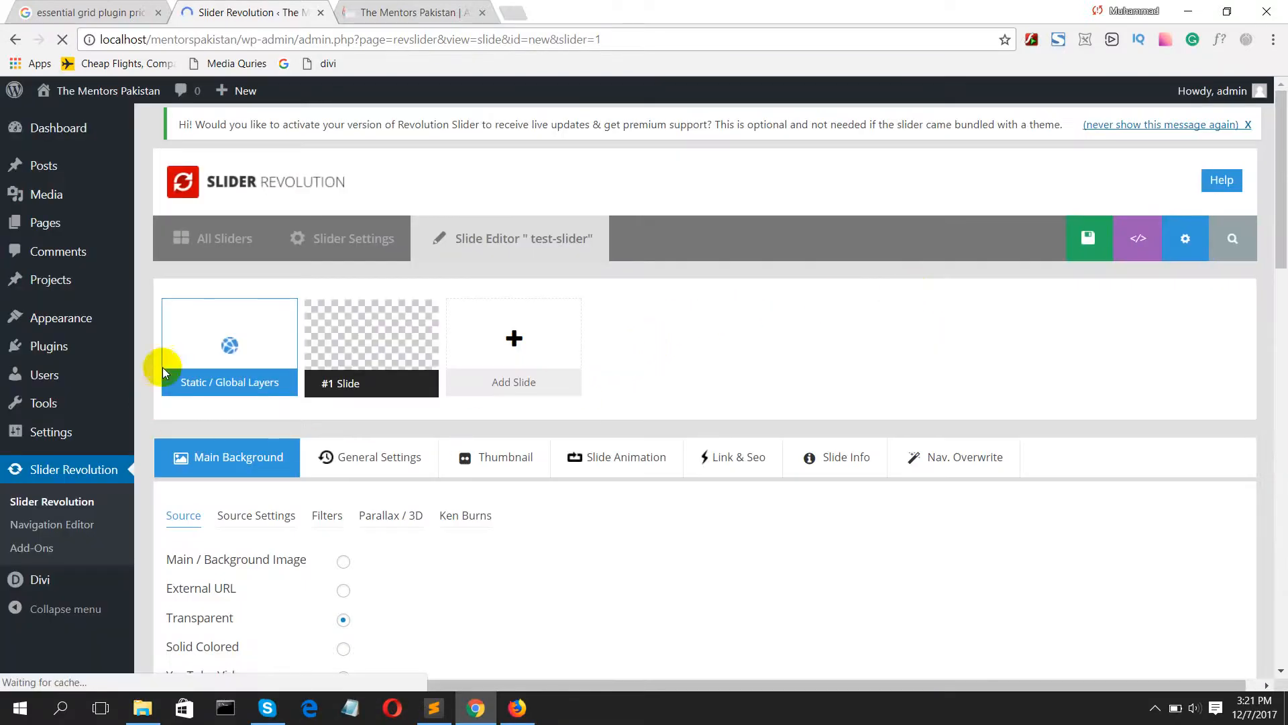
Step: Set slide #1's main background to bg-register-login.jpg from the media library and check it on the canvas
scroll(205, 454, "down", 3)
mouse_move(345, 187)
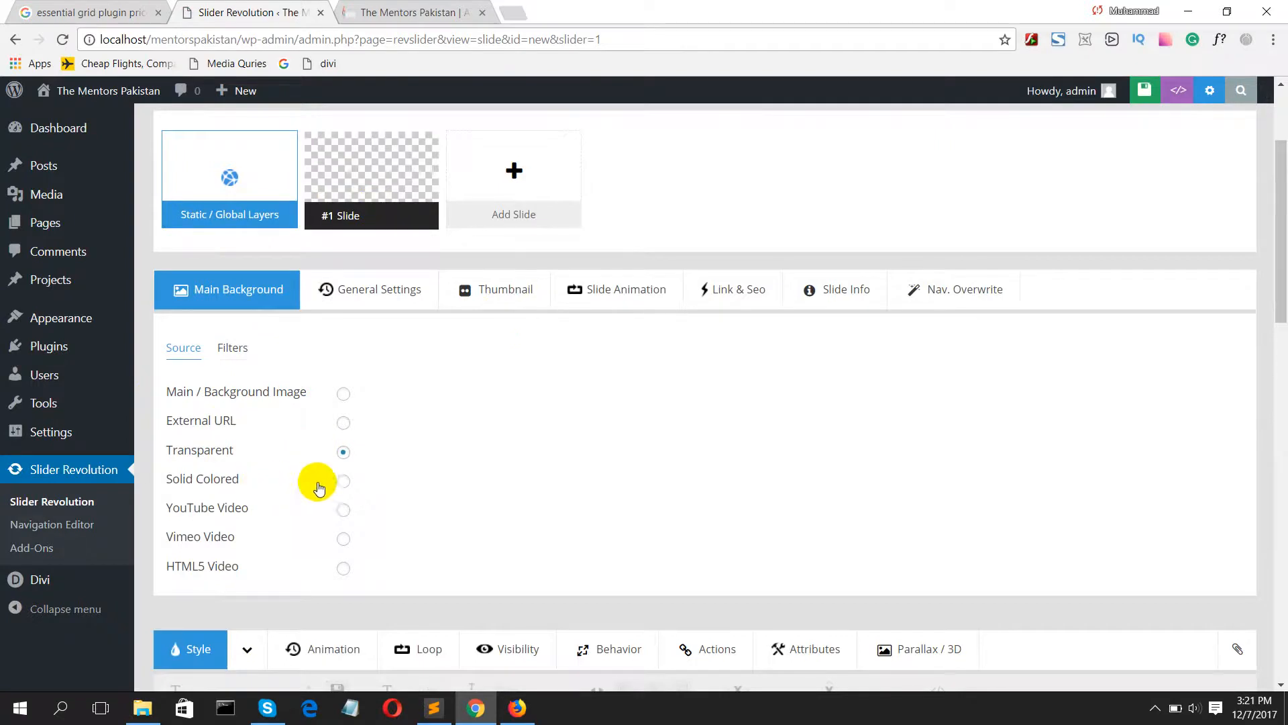
mouse_move(362, 207)
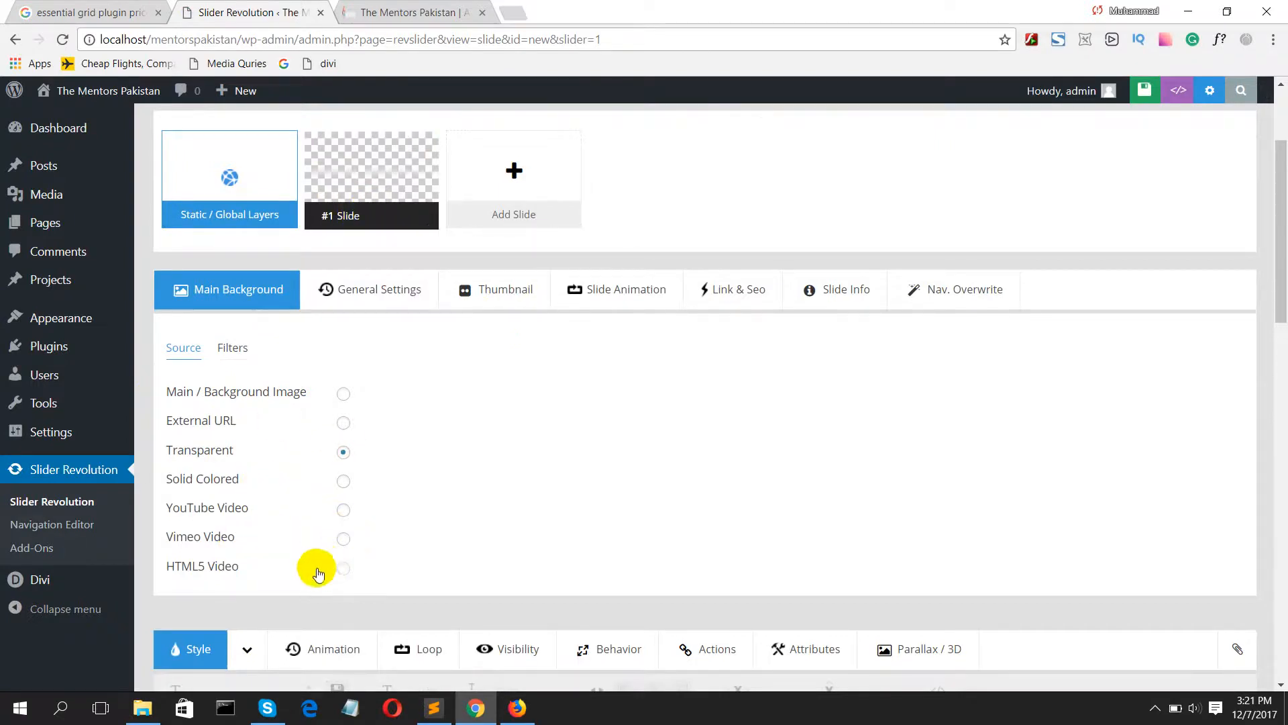
left_click(344, 396)
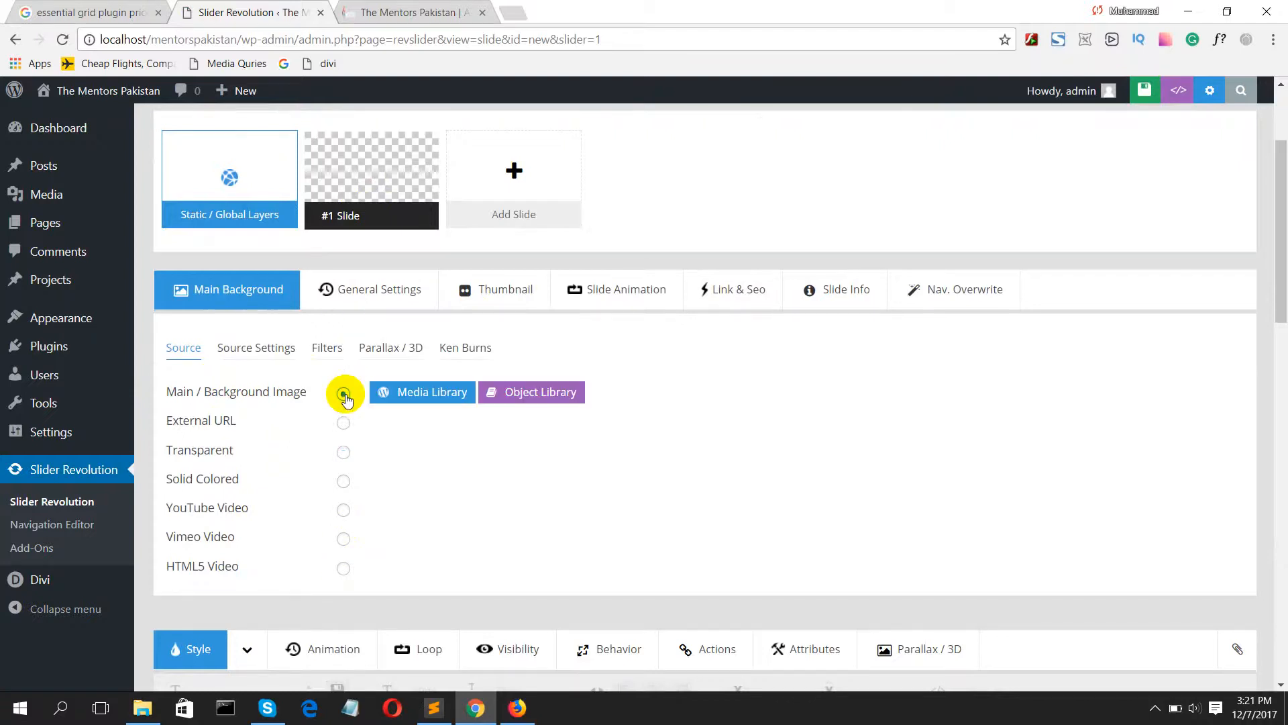
left_click(417, 395)
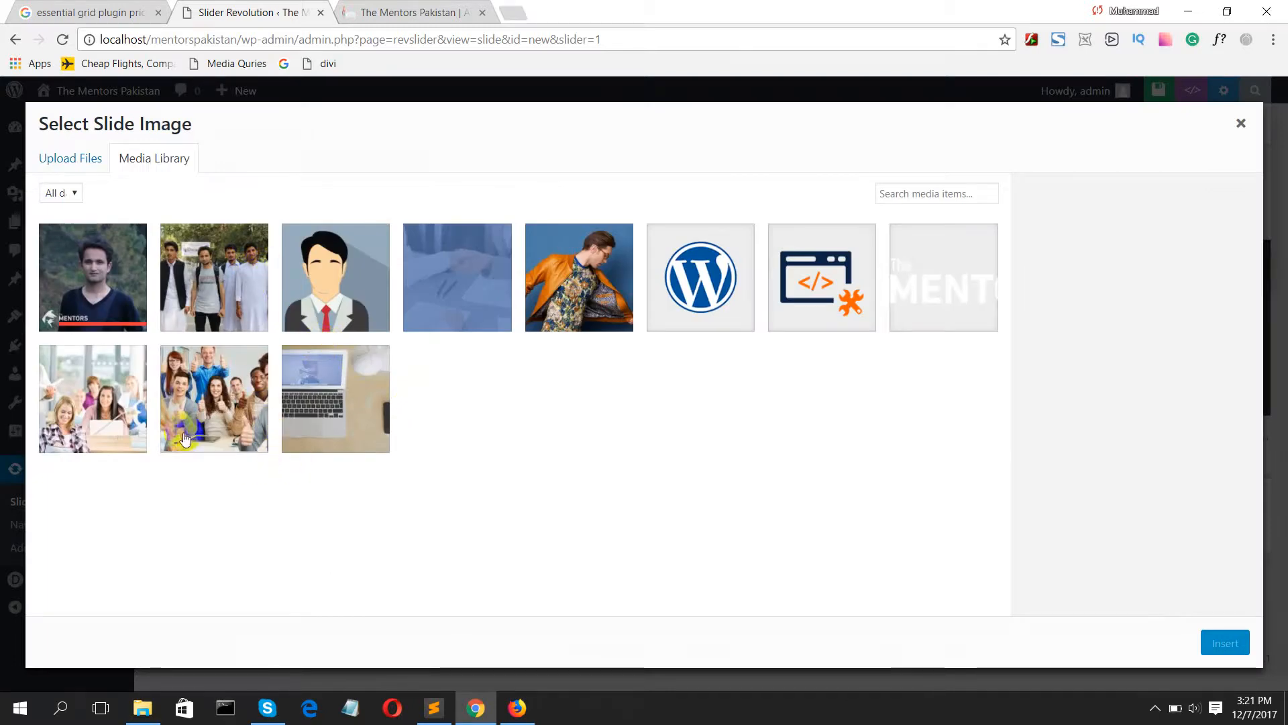
left_click(218, 415)
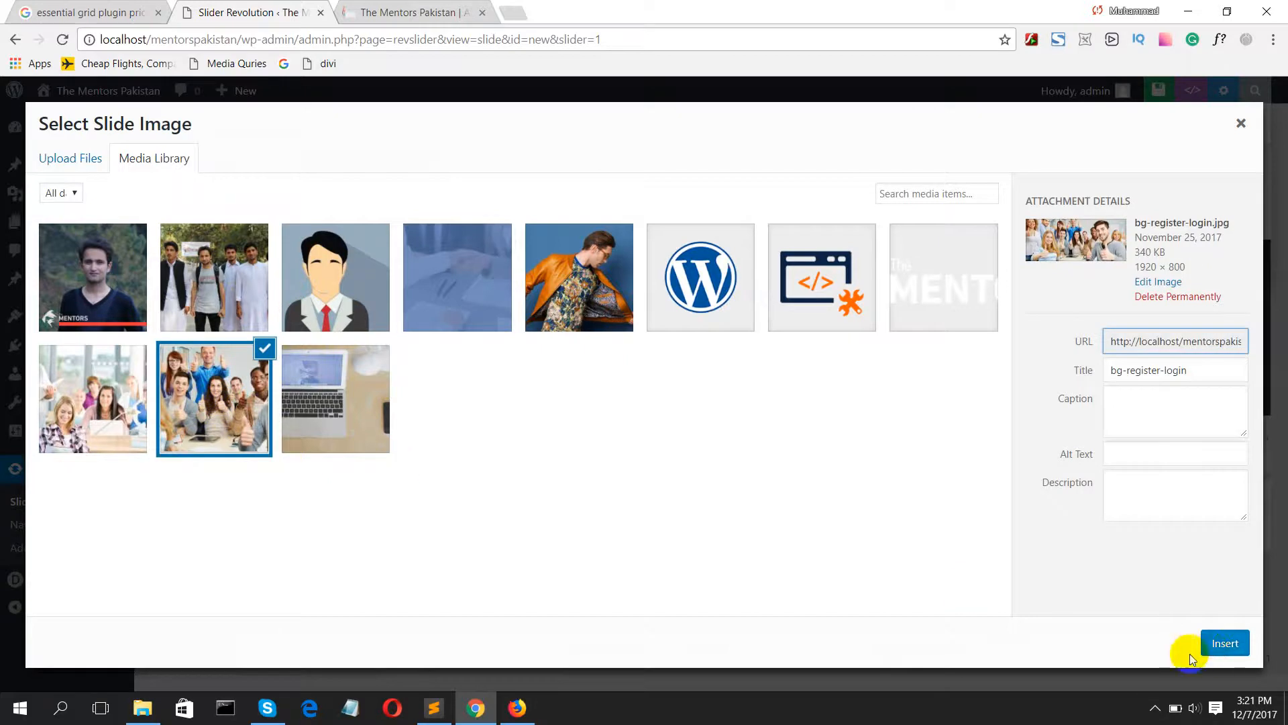
left_click(1223, 642)
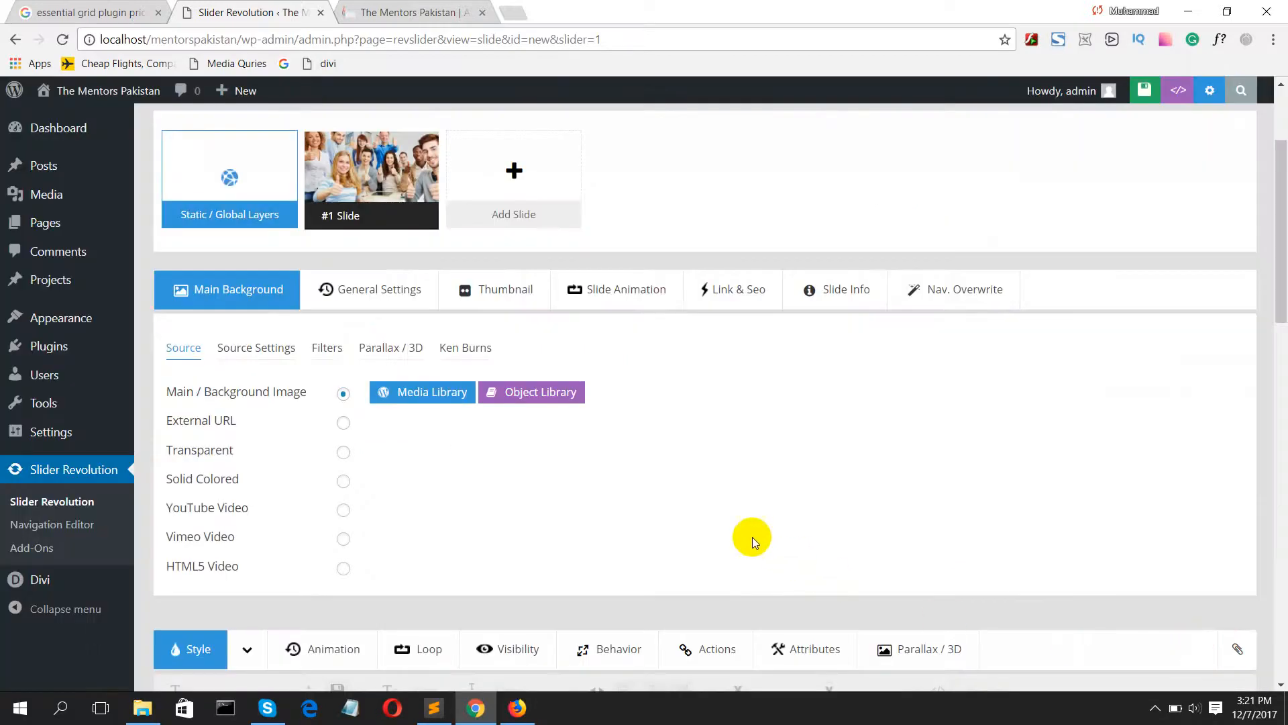
scroll(606, 519, "down", 8)
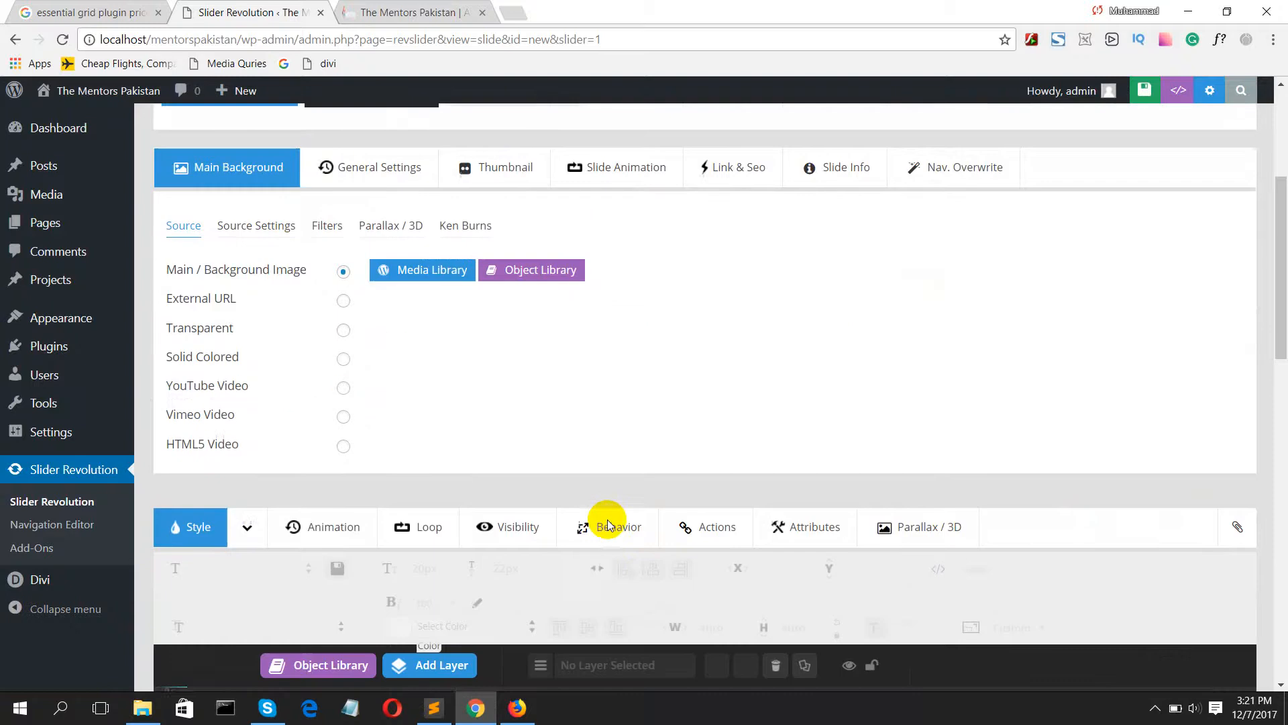
scroll(607, 520, "down", 7)
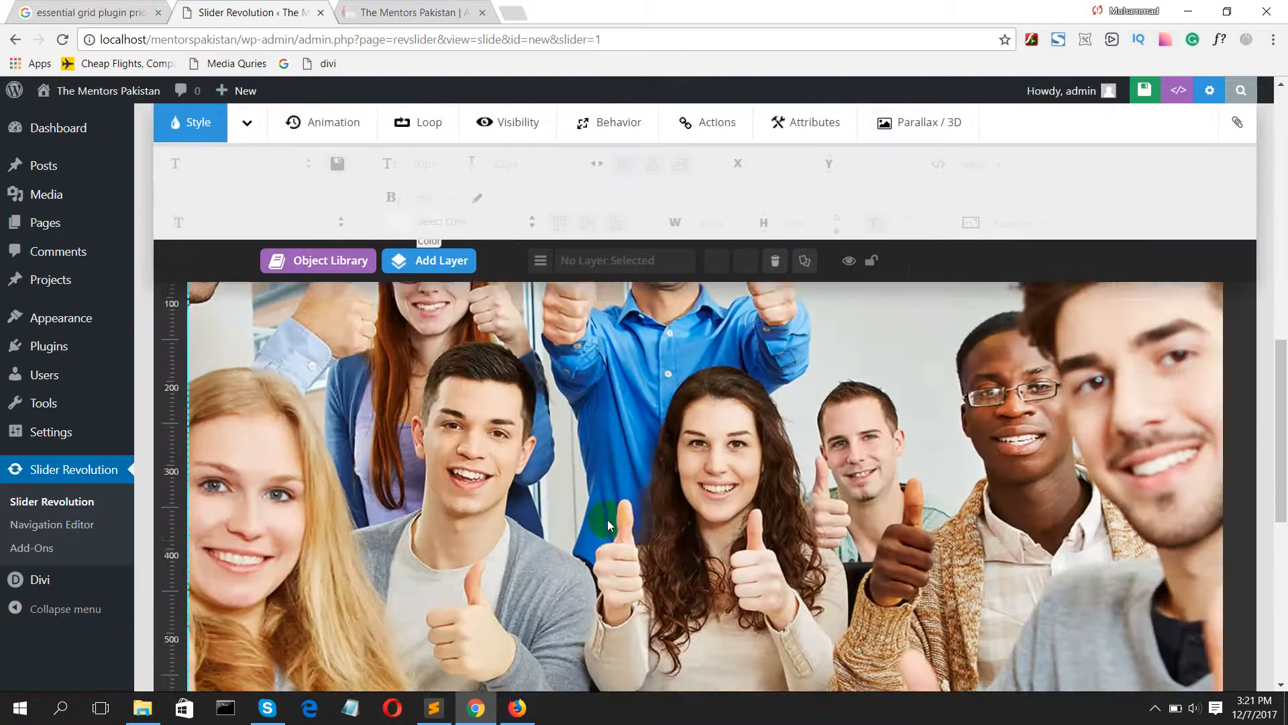
Step: Review the slide's general settings, including delay, Pause Slider, navigation visibility and the Hide Slide On Mobile switch, keeping the defaults
scroll(923, 522, "up", 7)
scroll(654, 212, "up", 8)
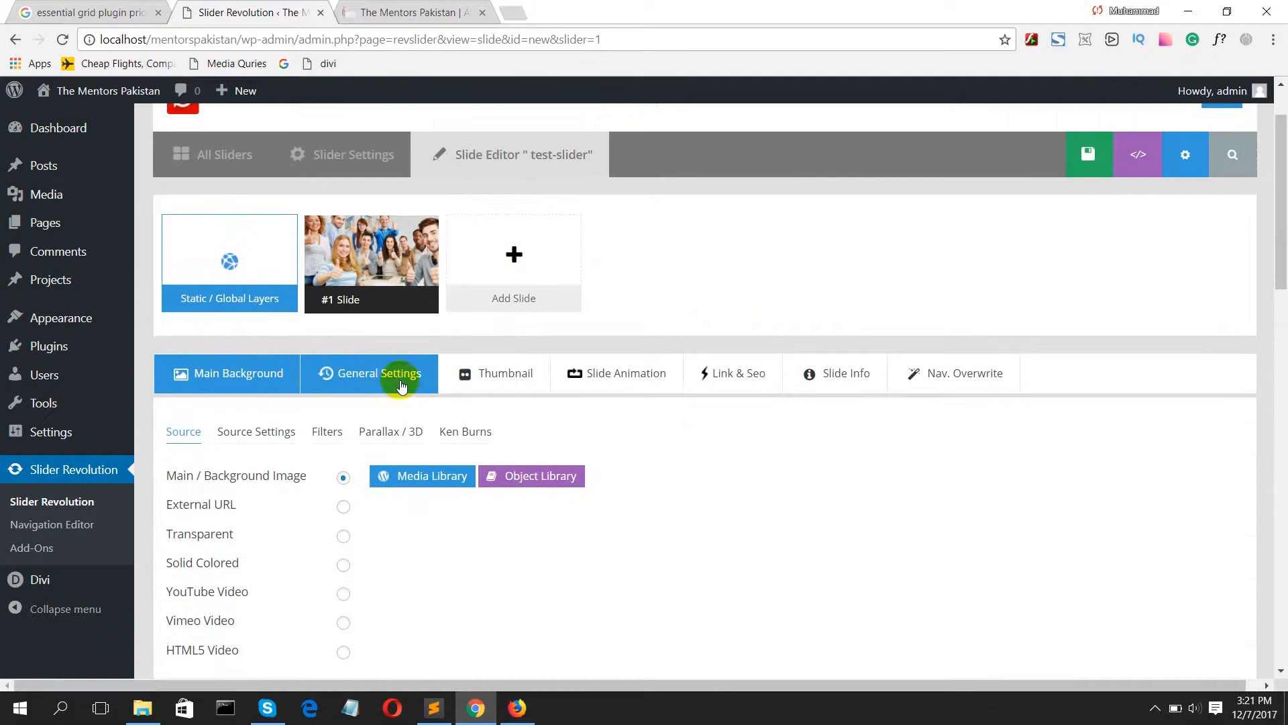
left_click(394, 387)
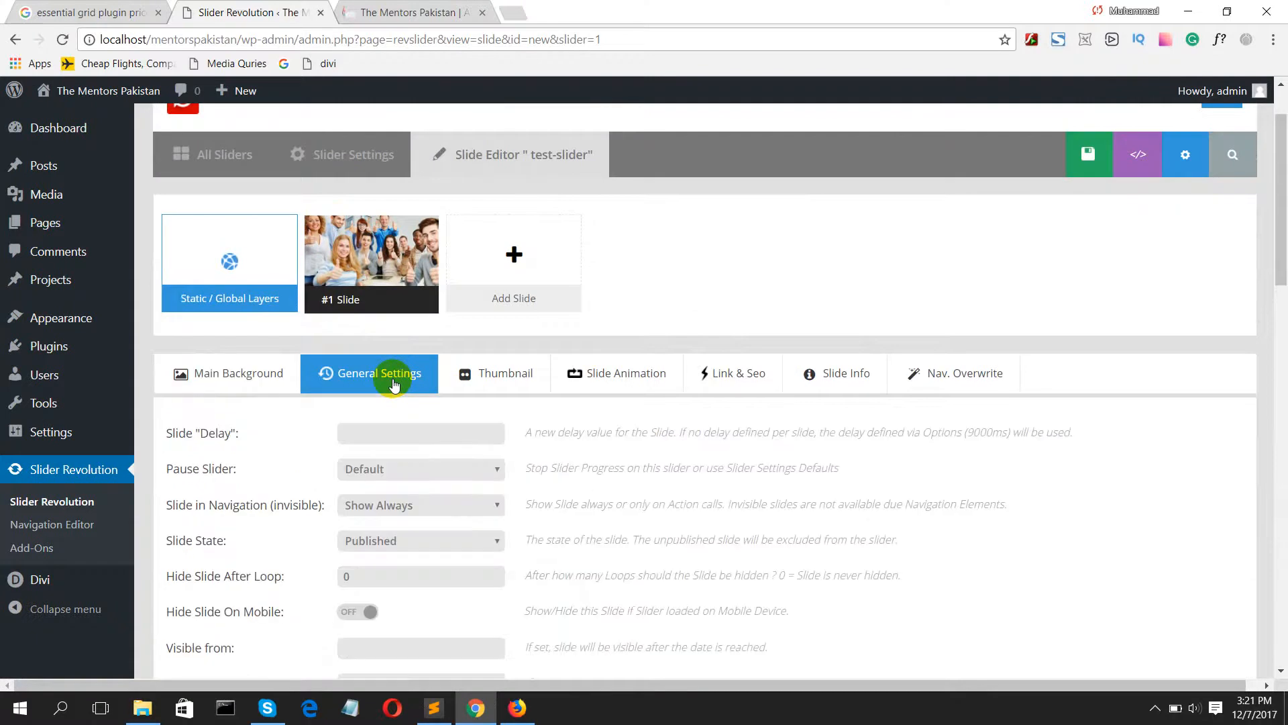
left_click(418, 424)
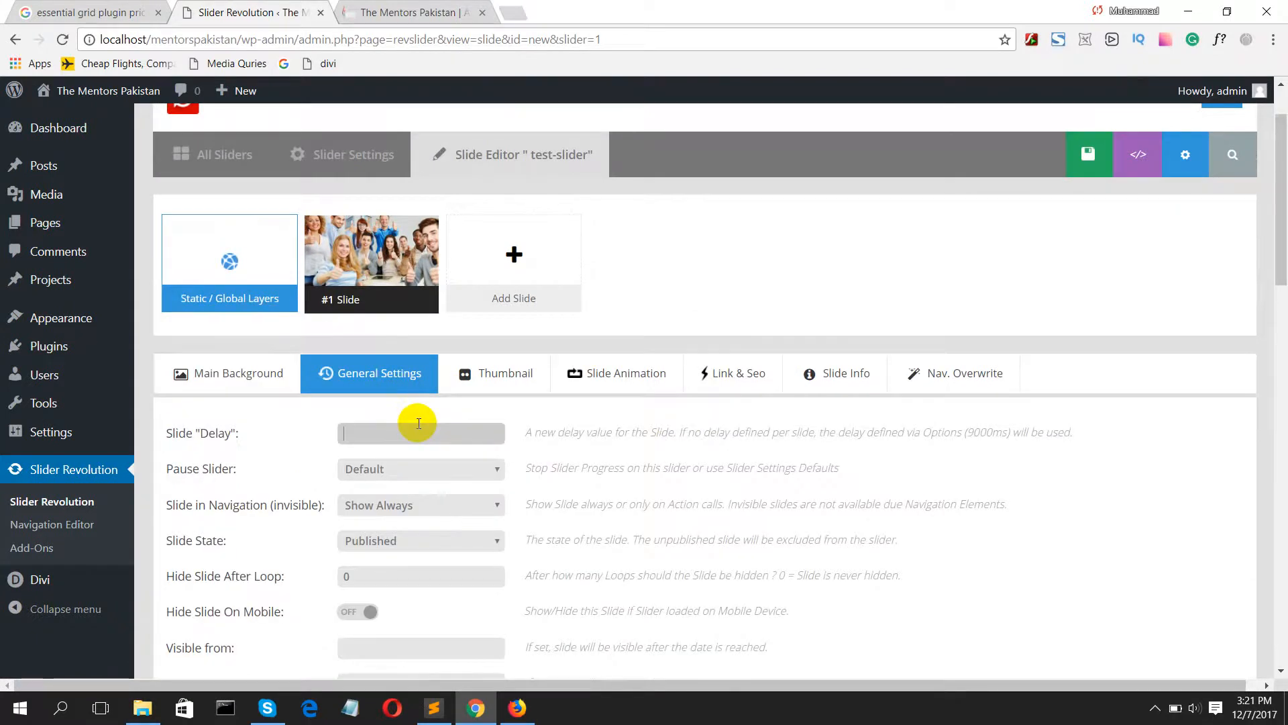
scroll(420, 427, "down", 1)
left_click(396, 388)
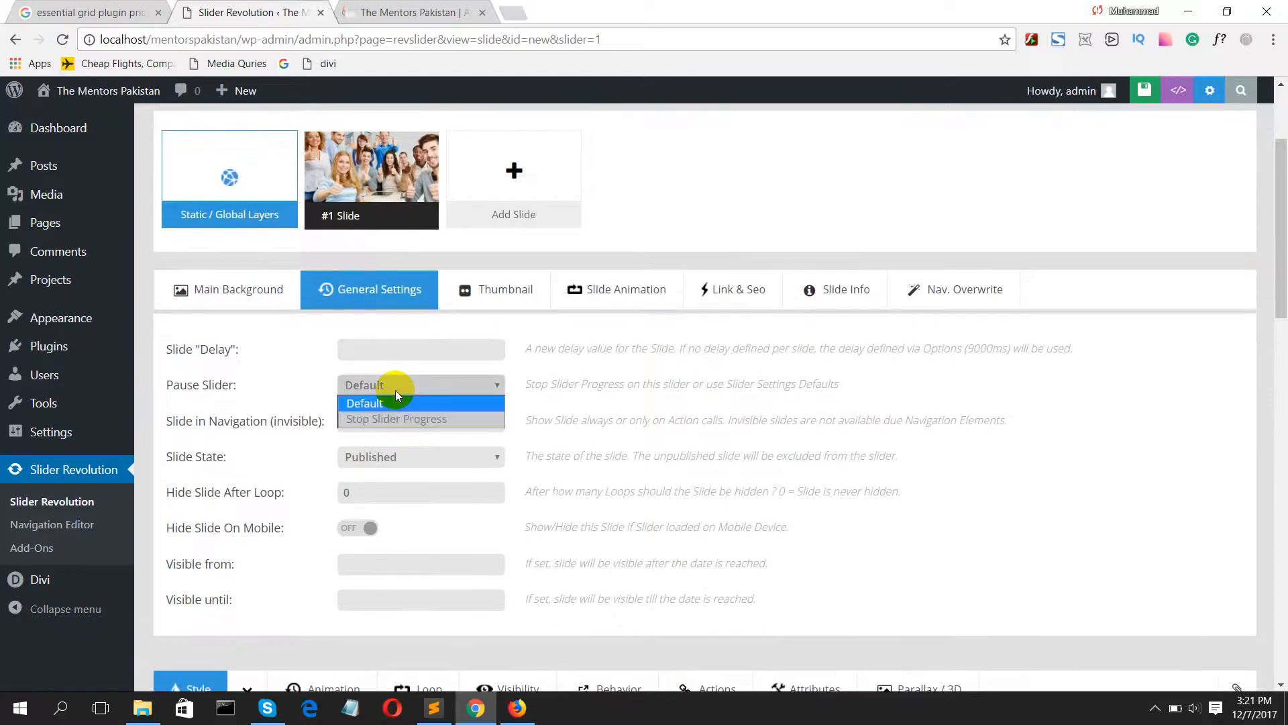
left_click(395, 391)
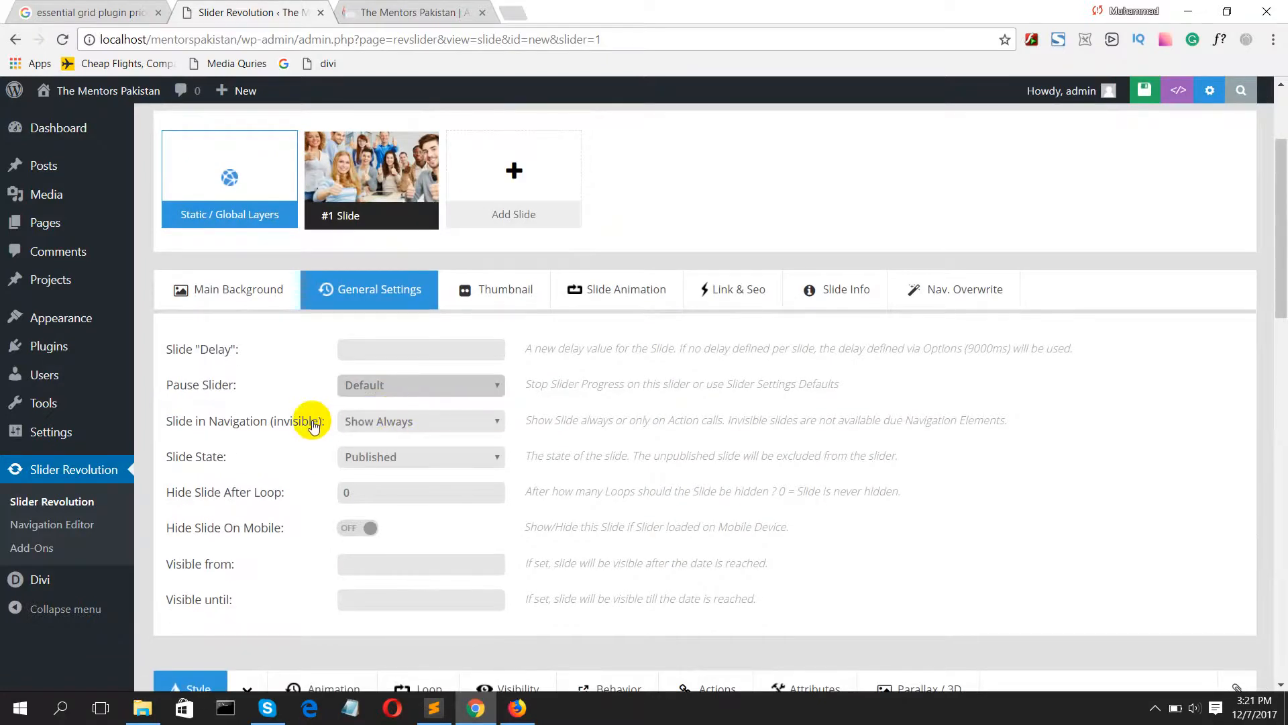
left_click(373, 427)
left_click(372, 427)
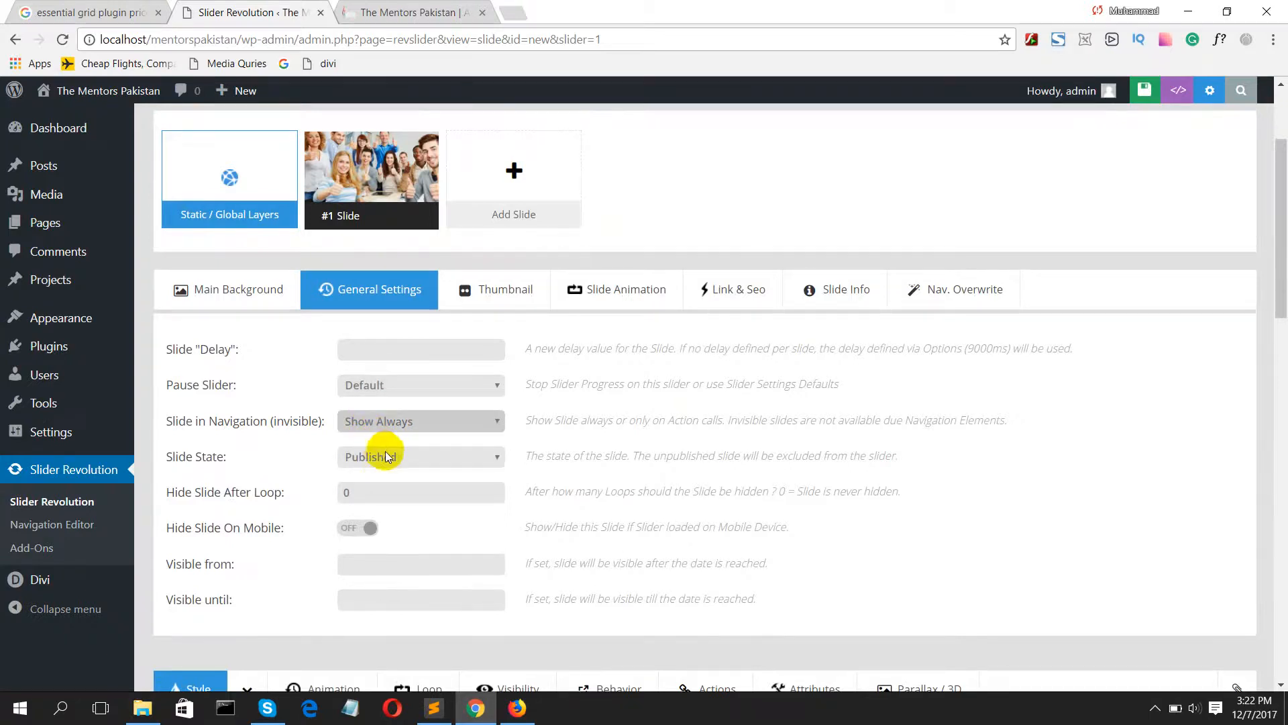
left_click(359, 529)
left_click(361, 534)
Step: Examine the slide's thumbnail image and thumbnail dimensions settings
scroll(361, 535, "down", 3)
scroll(296, 487, "down", 3)
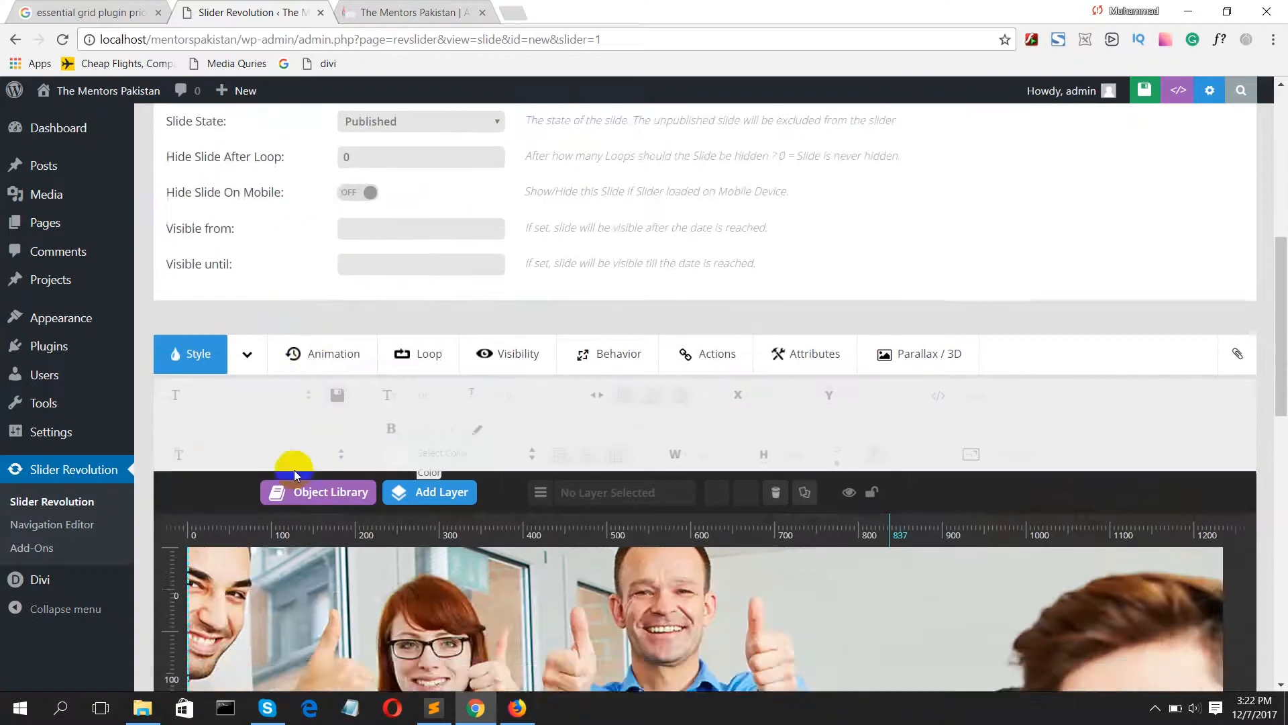
scroll(293, 468, "up", 1)
scroll(293, 468, "up", 5)
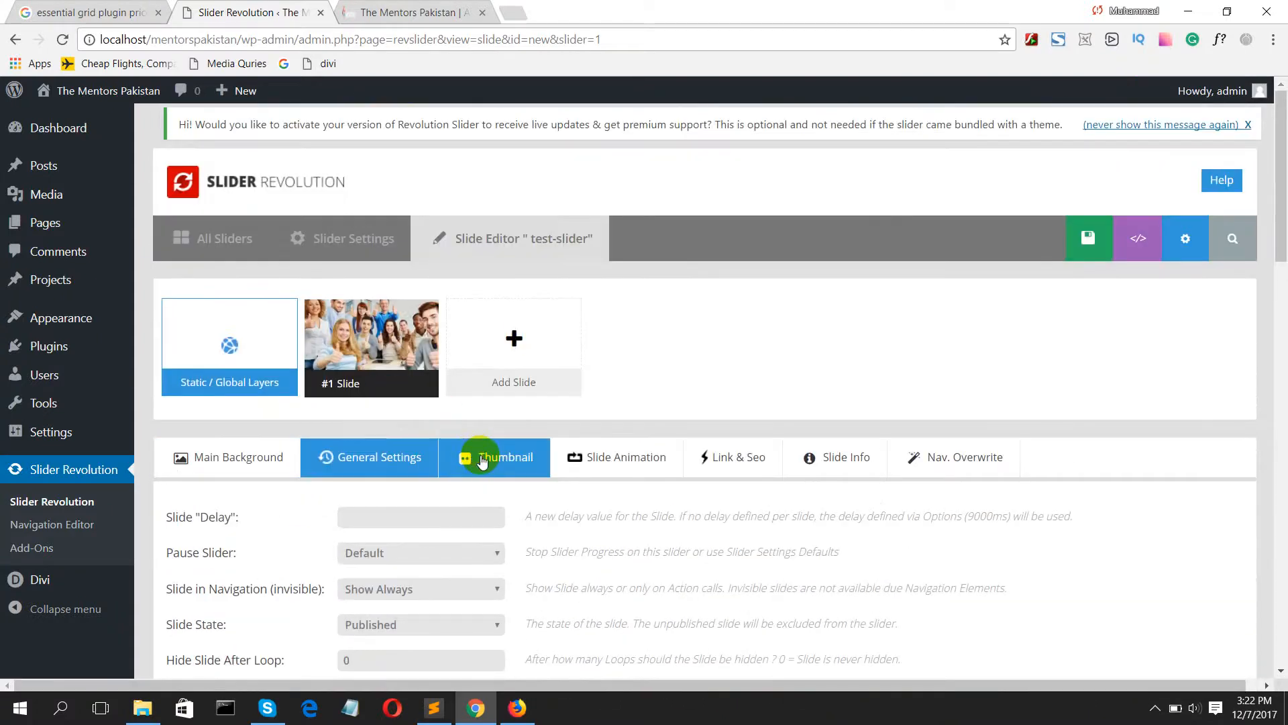
left_click(482, 459)
scroll(482, 458, "down", 6)
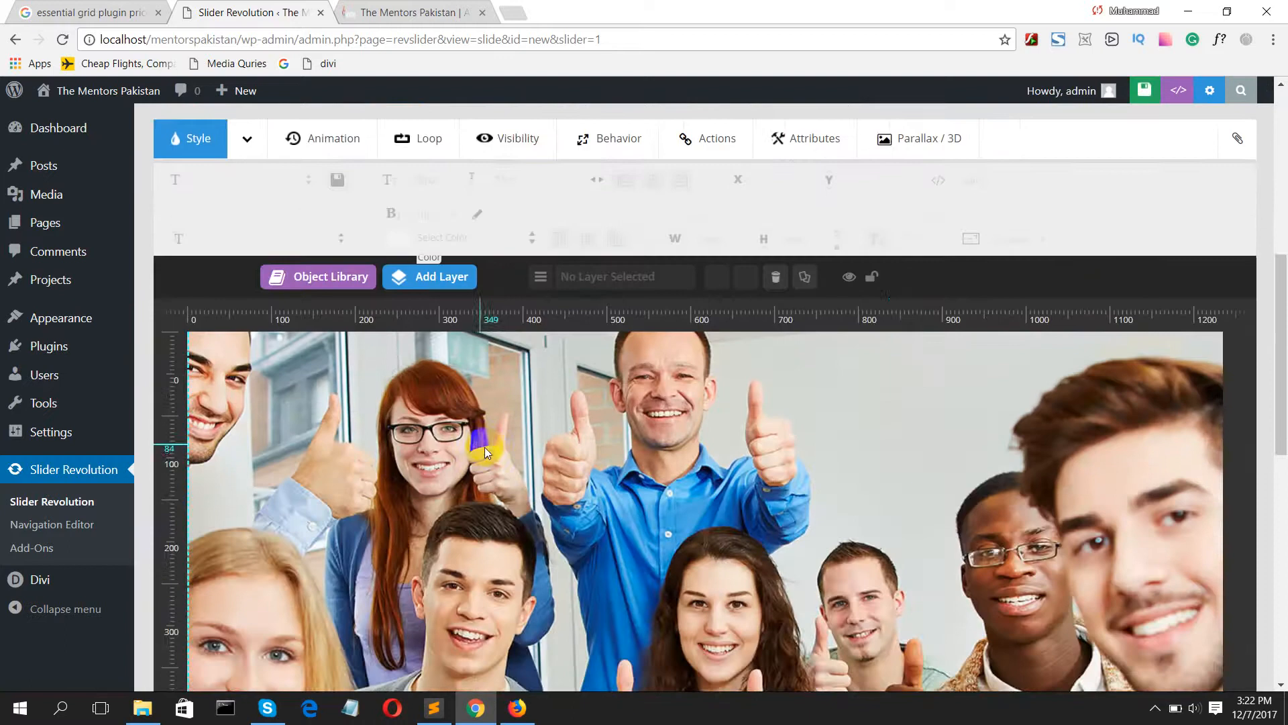
scroll(489, 438, "down", 2)
scroll(449, 549, "up", 8)
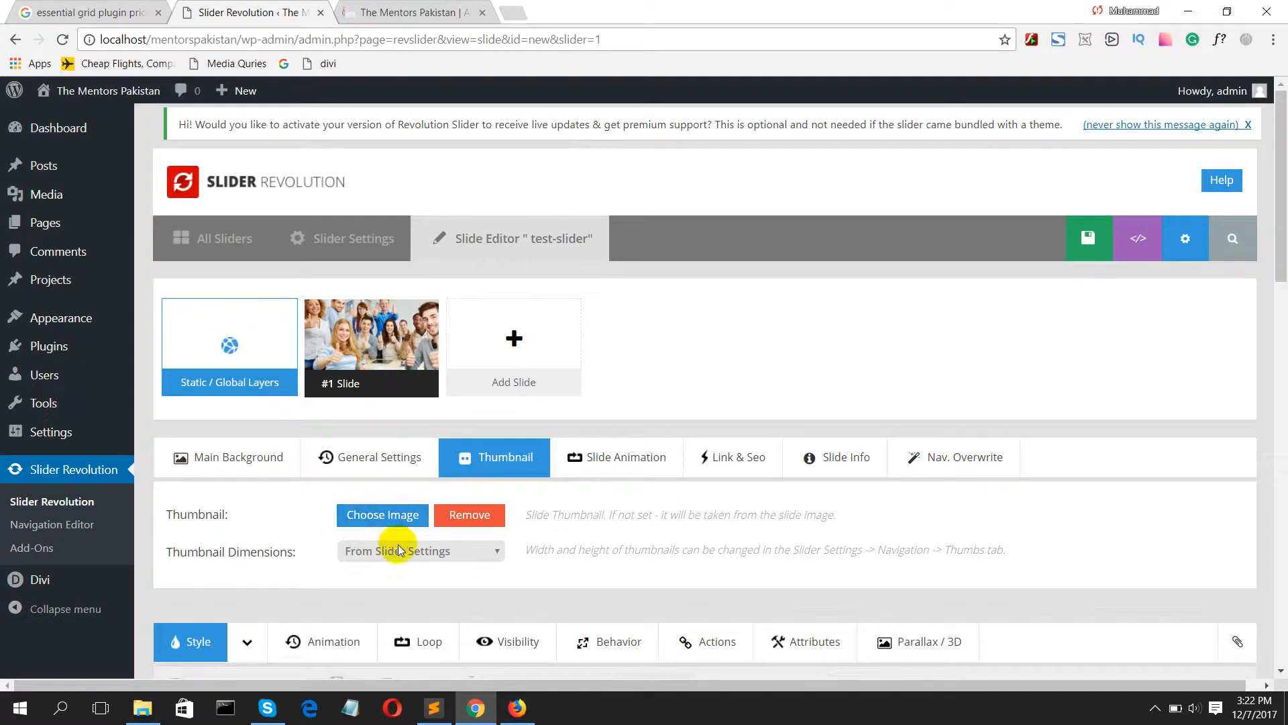
Step: Replace the slide's Fade transition with Fade Through Black, and try removing the last remaining transition
left_click(589, 470)
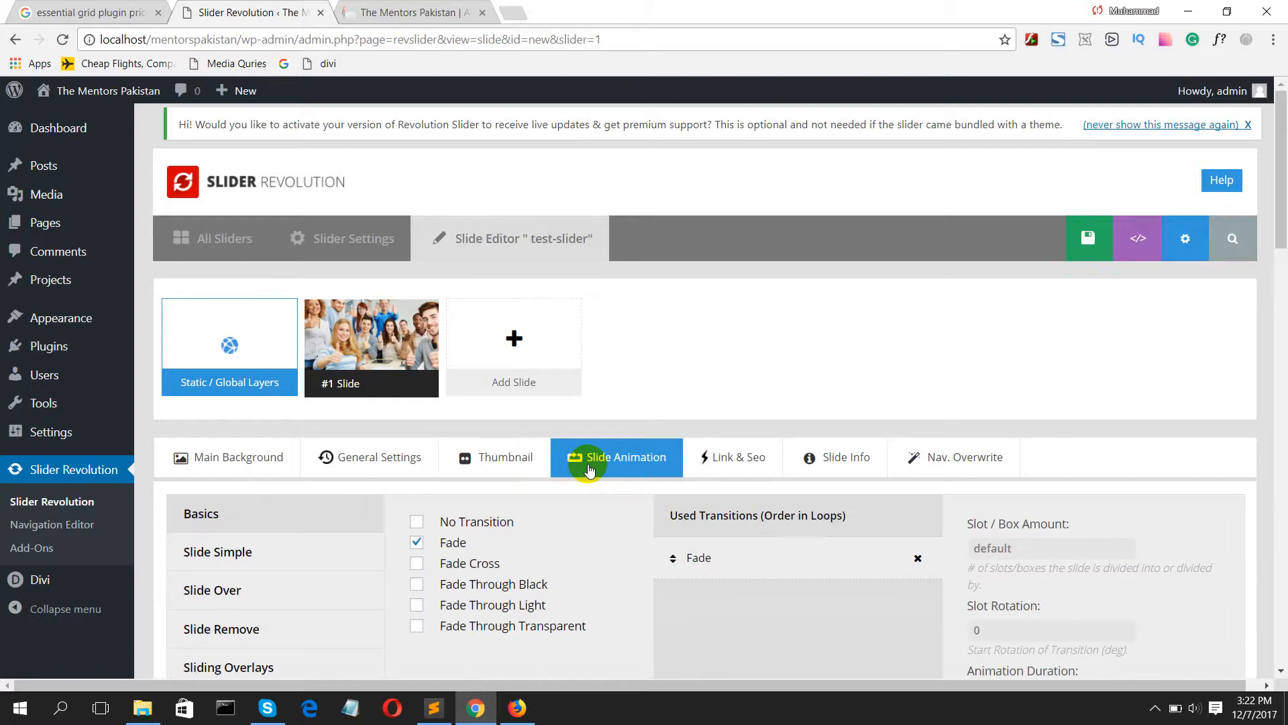
scroll(589, 470, "down", 8)
scroll(589, 461, "up", 4)
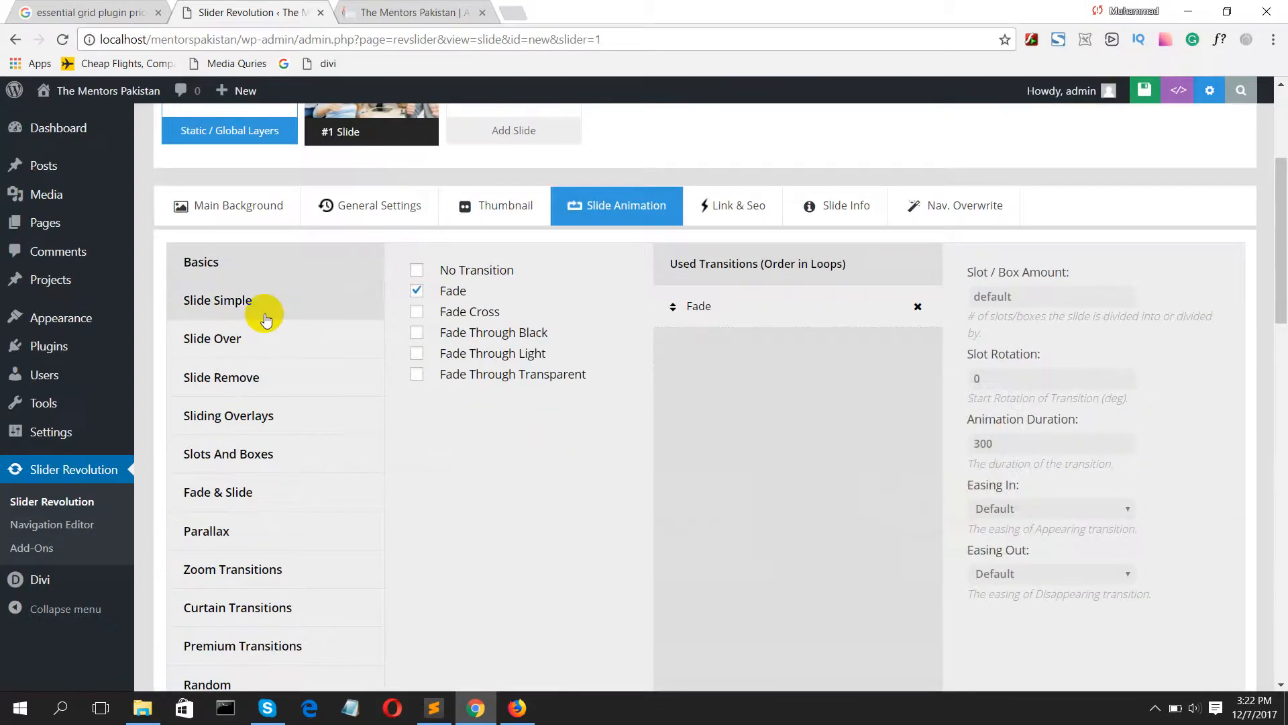
mouse_move(429, 292)
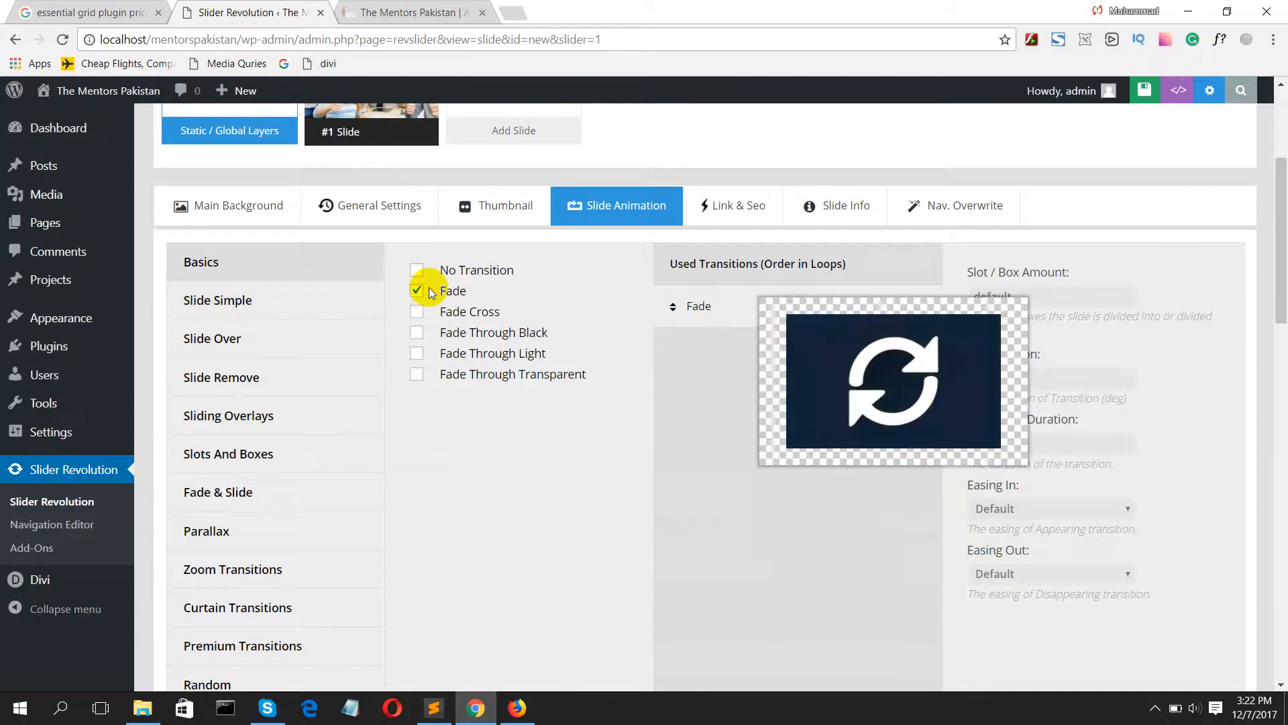
left_click(421, 335)
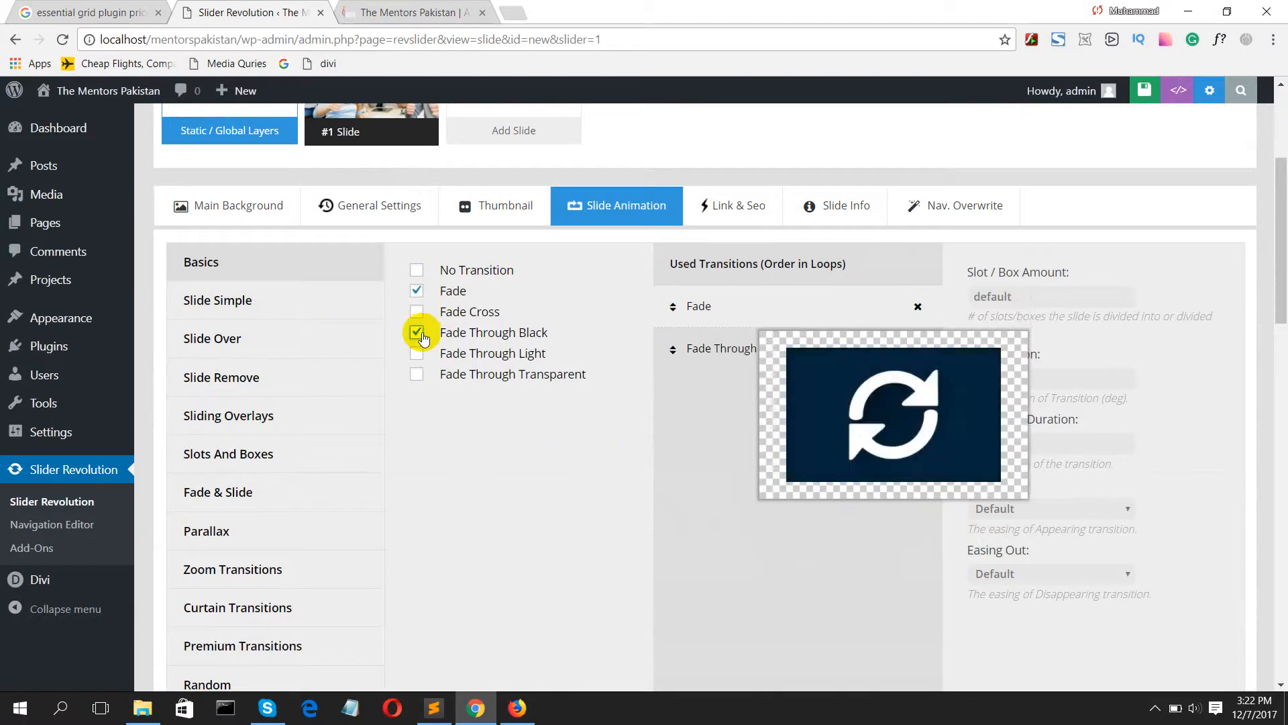
left_click(916, 310)
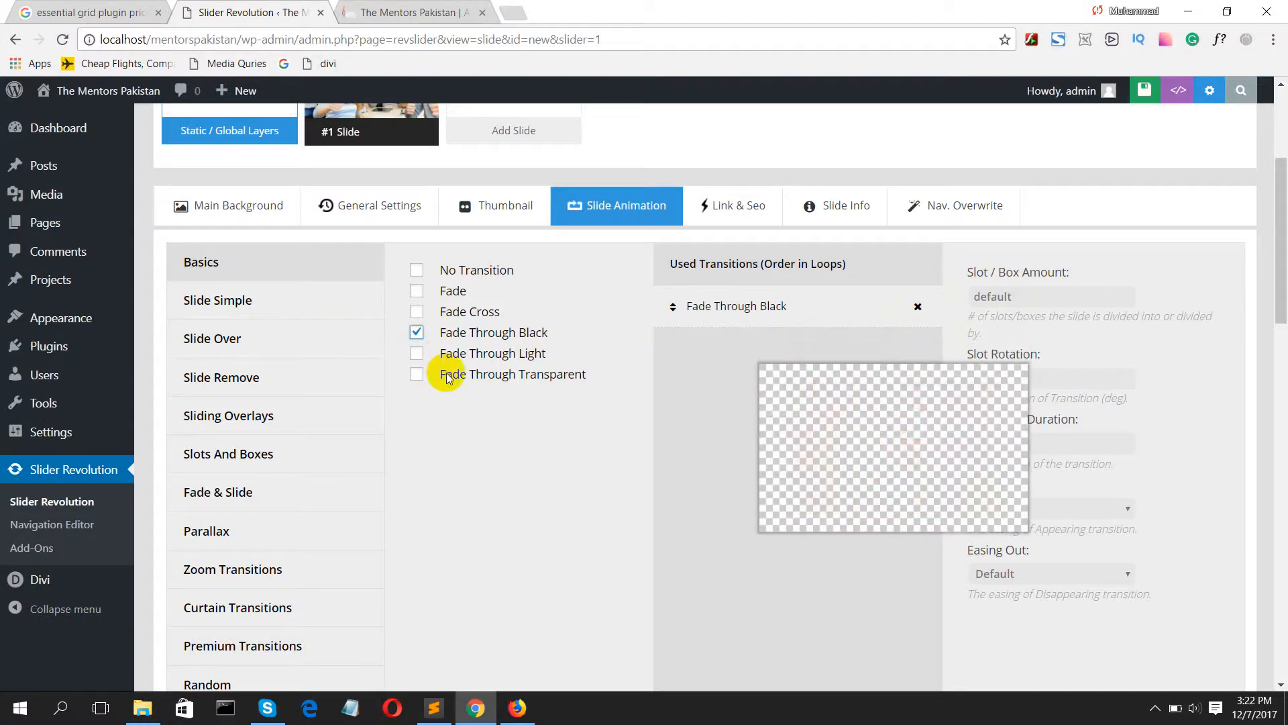
left_click(417, 331)
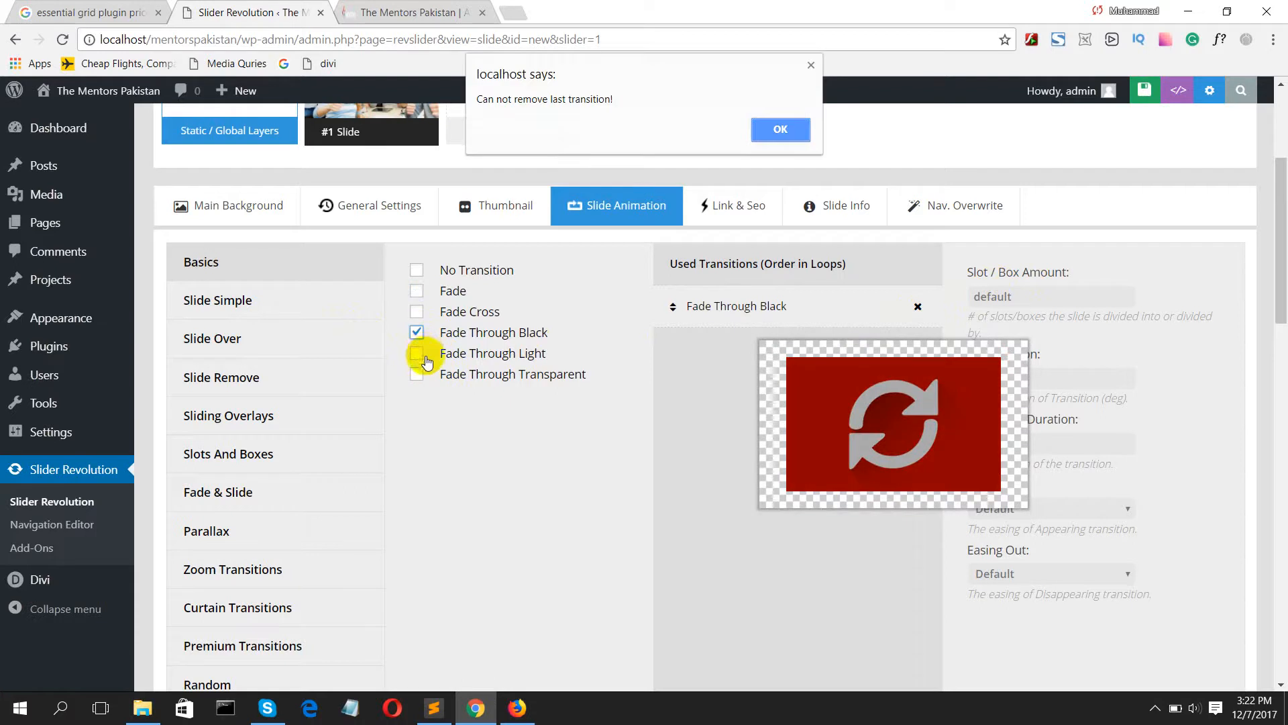
left_click(780, 128)
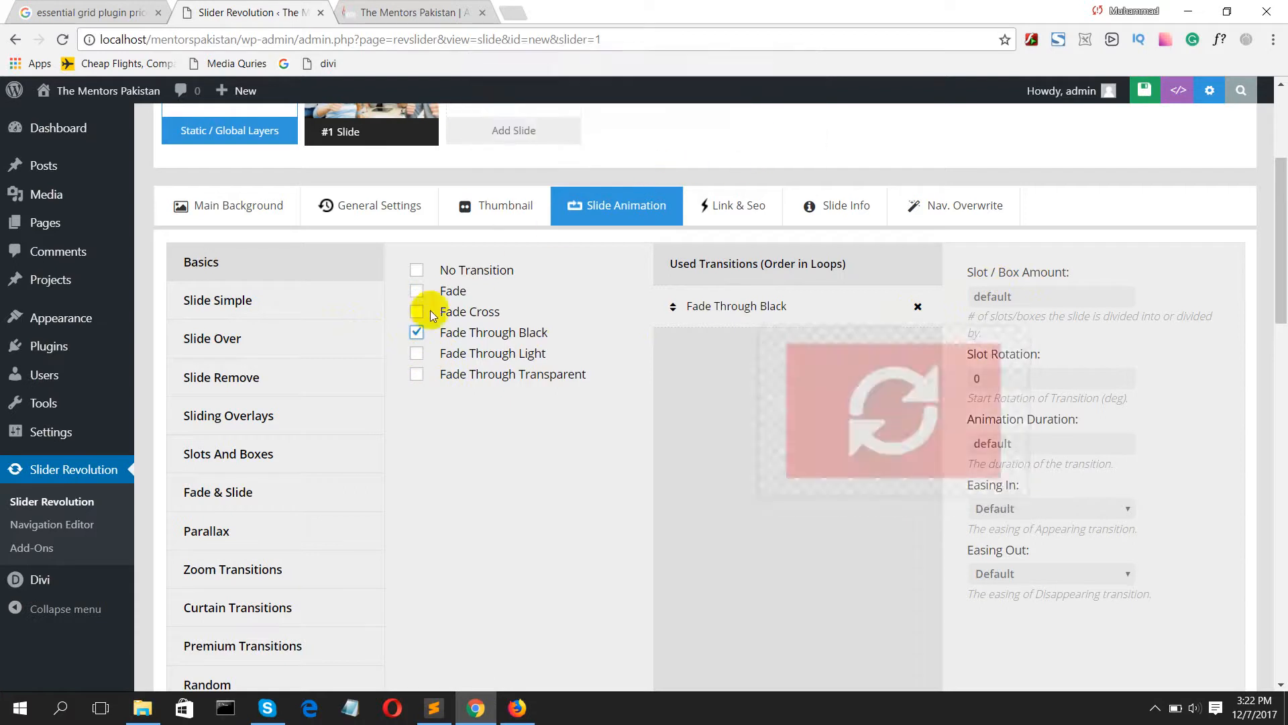
Step: Preview the slide transitions in the Slide Simple, Slide Over, Slide Remove, Sliding Overlays, and Slots And Boxes categories
left_click(225, 304)
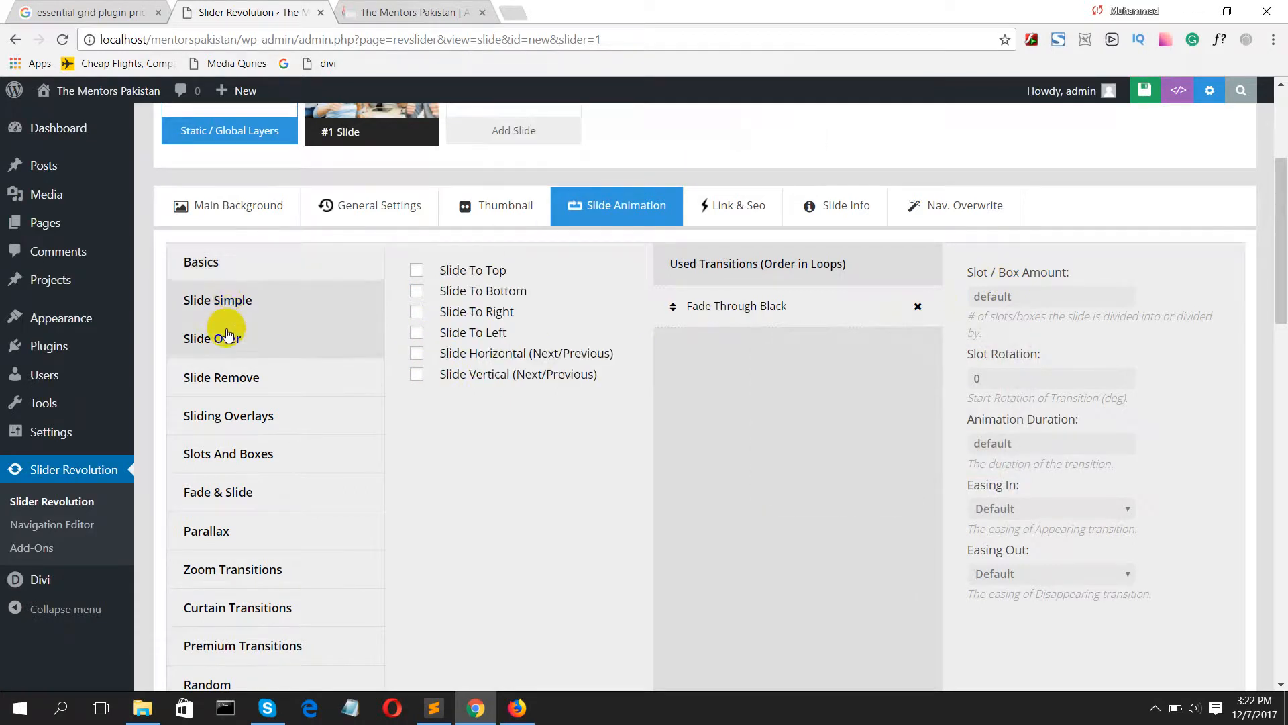
mouse_move(459, 272)
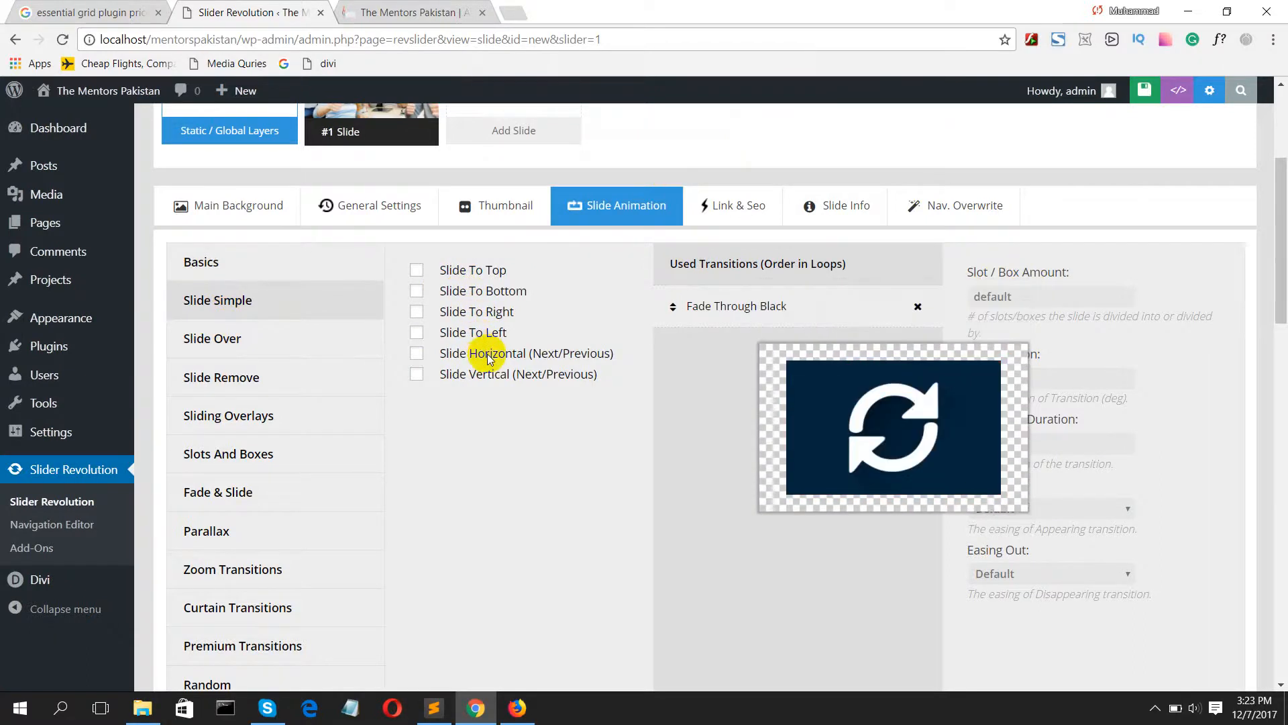
left_click(244, 340)
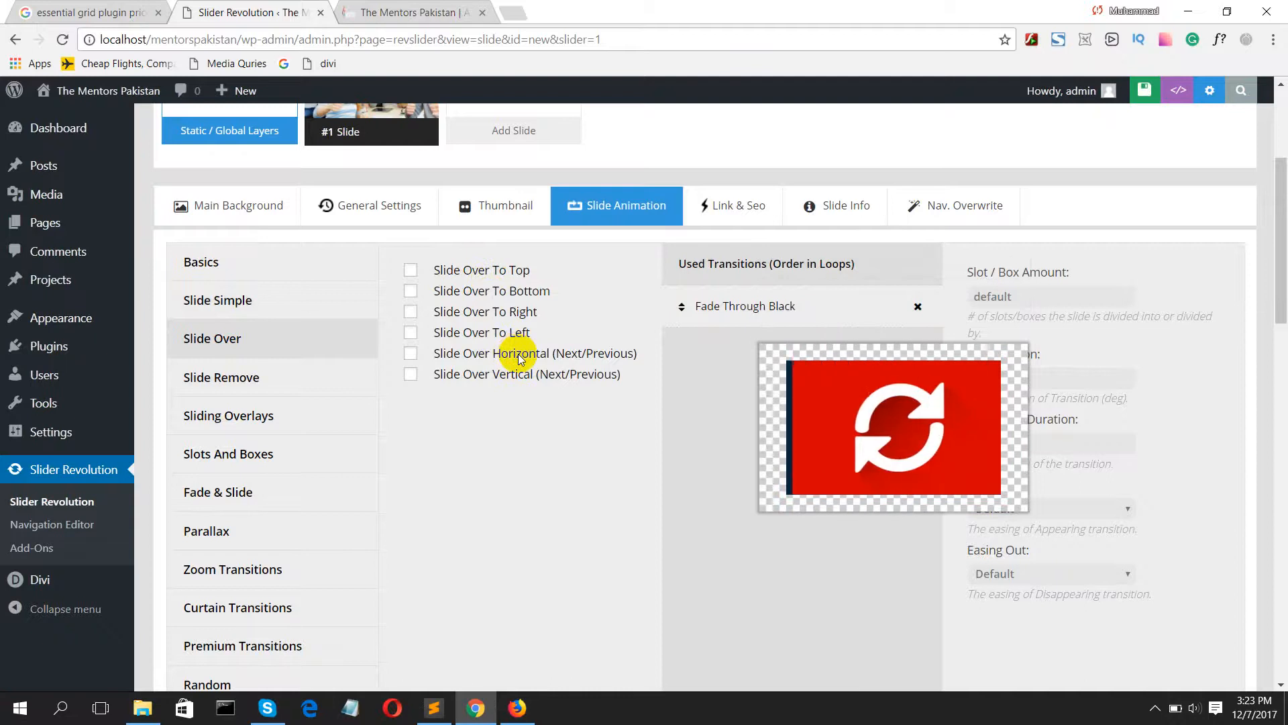
left_click(232, 387)
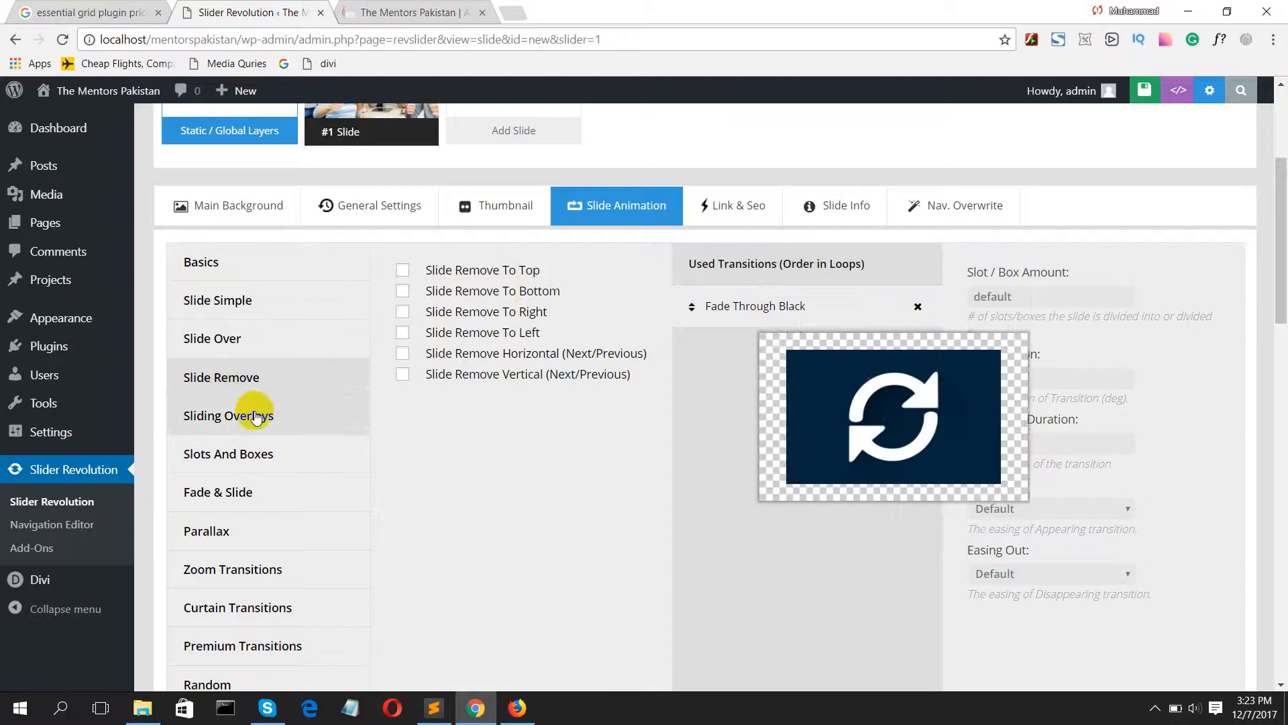
left_click(229, 416)
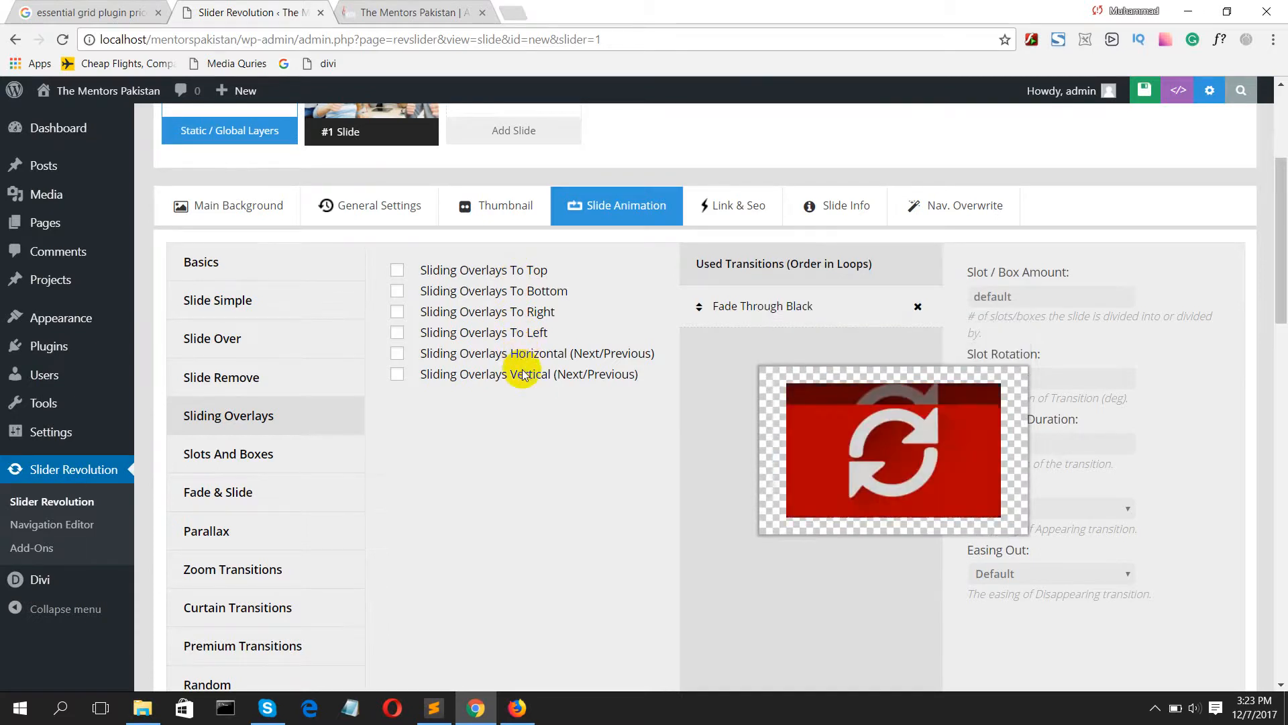
left_click(244, 454)
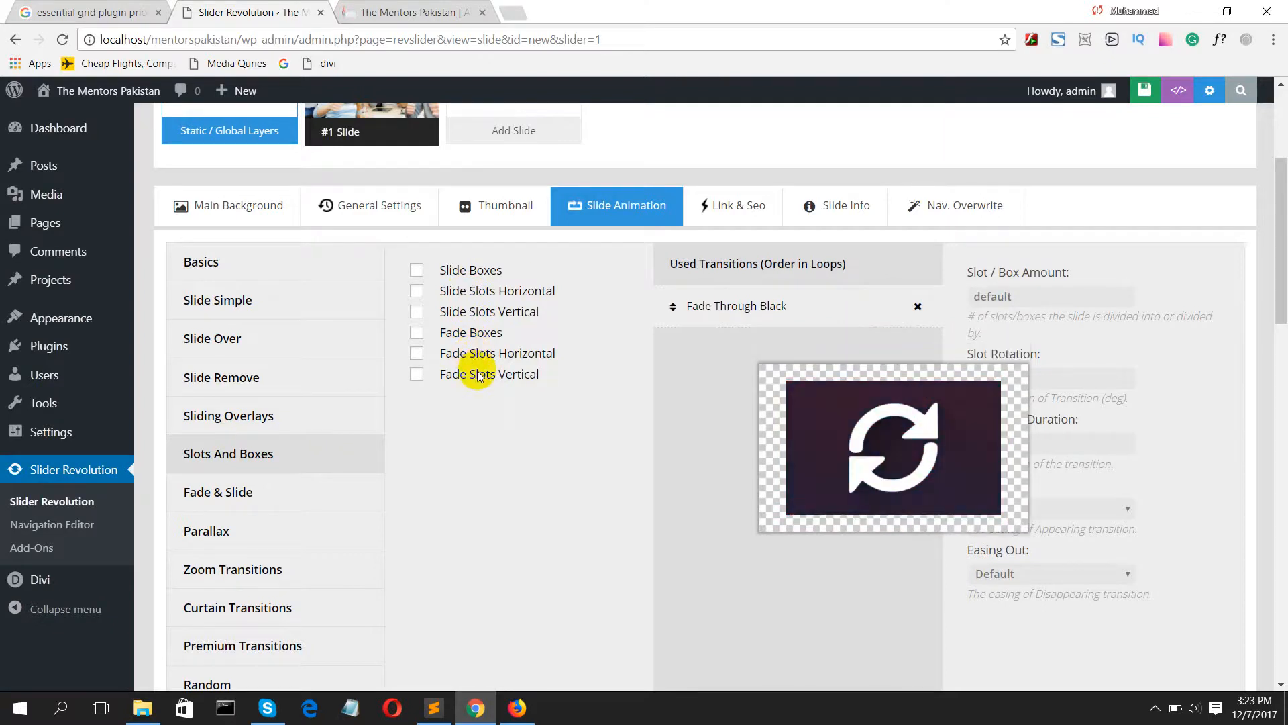
Step: Preview the slide transitions in the Fade & Slide, Parallax, Zoom, Curtain and Premium categories
scroll(365, 345, "down", 2)
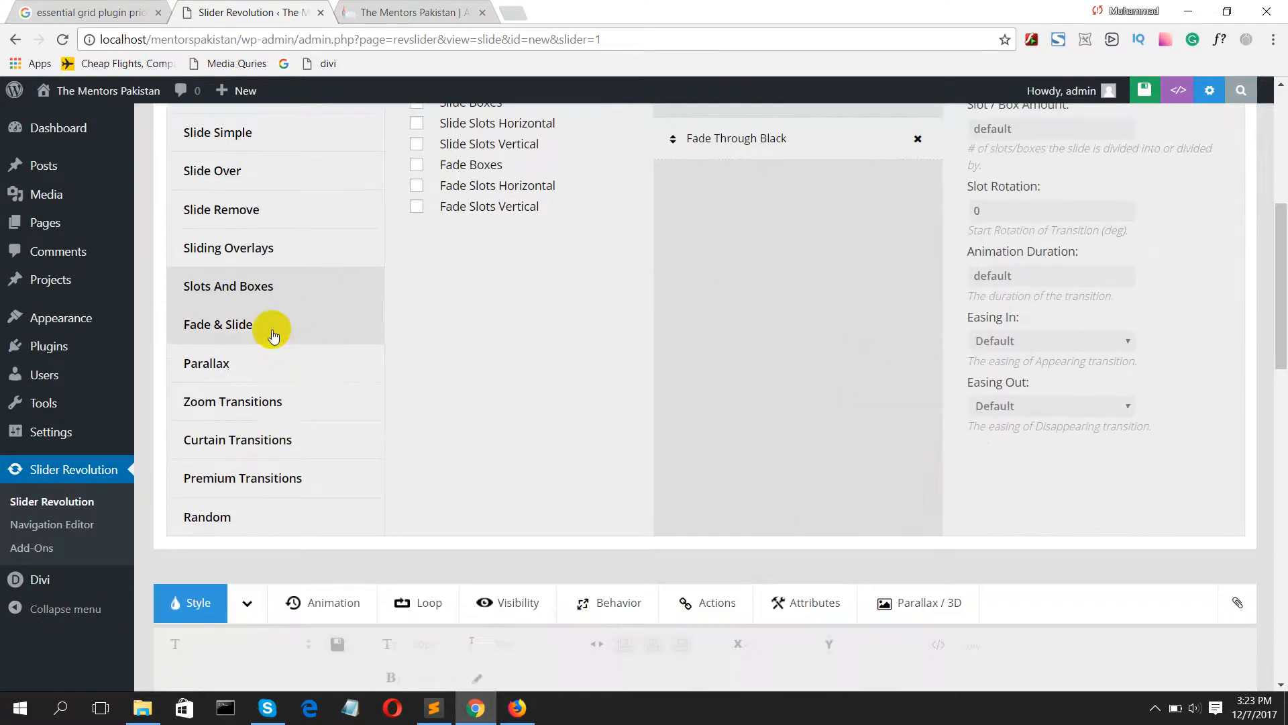
left_click(230, 323)
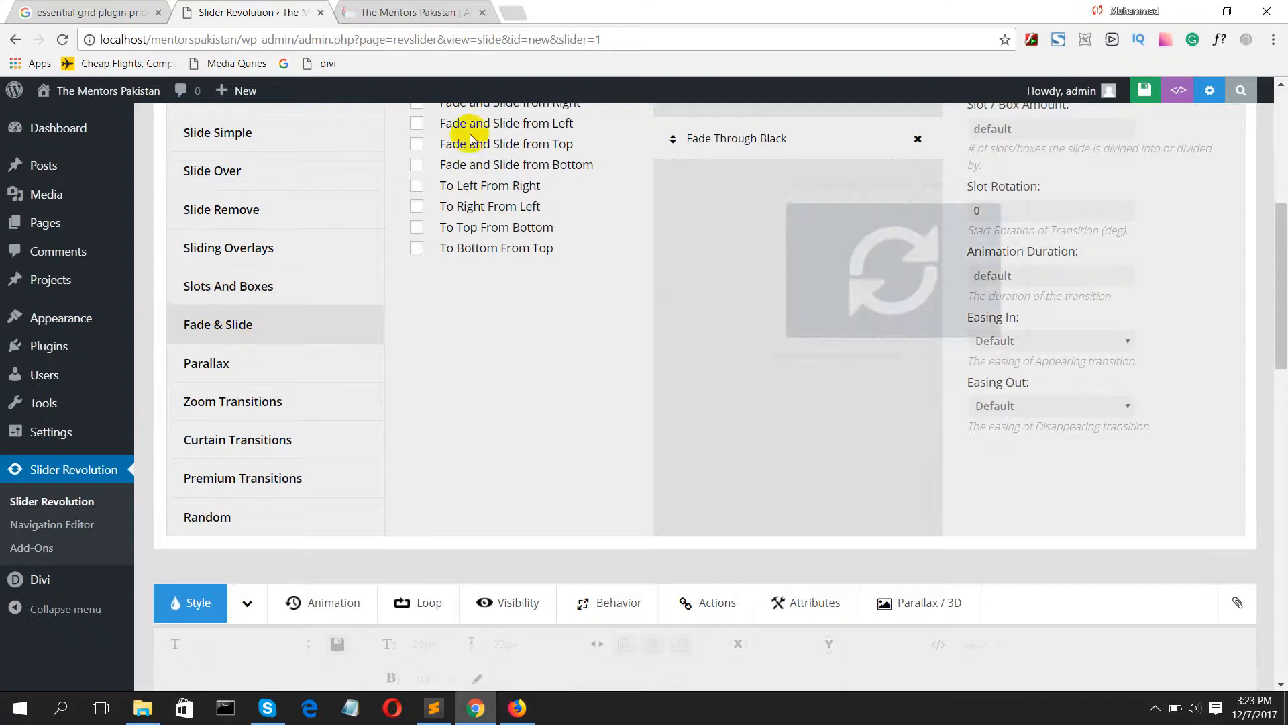
scroll(469, 168, "up", 1)
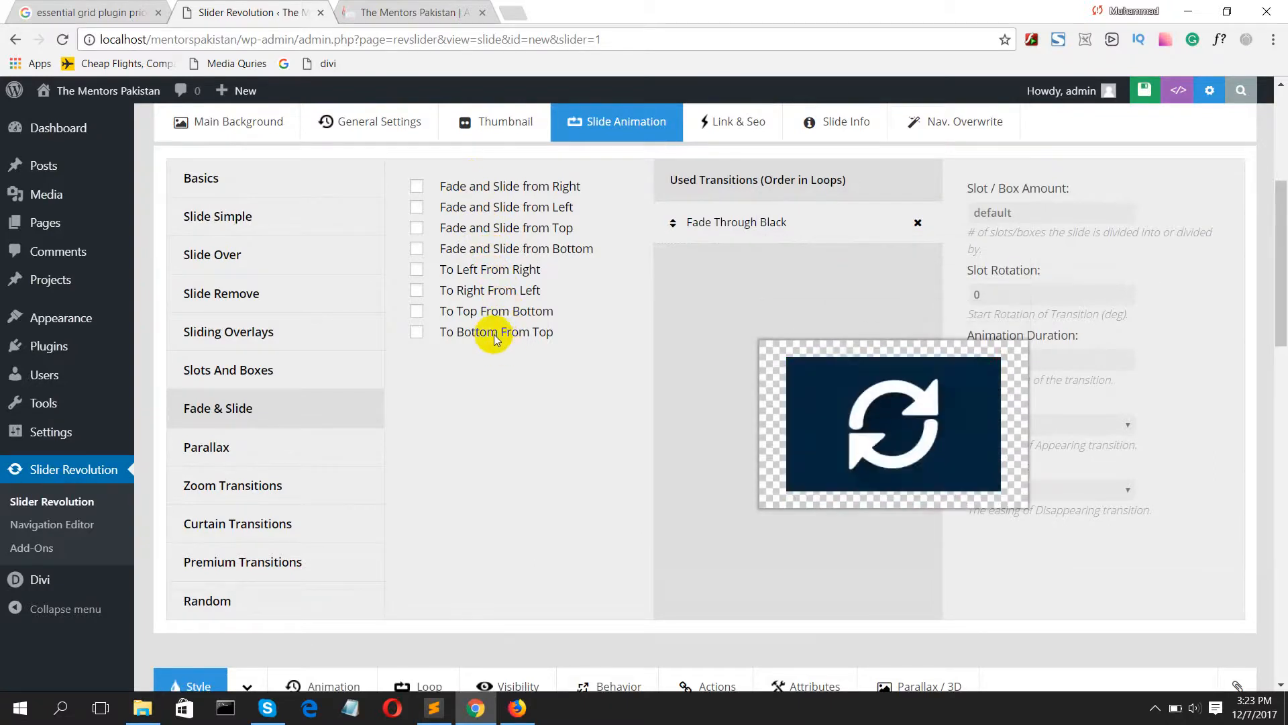
left_click(231, 456)
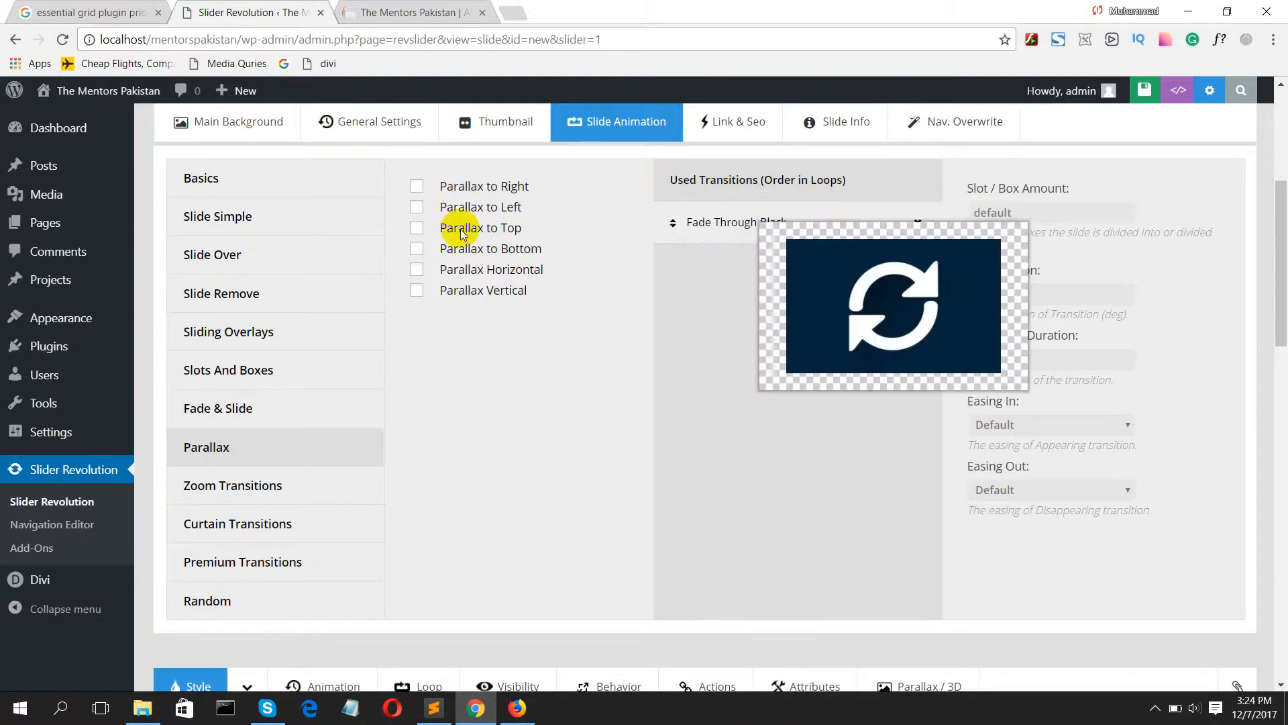
left_click(284, 478)
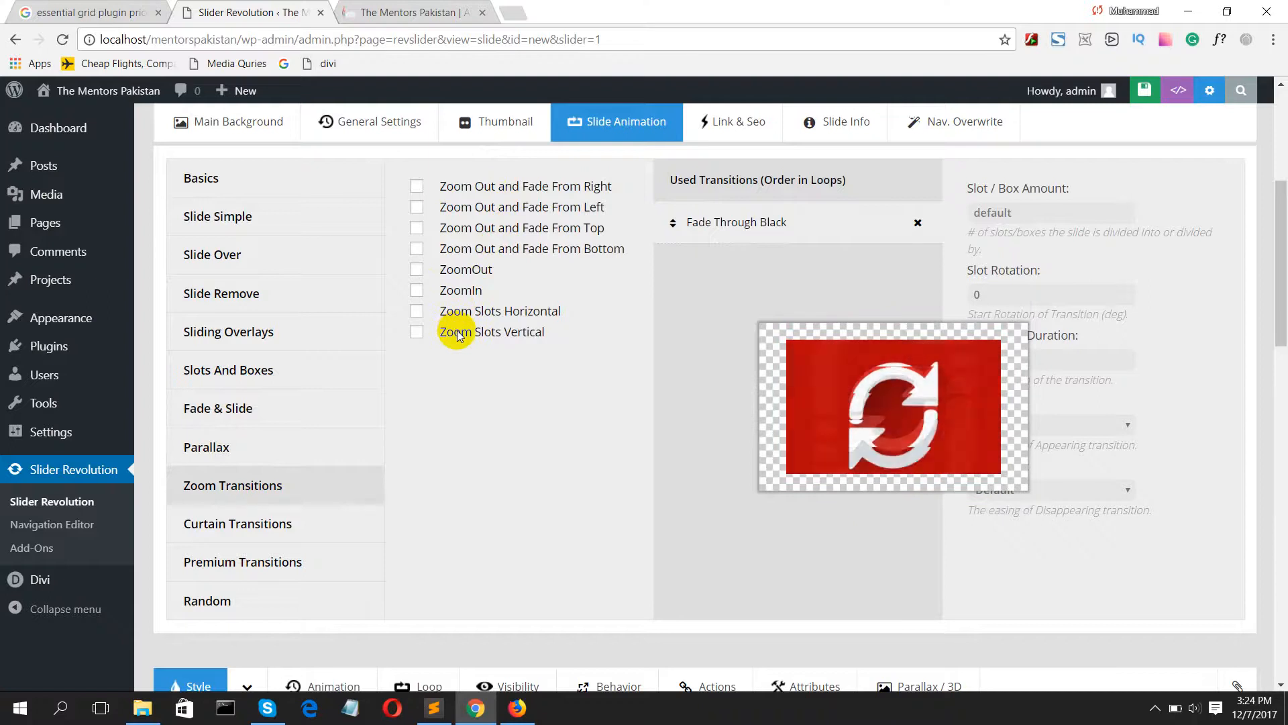
left_click(289, 530)
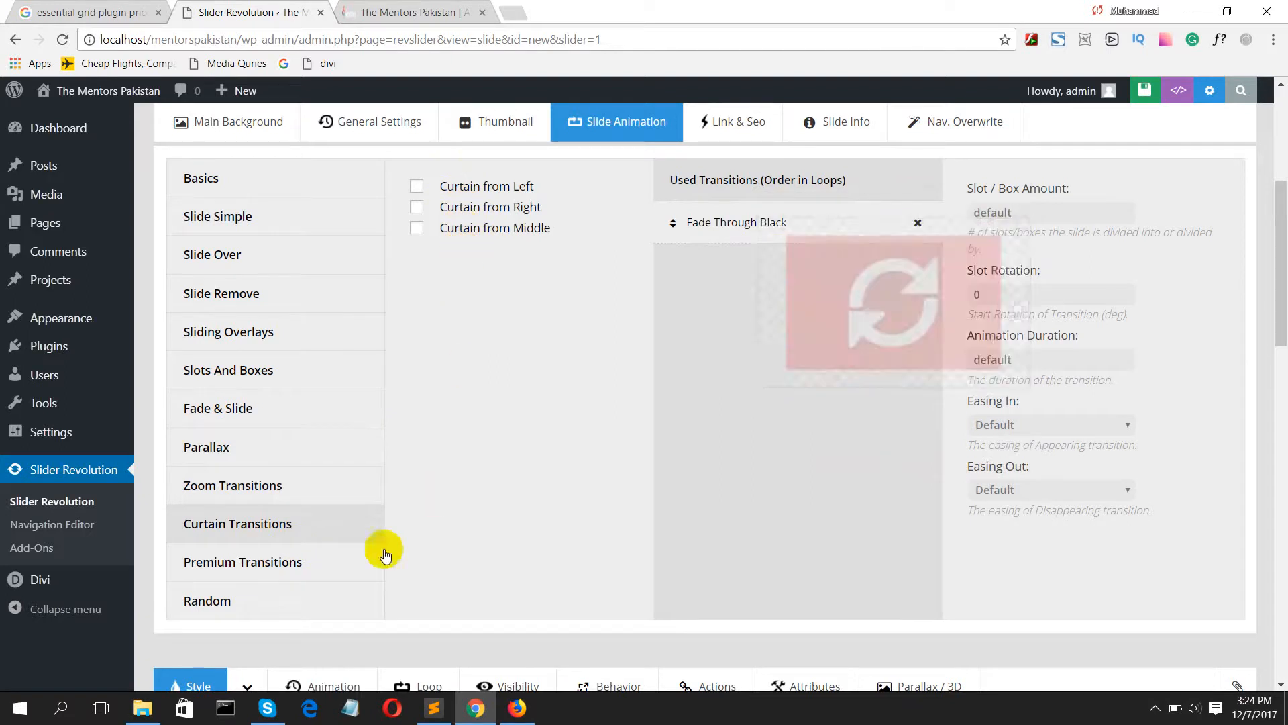
left_click(324, 556)
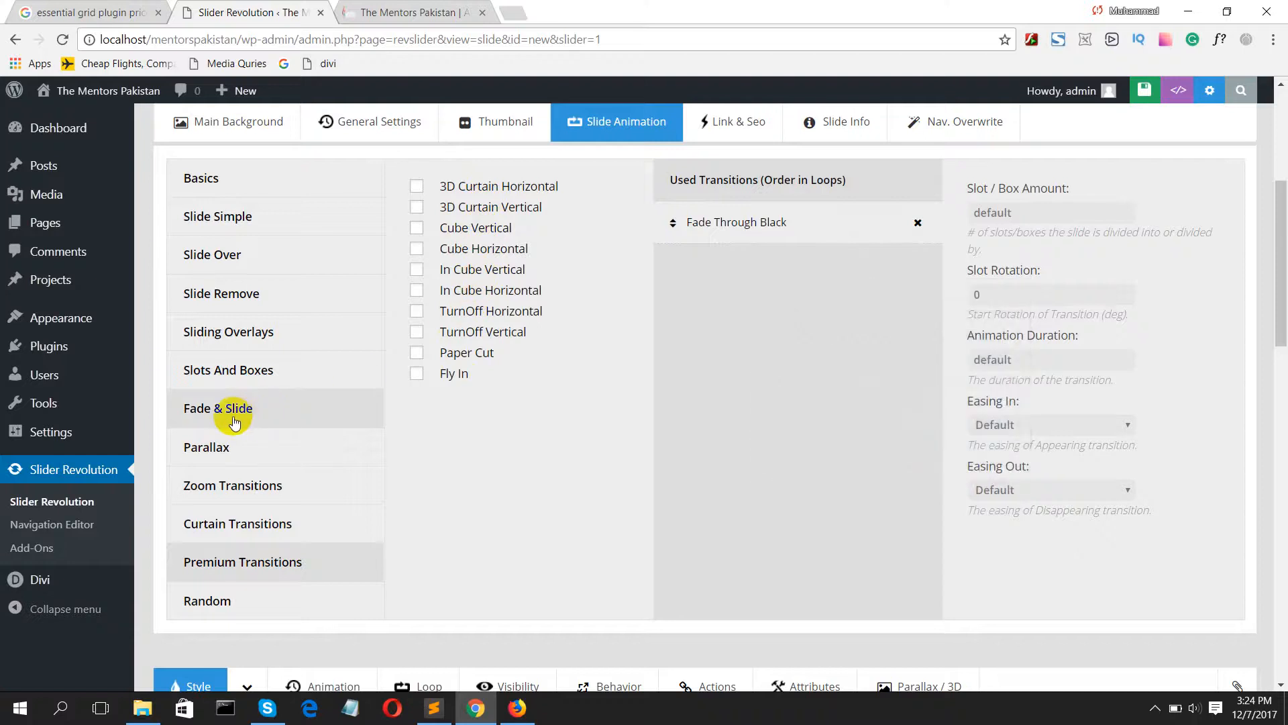
Step: Compare the Slots And Boxes, Sliding Overlays, Slide Remove and Slide Over transition previews again
left_click(243, 342)
left_click(231, 369)
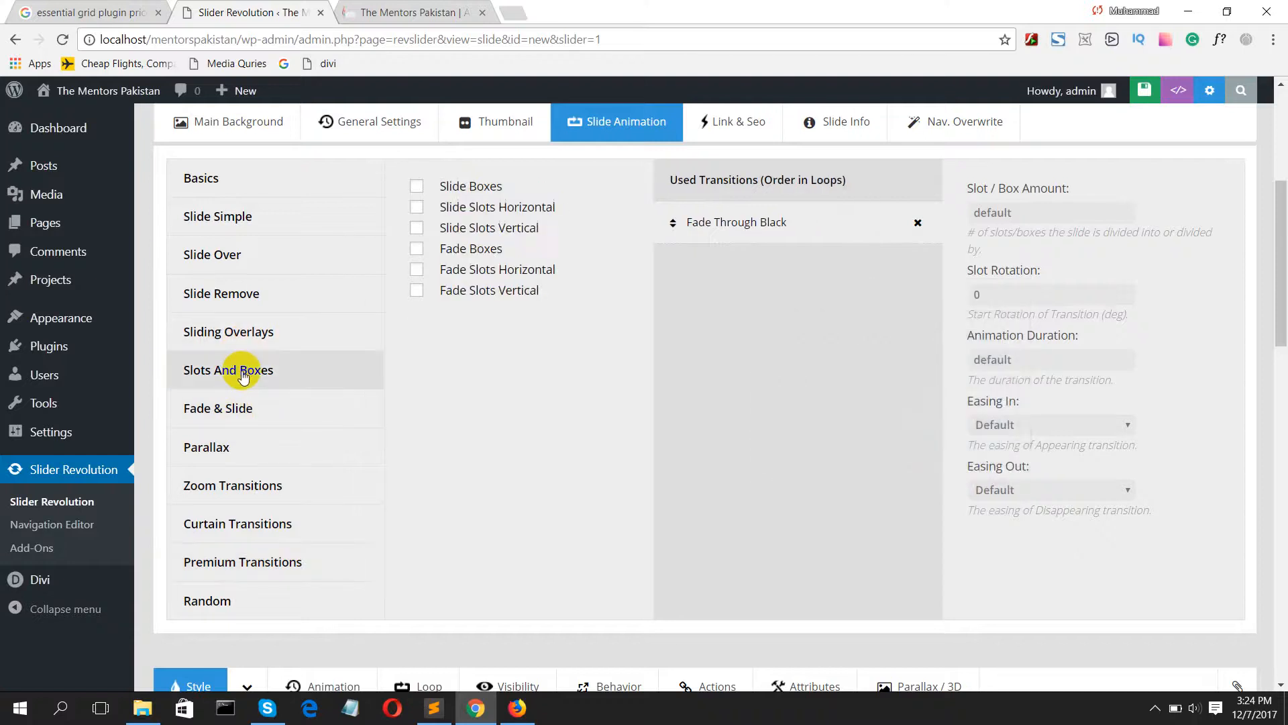
left_click(250, 325)
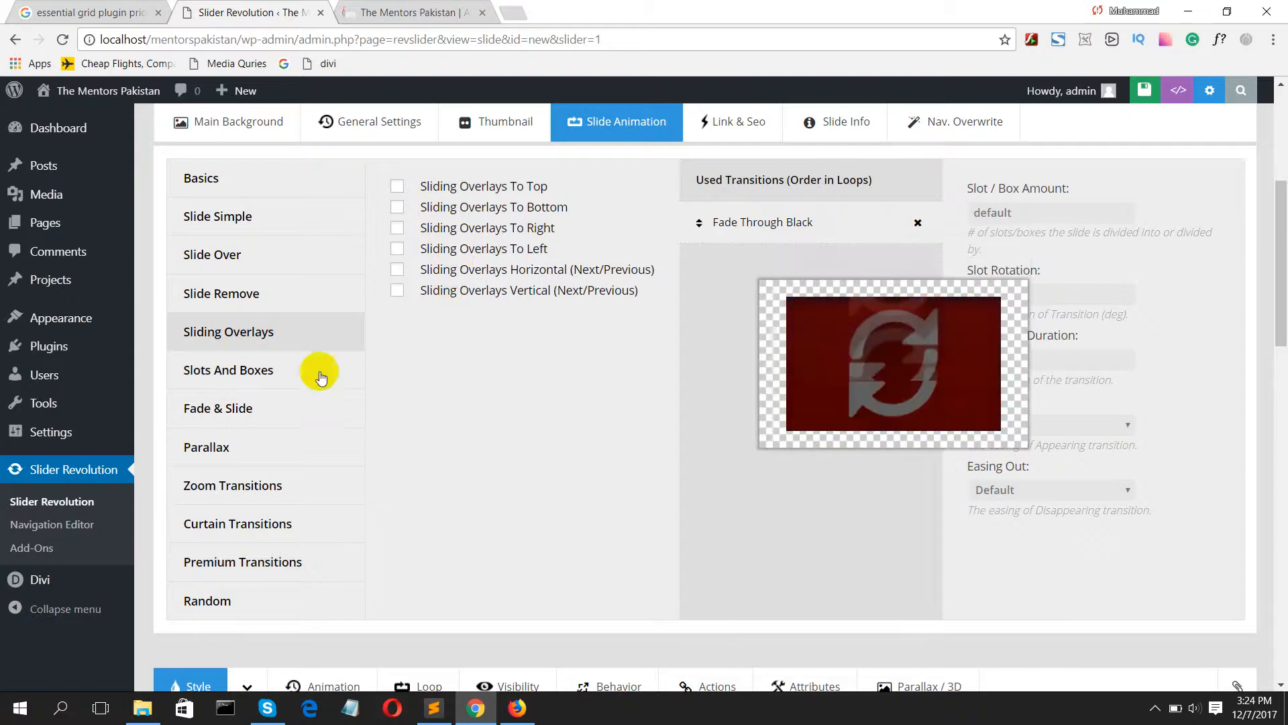
left_click(234, 389)
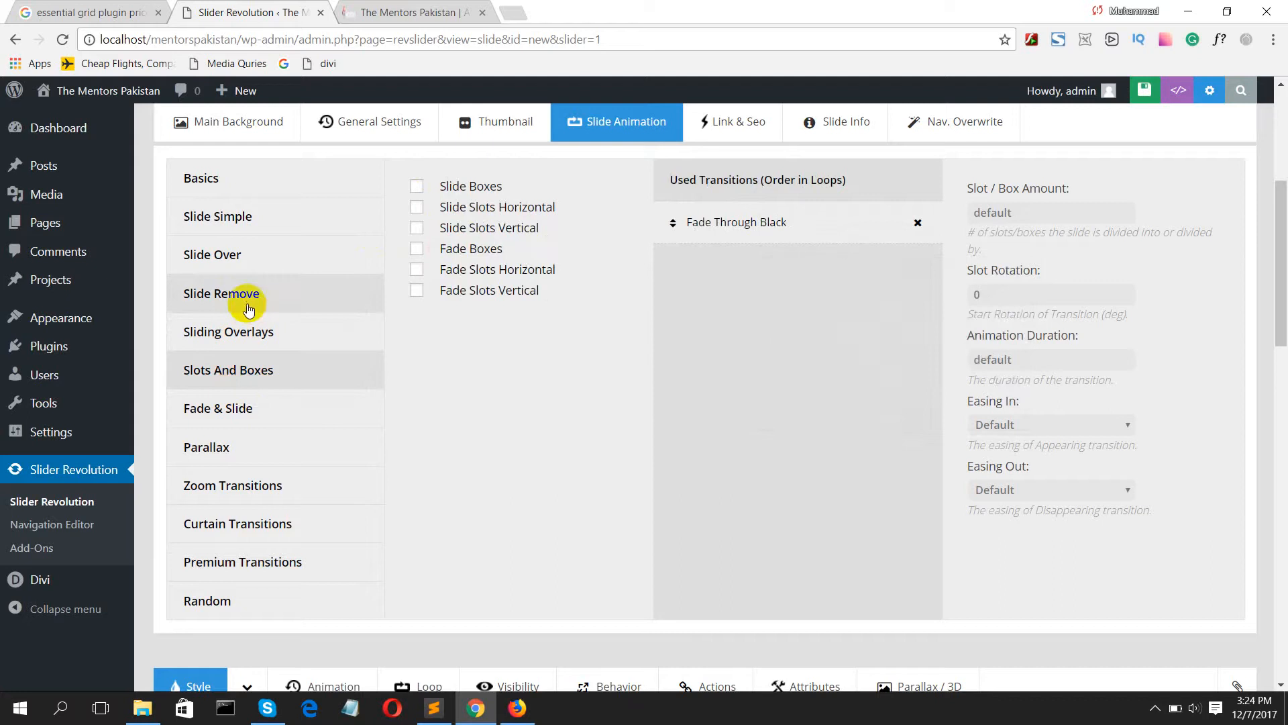
left_click(280, 287)
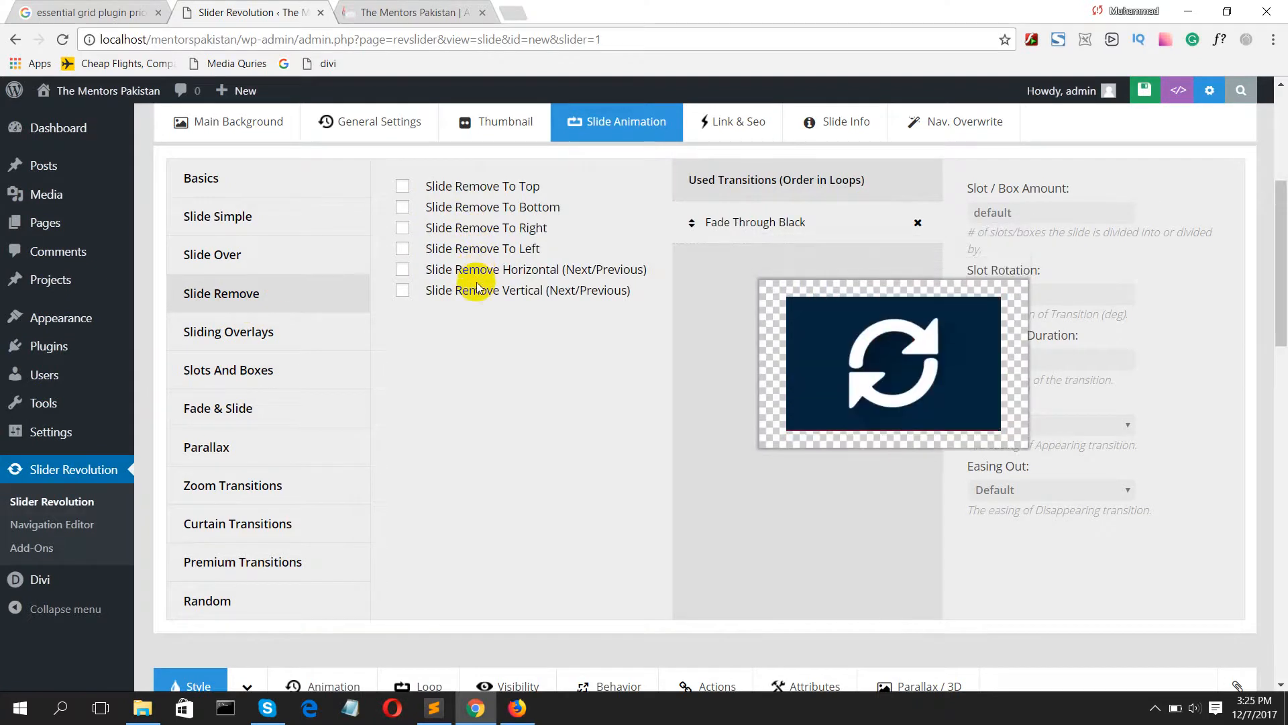
left_click(234, 267)
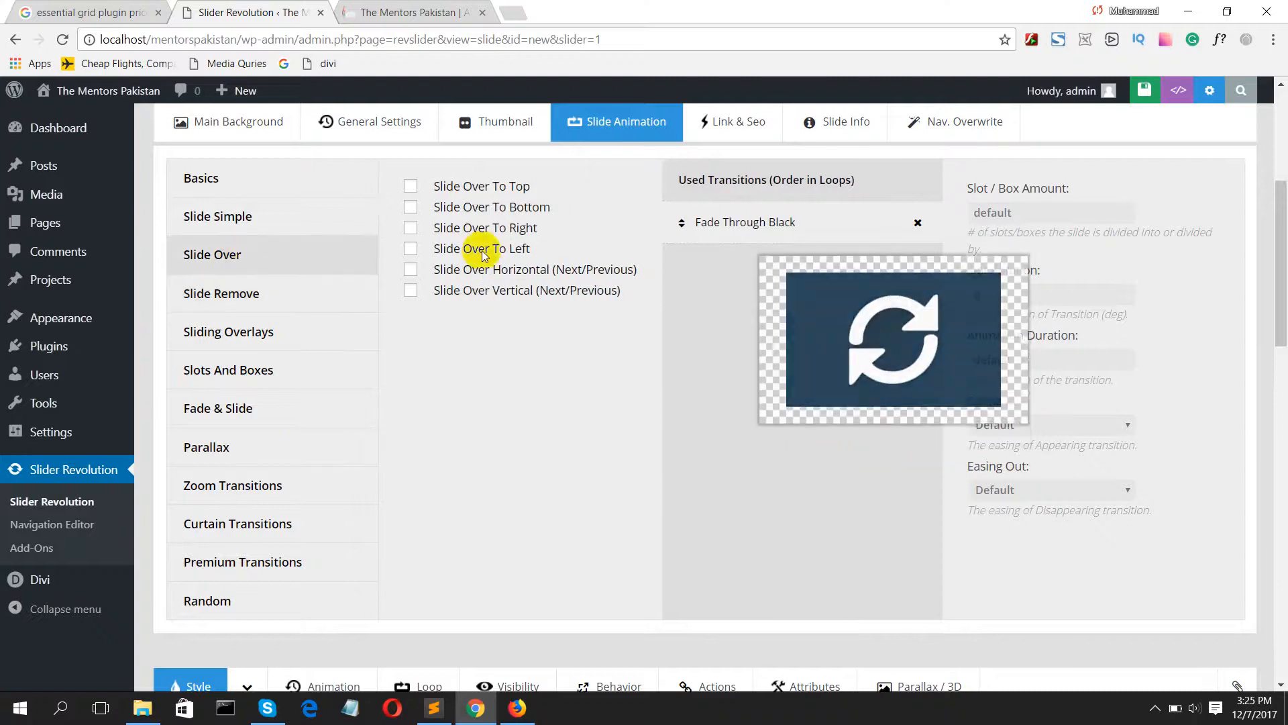
Step: Recheck the Zoom and Premium transition lists and the Slots And Boxes, Slide Remove, and Fade & Slide effects for a suitable transition
left_click(238, 486)
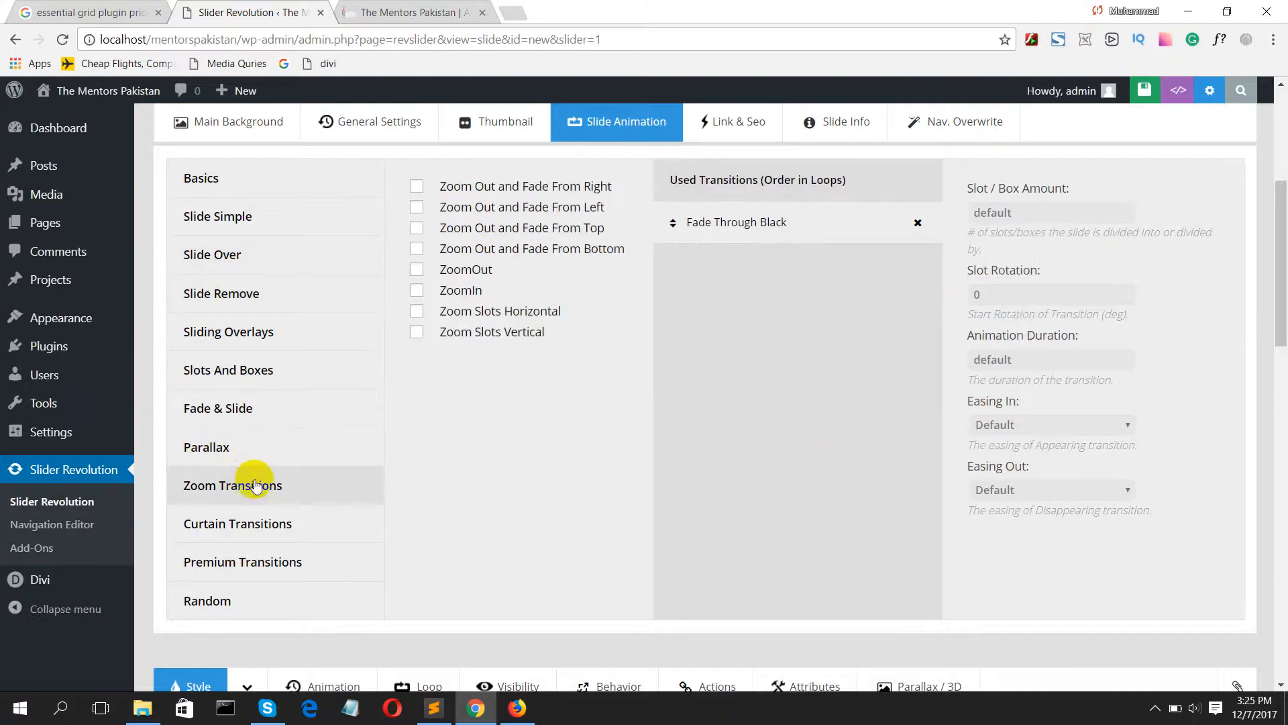
scroll(255, 493, "down", 3)
left_click(228, 439)
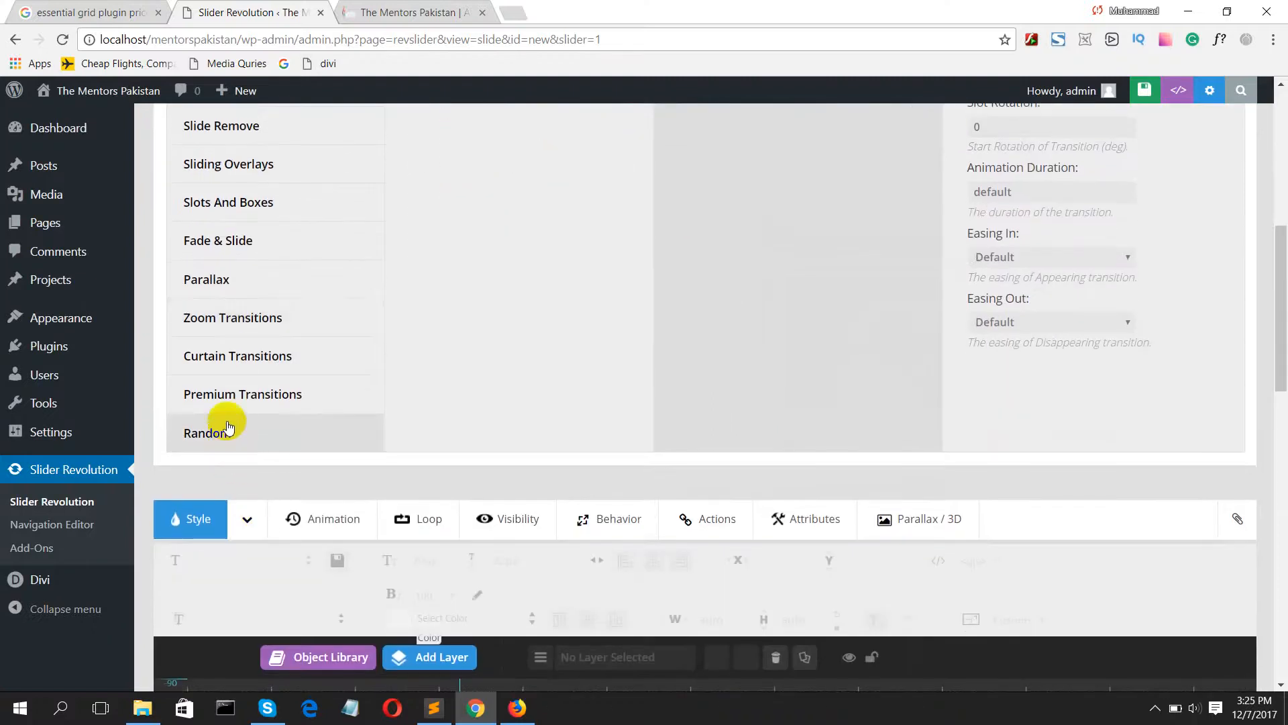
left_click(214, 396)
scroll(224, 365, "up", 3)
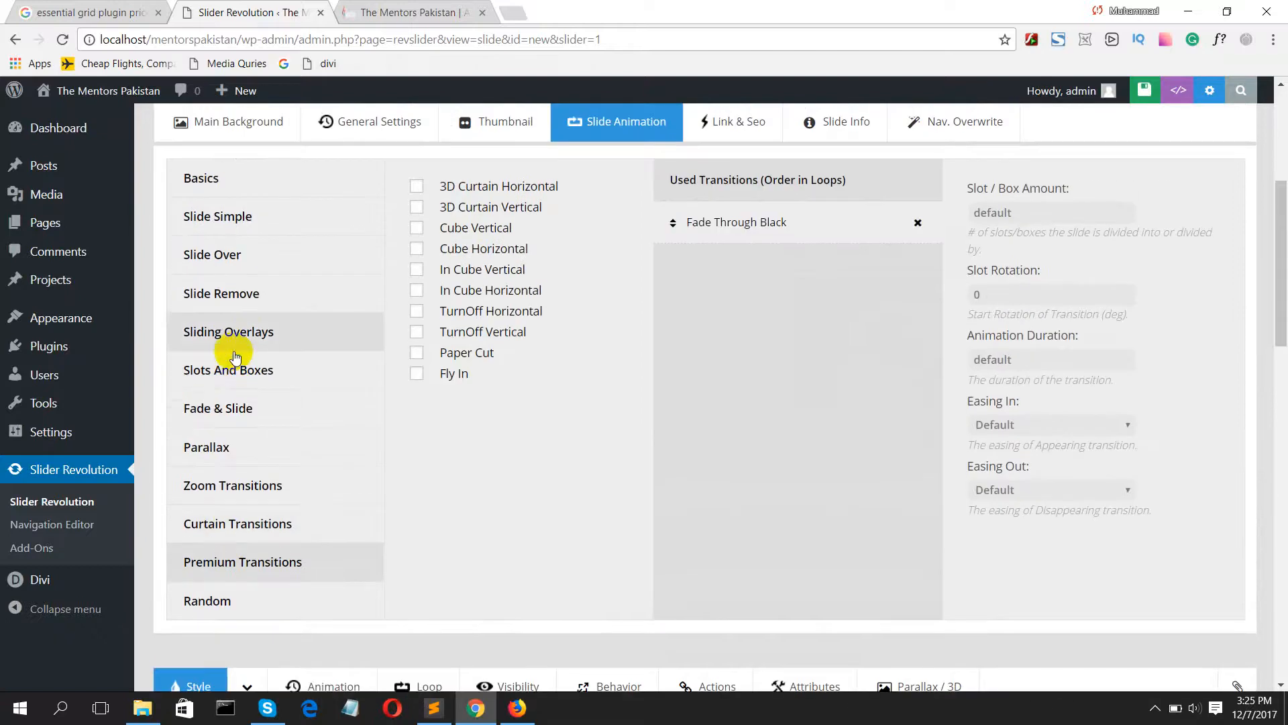
left_click(234, 412)
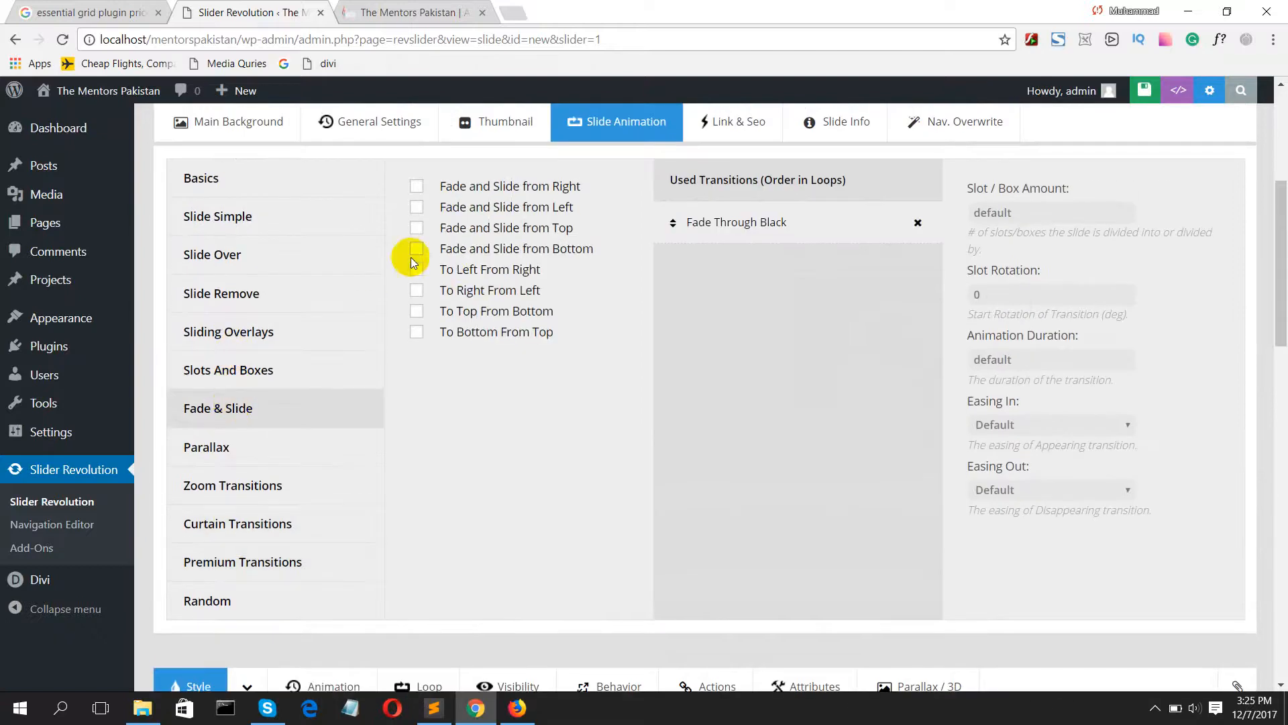
left_click(281, 367)
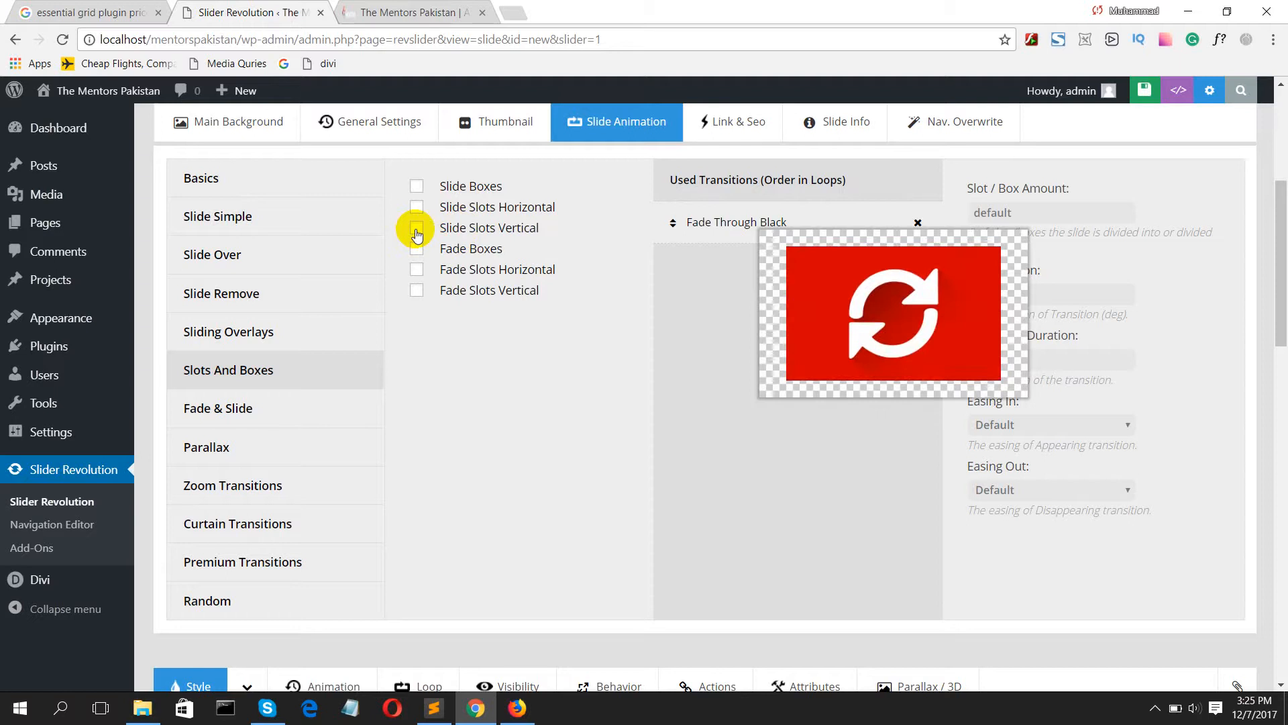
left_click(263, 294)
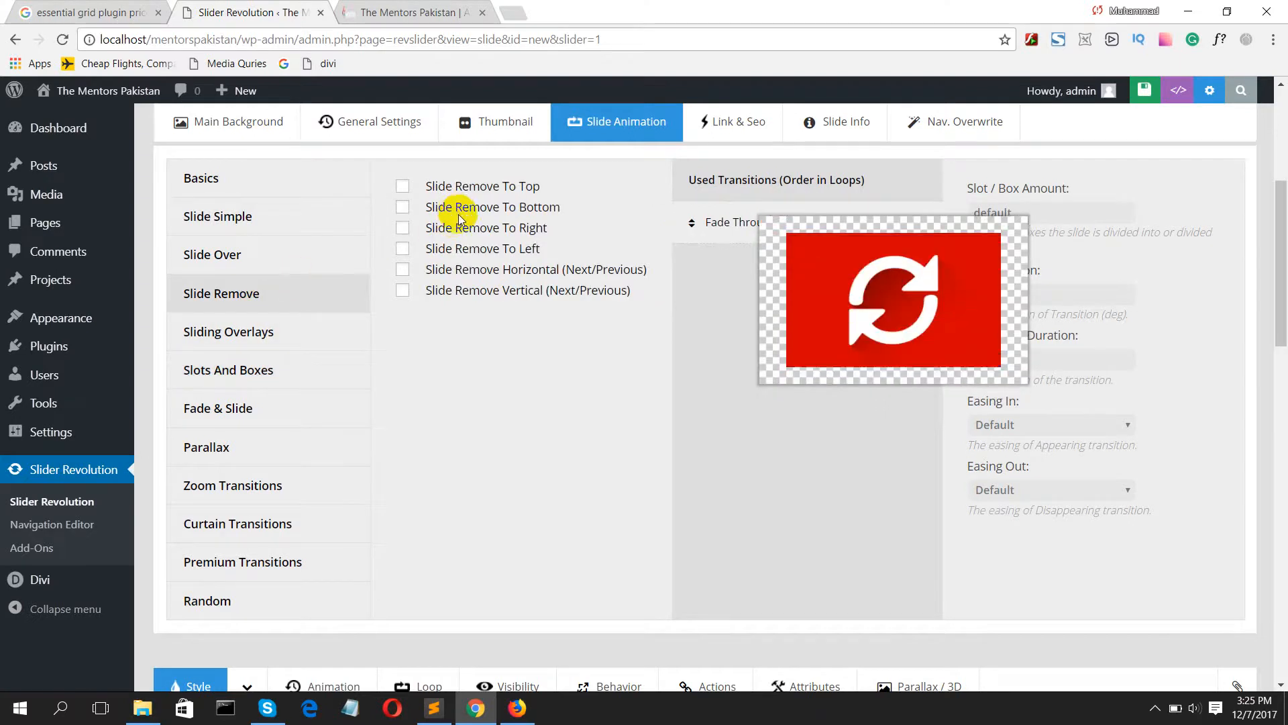
left_click(220, 410)
mouse_move(427, 259)
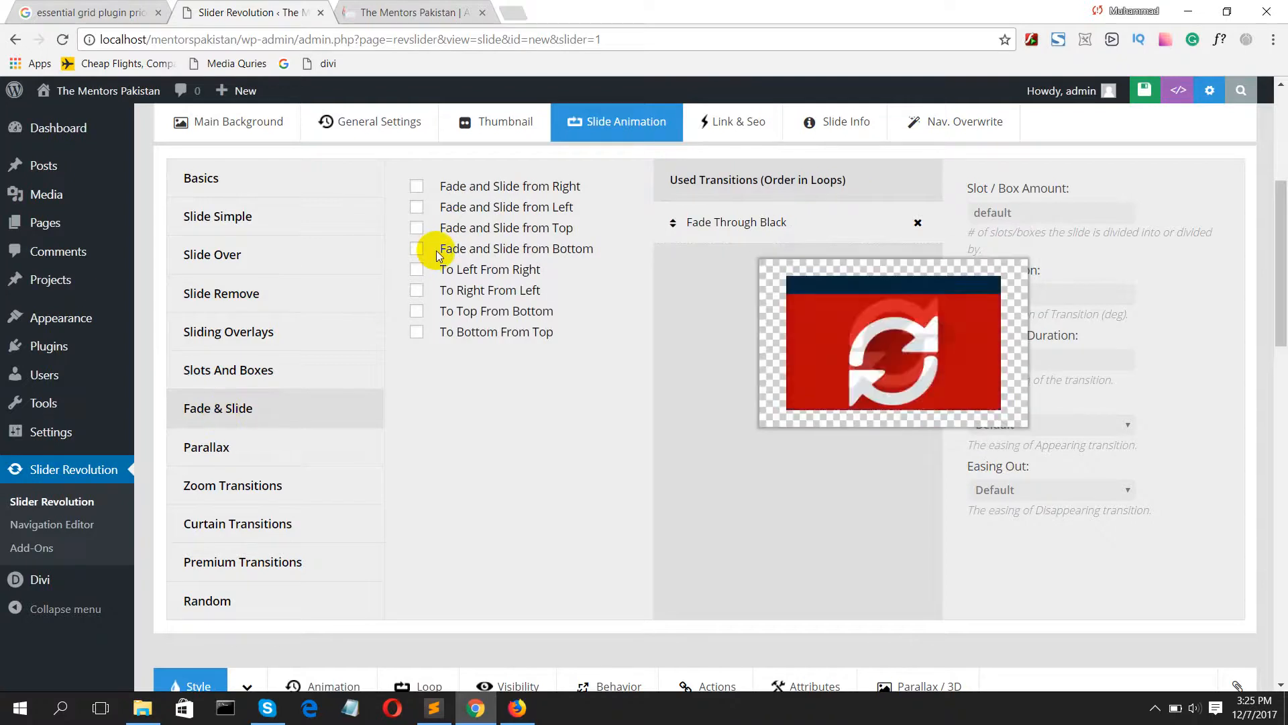
mouse_move(430, 236)
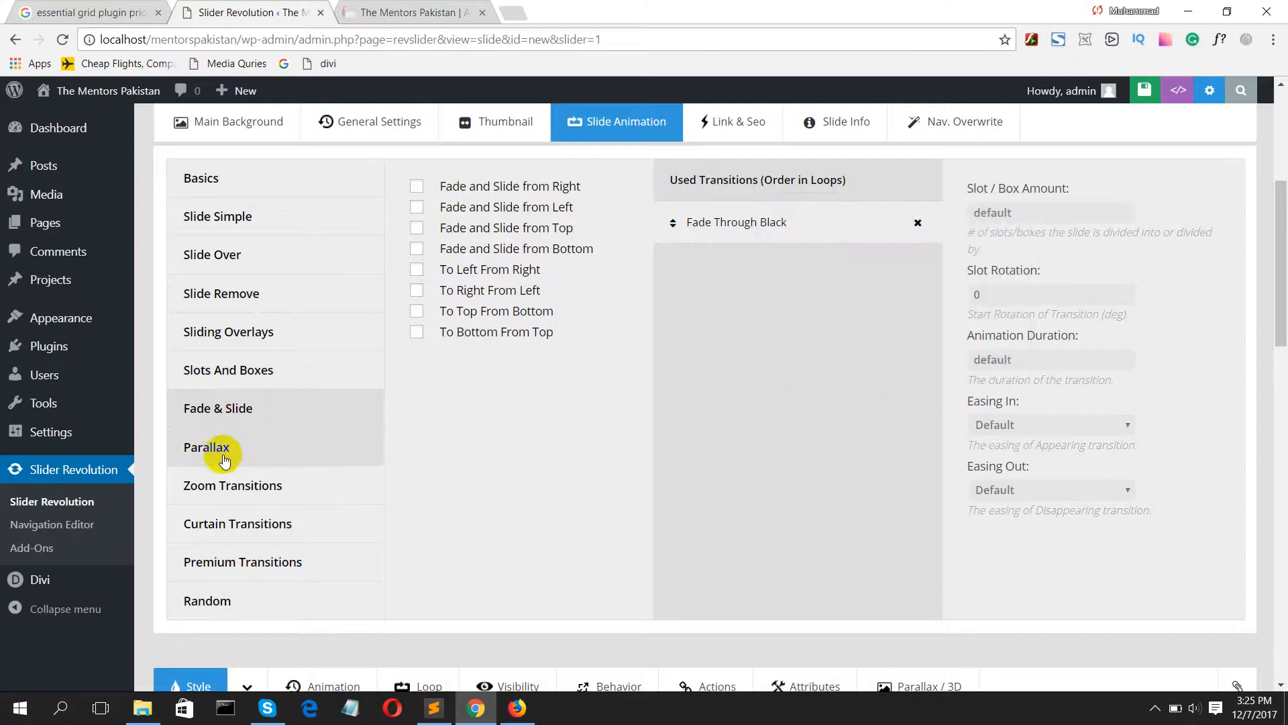
Step: Replace the slide's Fade Through Black transition with Zoom Slots Horizontal from the zoom transitions
left_click(230, 484)
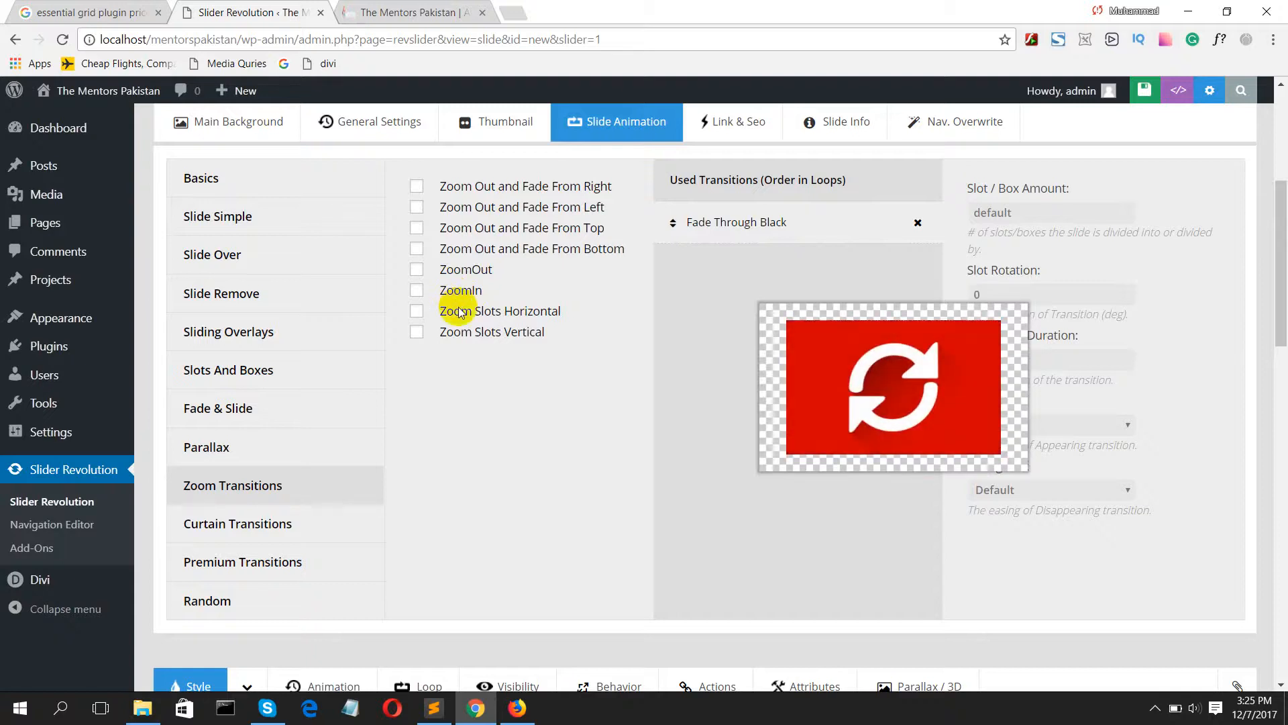
left_click(417, 311)
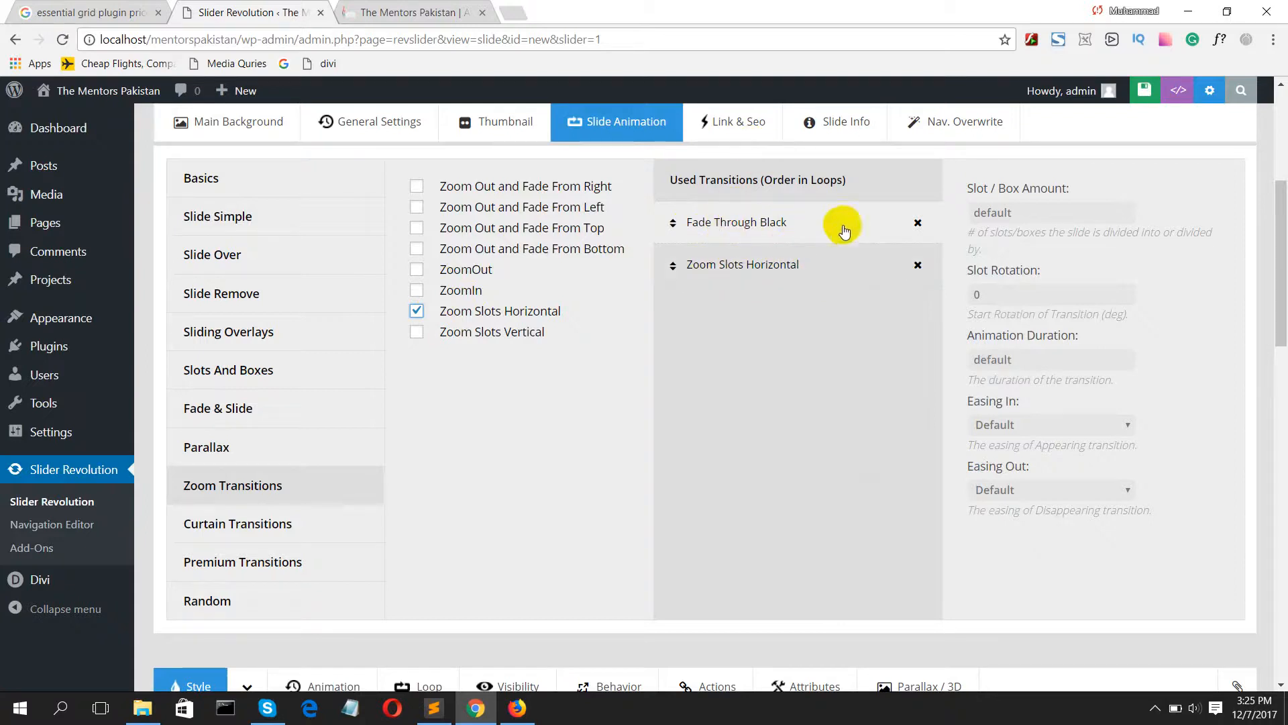
left_click(916, 222)
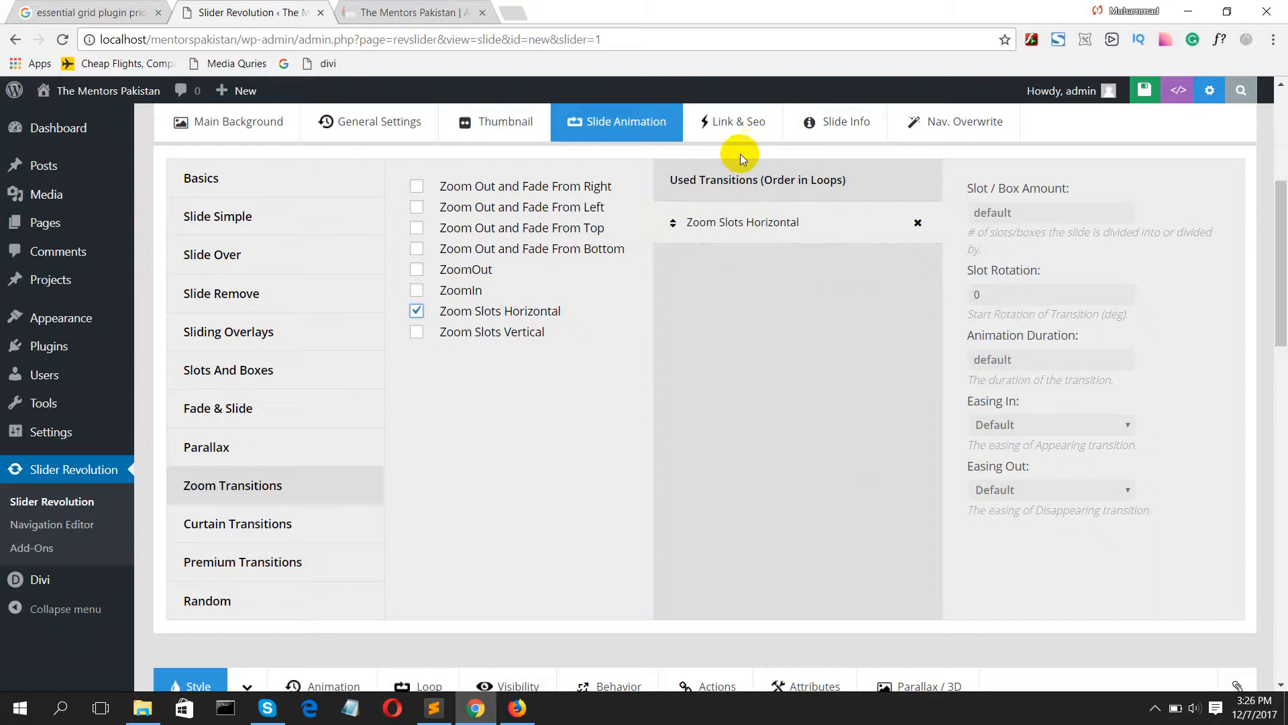
Step: Review the slide's info parameters and description field, and return to its general settings
scroll(798, 163, "up", 4)
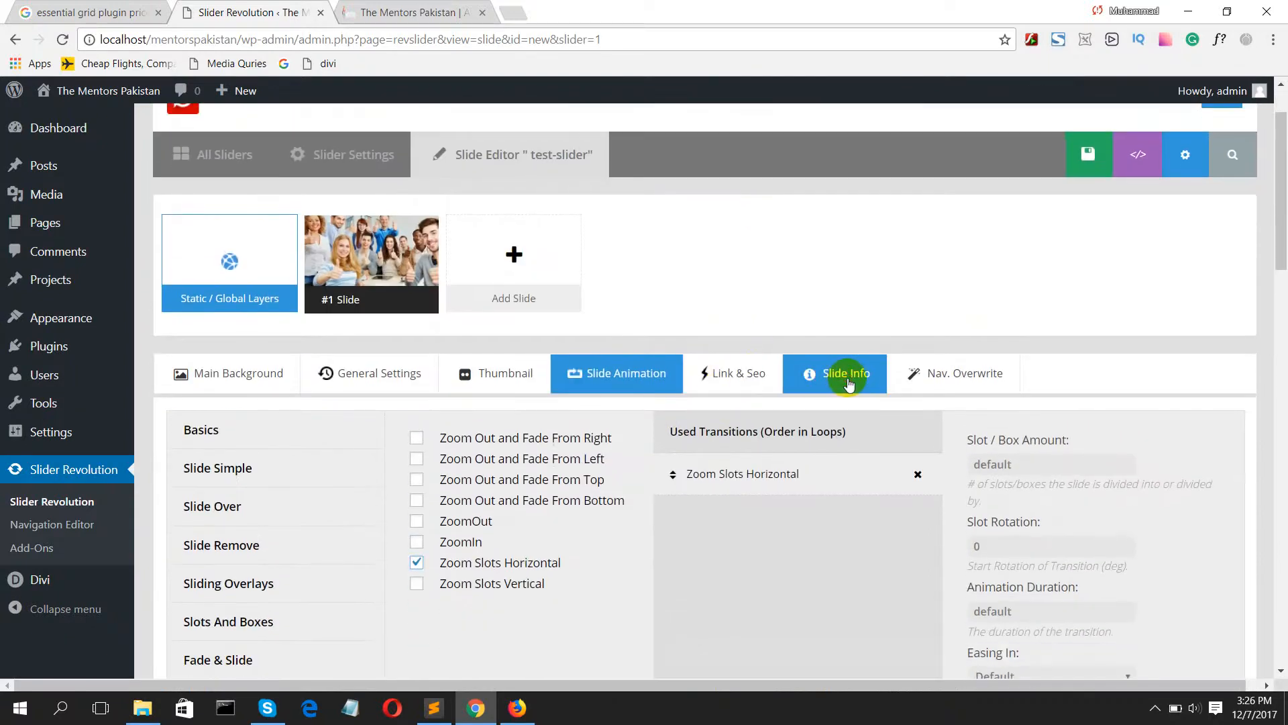
left_click(847, 384)
scroll(655, 448, "down", 3)
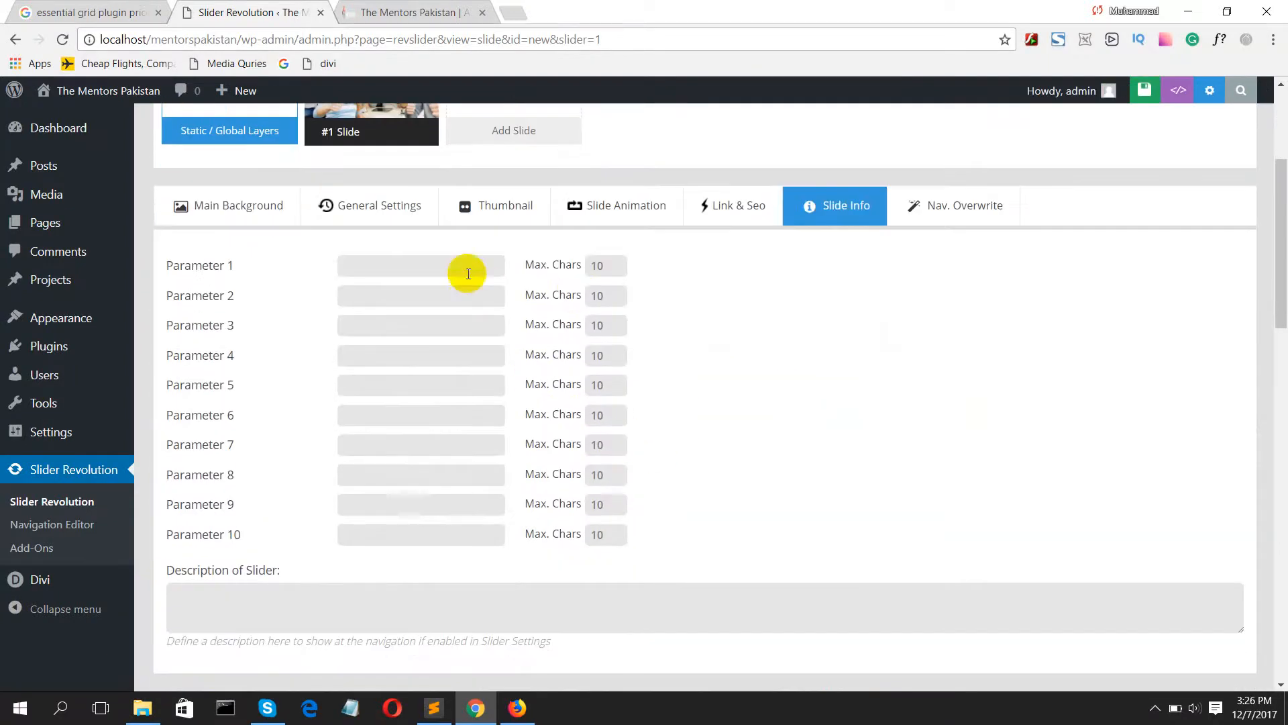
scroll(742, 279, "up", 3)
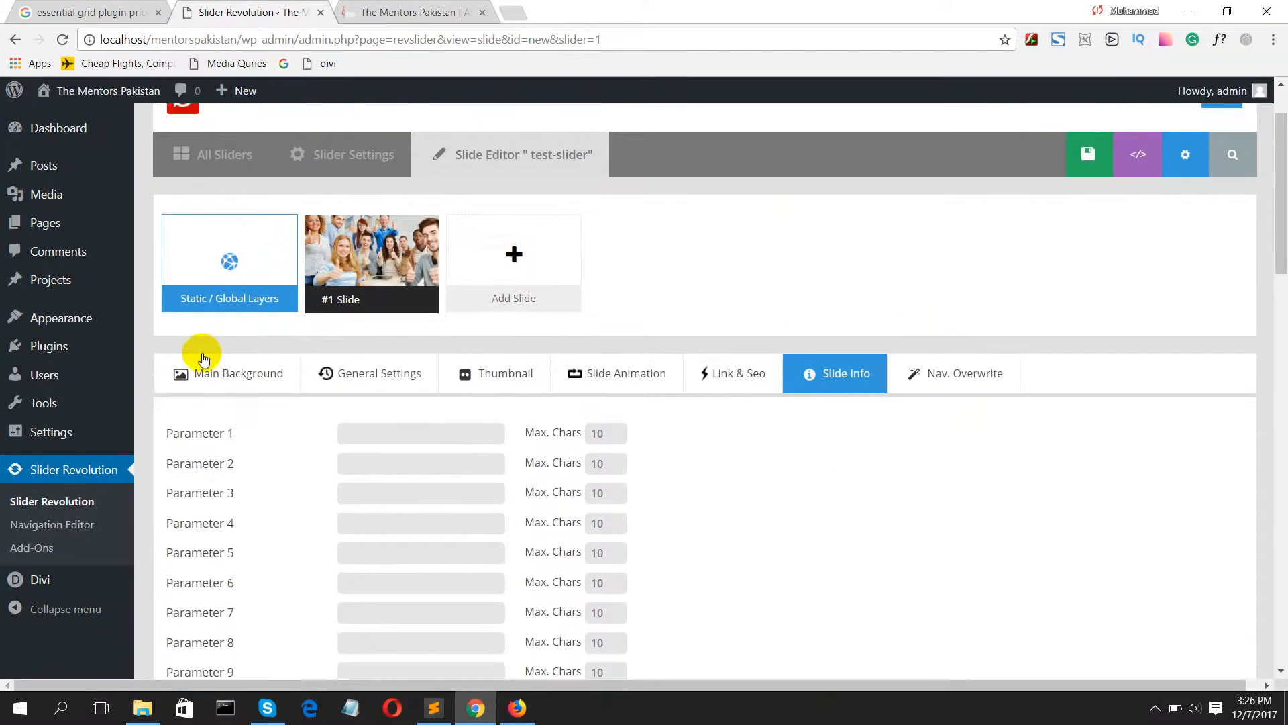
left_click(387, 384)
Step: Examine the layer Animation, Loop and Visibility options, the slide timeline, and the choices for adding a slide
scroll(593, 340, "down", 10)
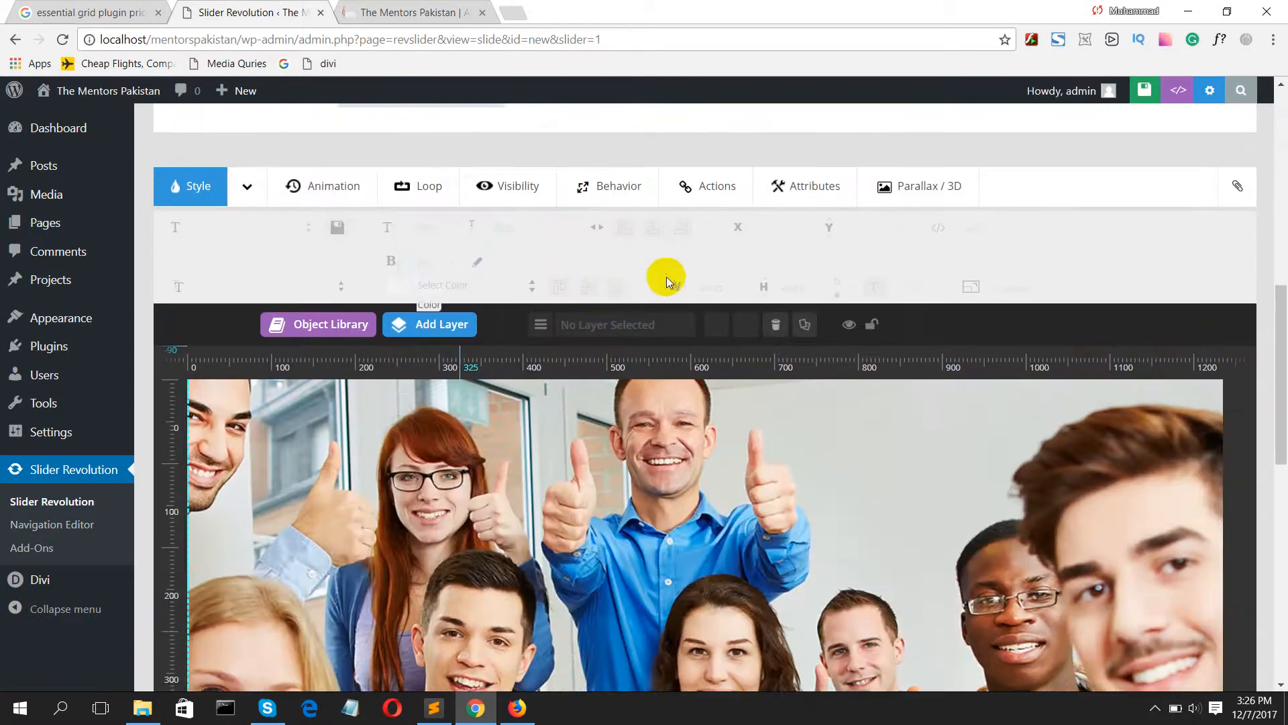
scroll(624, 240, "down", 1)
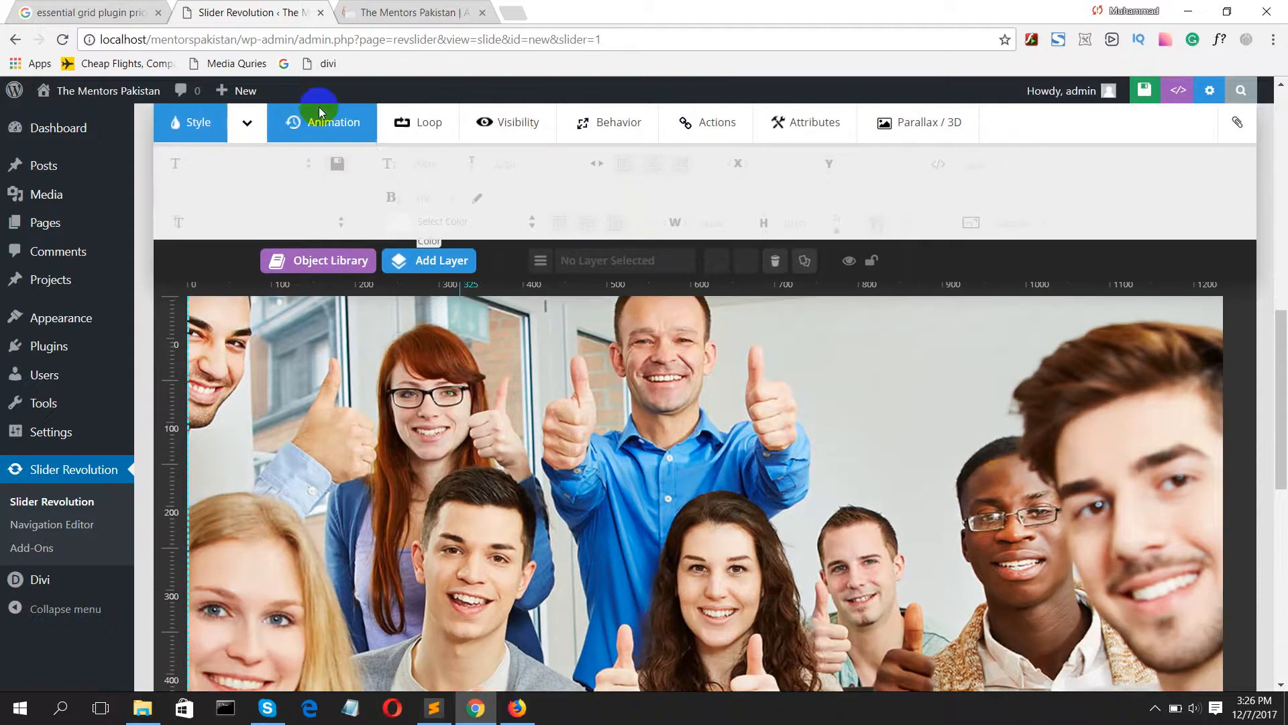
left_click(302, 123)
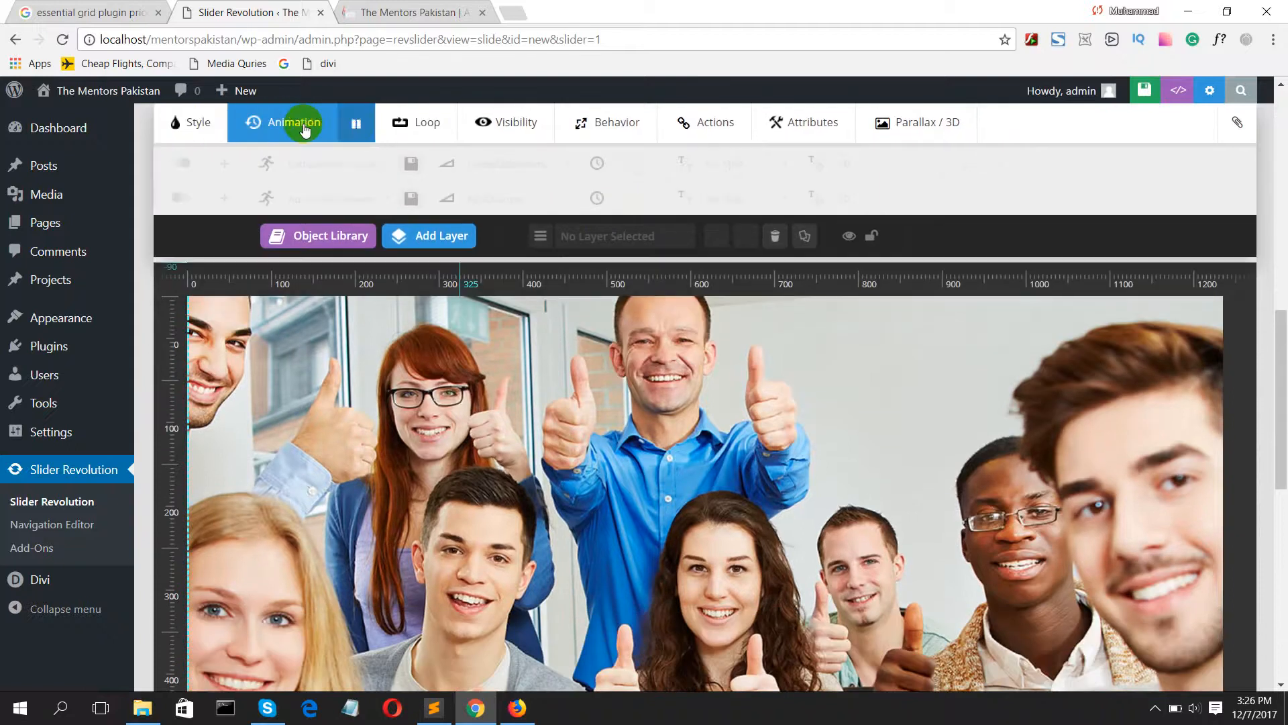
left_click(426, 123)
left_click(480, 123)
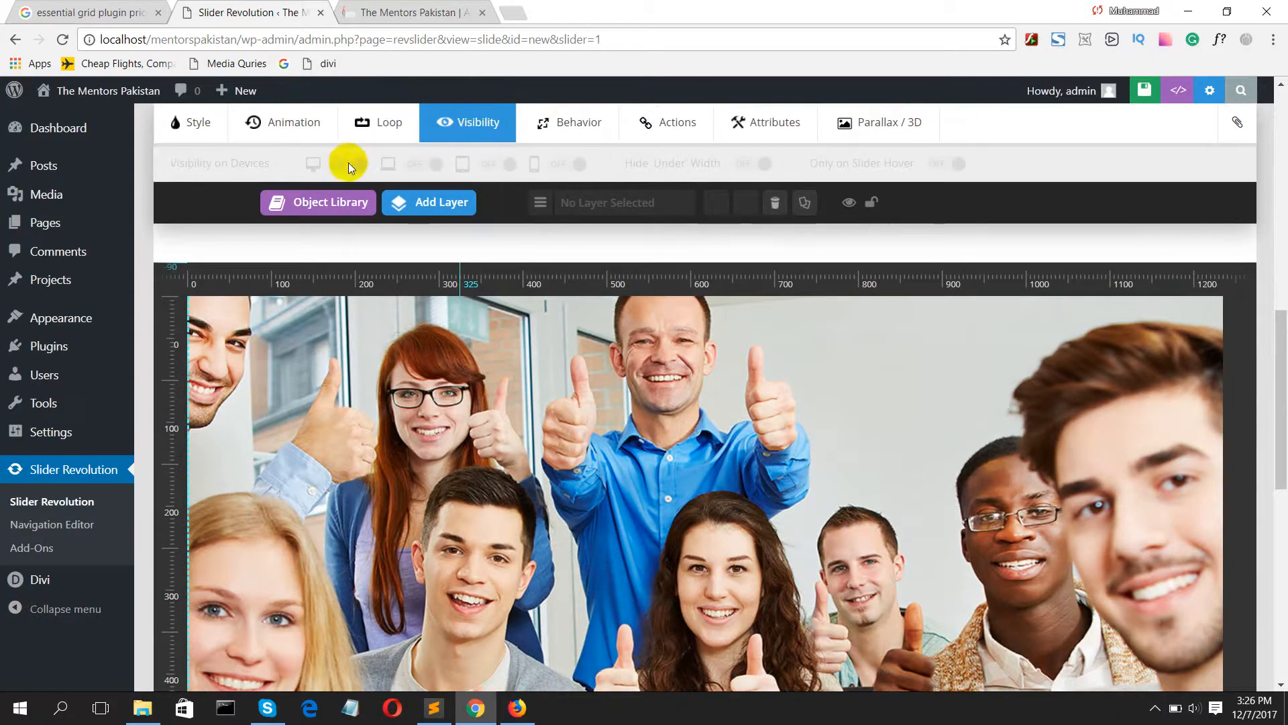
scroll(432, 262, "down", 3)
scroll(508, 347, "down", 5)
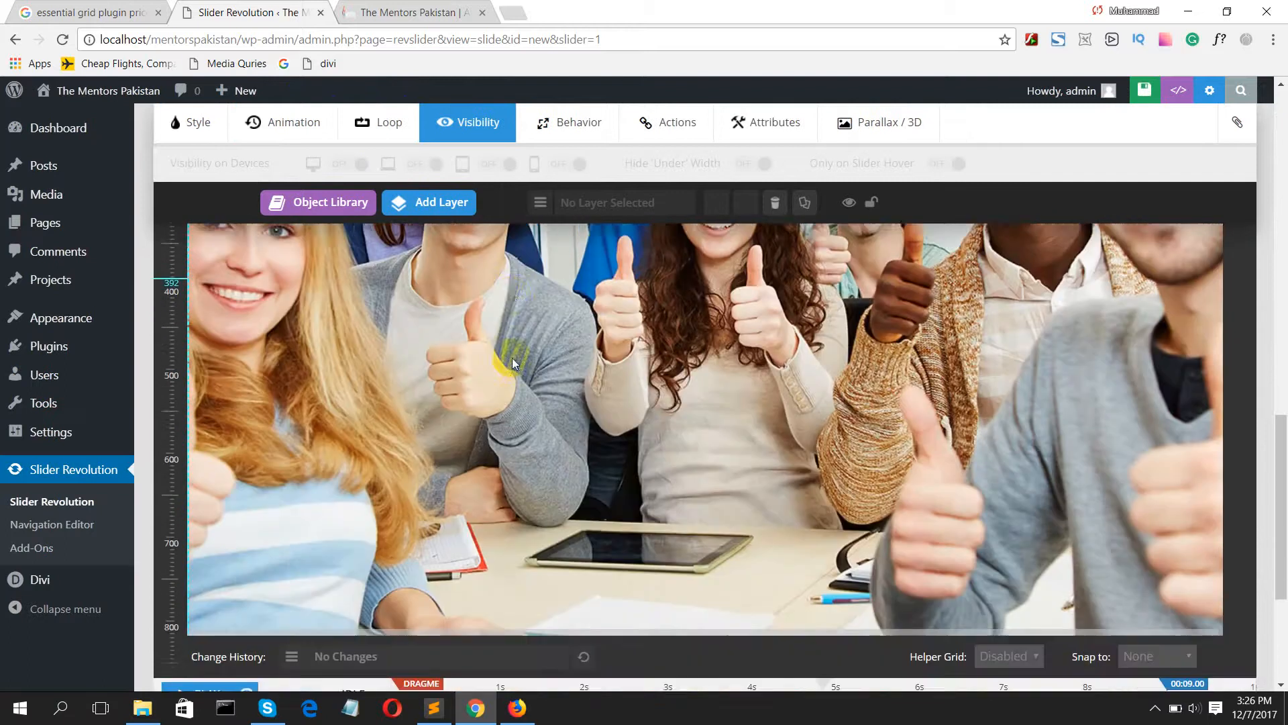
scroll(512, 363, "down", 2)
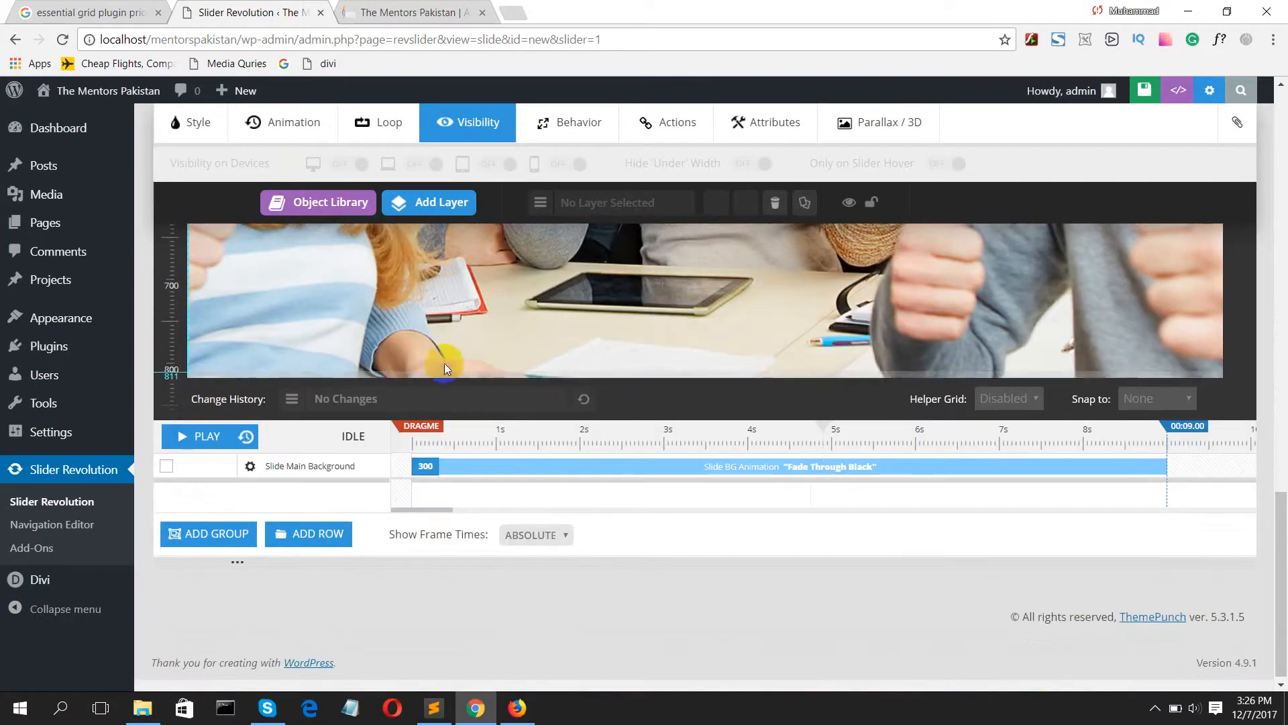
scroll(445, 366, "up", 5)
scroll(444, 364, "up", 10)
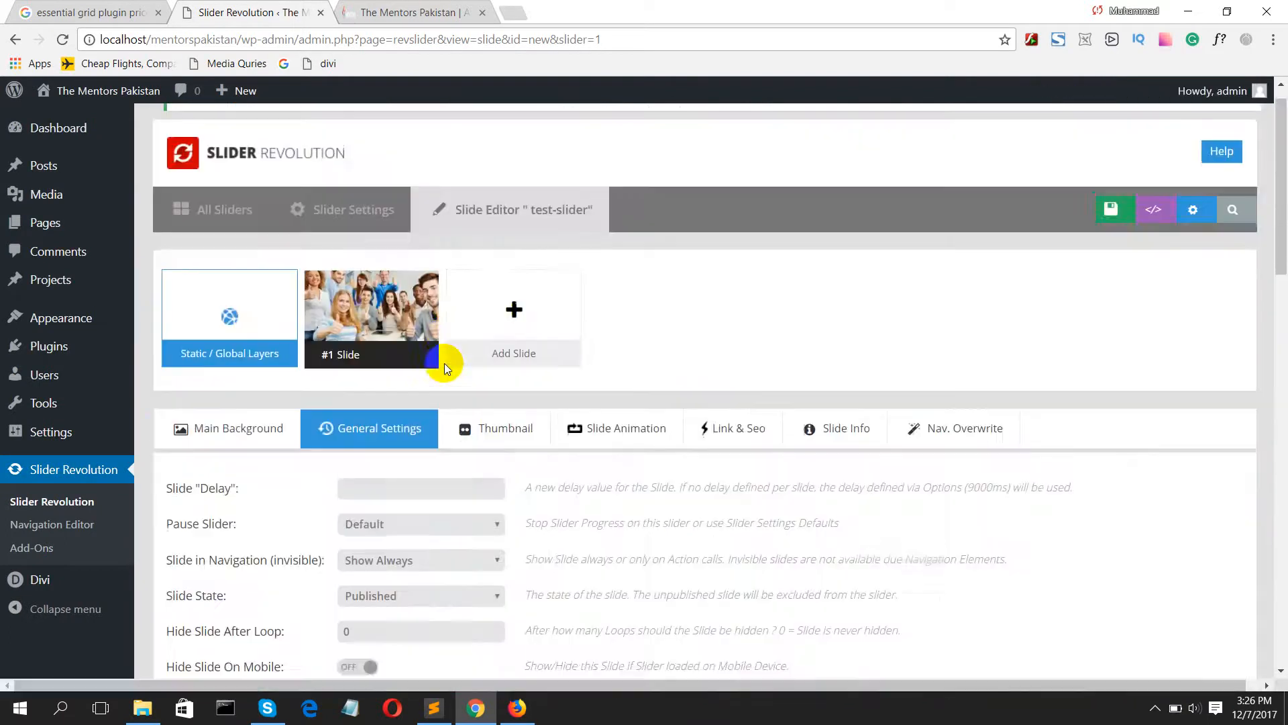
mouse_move(461, 354)
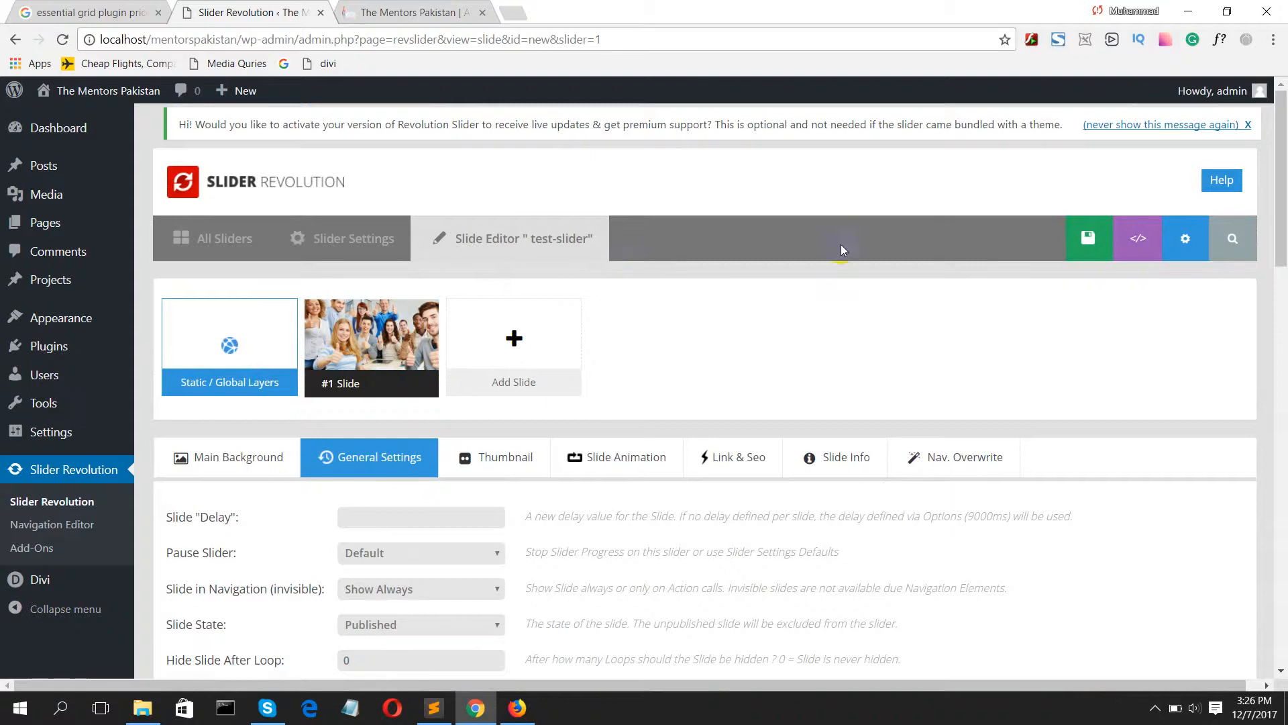
left_click(1061, 239)
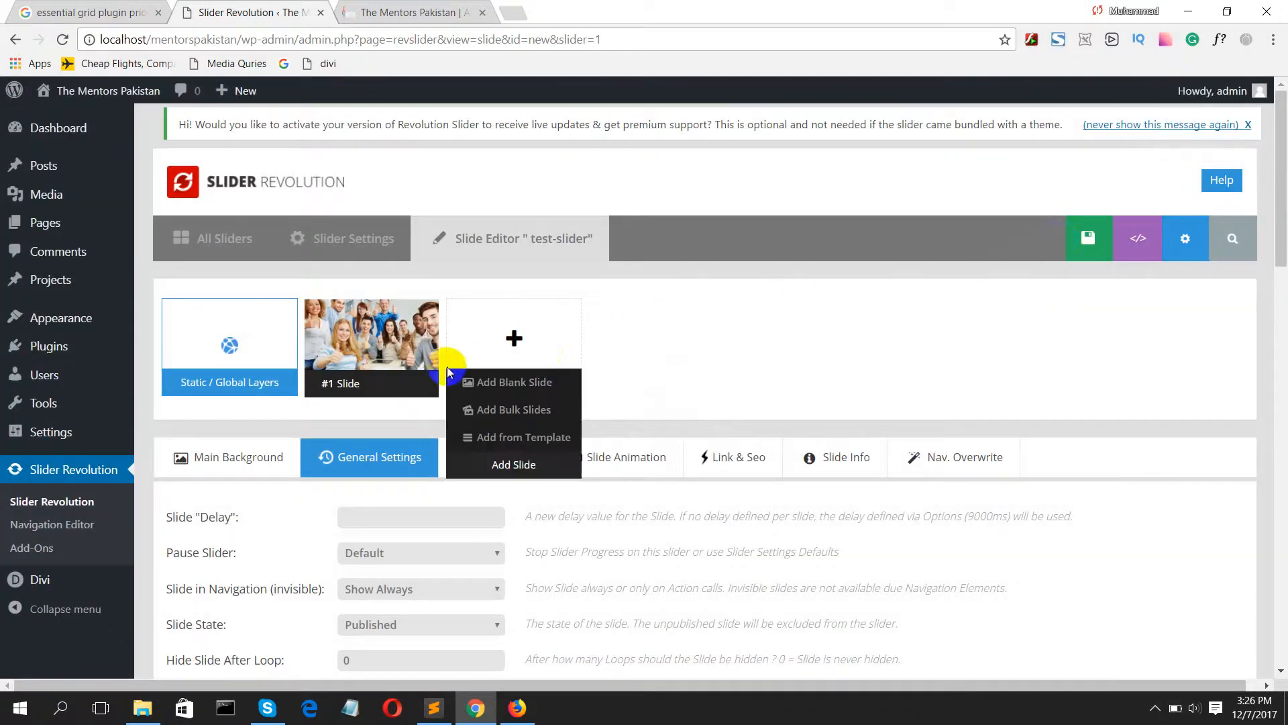
mouse_move(374, 359)
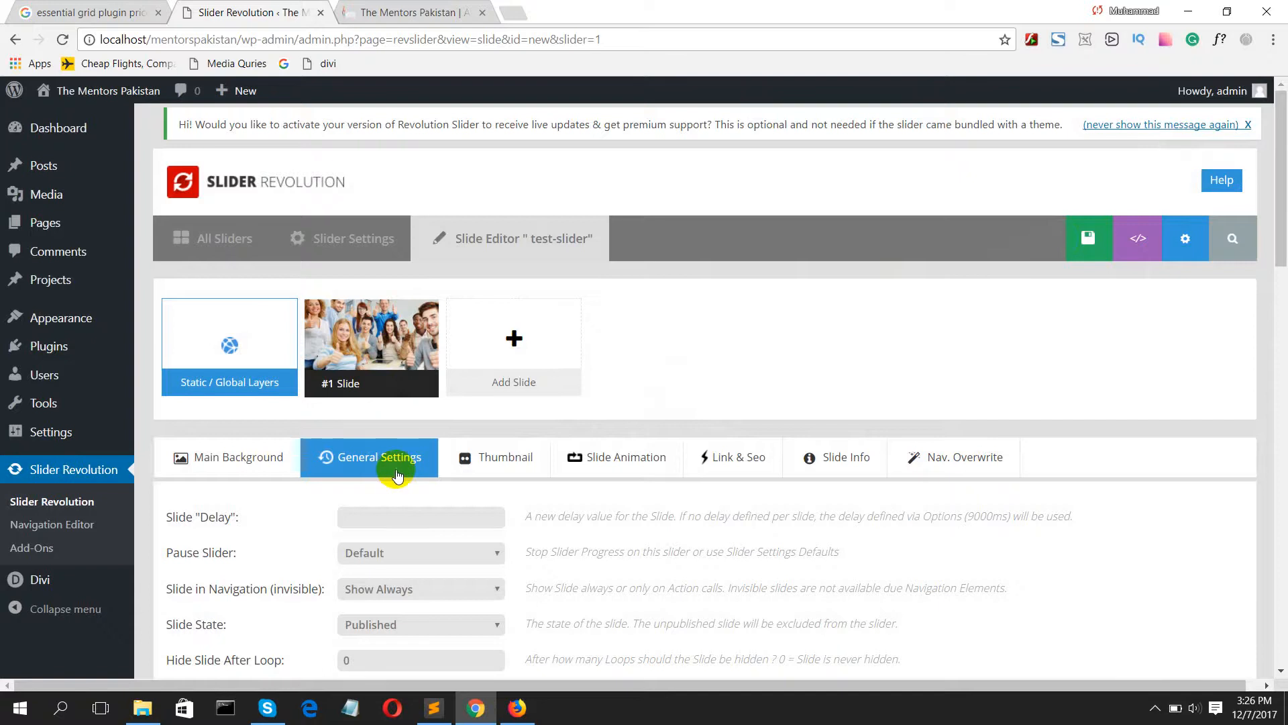
Step: Review the main background's source settings, including the options for image source size, alt text, background fit and background position
scroll(439, 467, "down", 3)
scroll(402, 450, "up", 5)
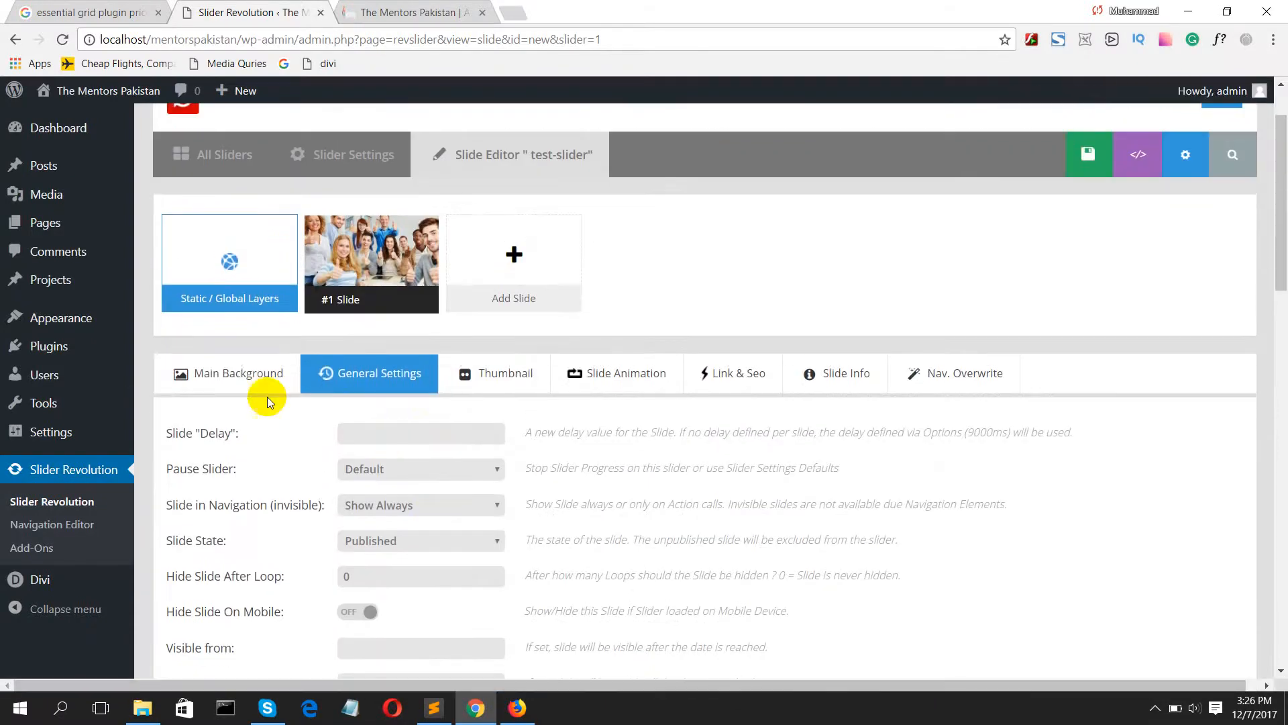
left_click(246, 382)
scroll(416, 473, "down", 1)
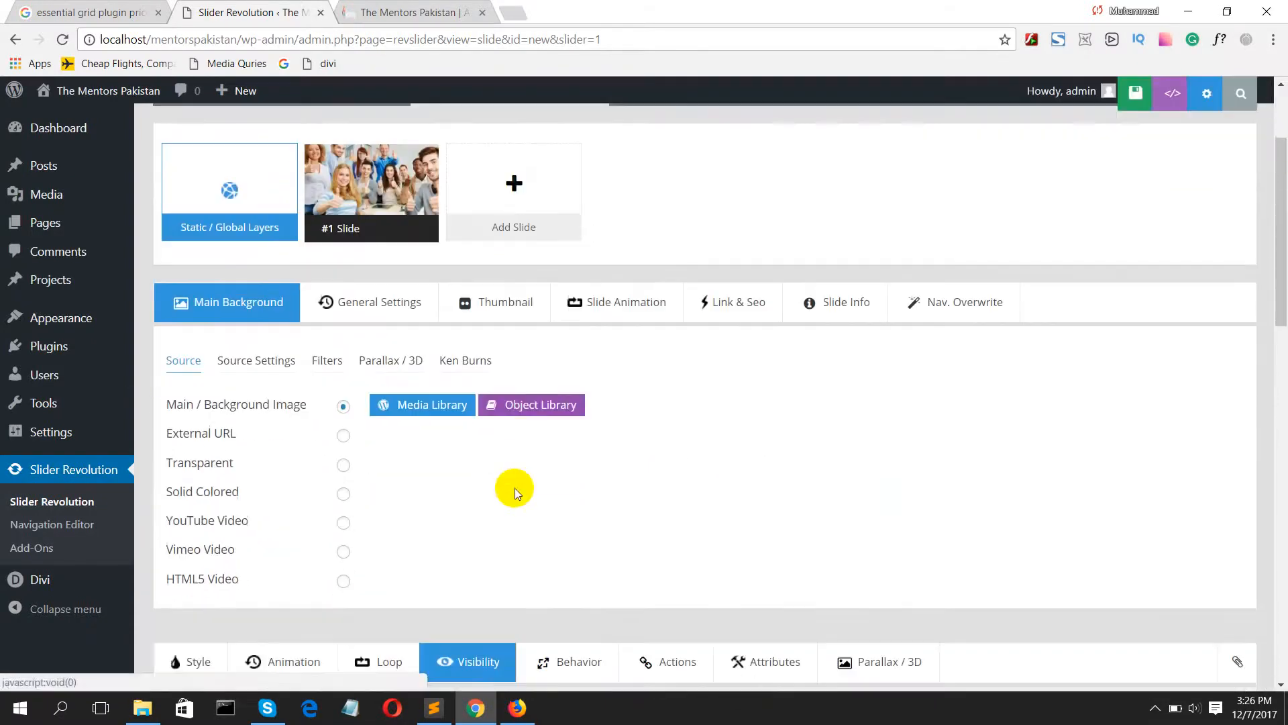
left_click(271, 350)
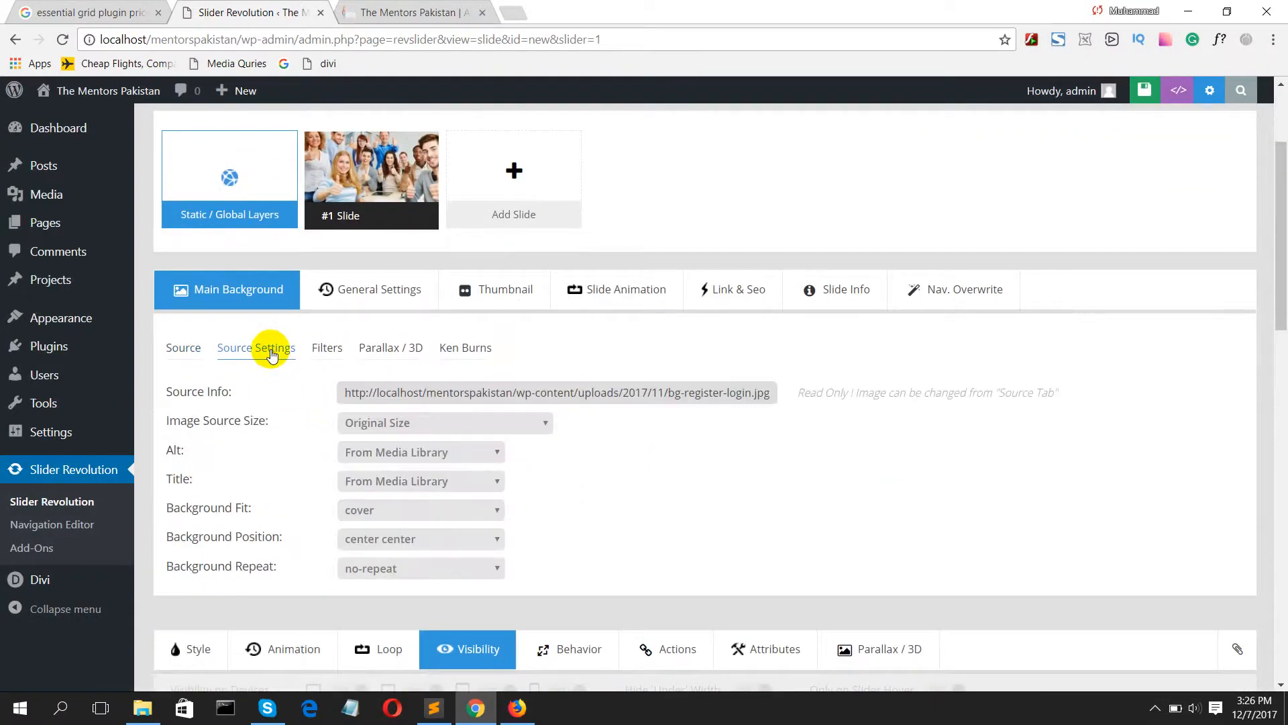
left_click(424, 423)
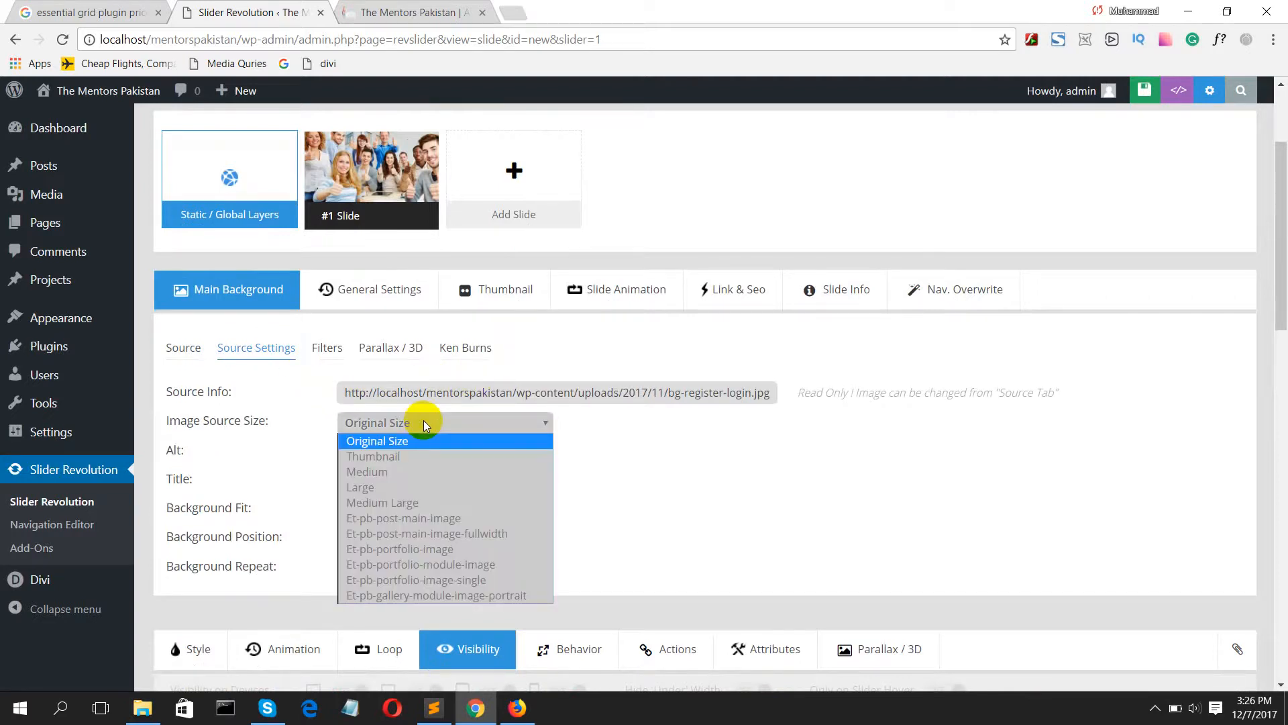
left_click(412, 428)
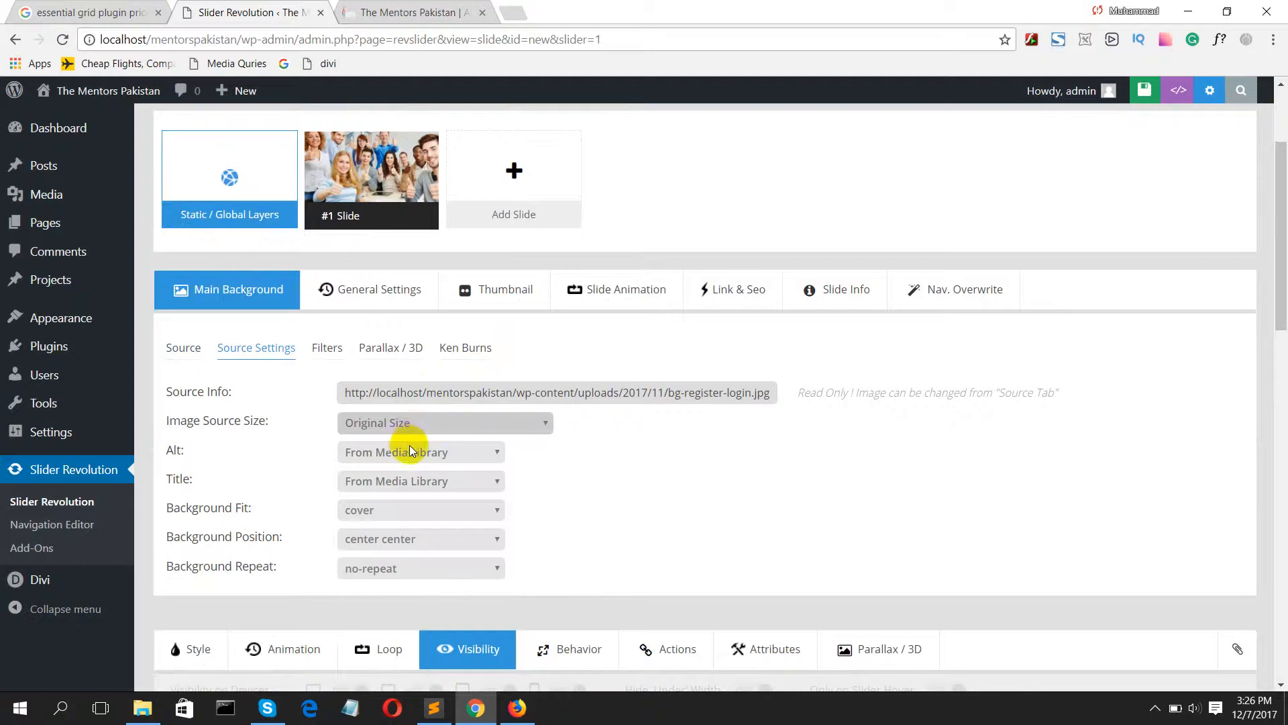
left_click(411, 449)
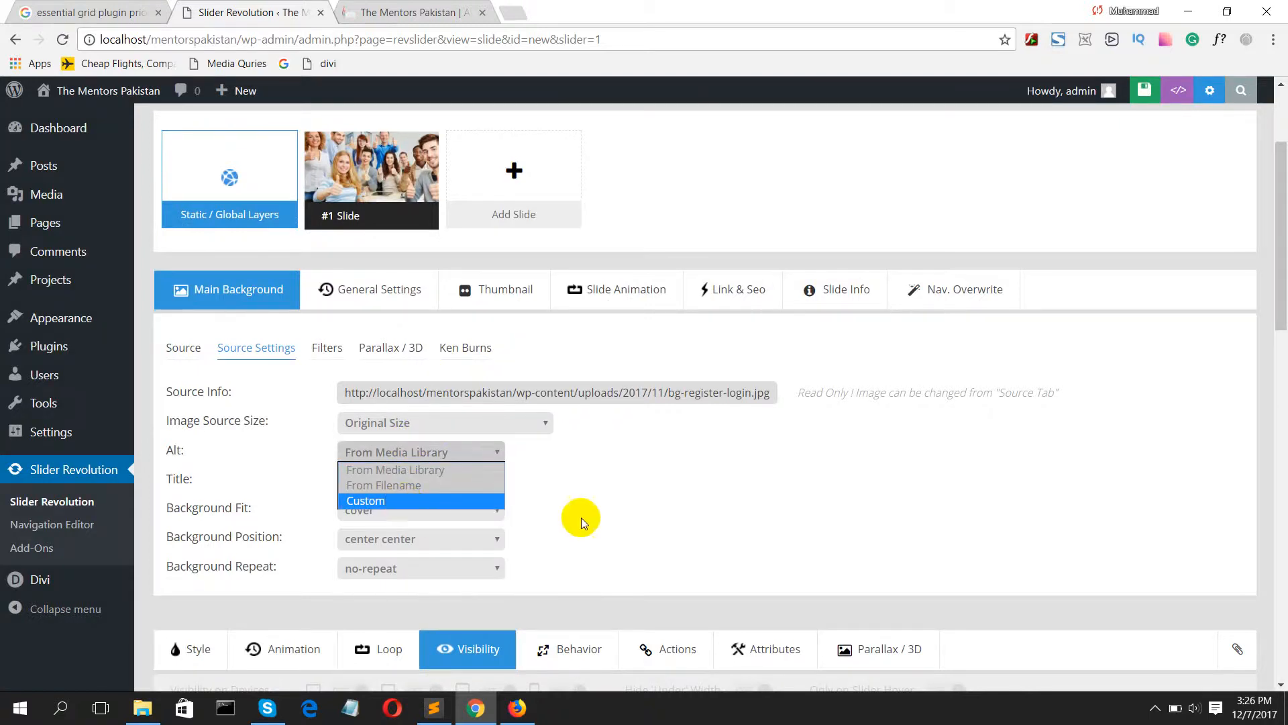
left_click(536, 524)
left_click(397, 511)
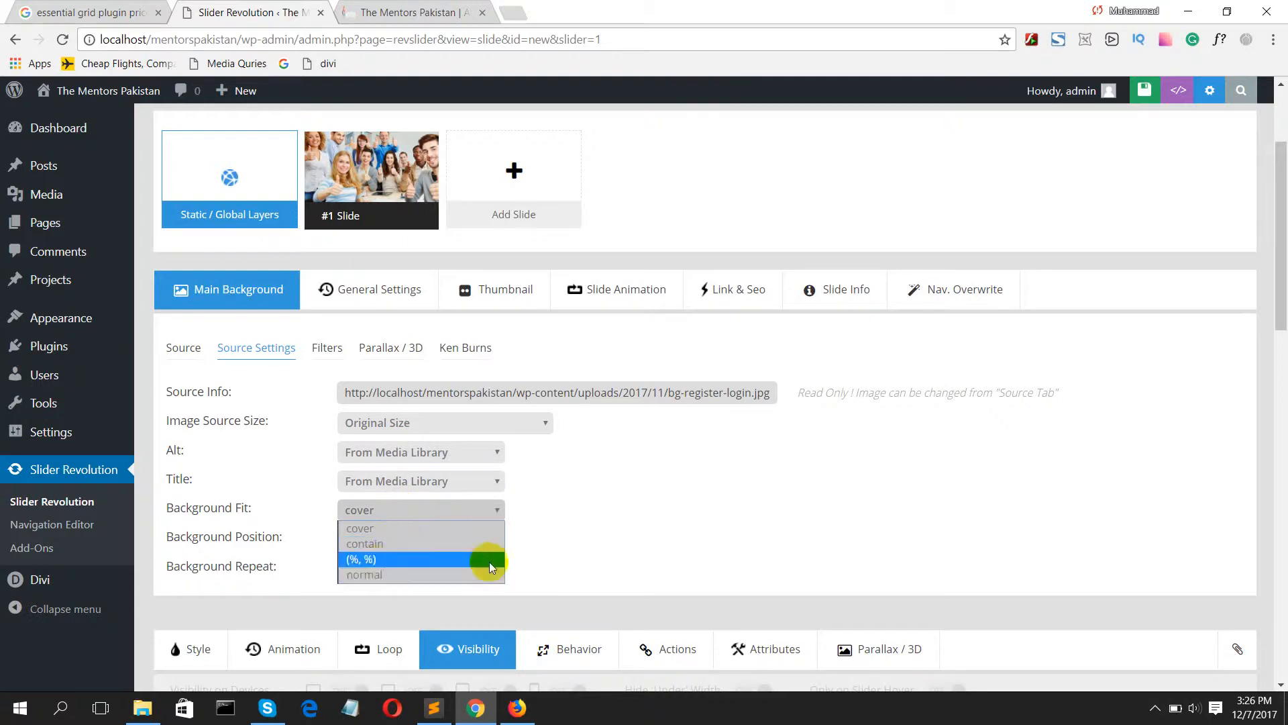
left_click(600, 542)
left_click(380, 545)
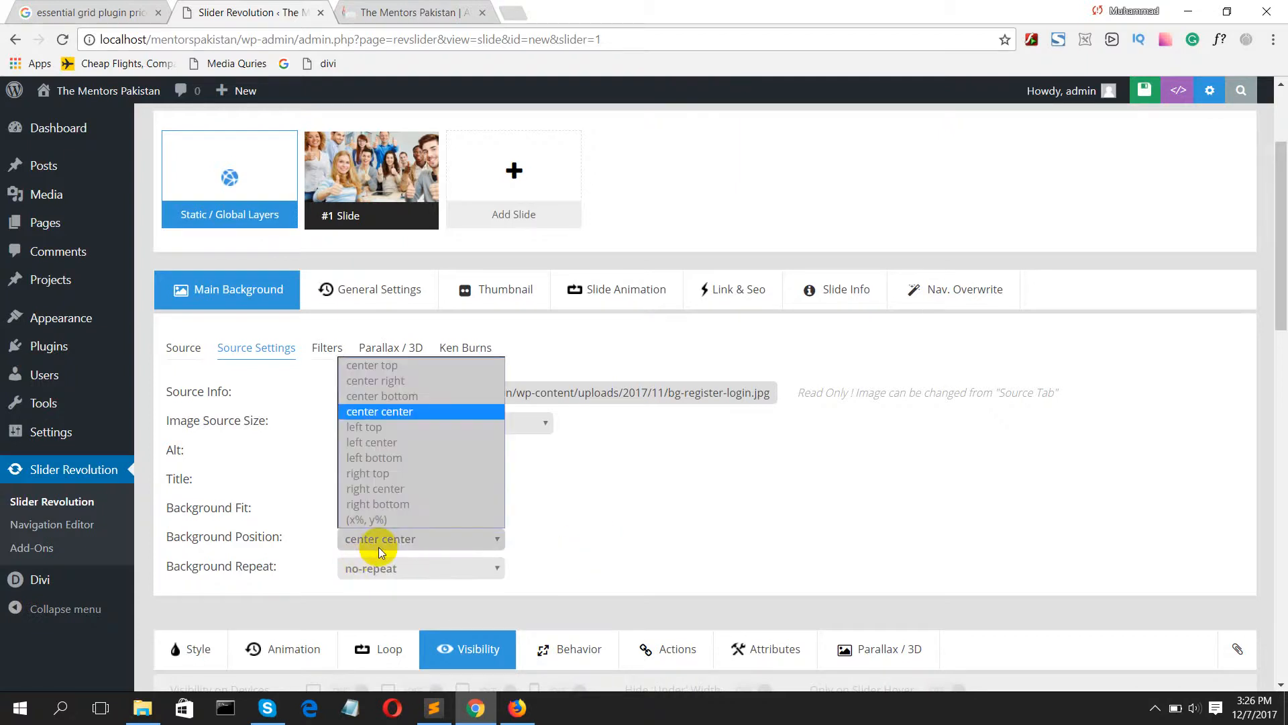
left_click(380, 555)
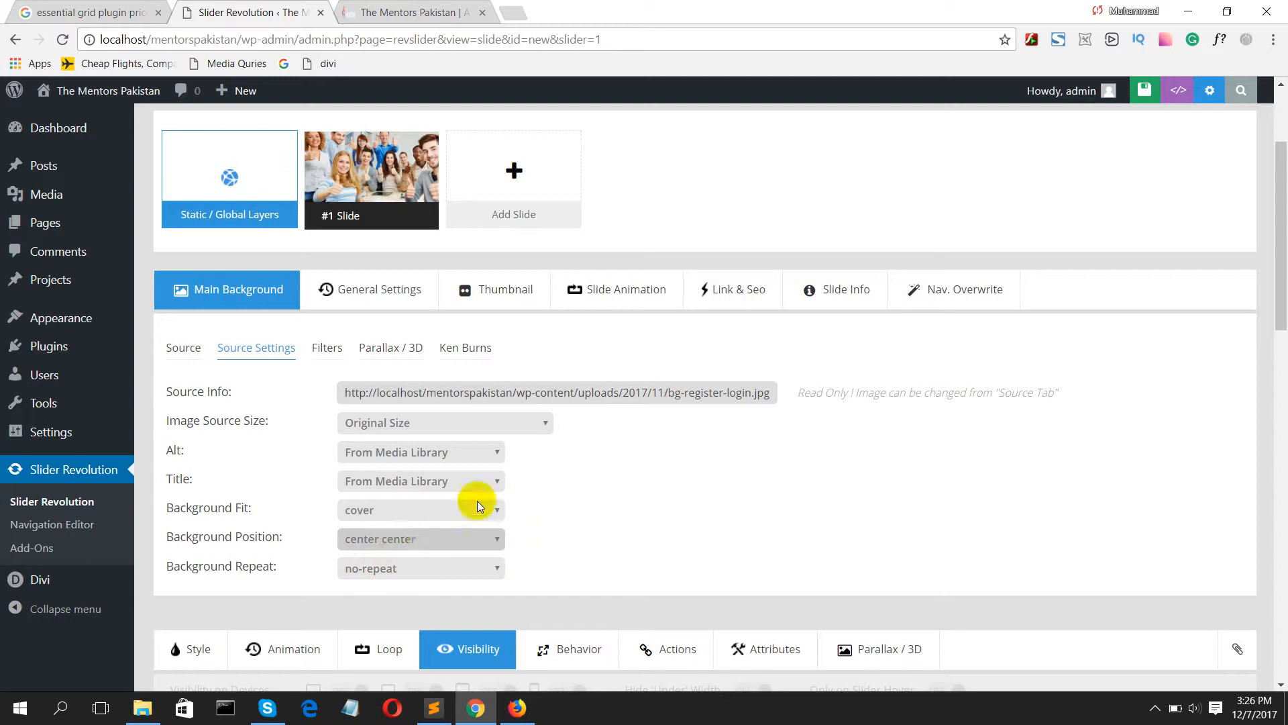
Step: Apply the Clarendon filter to the slide's main background
left_click(332, 348)
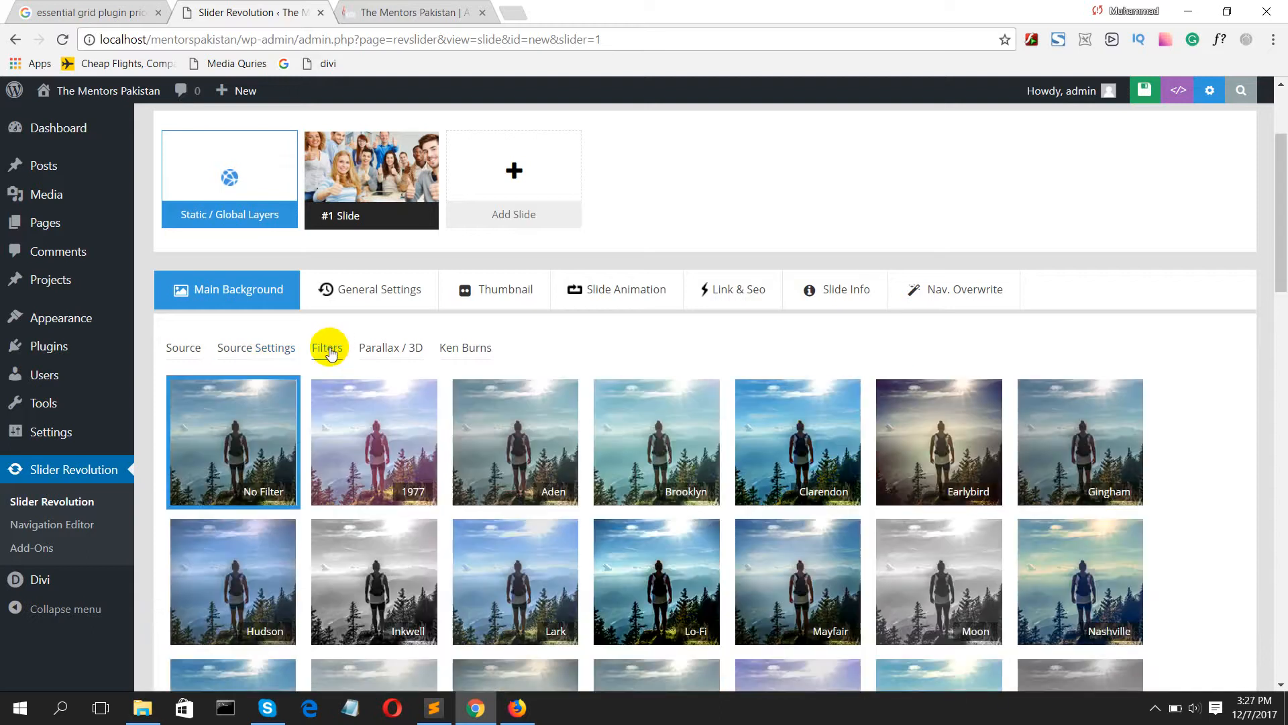
scroll(944, 507, "down", 3)
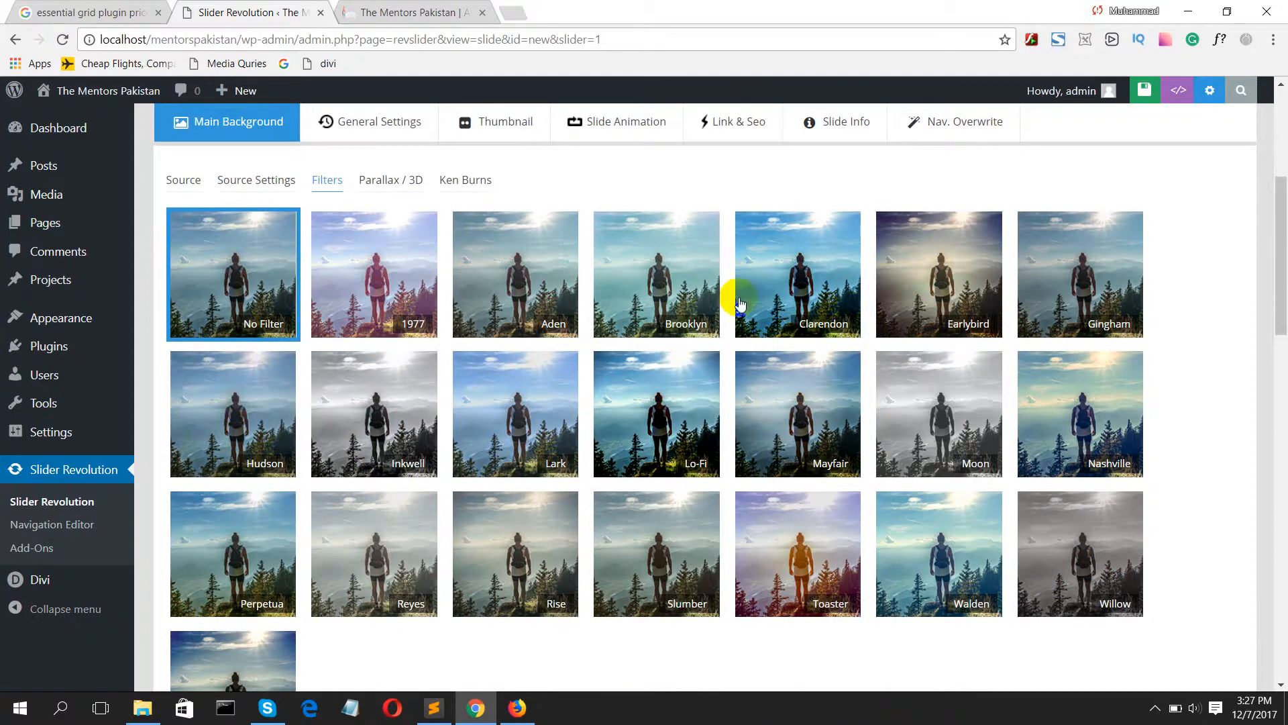
left_click(800, 287)
scroll(344, 360, "up", 3)
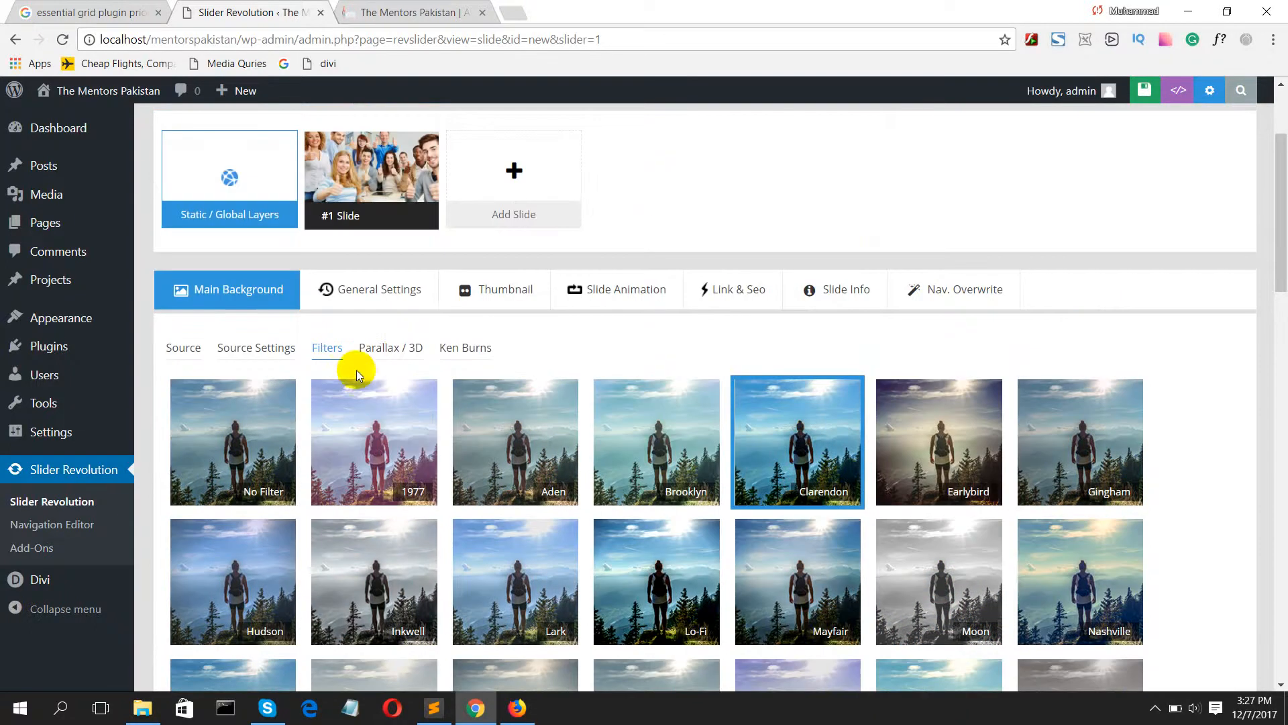
Step: Check the main background's Parallax / 3D options and where the slider settings are reached
left_click(387, 351)
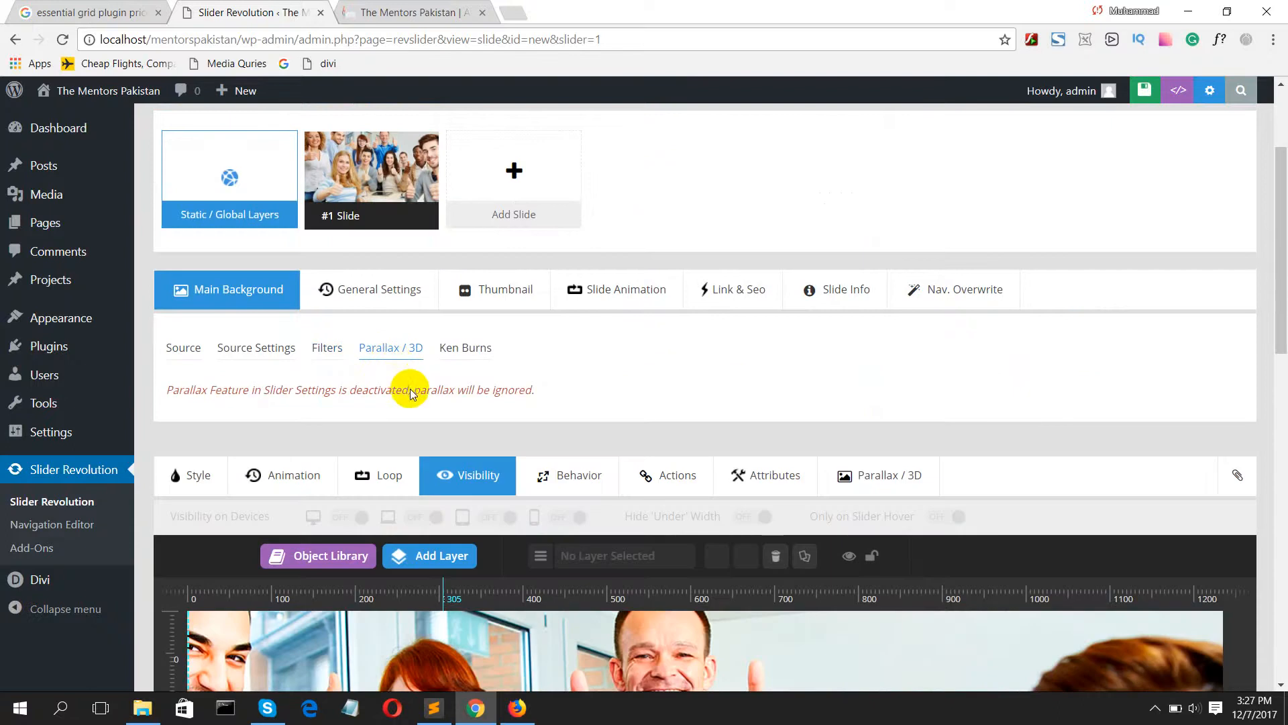
scroll(1236, 210, "up", 3)
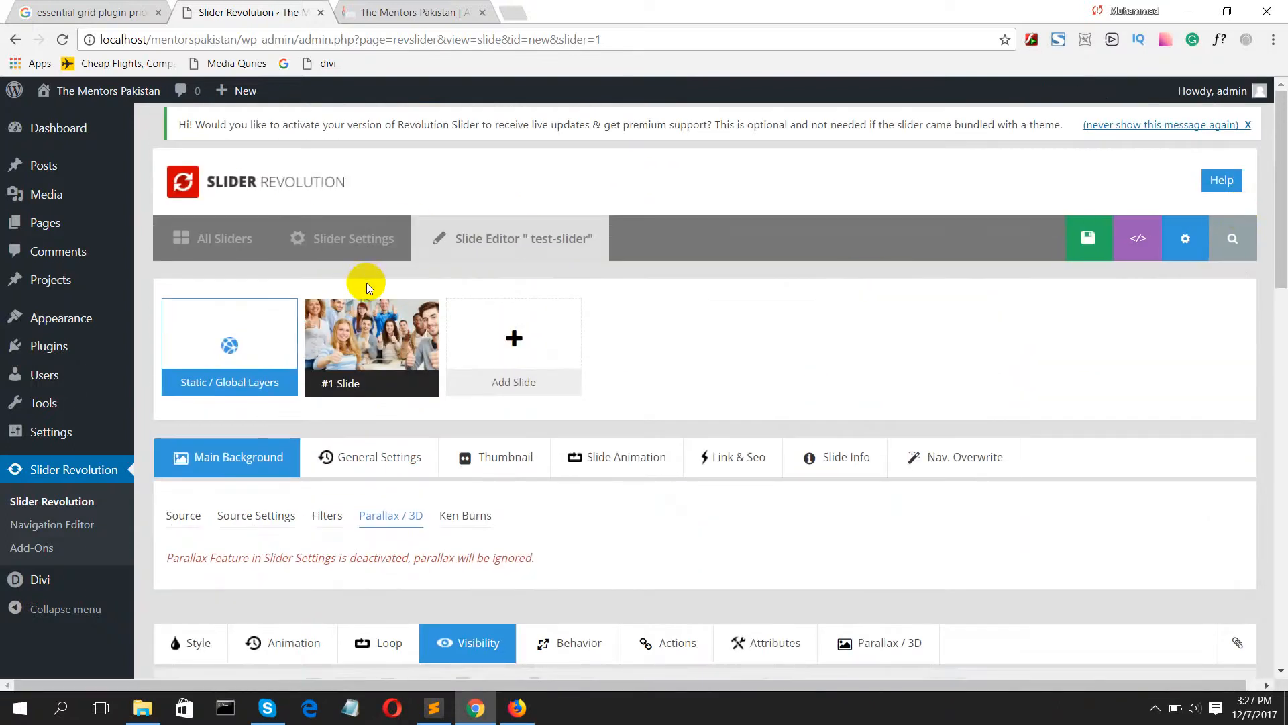
scroll(367, 289, "down", 3)
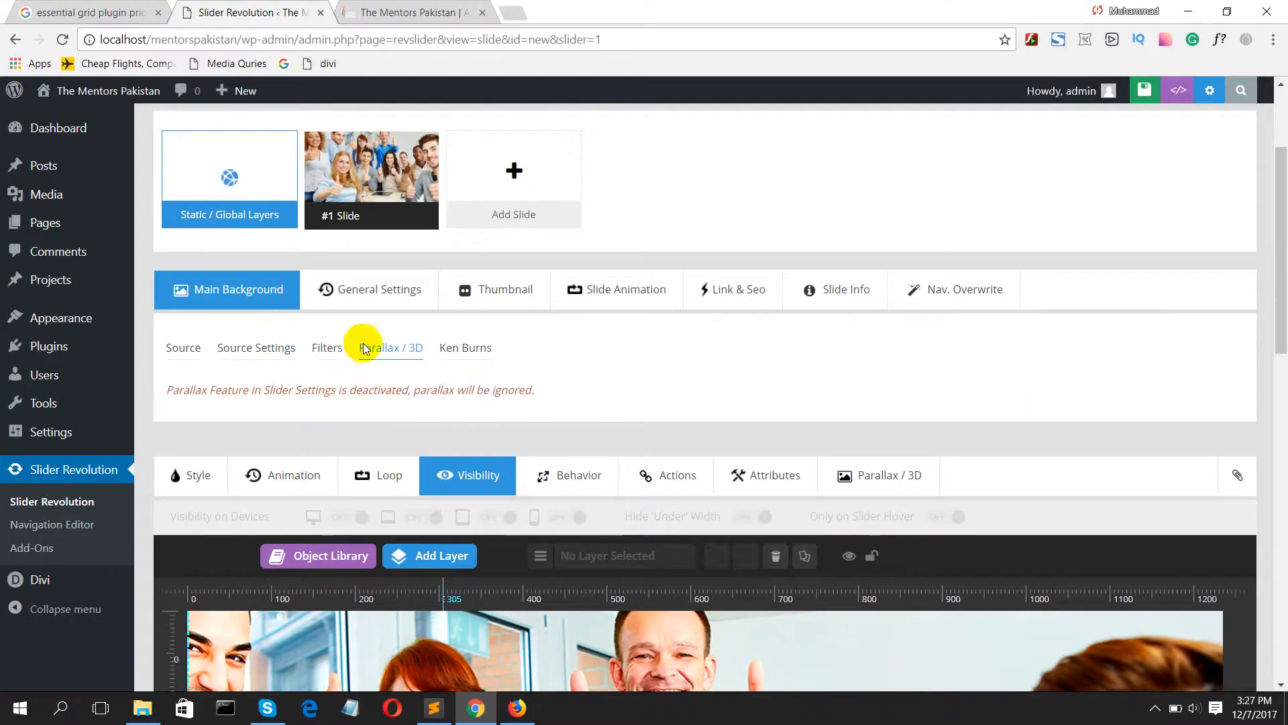
mouse_move(355, 185)
scroll(349, 195, "up", 3)
left_click(339, 243)
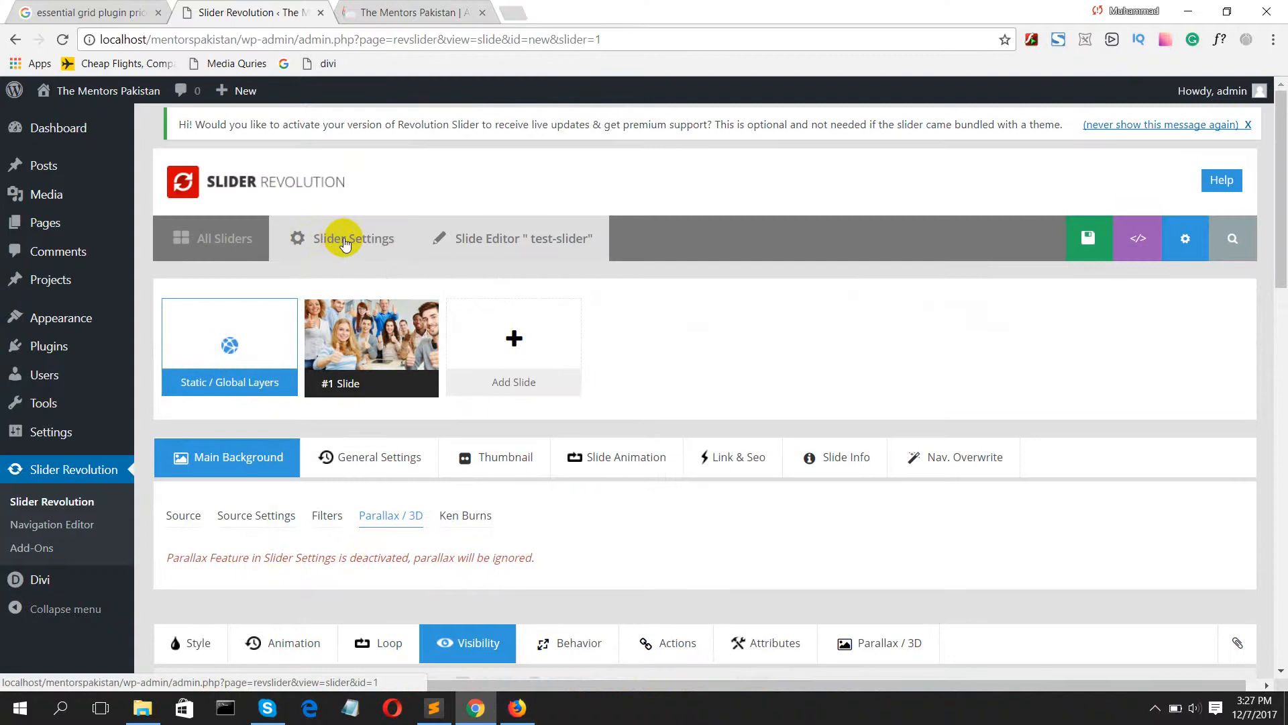
Step: Add a Text/Html layer to the slide reading "Welcome to The Mentors Pakistan"
scroll(574, 422, "down", 5)
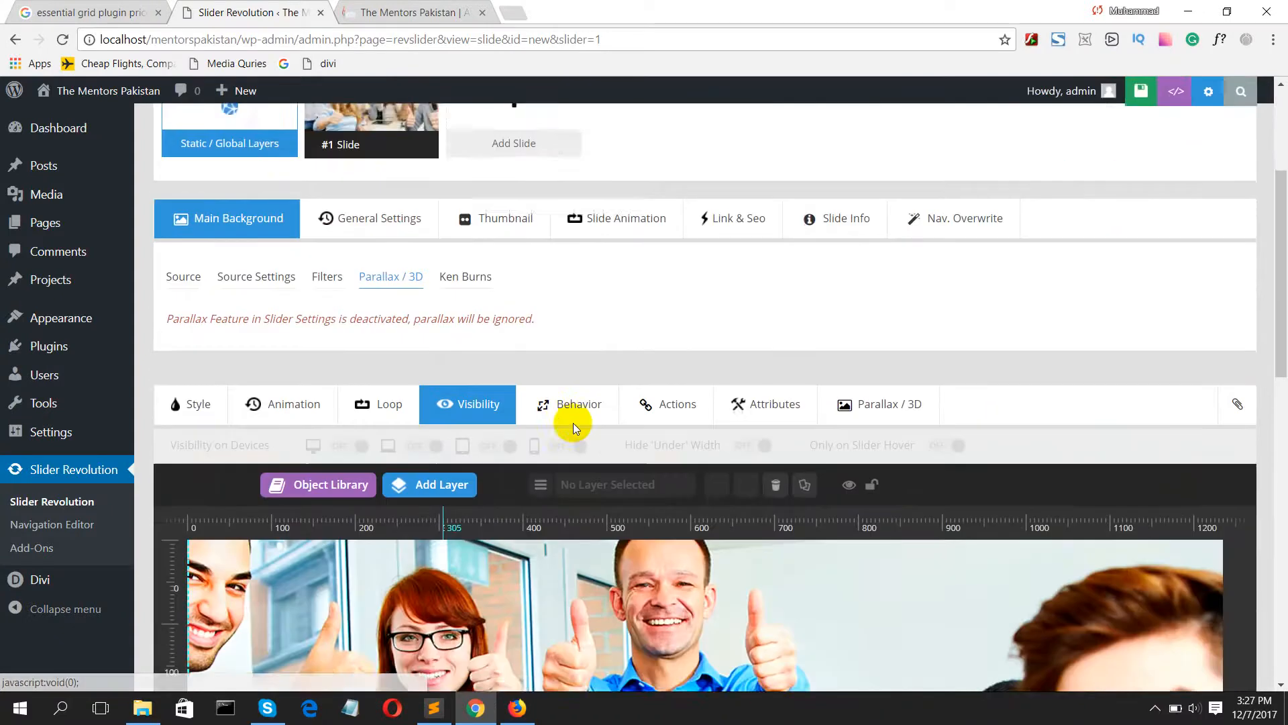
scroll(577, 425, "down", 1)
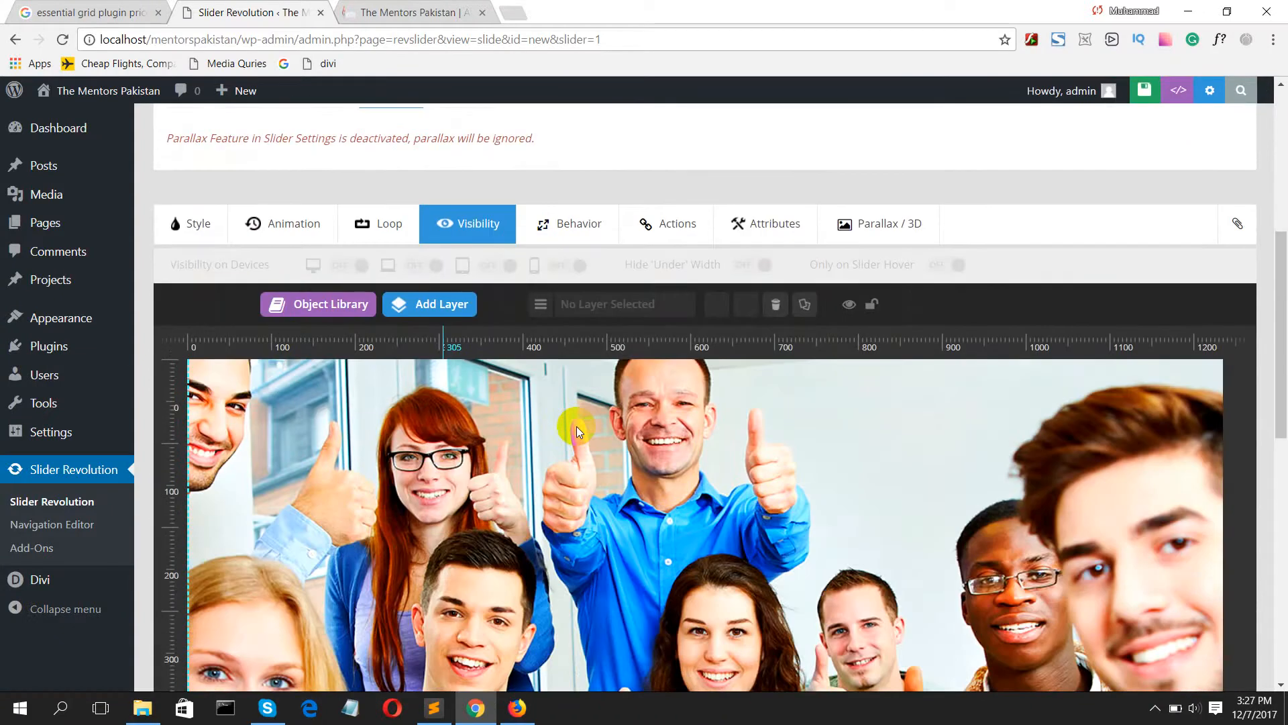
scroll(577, 425, "down", 2)
scroll(507, 272, "up", 3)
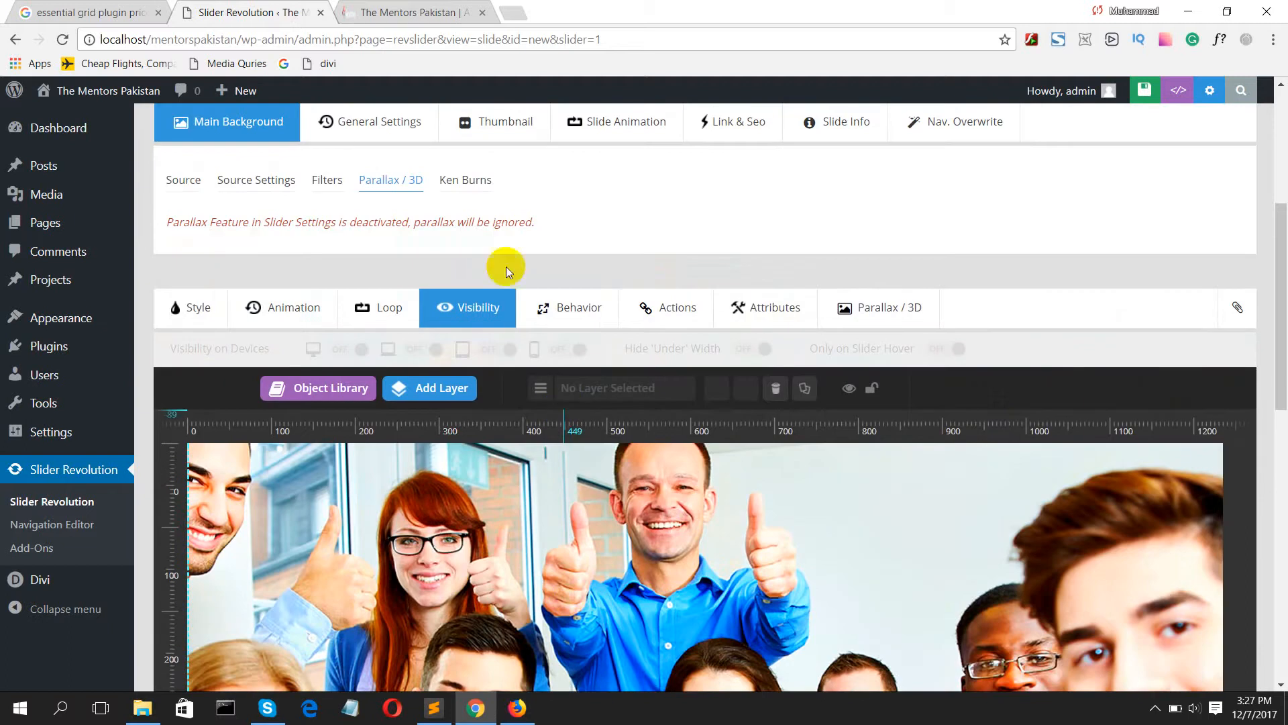
left_click(443, 393)
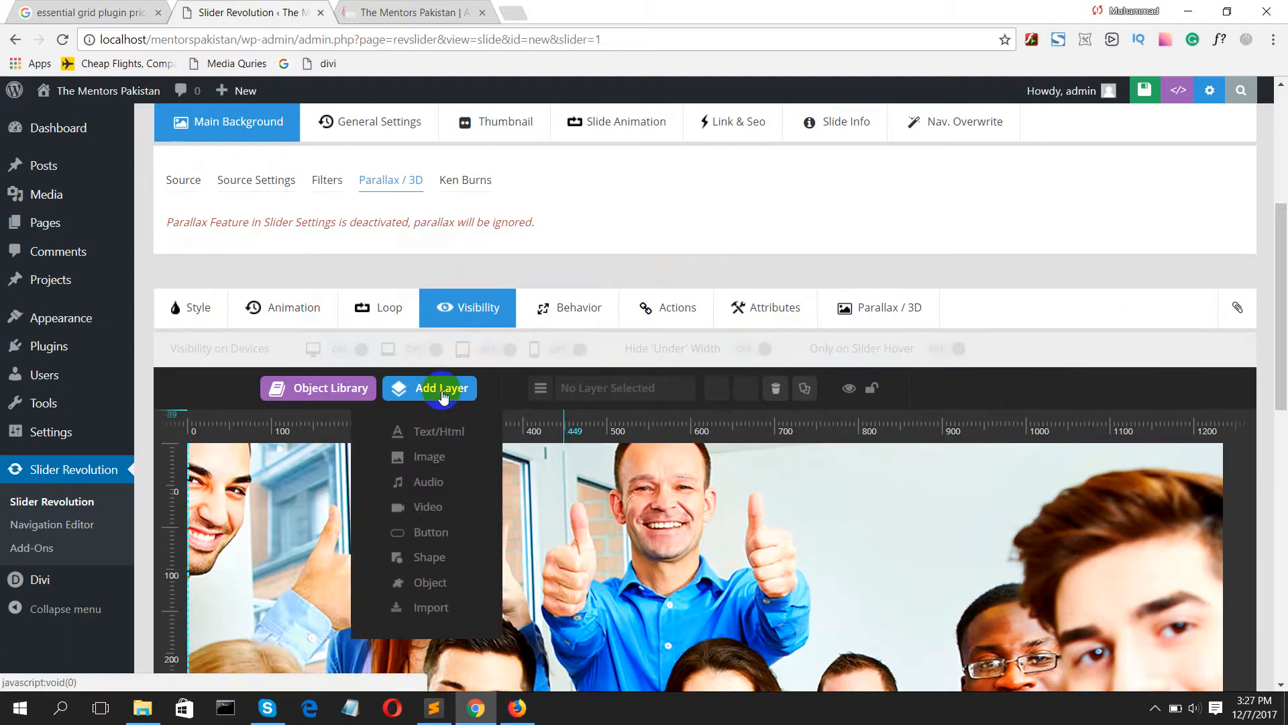
left_click(440, 432)
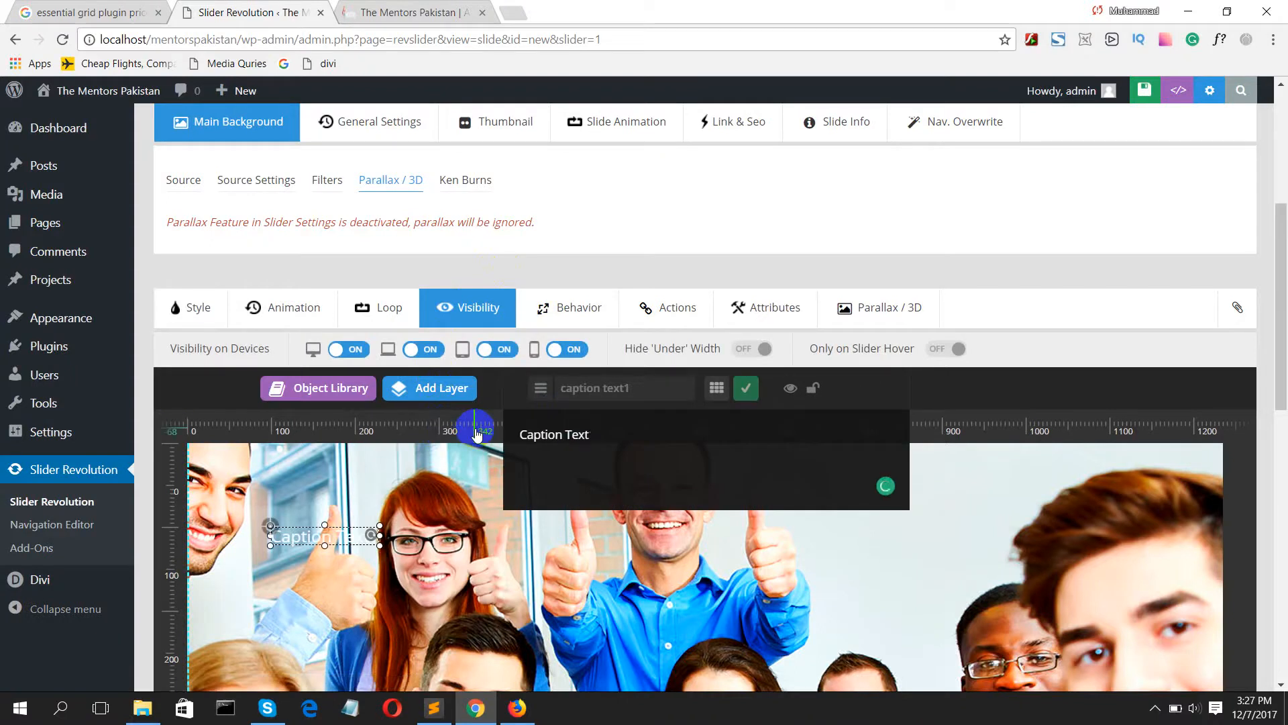
type("Wel")
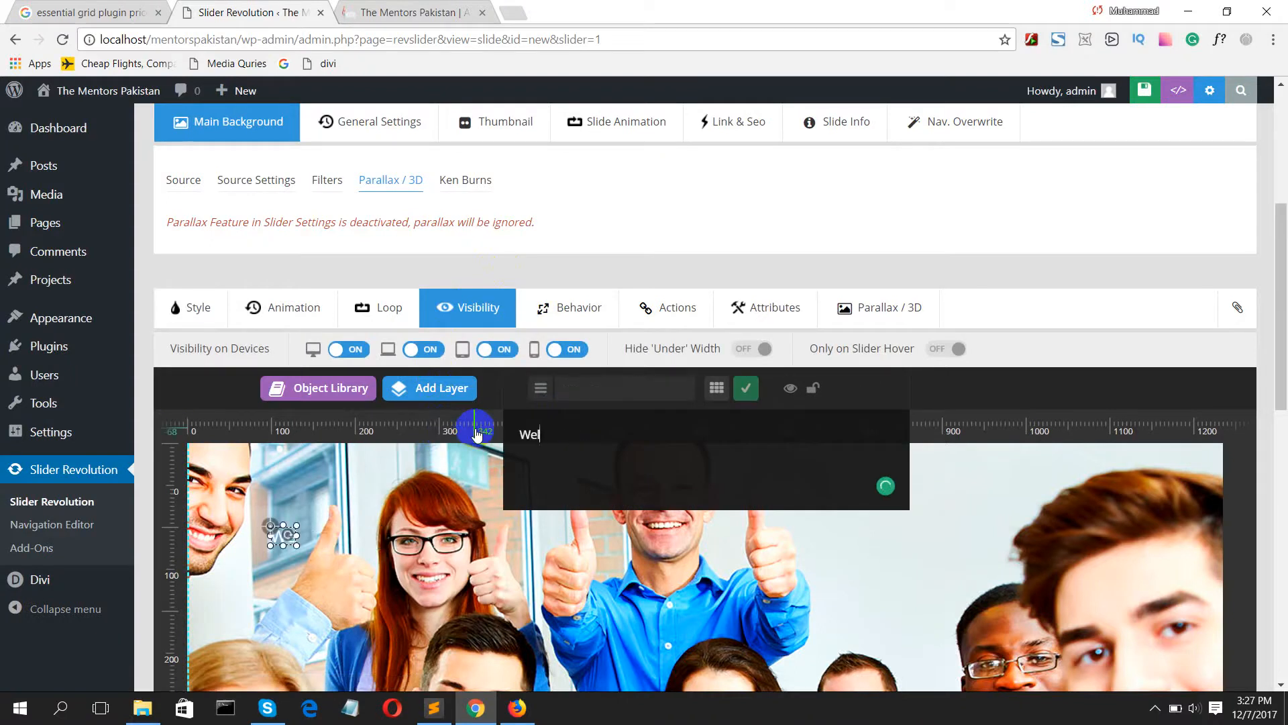
type("come to ")
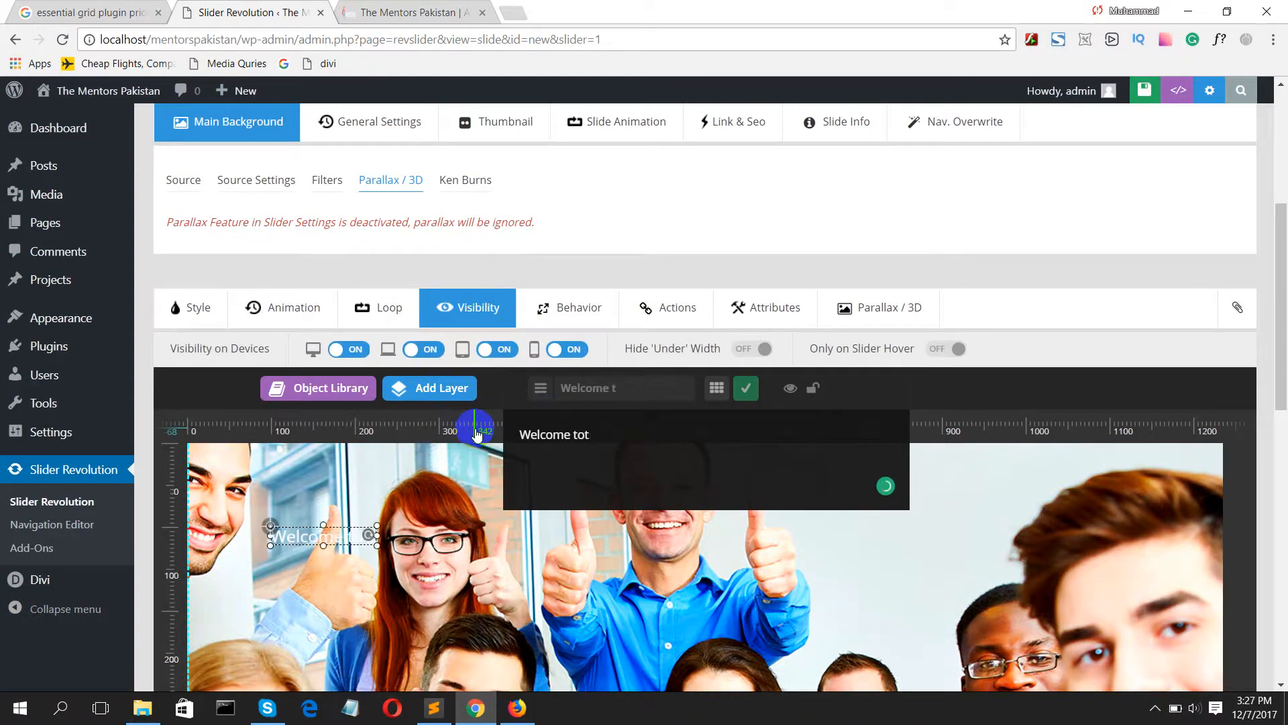
type("The Mento")
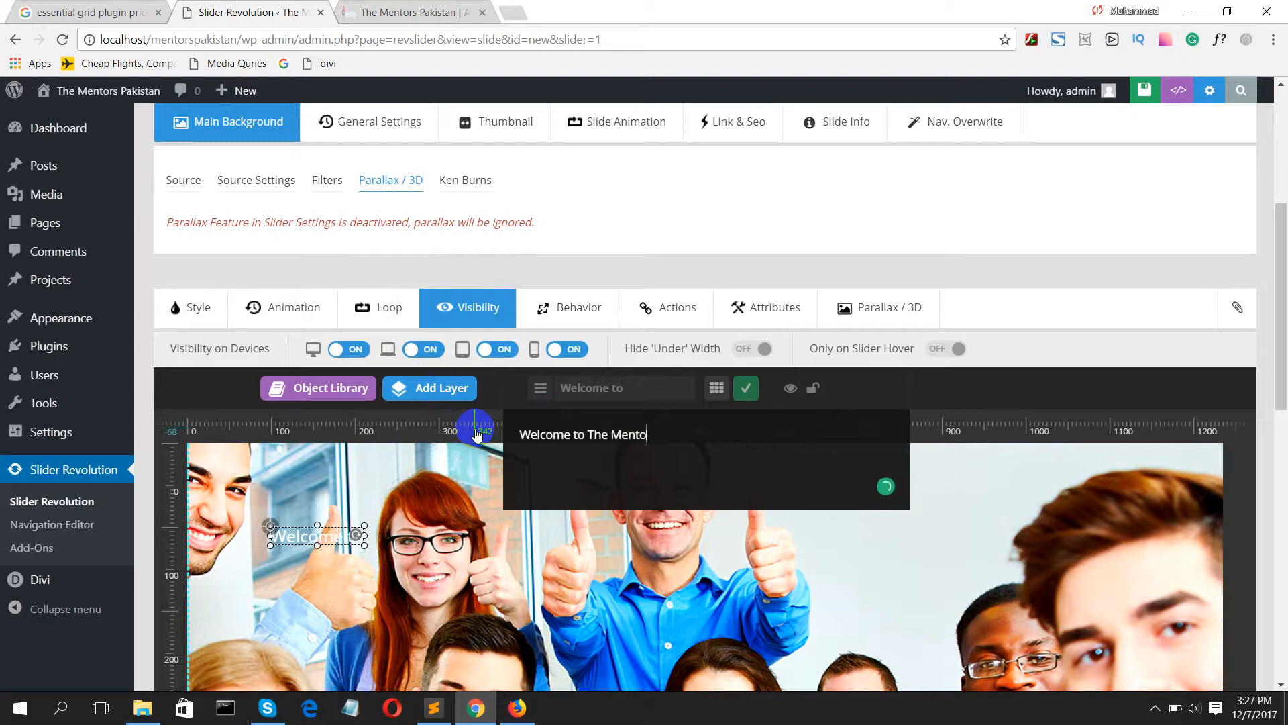
type("rs Pakitan")
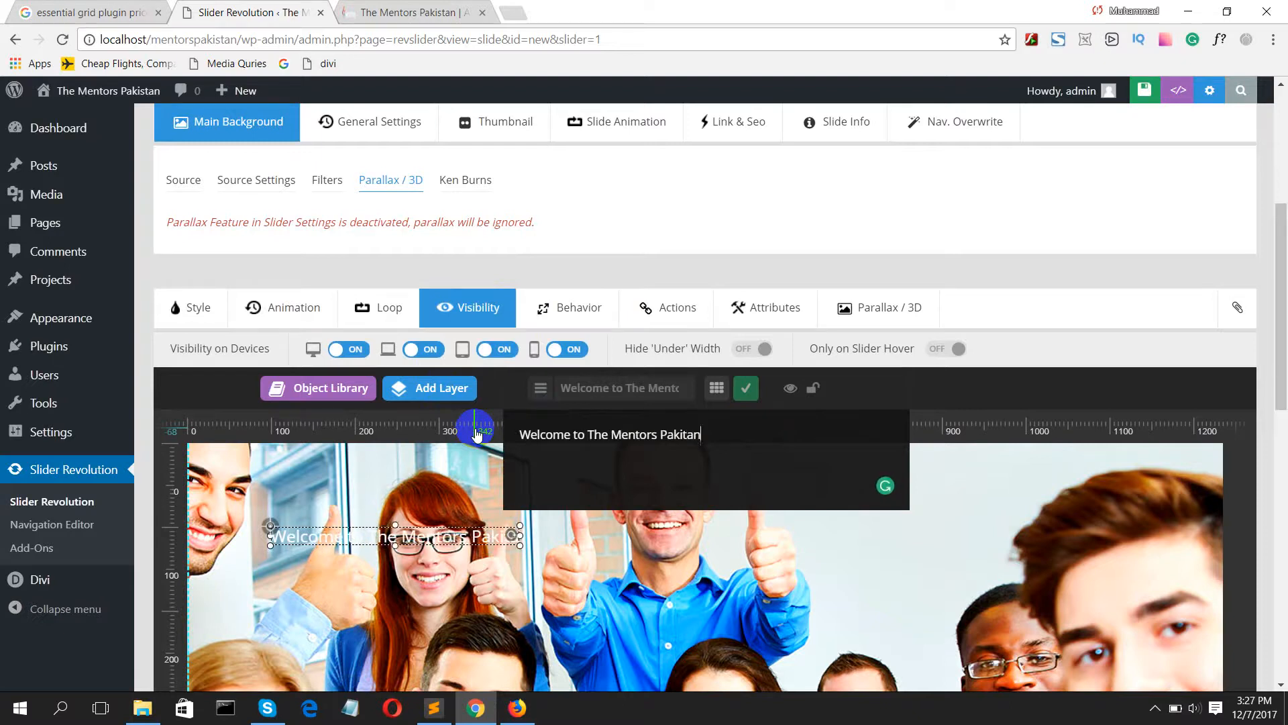
key("BackSpace")
key("BackSpace")
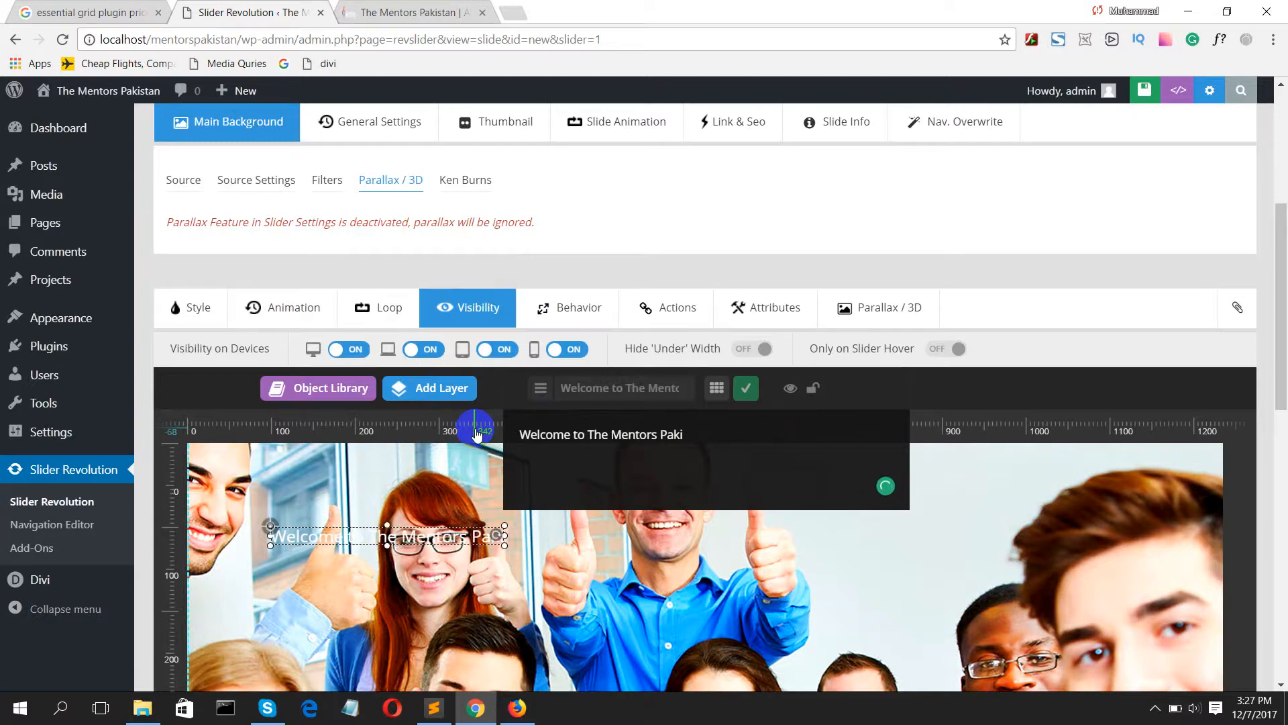
type("stan")
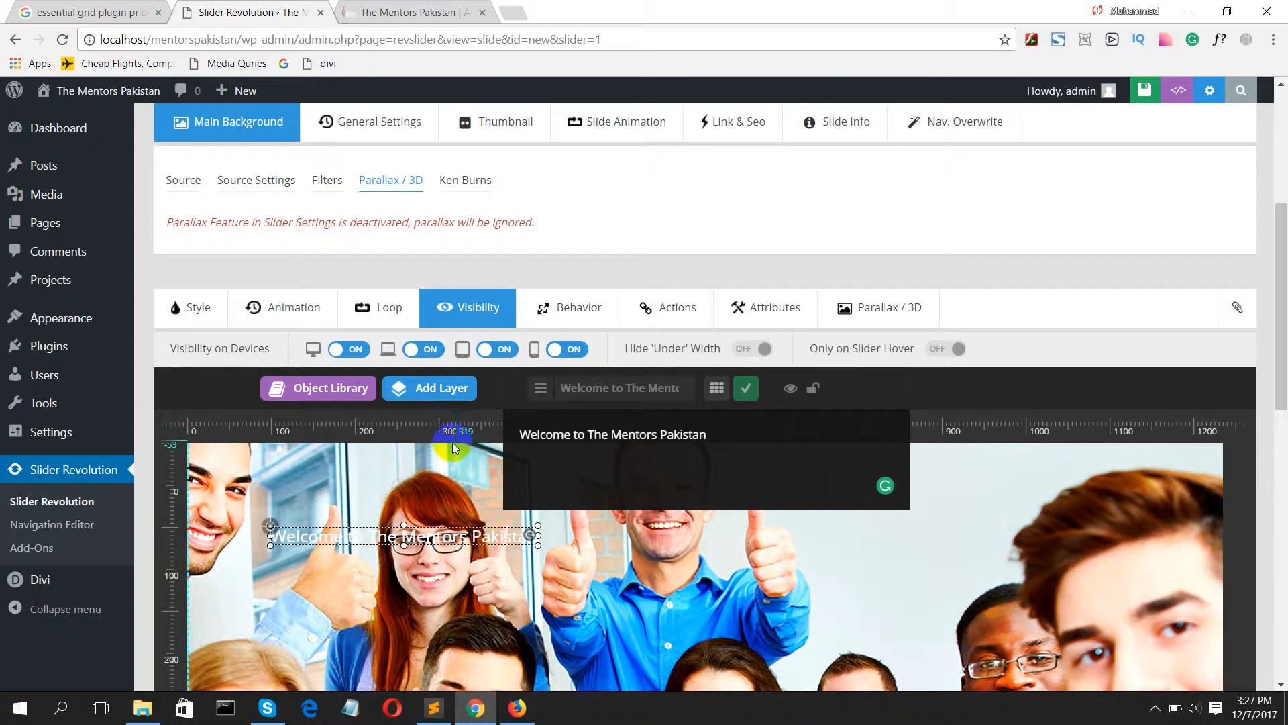
Step: Move the welcome text layer down over the table near the slide's lower edge, at about X 401 px, Y 789 px
scroll(417, 506, "down", 1)
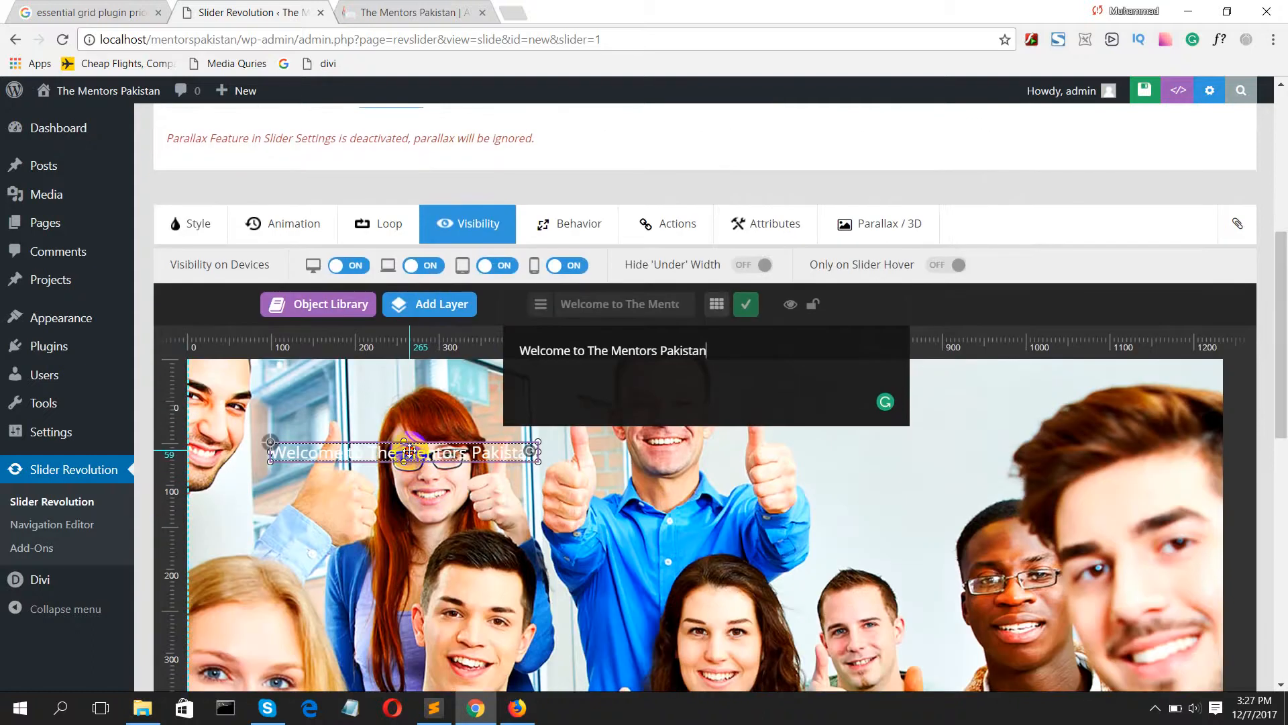
left_click_drag(409, 451, 664, 653)
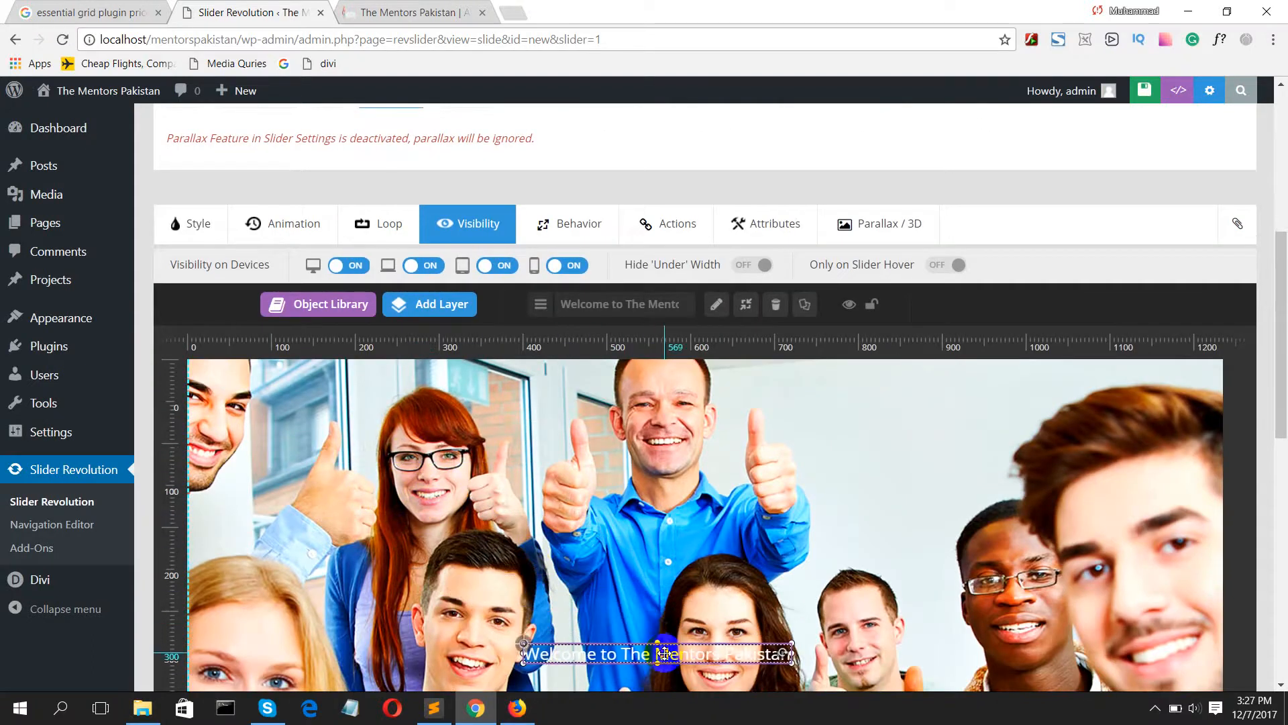
scroll(664, 653, "down", 3)
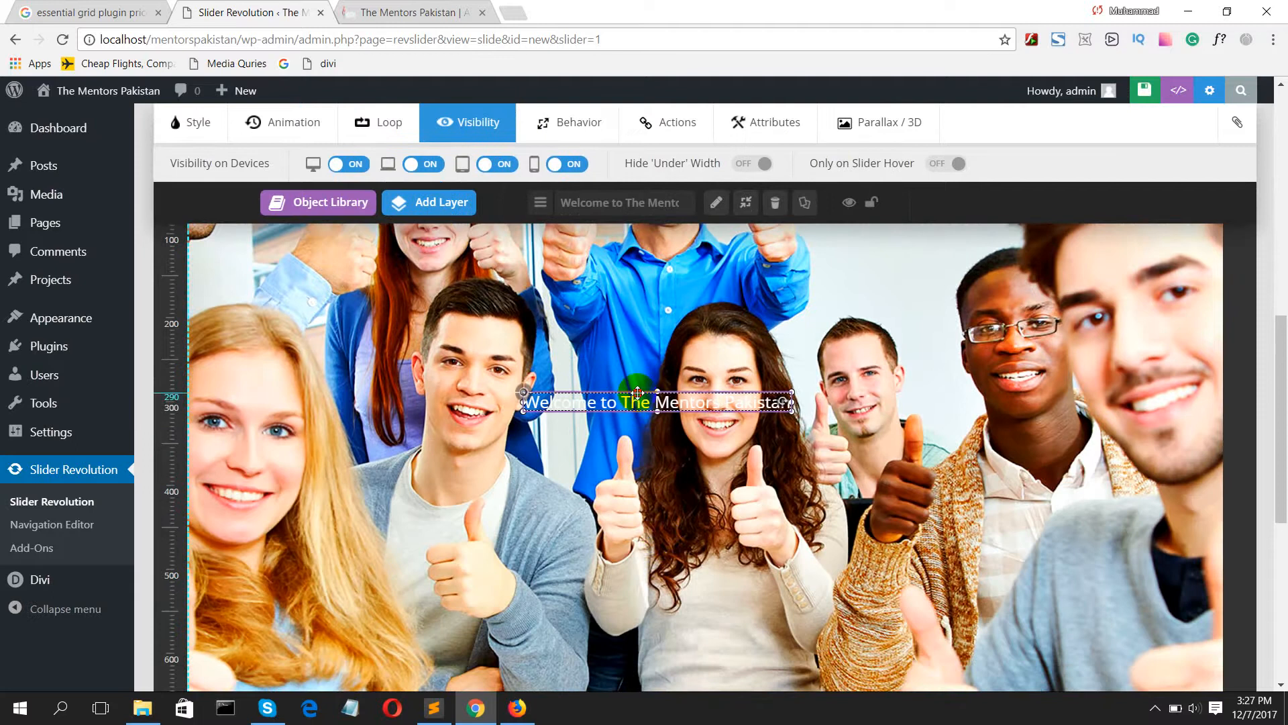
left_click_drag(637, 393, 627, 616)
scroll(623, 569, "down", 1)
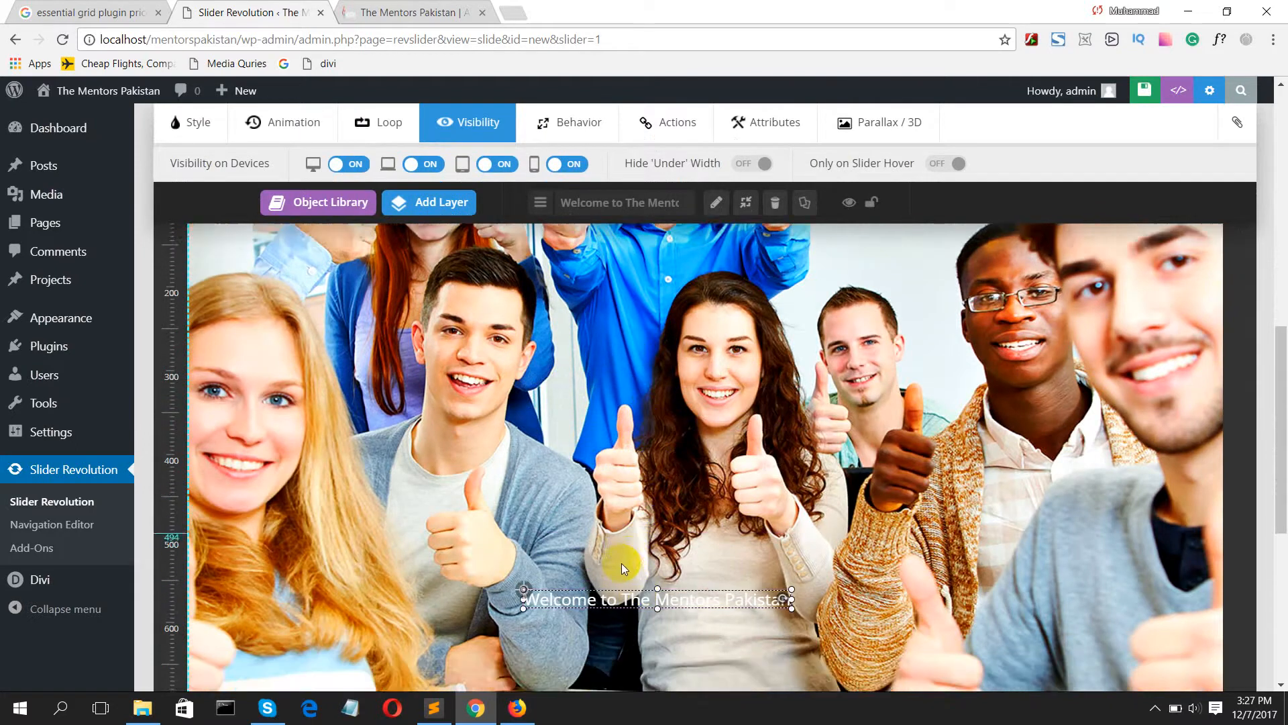
scroll(622, 569, "down", 5)
scroll(615, 280, "up", 2)
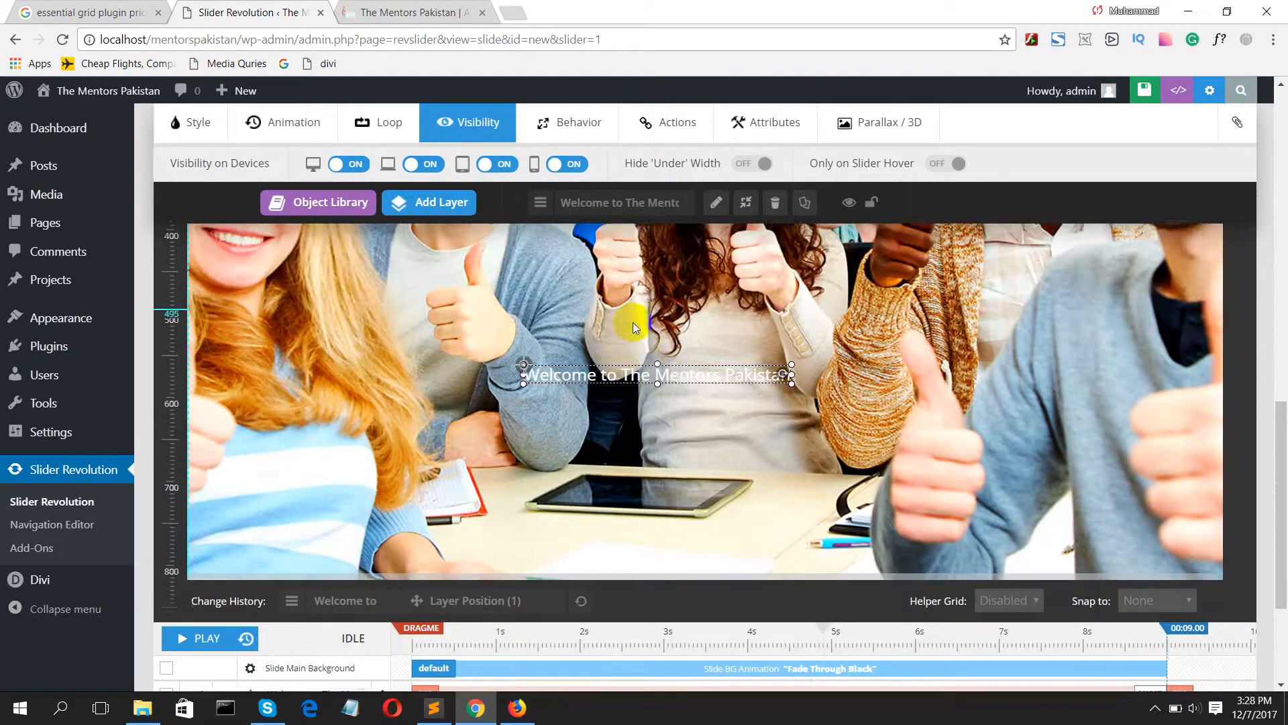
mouse_move(642, 367)
left_mouse_down()
mouse_move(662, 484)
mouse_move(646, 515)
left_mouse_up()
left_click(646, 499)
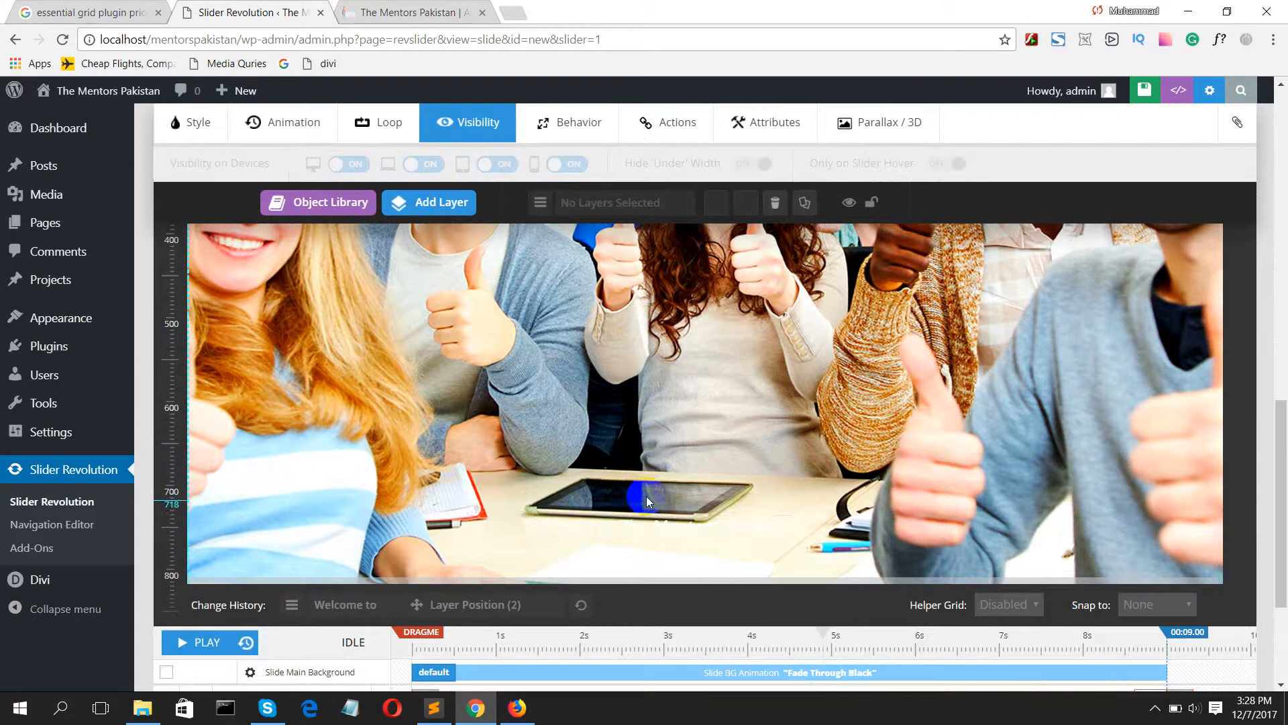
left_click(603, 527)
Step: Set the welcome text's font size to 40px and reposition the layer at about X 285 px, Y 754 px
scroll(497, 207, "up", 3)
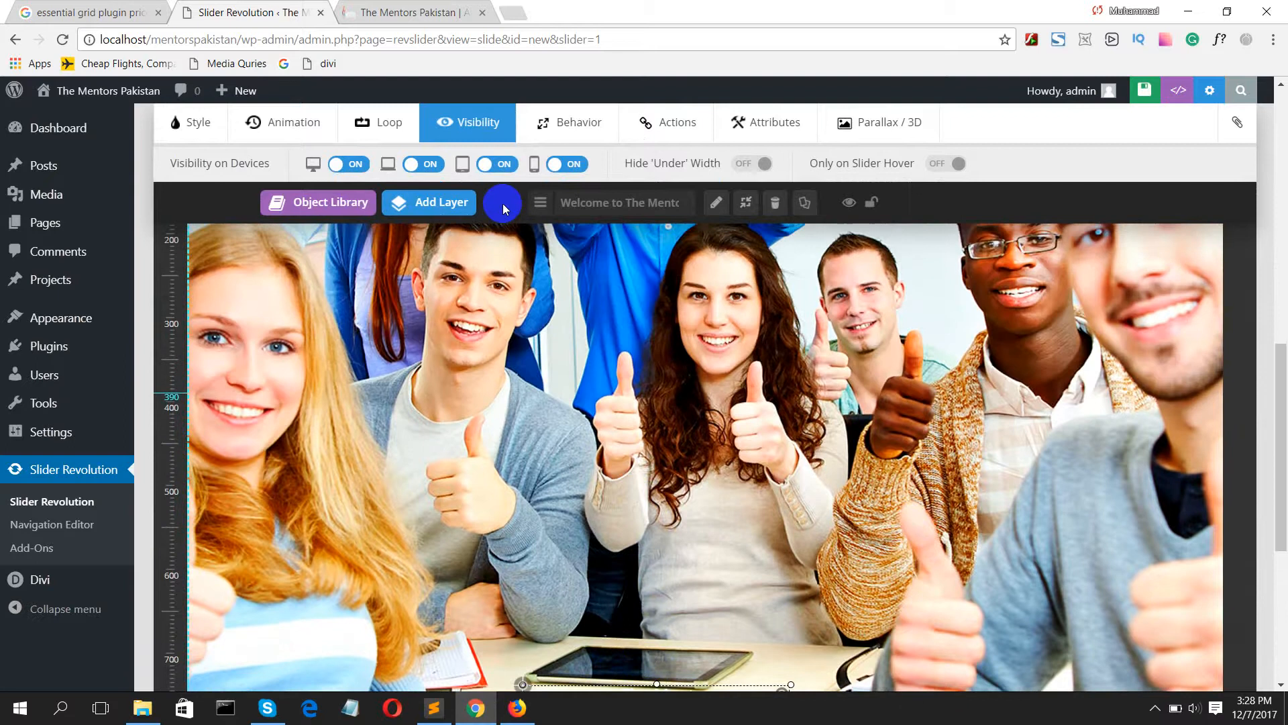
scroll(502, 203, "up", 3)
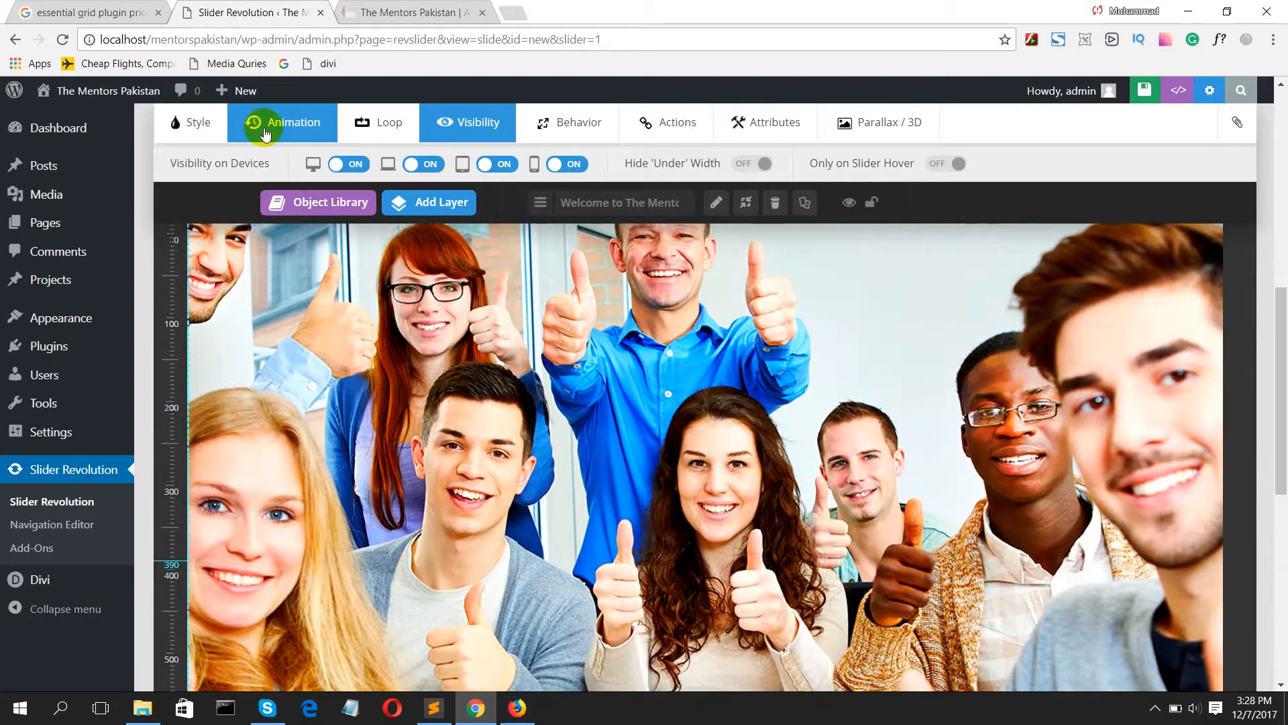
scroll(371, 129, "up", 5)
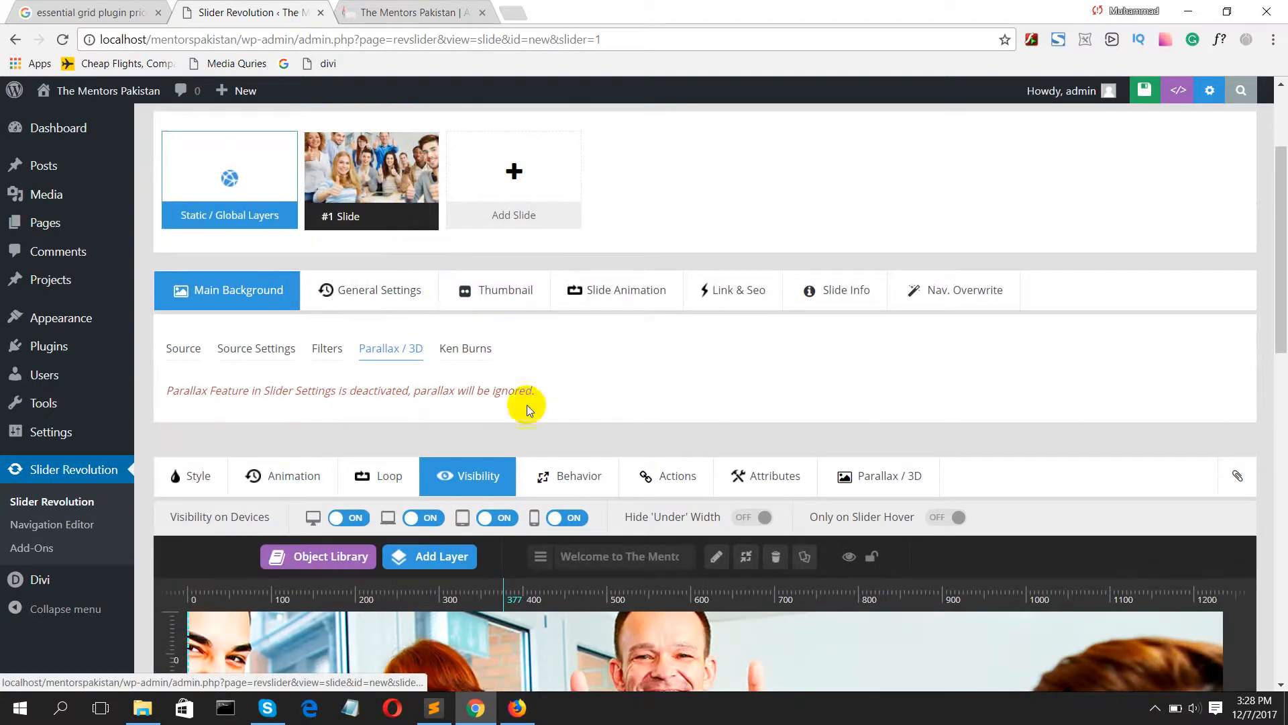
left_click(181, 475)
scroll(318, 455, "down", 3)
scroll(340, 411, "down", 2)
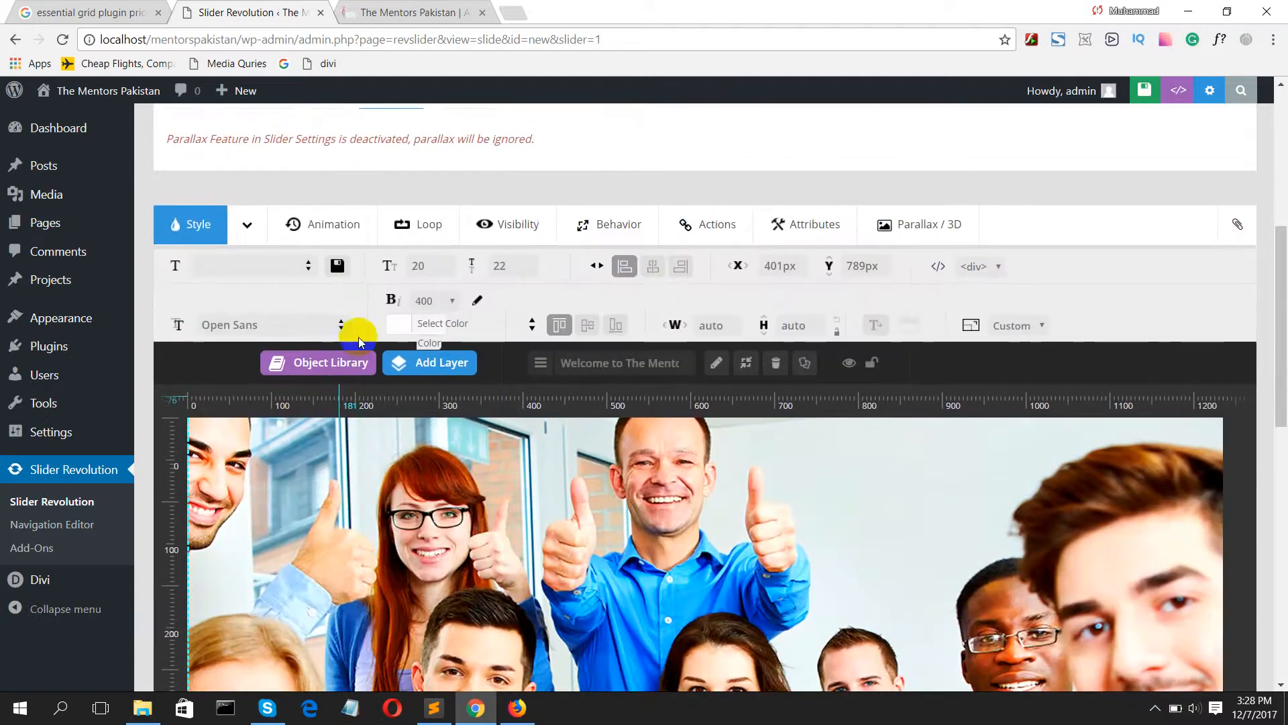
double_click(421, 265)
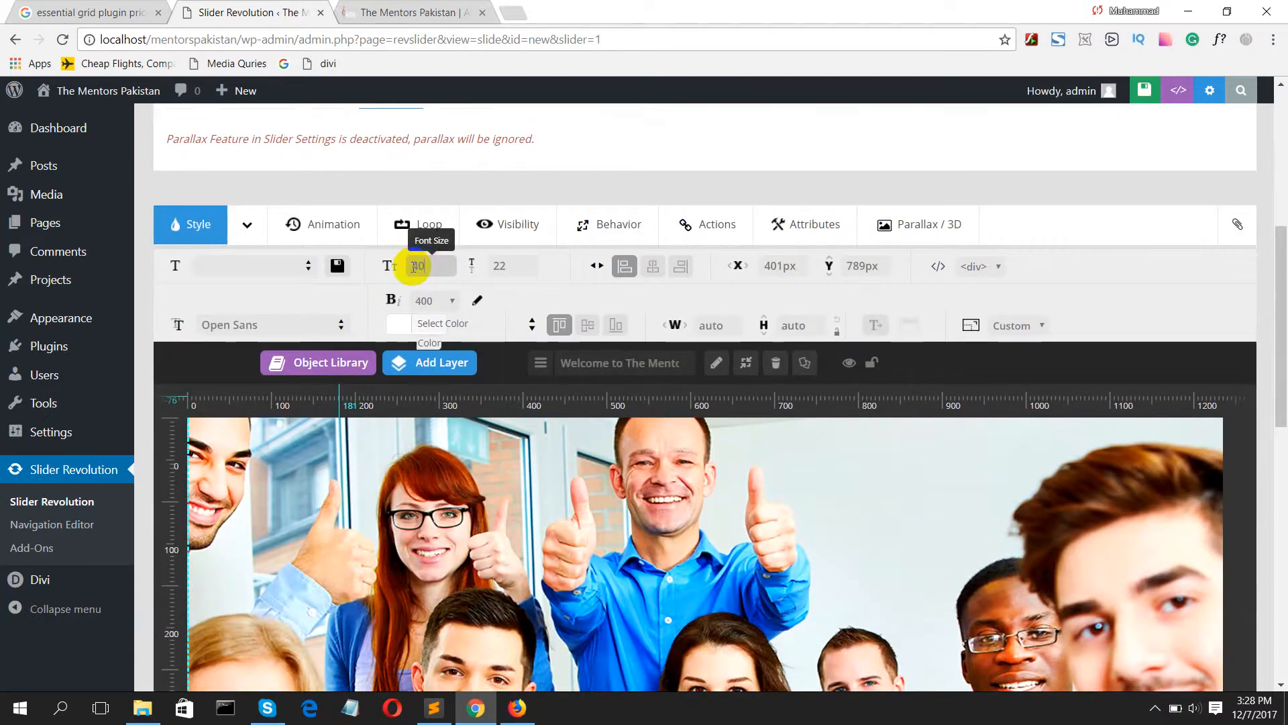
scroll(414, 265, "down", 7)
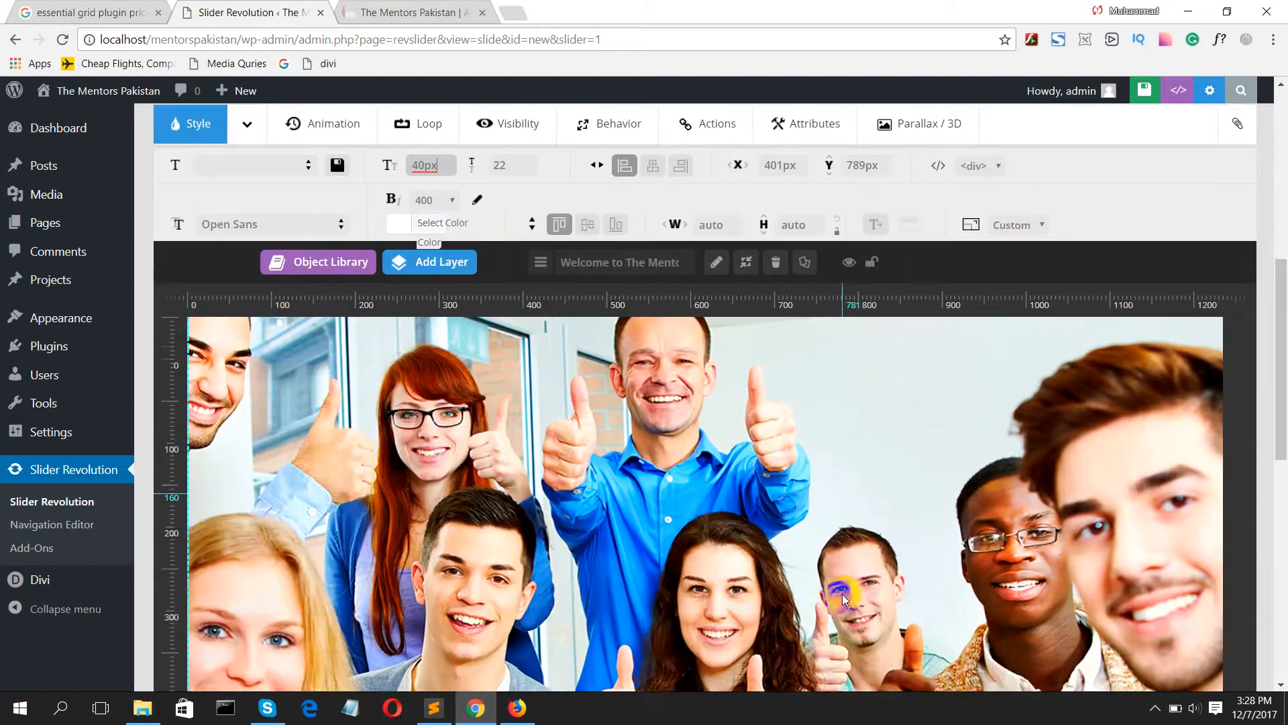
left_click_drag(742, 501, 645, 471)
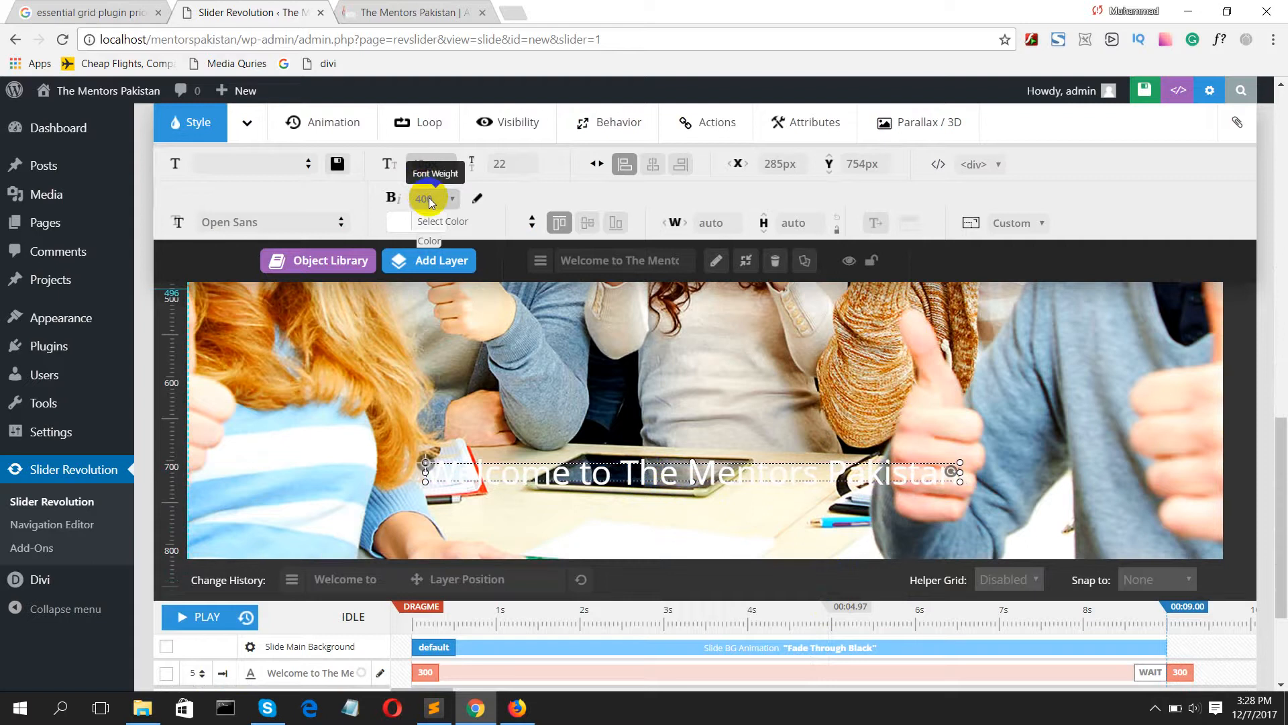
Step: Try font weight 600 on the welcome text, and settle on 700
left_click(429, 197)
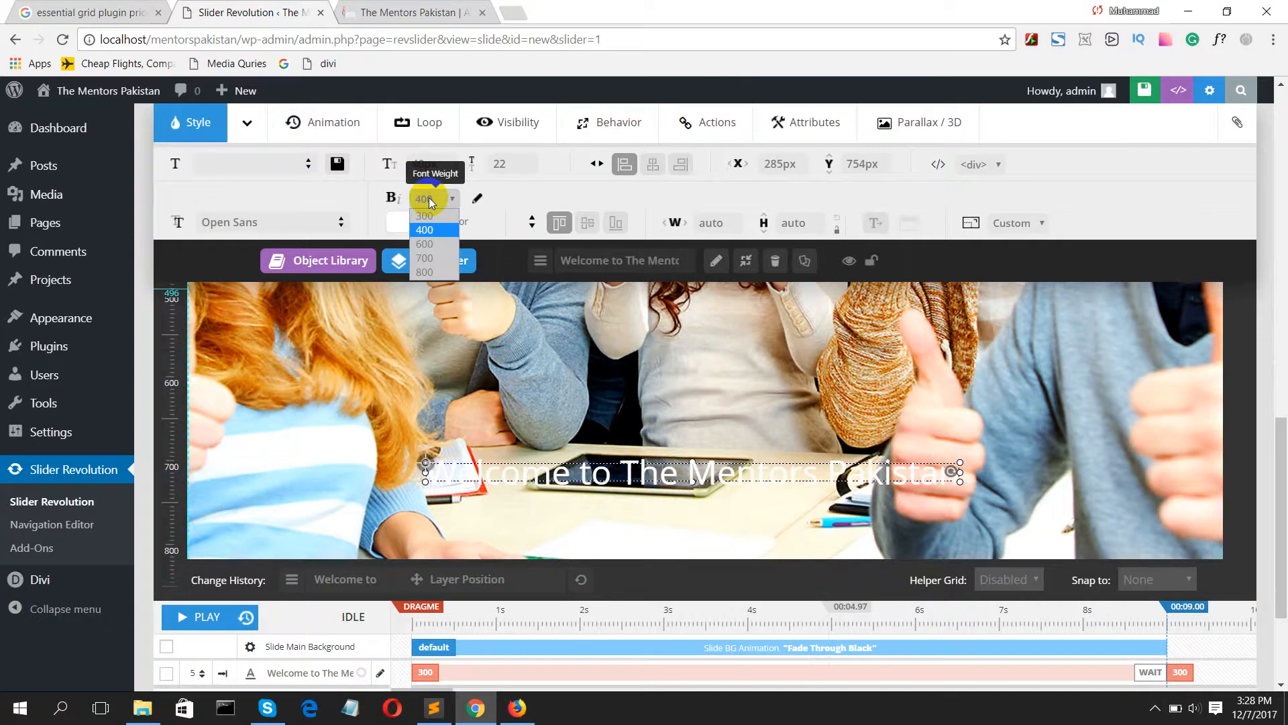
left_click(428, 243)
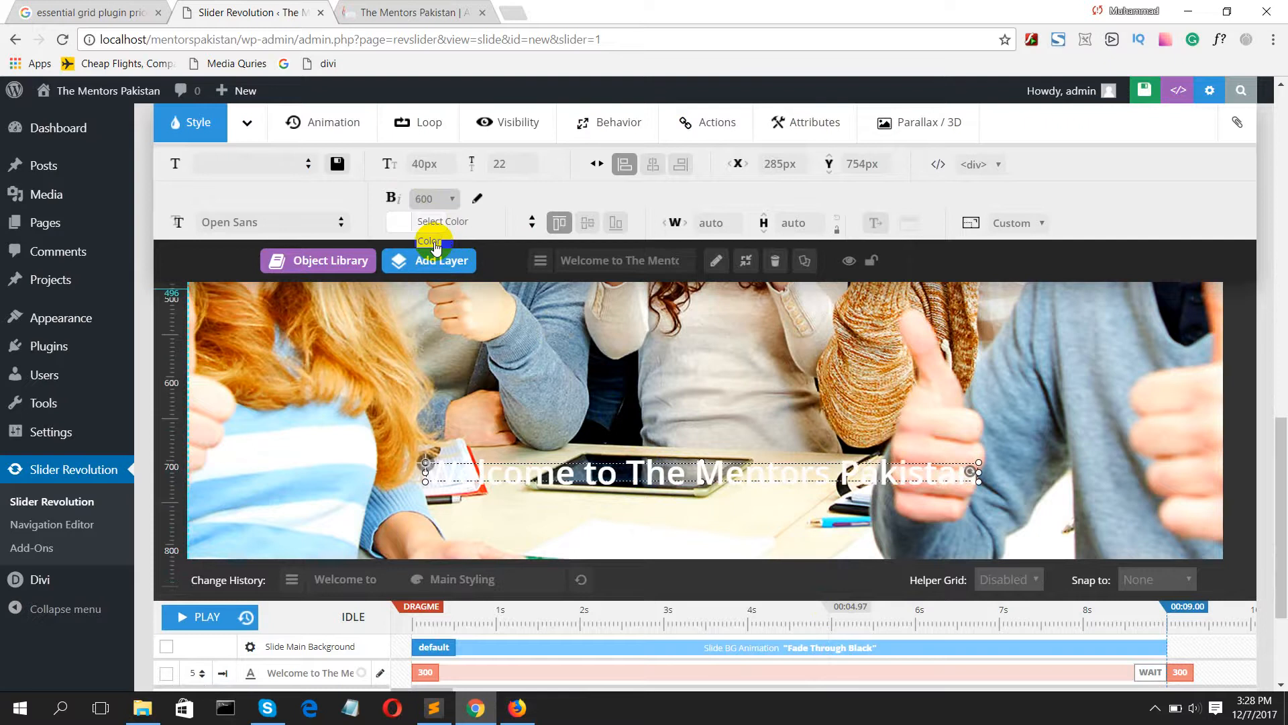
left_click(426, 199)
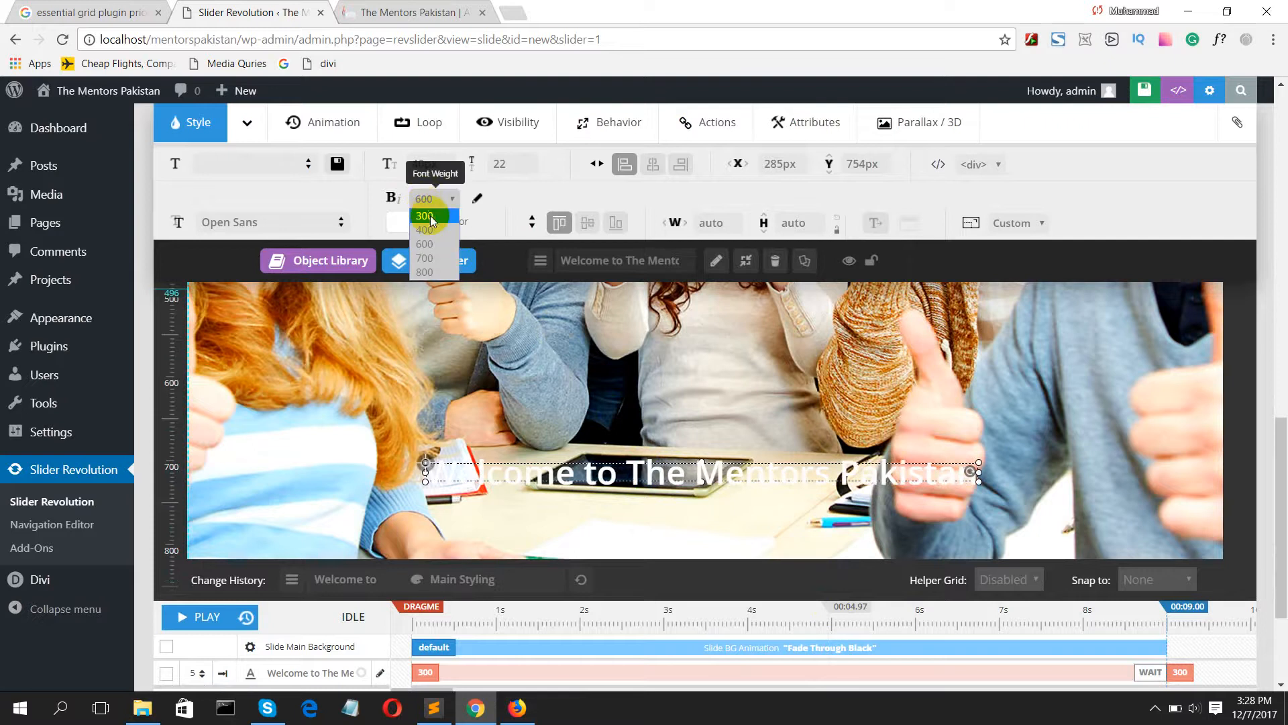
left_click(429, 257)
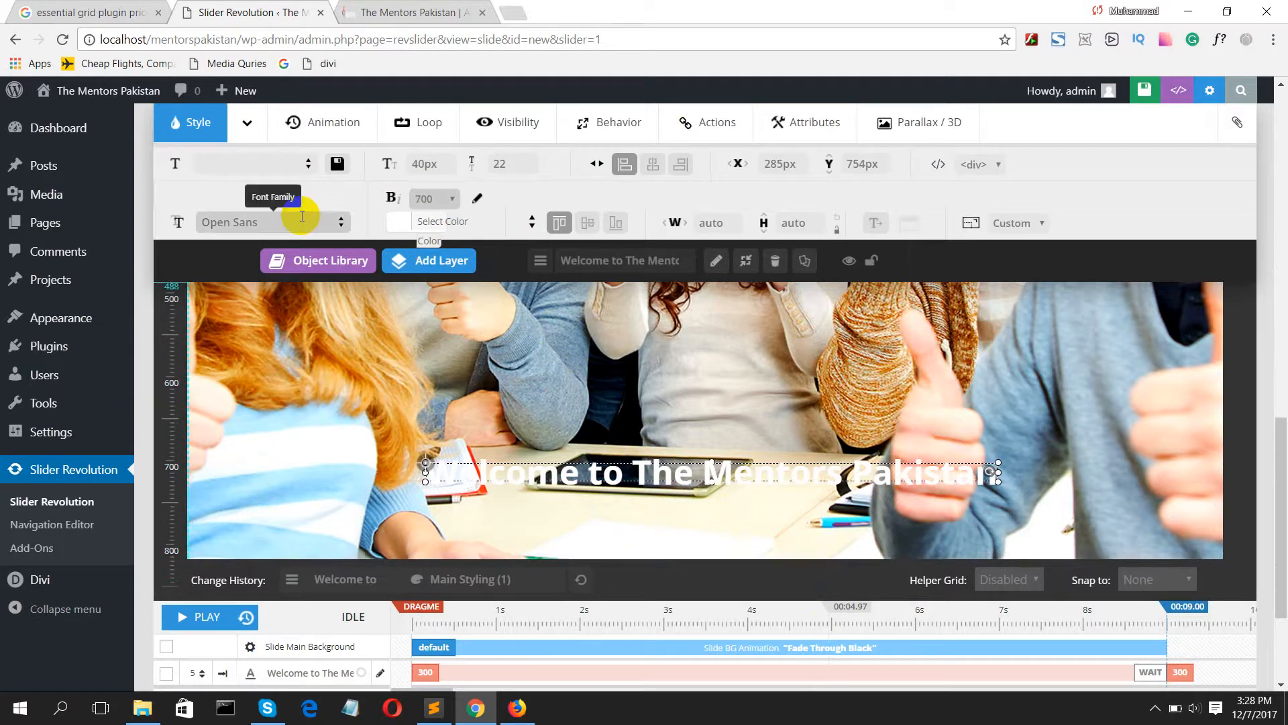
Step: Try the Lucida Sans Unicode font on the welcome text, and settle on Georgia, serif
left_click(339, 221)
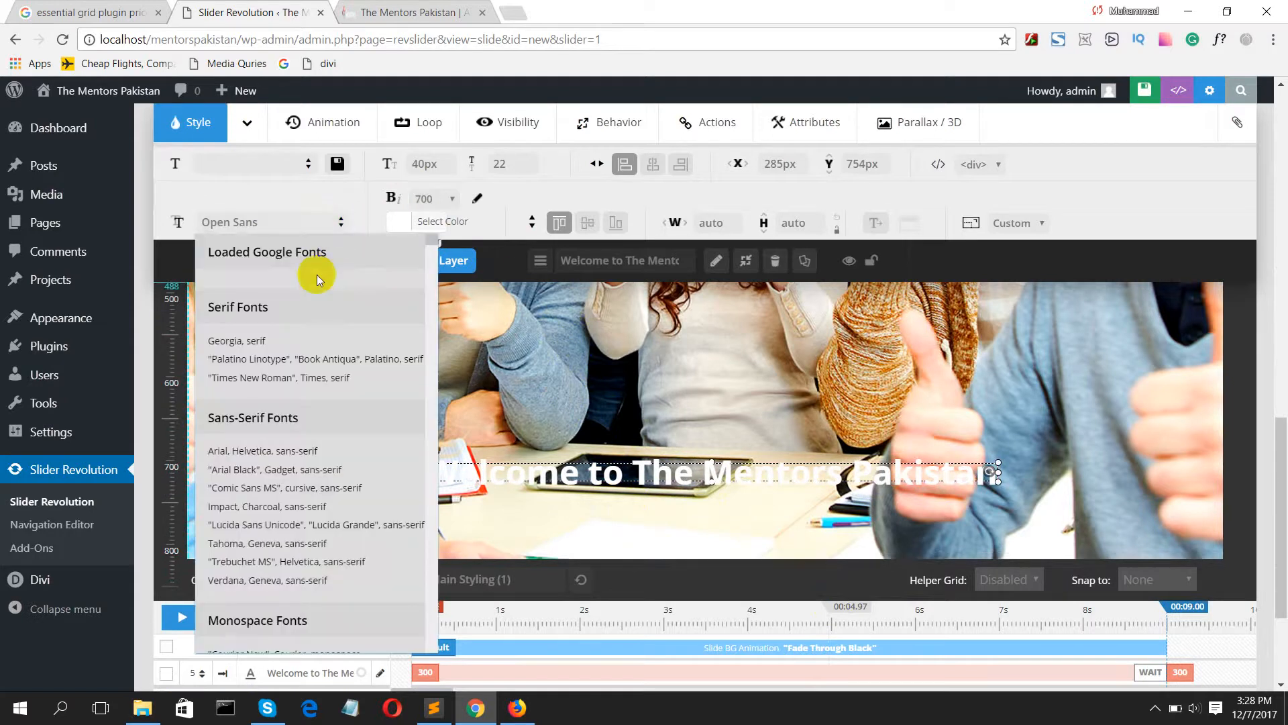
left_click(281, 534)
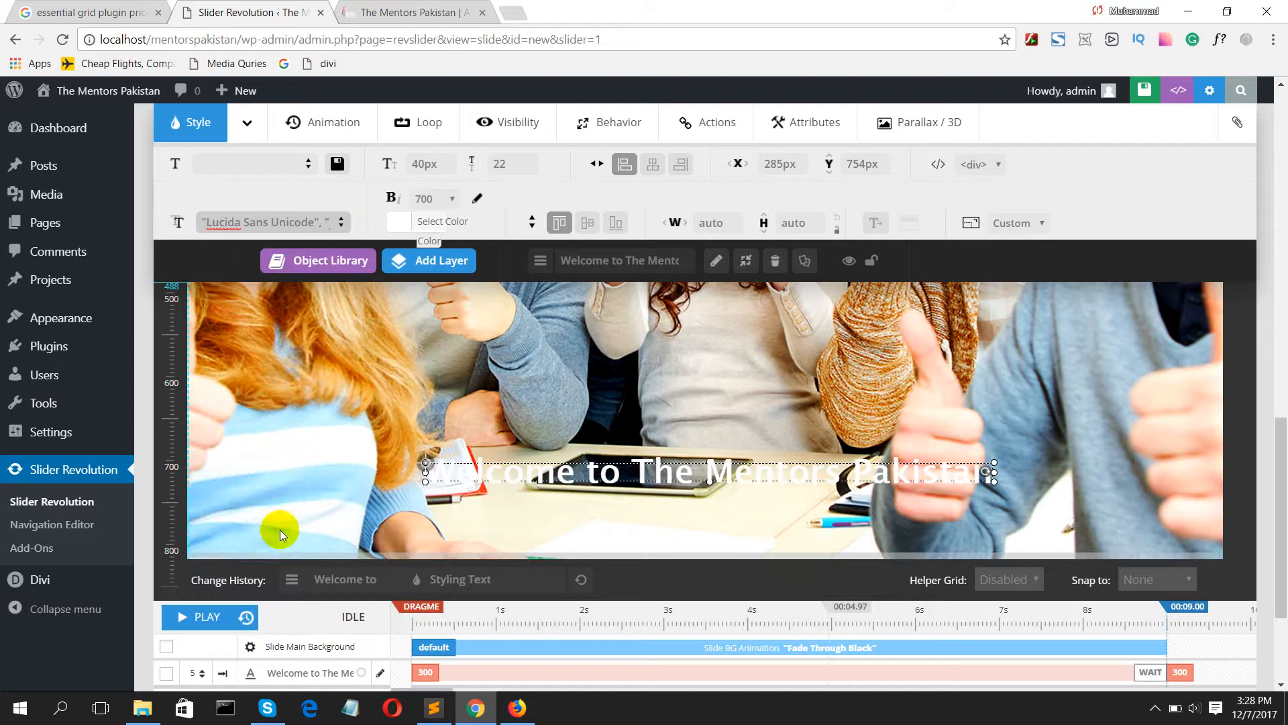
left_click(339, 222)
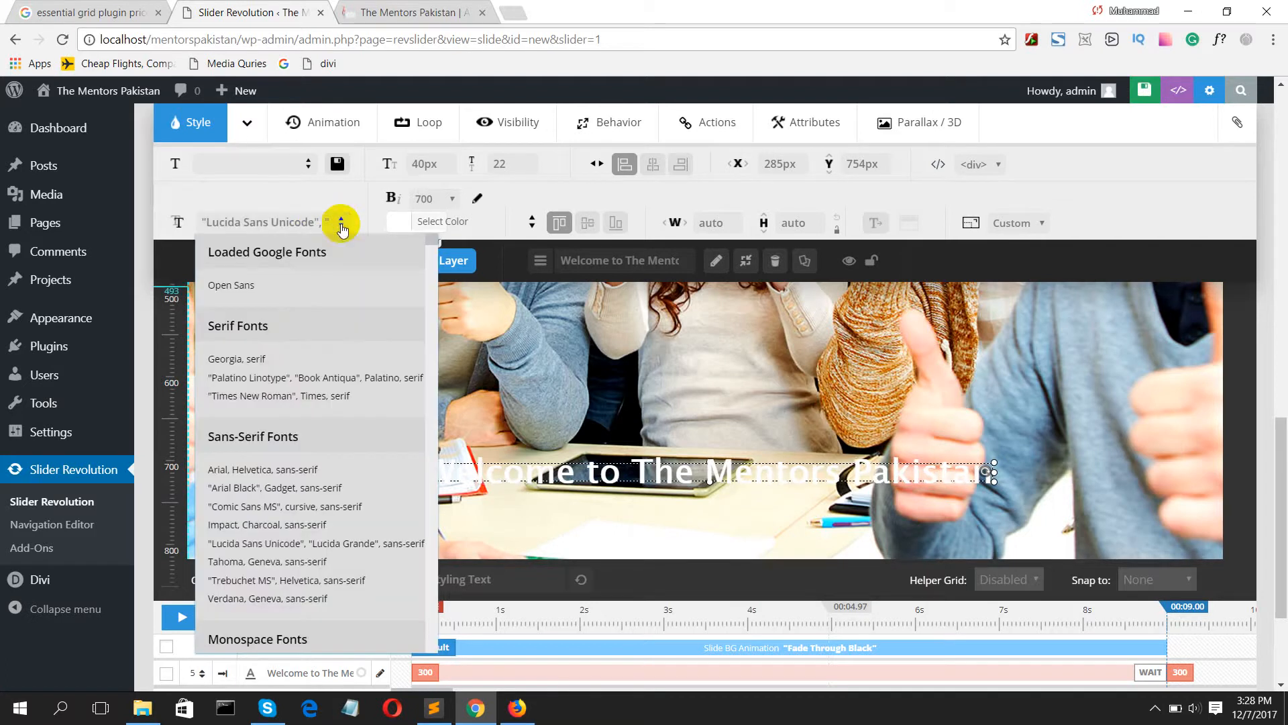
left_click(278, 360)
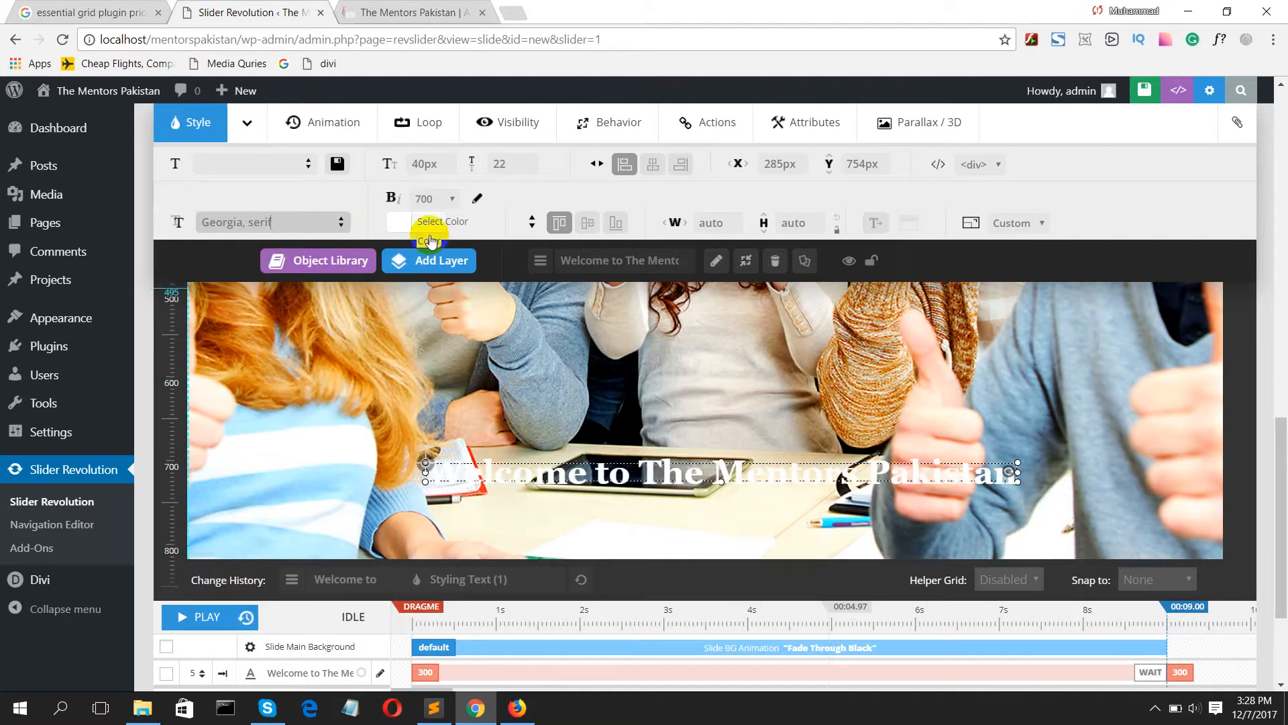
Step: Colour the welcome text red (#ff2626) and shift the layer down to about X 288 px, Y 787 px
left_click(410, 221)
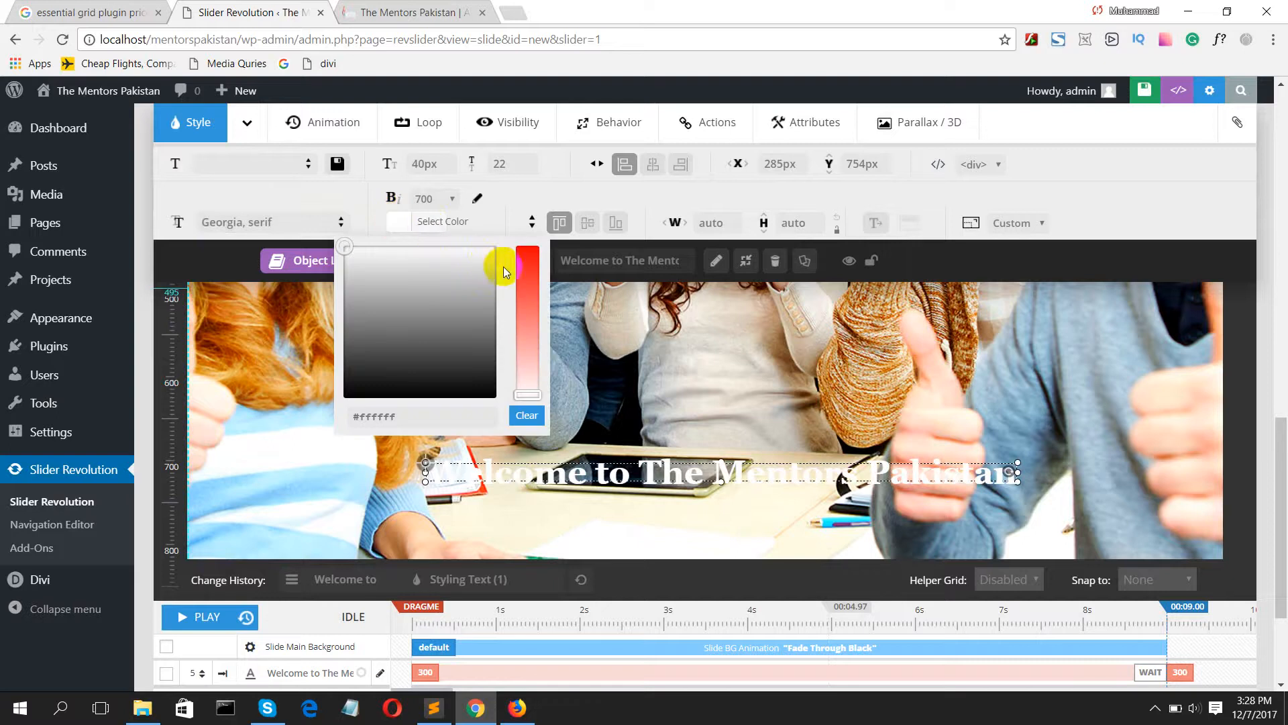
mouse_move(525, 288)
left_mouse_down()
mouse_move(525, 243)
mouse_move(526, 296)
mouse_move(527, 274)
left_mouse_up()
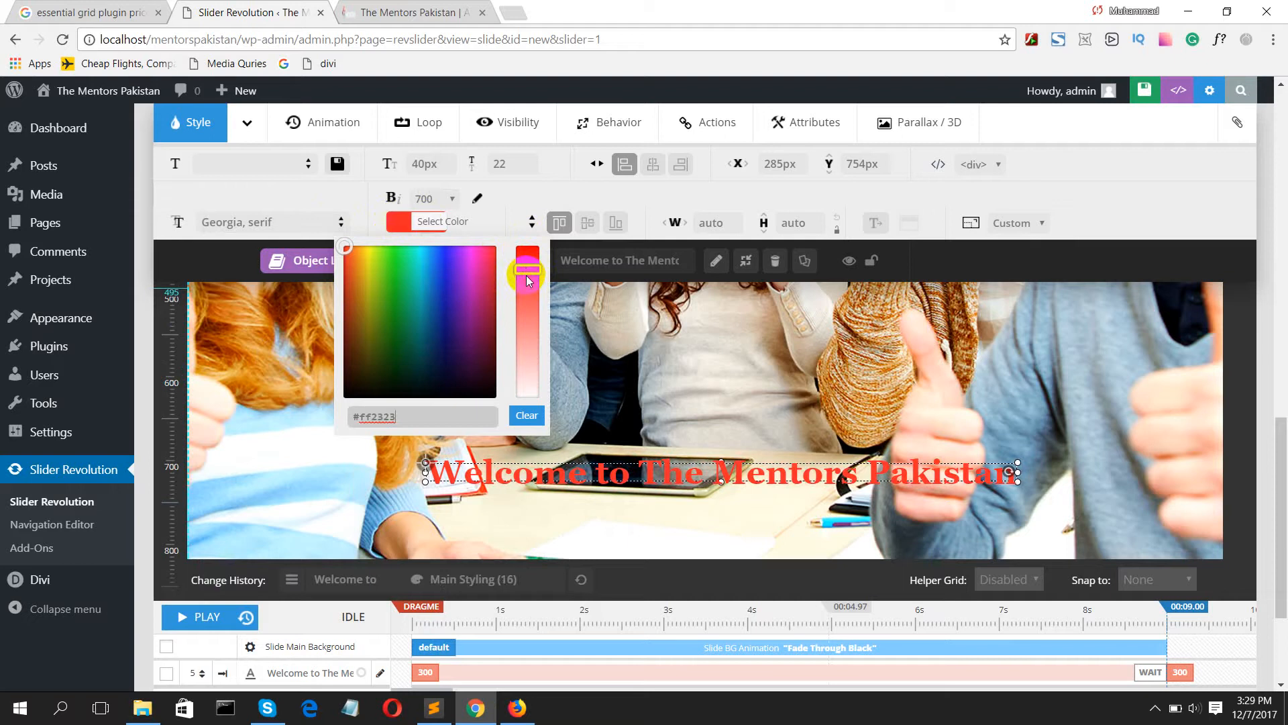
left_click_drag(617, 462, 617, 489)
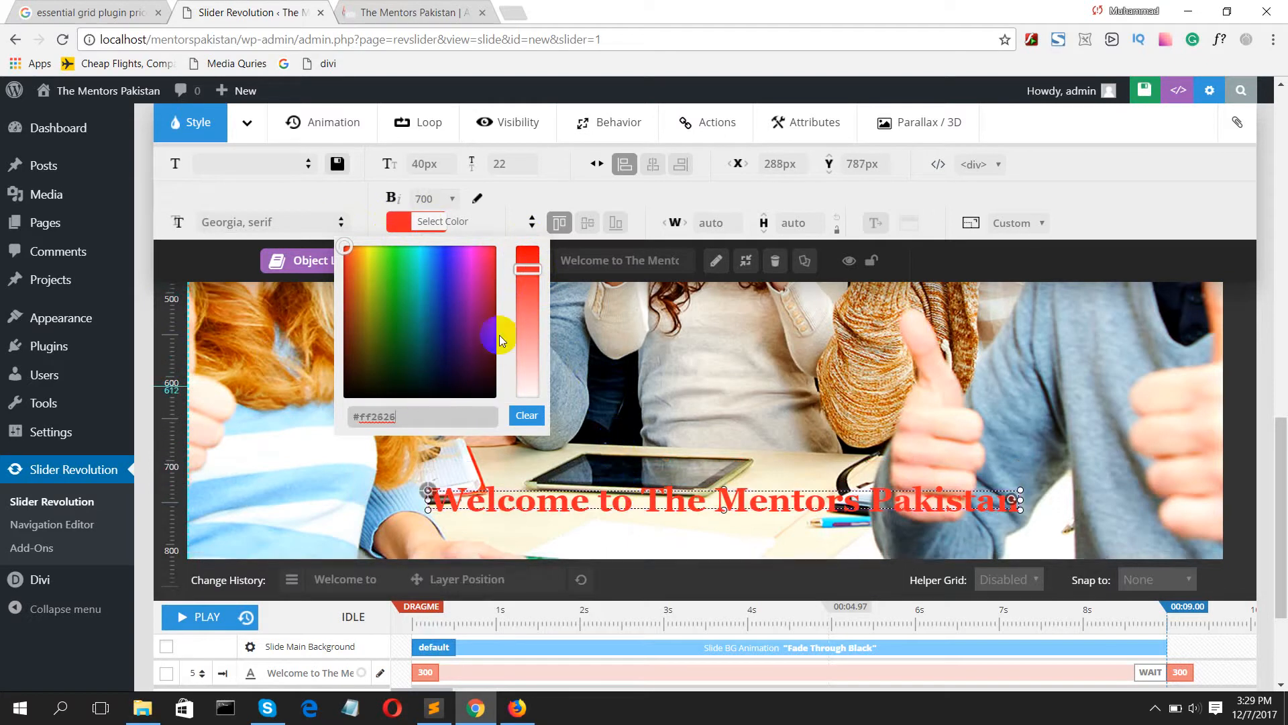
Step: Try a green colour on the welcome text, and settle on crimson (#cc0036)
left_click_drag(396, 296, 386, 261)
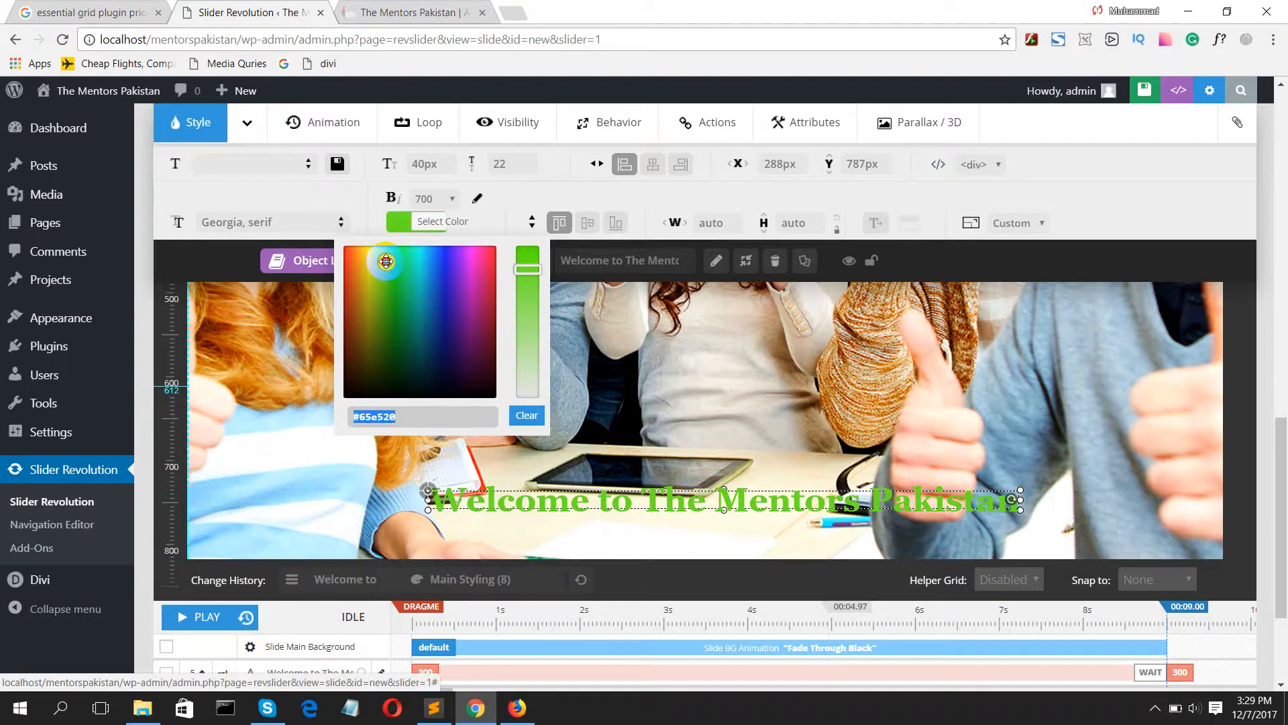
left_click_drag(386, 261, 511, 275)
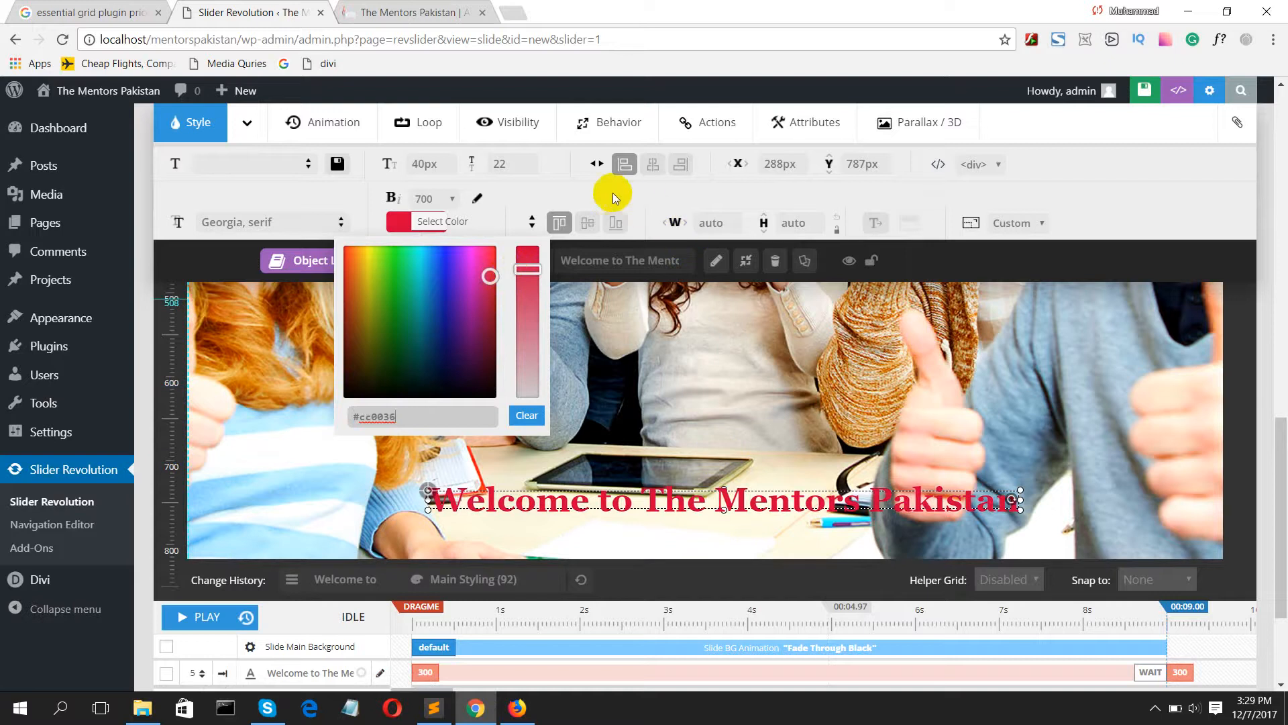
left_click(570, 192)
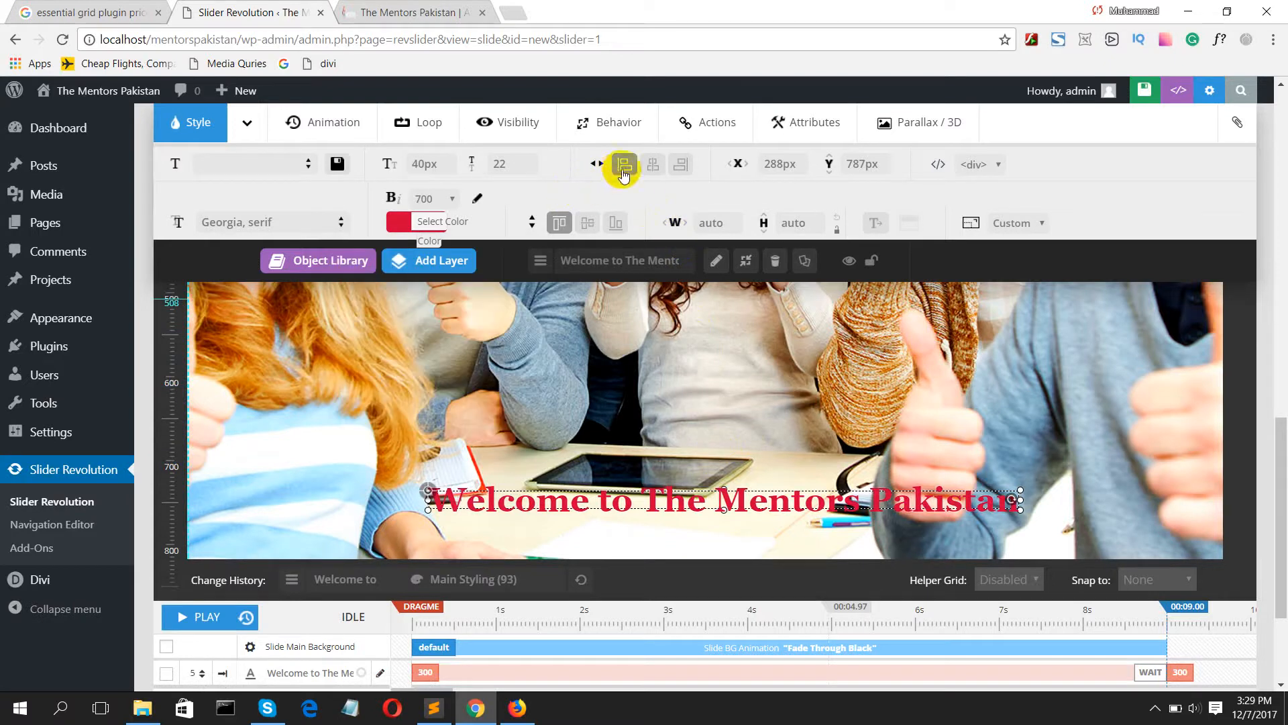
Step: Compare left and centre horizontal alignment for the welcome text layer, and settle on centre
left_click(657, 166)
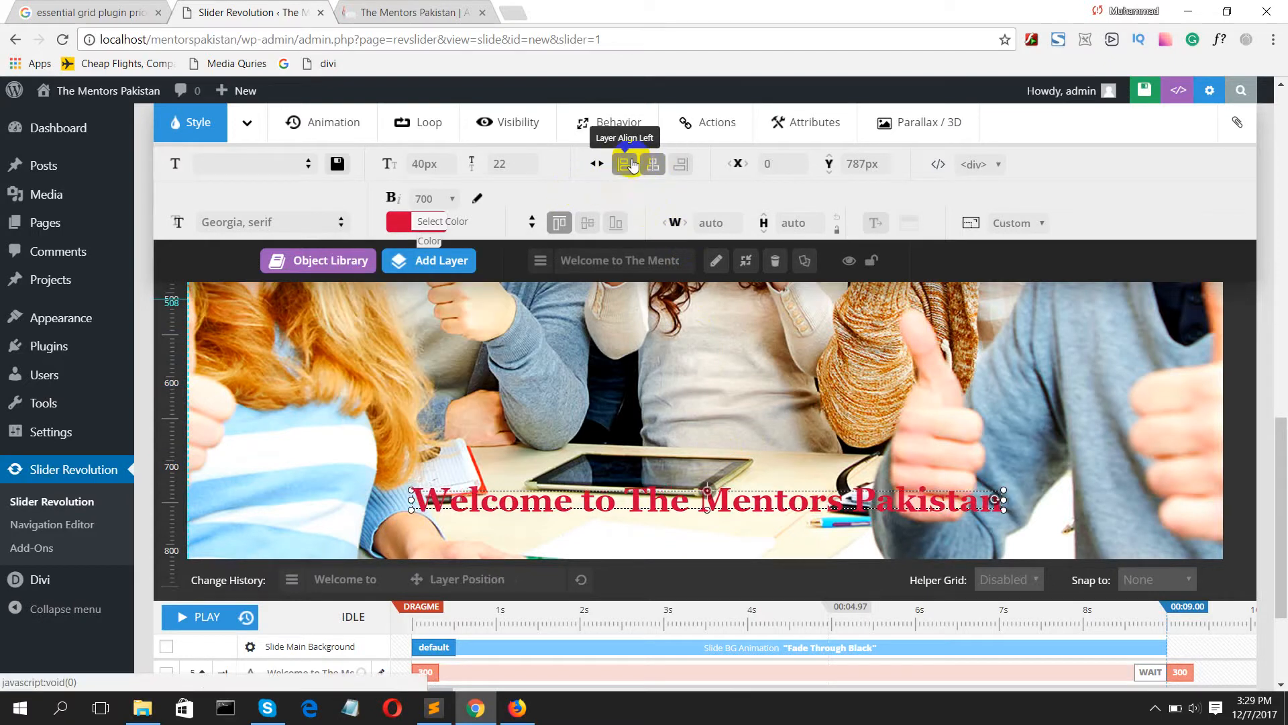
left_click(629, 164)
left_click(657, 168)
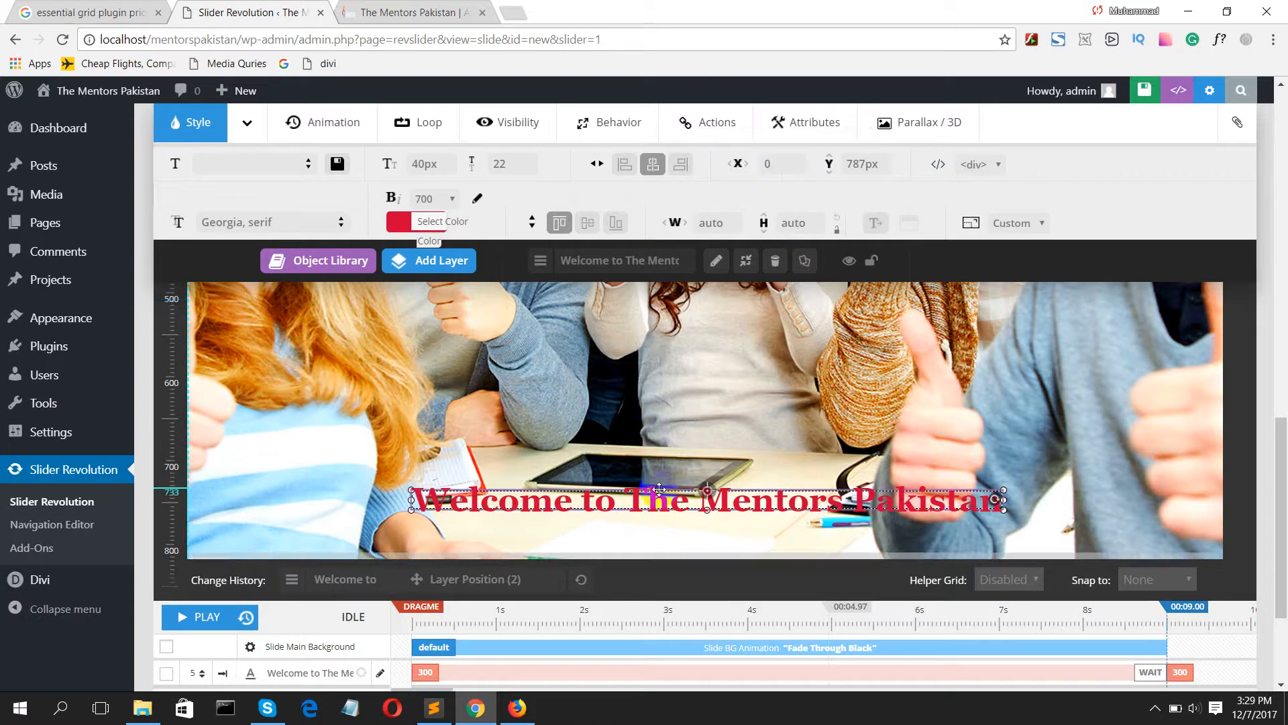
Step: Reposition the welcome text layer on the slide to about X -31 px, Y 771 px
left_click_drag(658, 492, 663, 466)
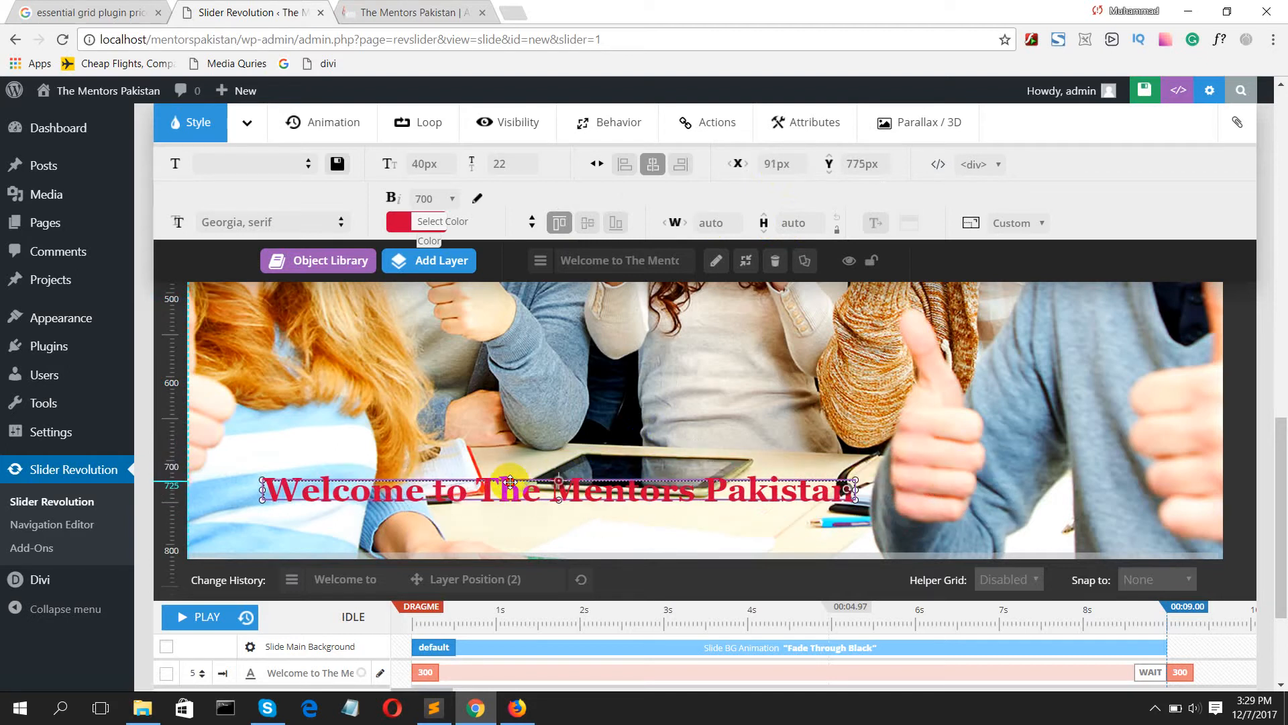
left_click_drag(510, 482, 694, 511)
left_click_drag(596, 500, 592, 485)
left_click(198, 132)
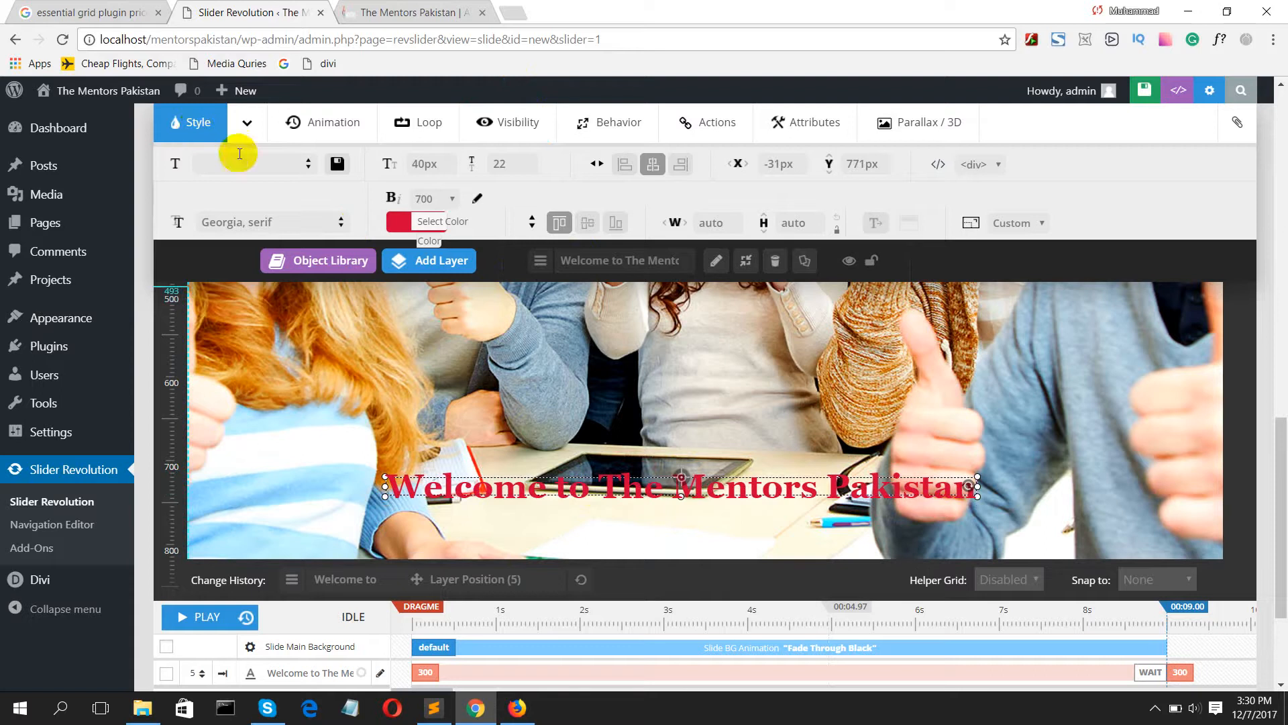
Step: Try the RotateInFormZero start animation on the welcome text, and switch it to Random-Rotate-and-Scale
left_click(302, 141)
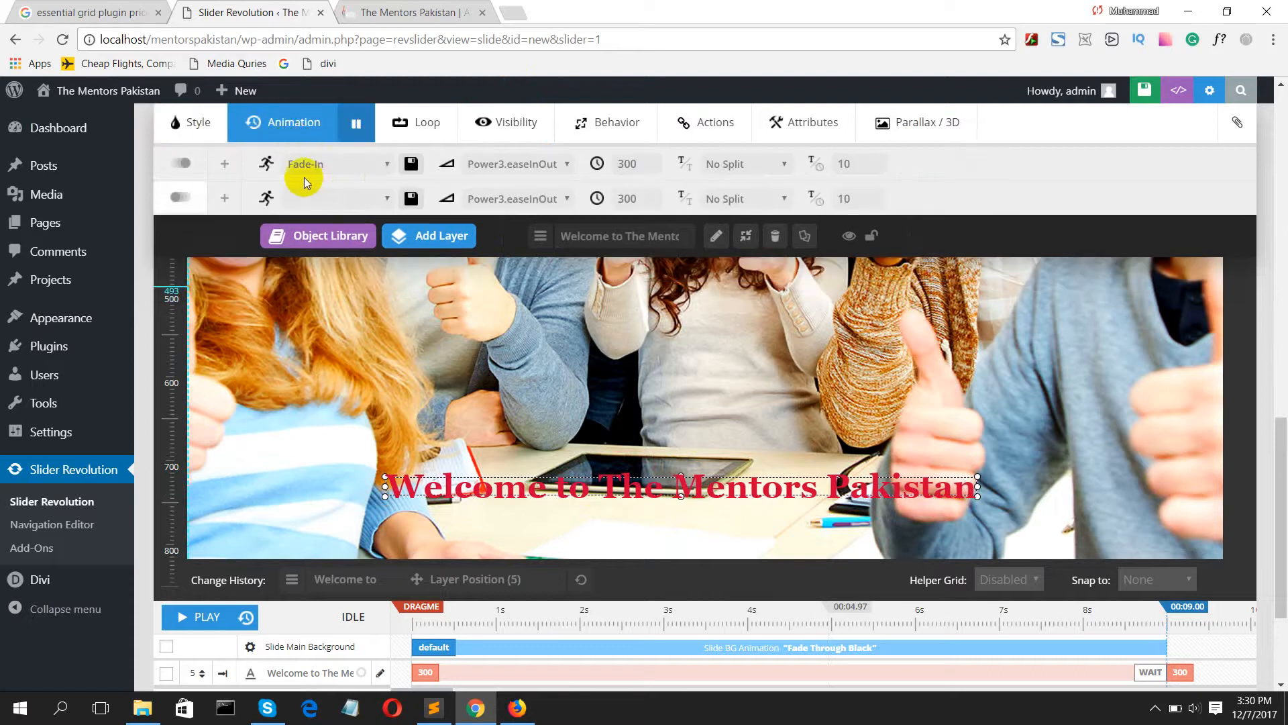
left_click(330, 165)
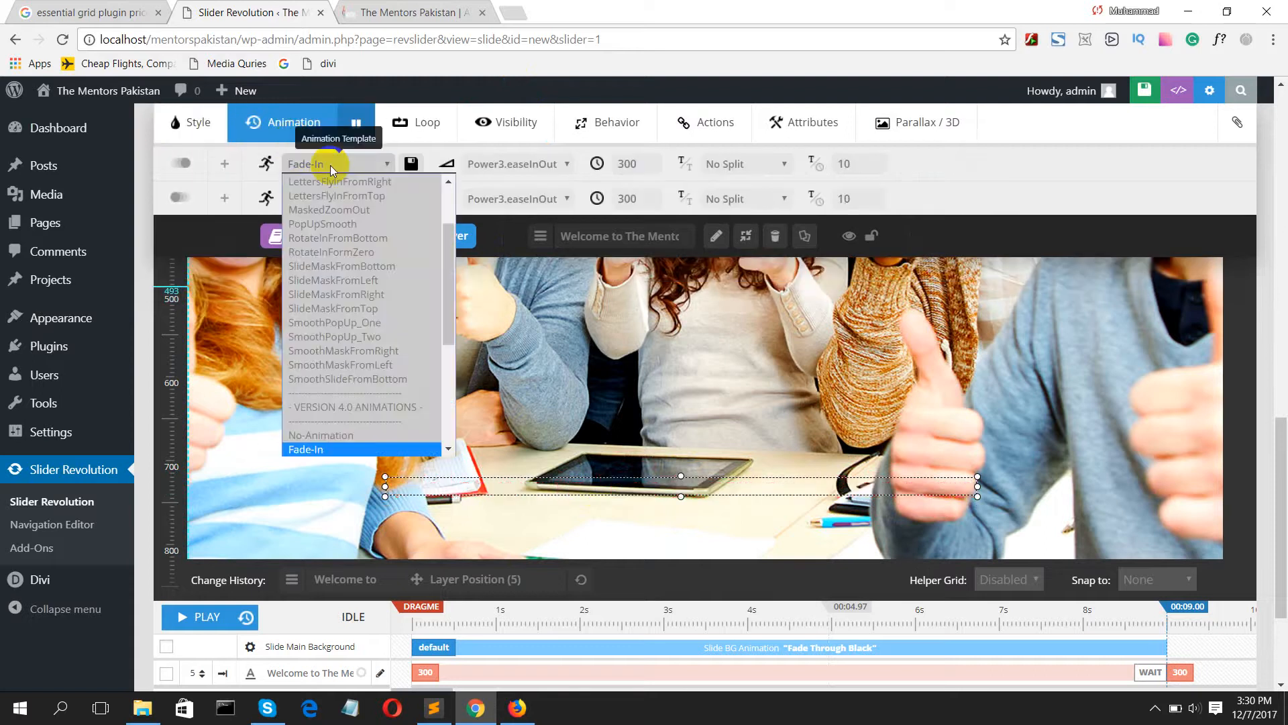
left_click(325, 253)
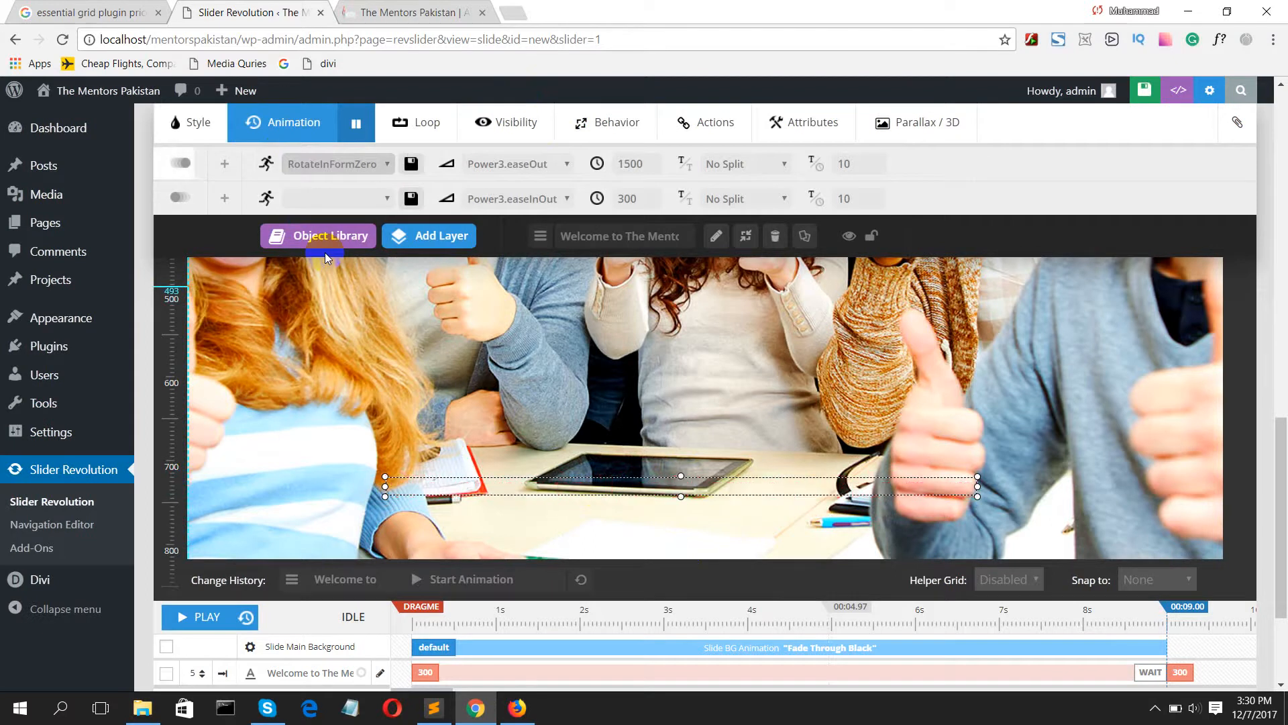
left_click(310, 165)
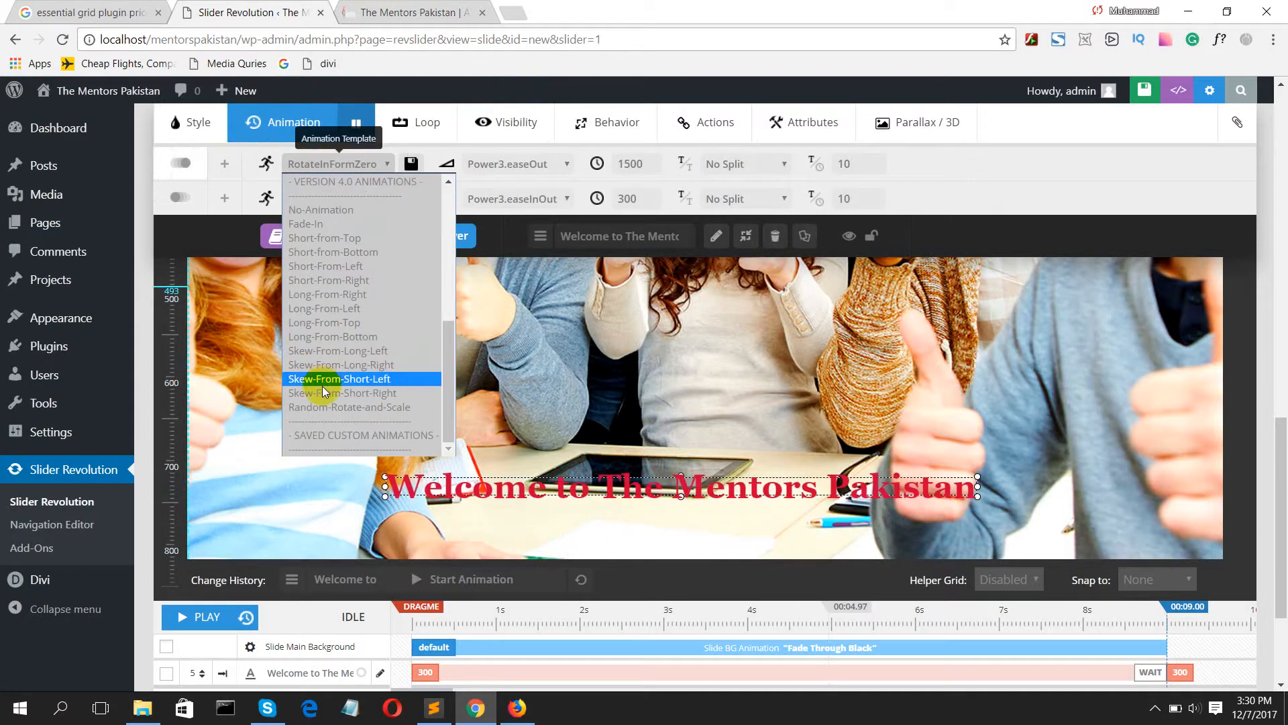
left_click(353, 407)
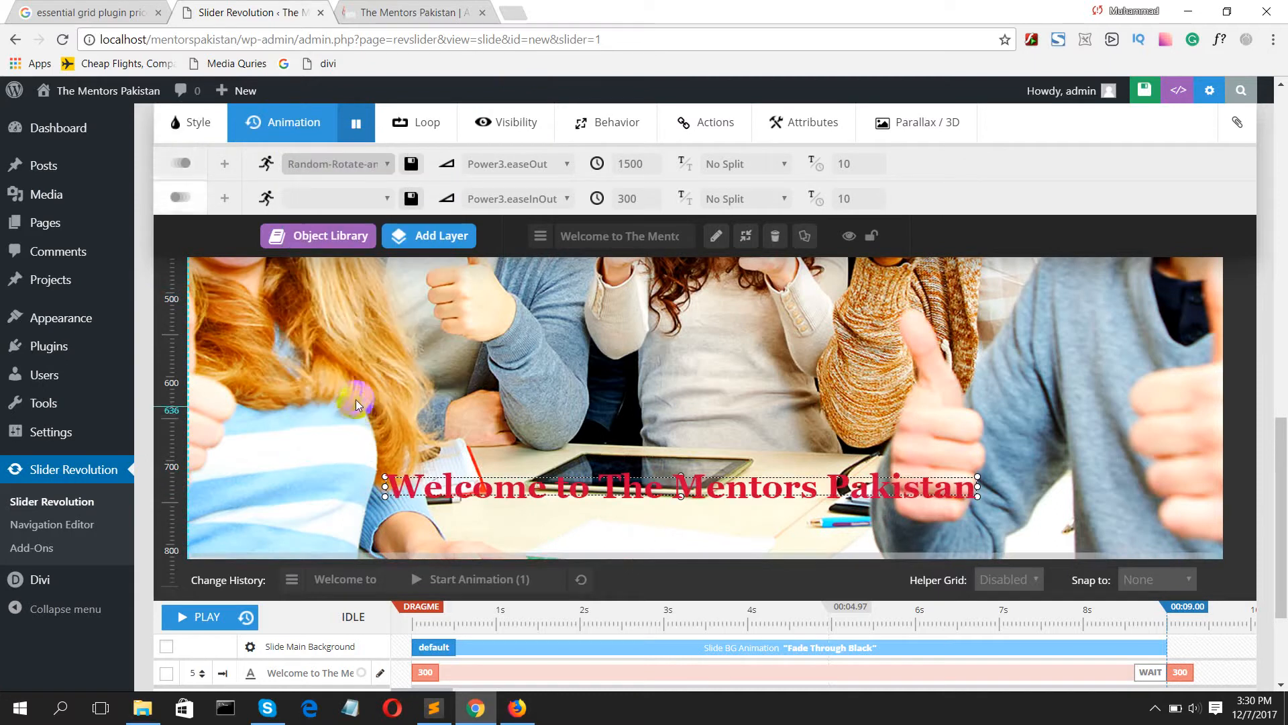
Step: Try the Long-From-Bottom and Skew-From-Short-Right start animations on the welcome text
left_click(336, 165)
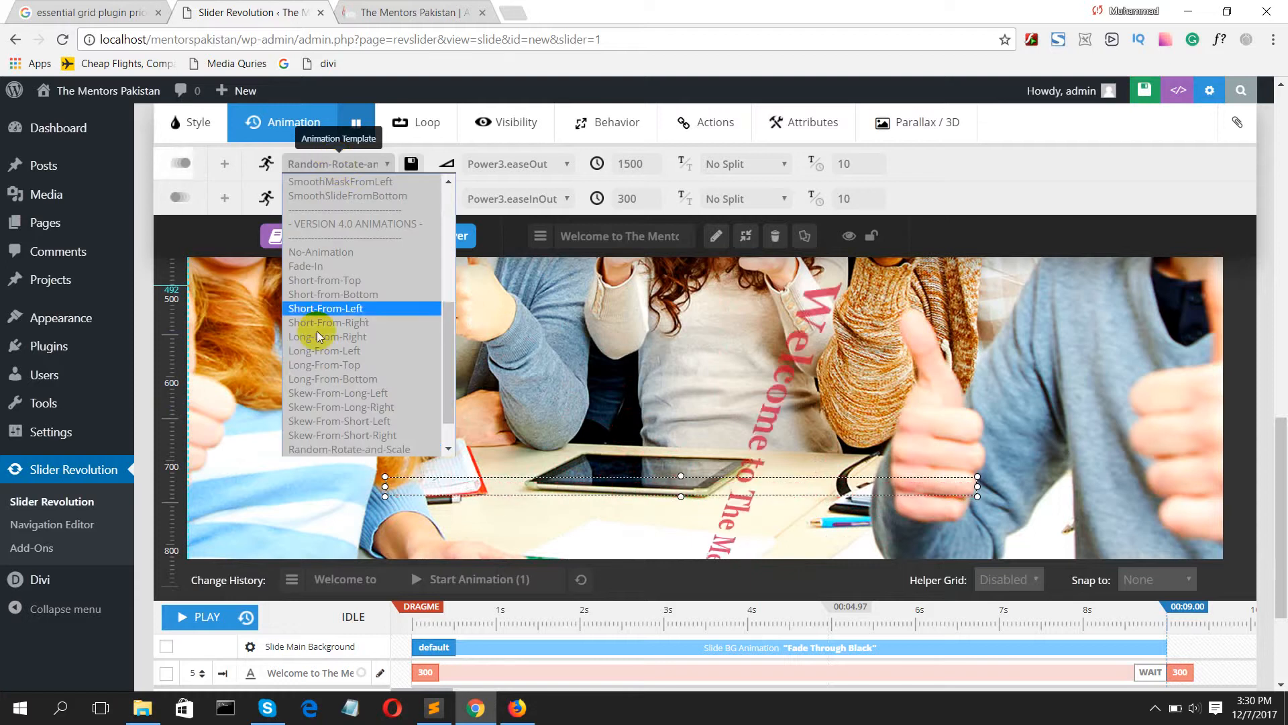
left_click(317, 379)
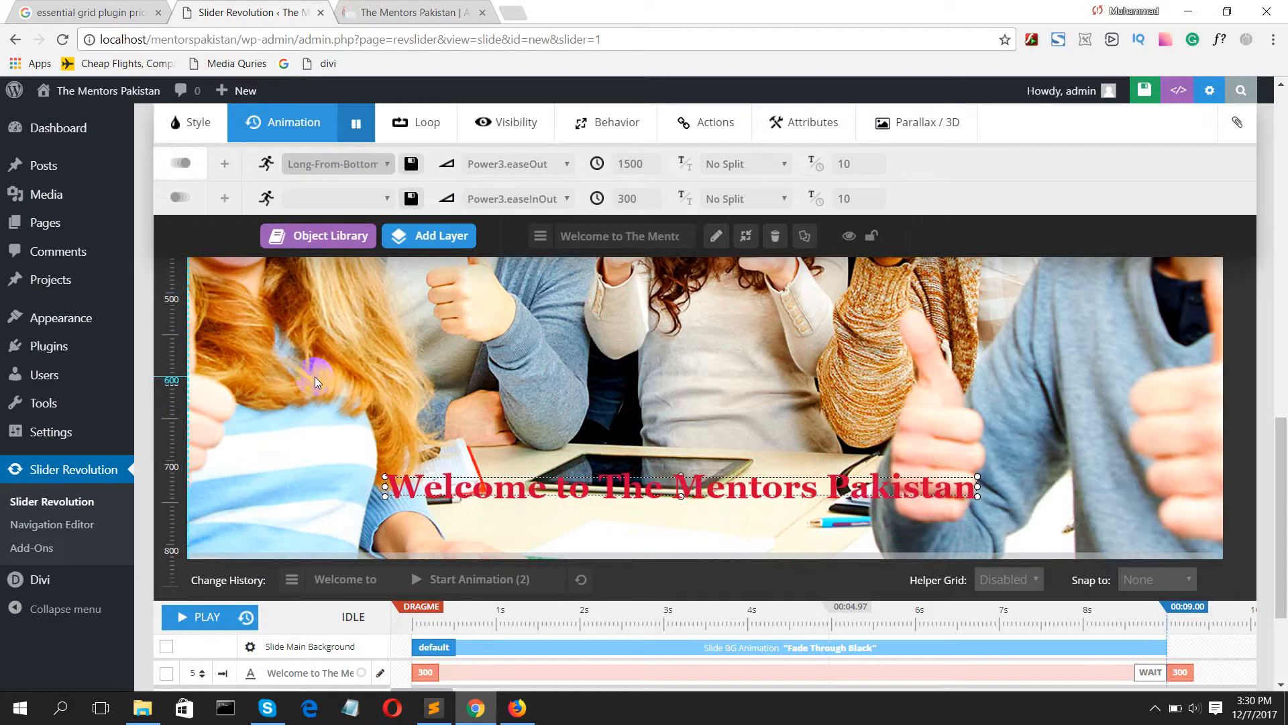
left_click(339, 164)
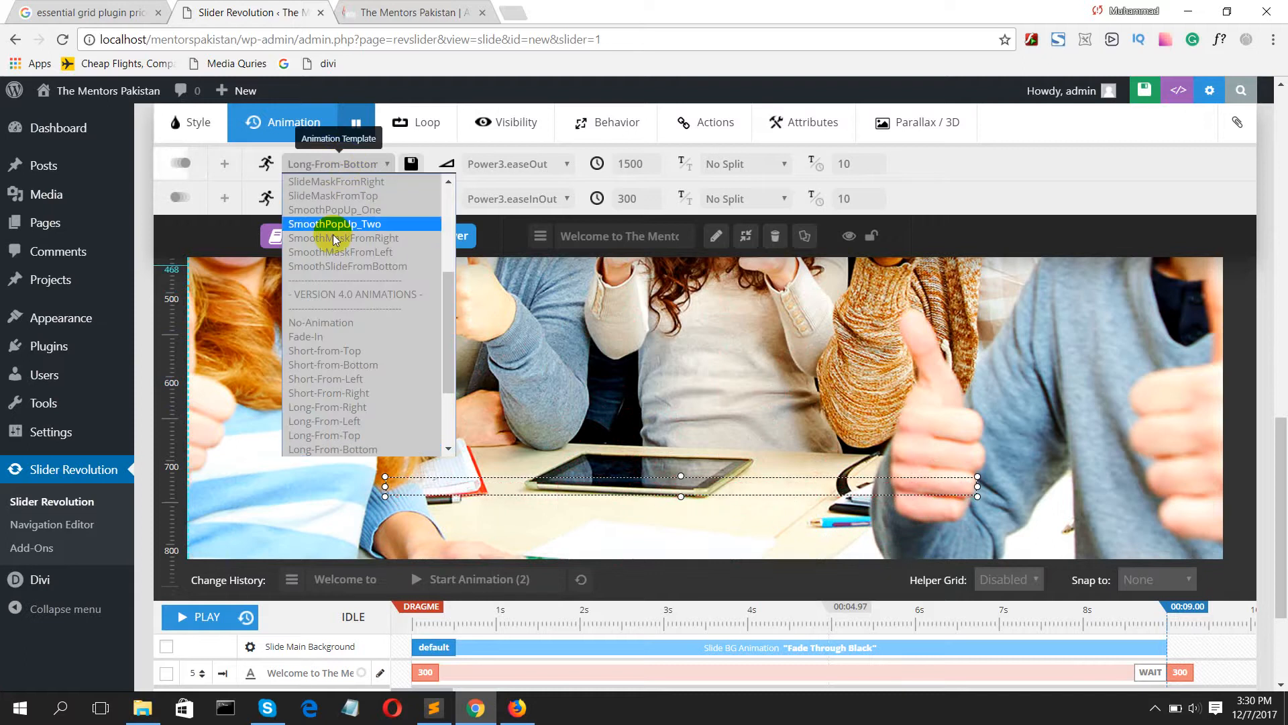
scroll(333, 239, "down", 5)
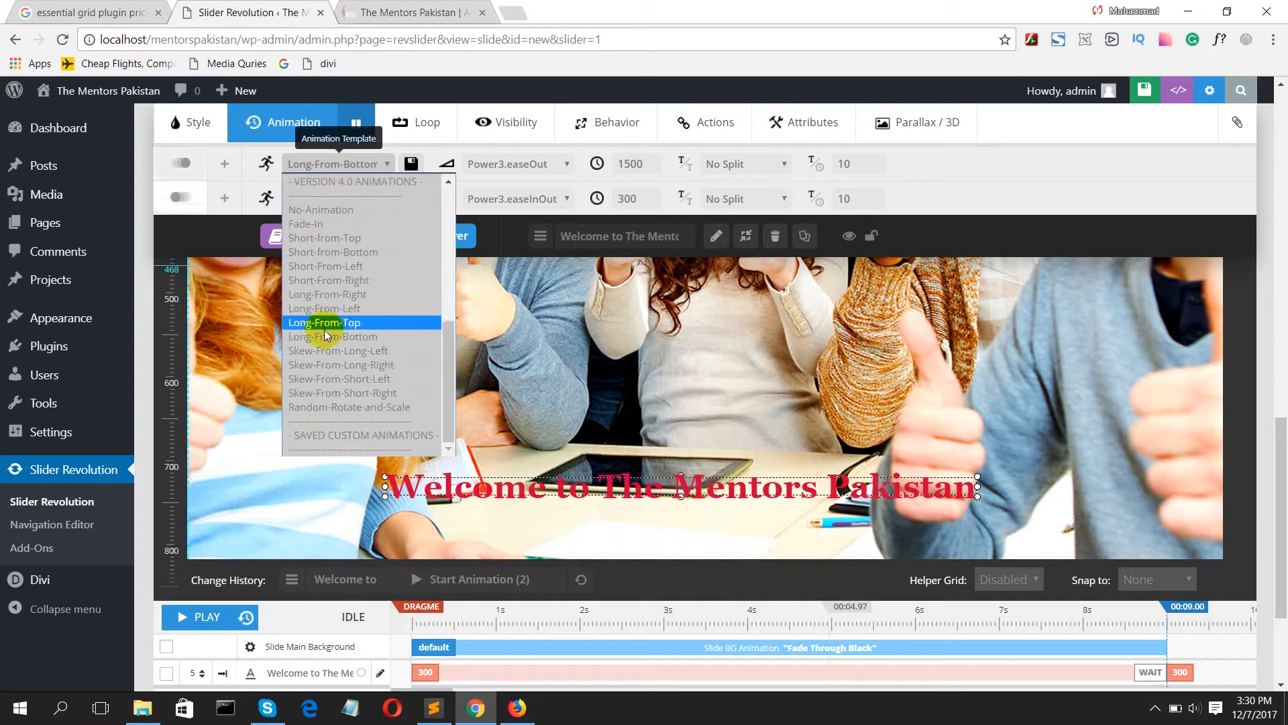
left_click(336, 393)
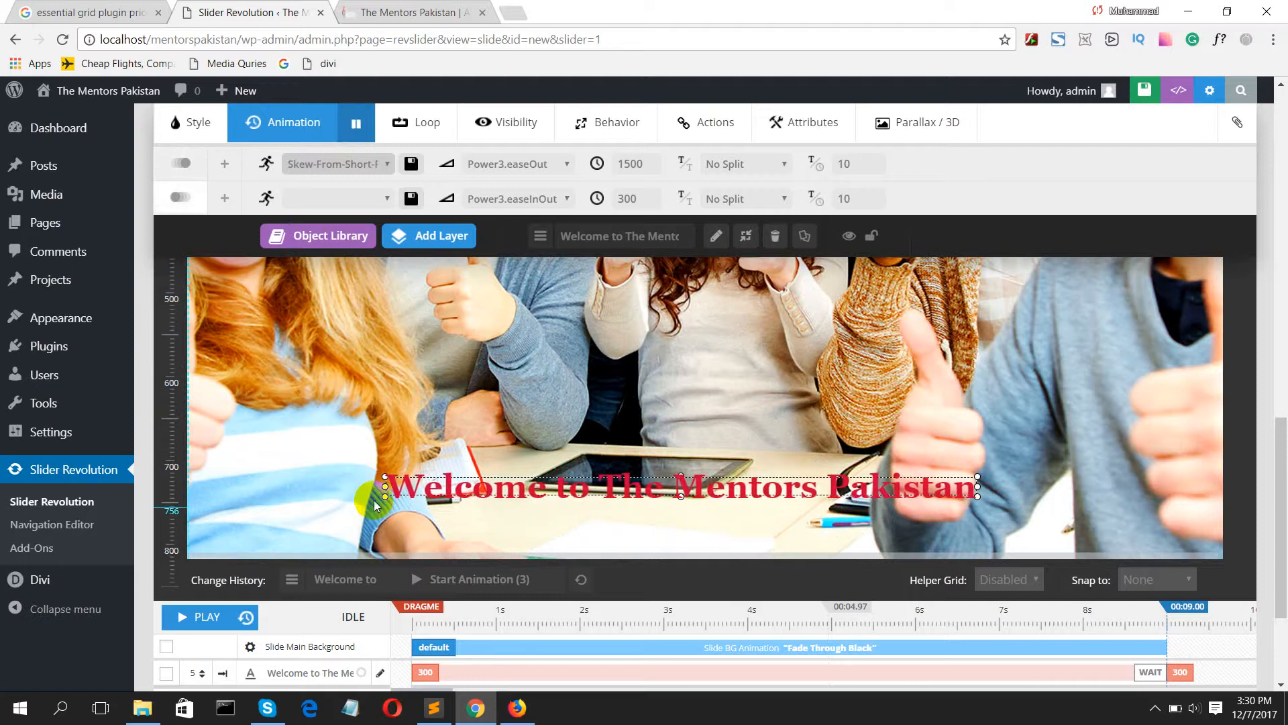
Step: Set the welcome text's start animation back to Random-Rotate-and-Scale
left_click(373, 165)
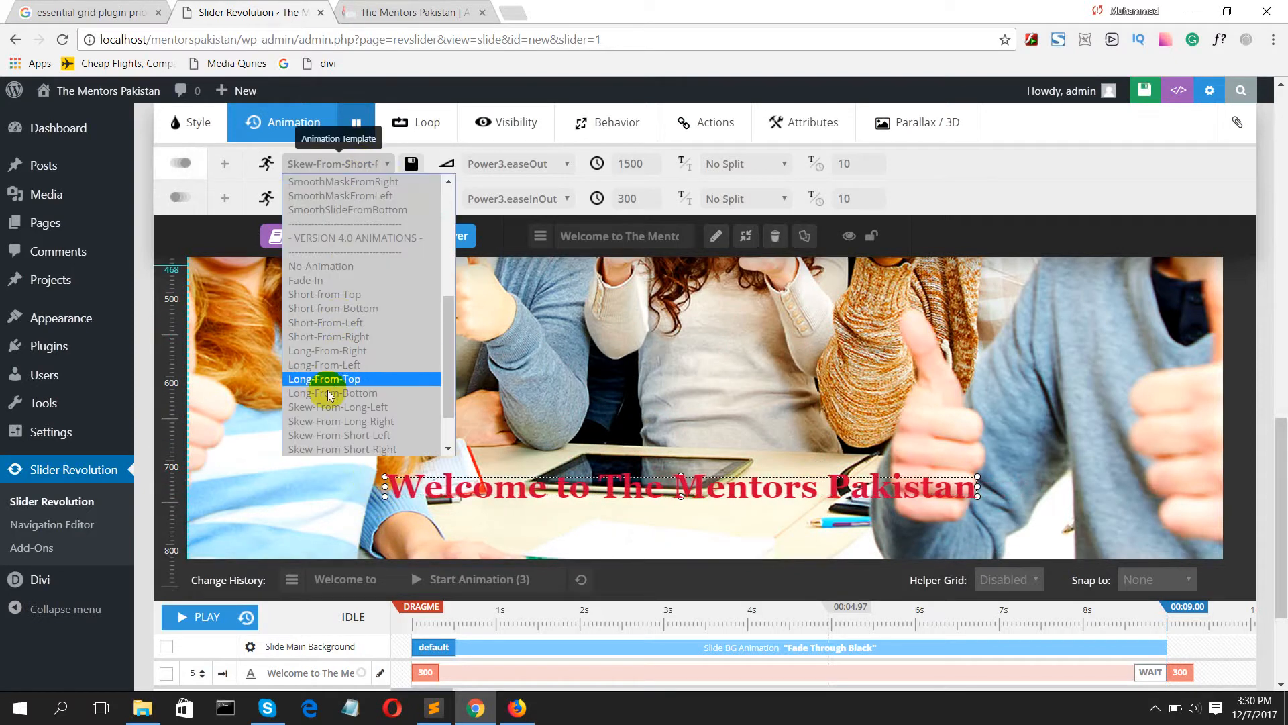
scroll(328, 396, "down", 2)
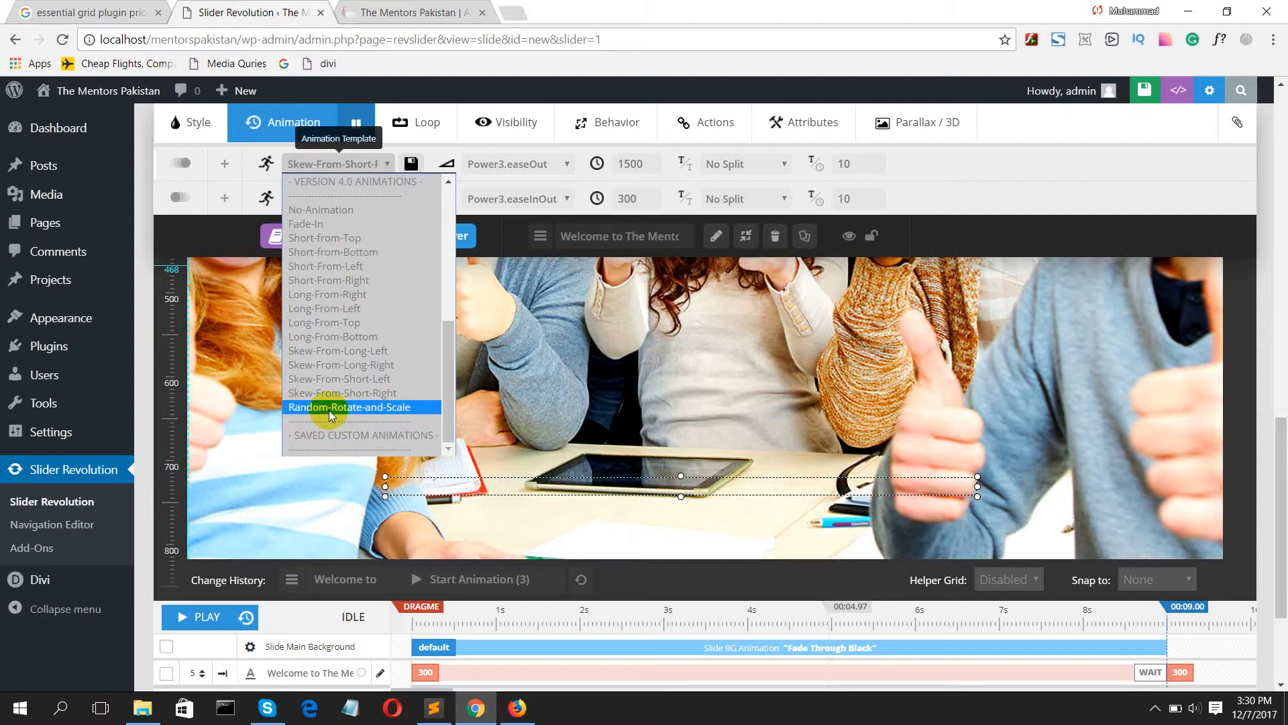
left_click(328, 408)
mouse_move(440, 237)
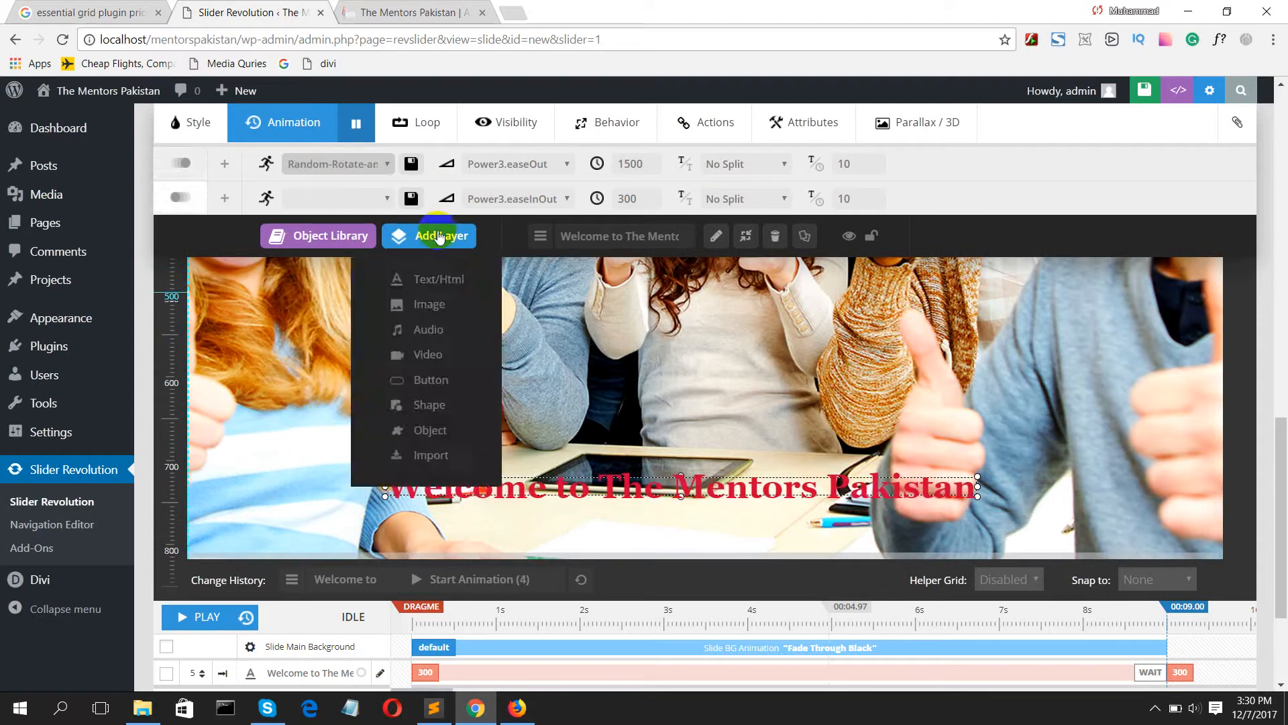
Step: Try Power2.easeIn as the start animation's easing, and settle on Power2.easeOut
left_click(490, 165)
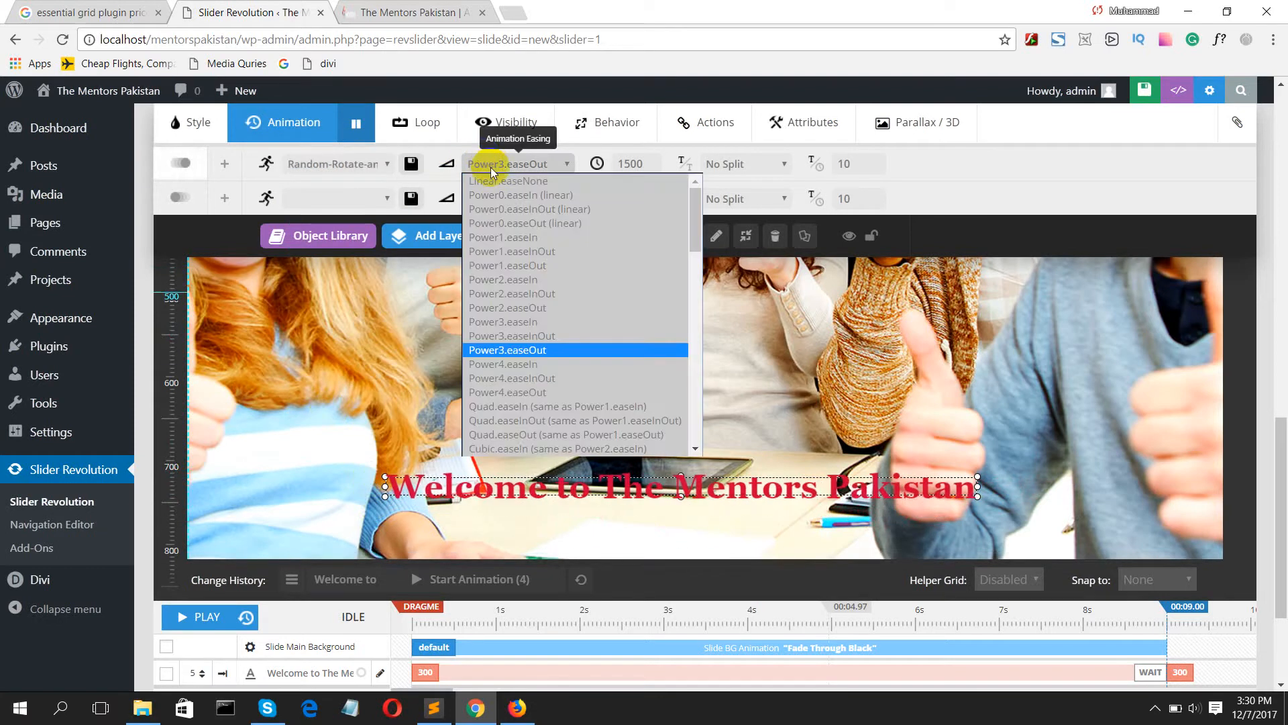
left_click(514, 281)
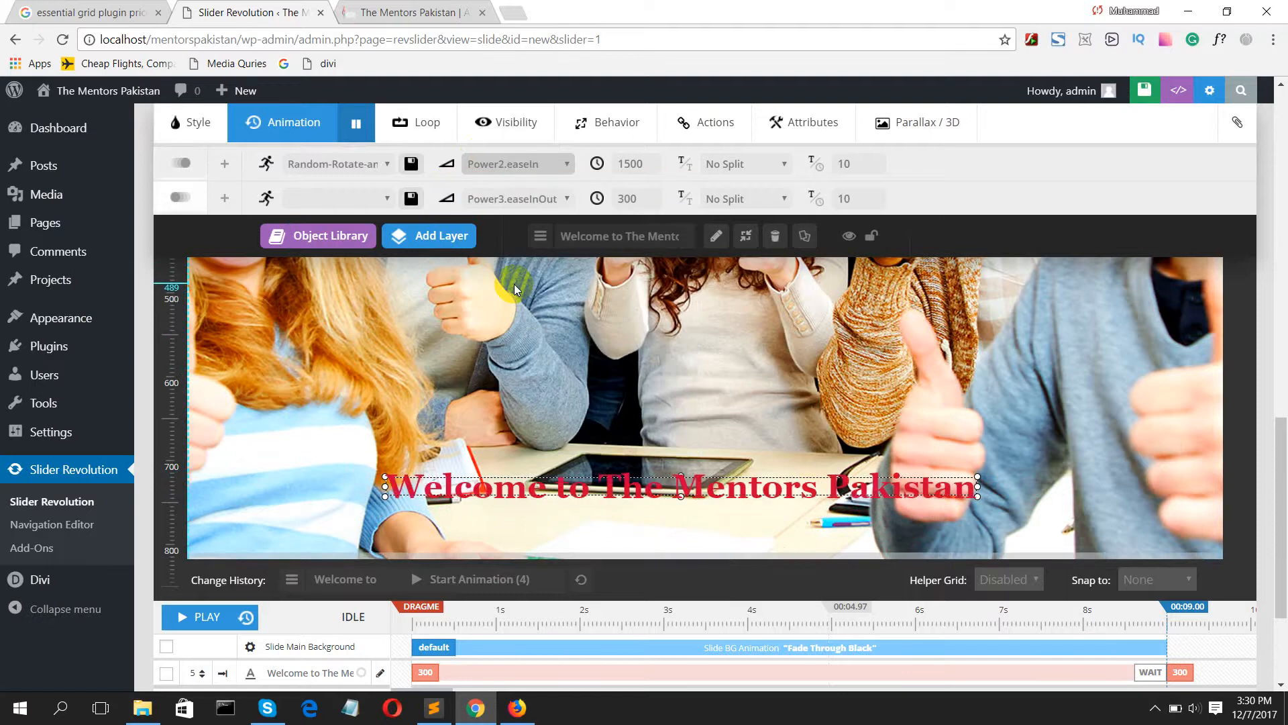
left_click(499, 163)
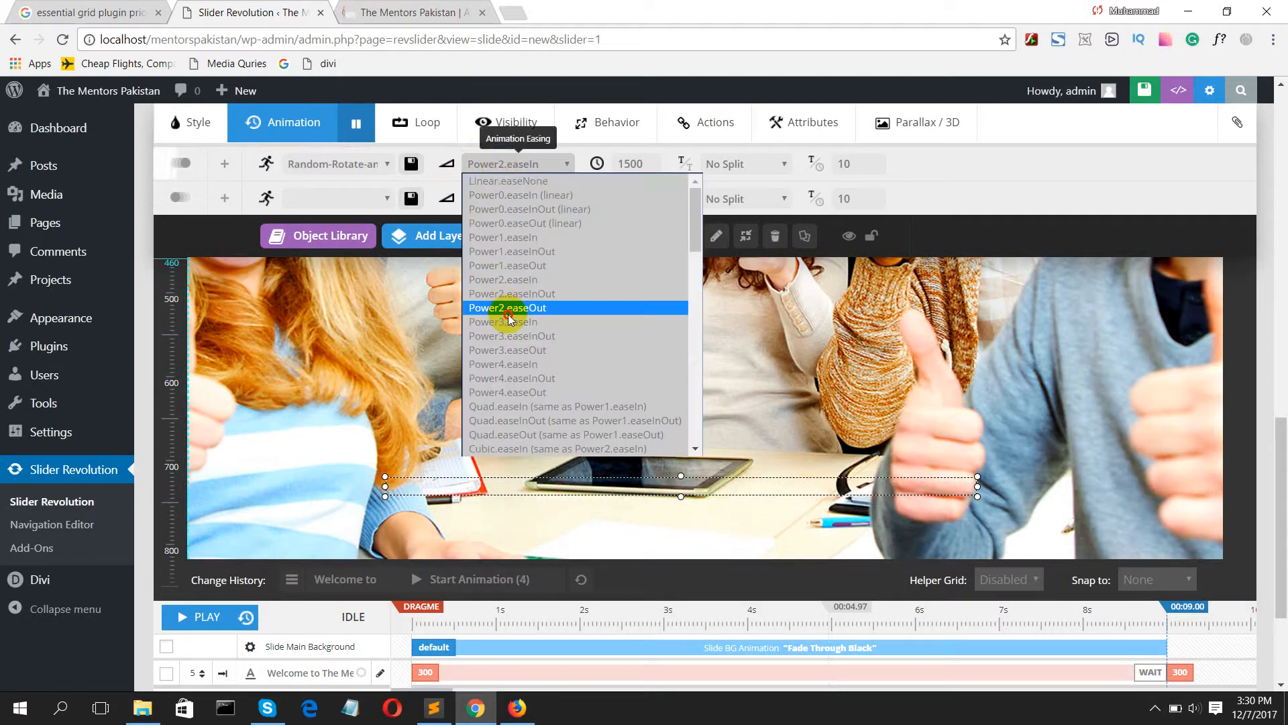
left_click(508, 313)
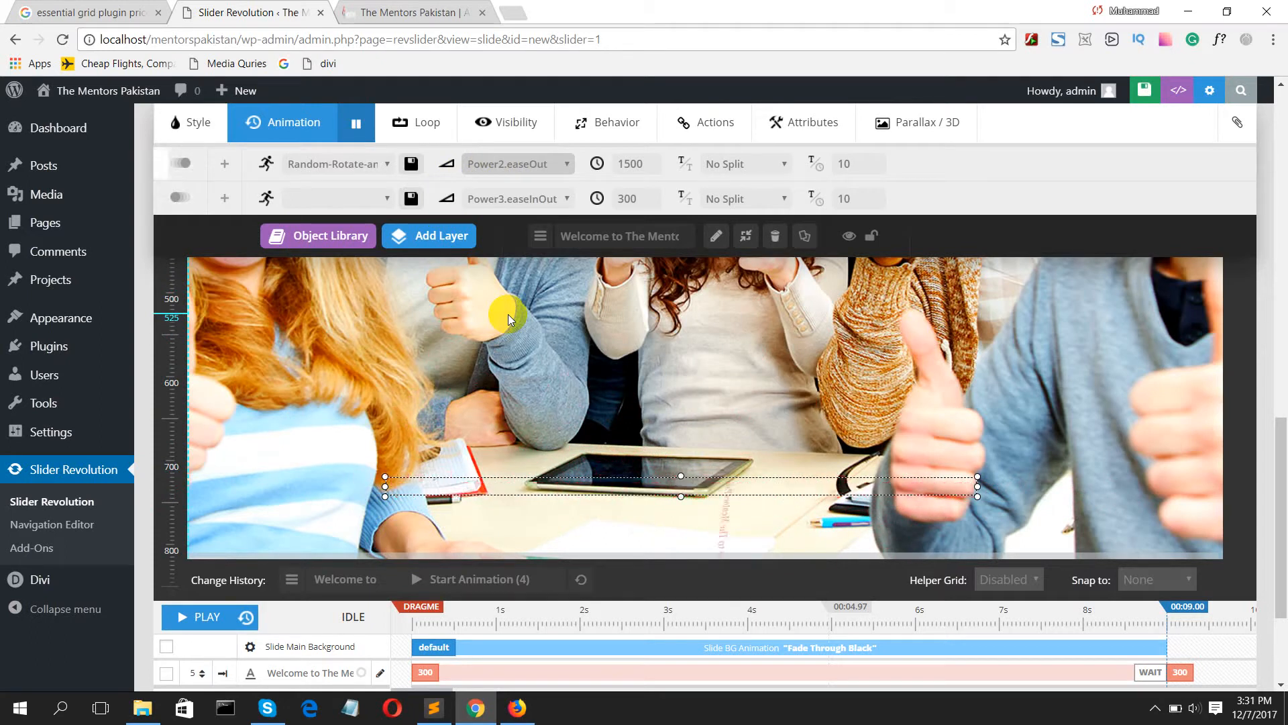
Step: Review the welcome layer's available loop effects and its device visibility settings
left_click(424, 128)
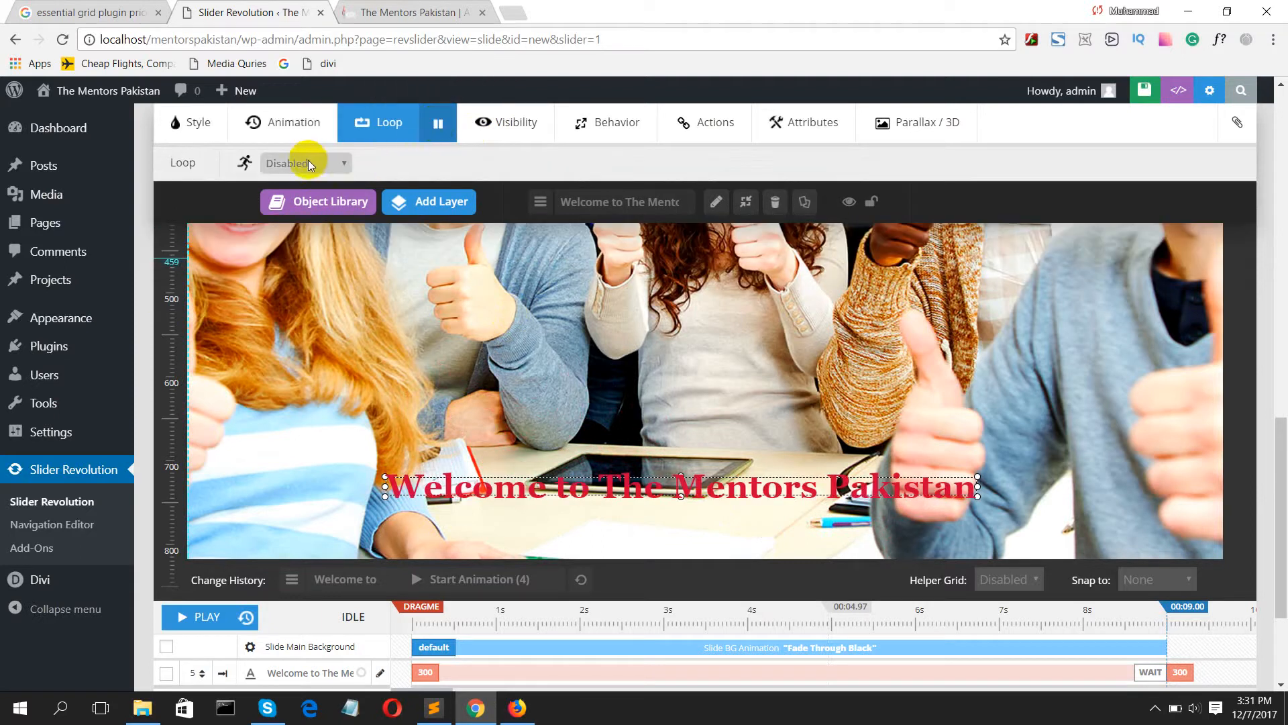
left_click(309, 163)
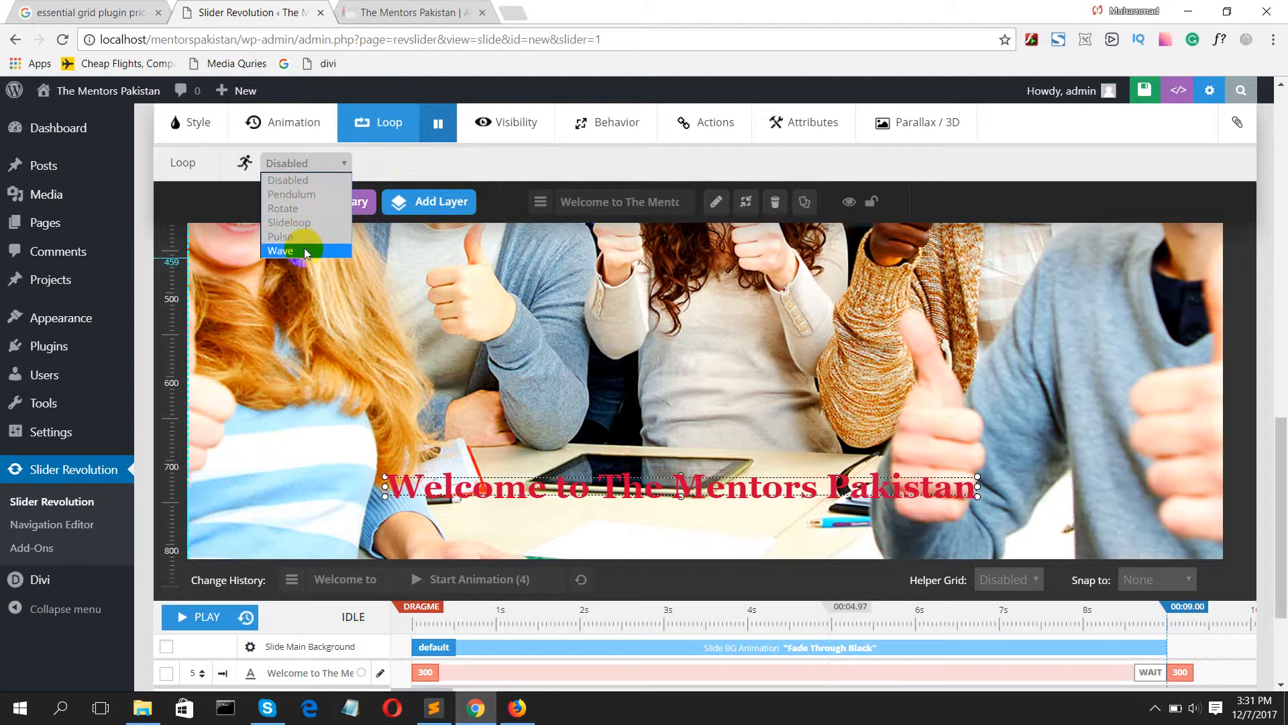
left_click(409, 145)
left_click(477, 126)
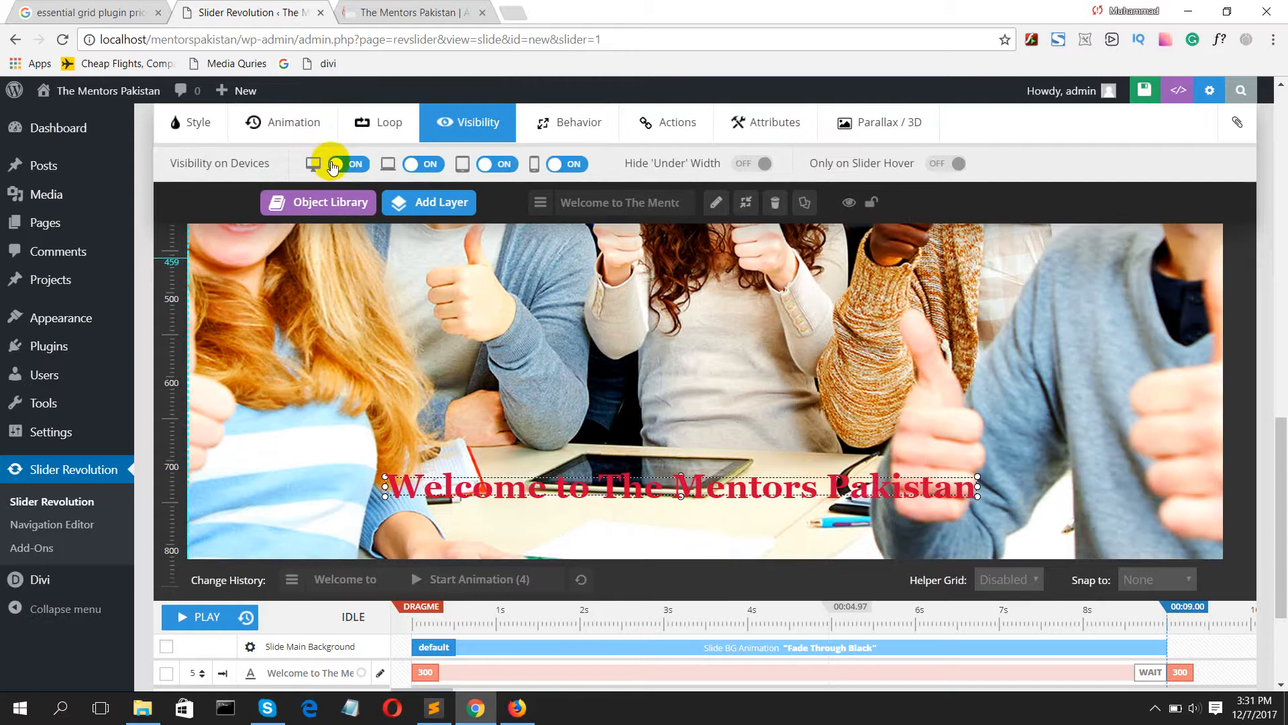
mouse_move(431, 201)
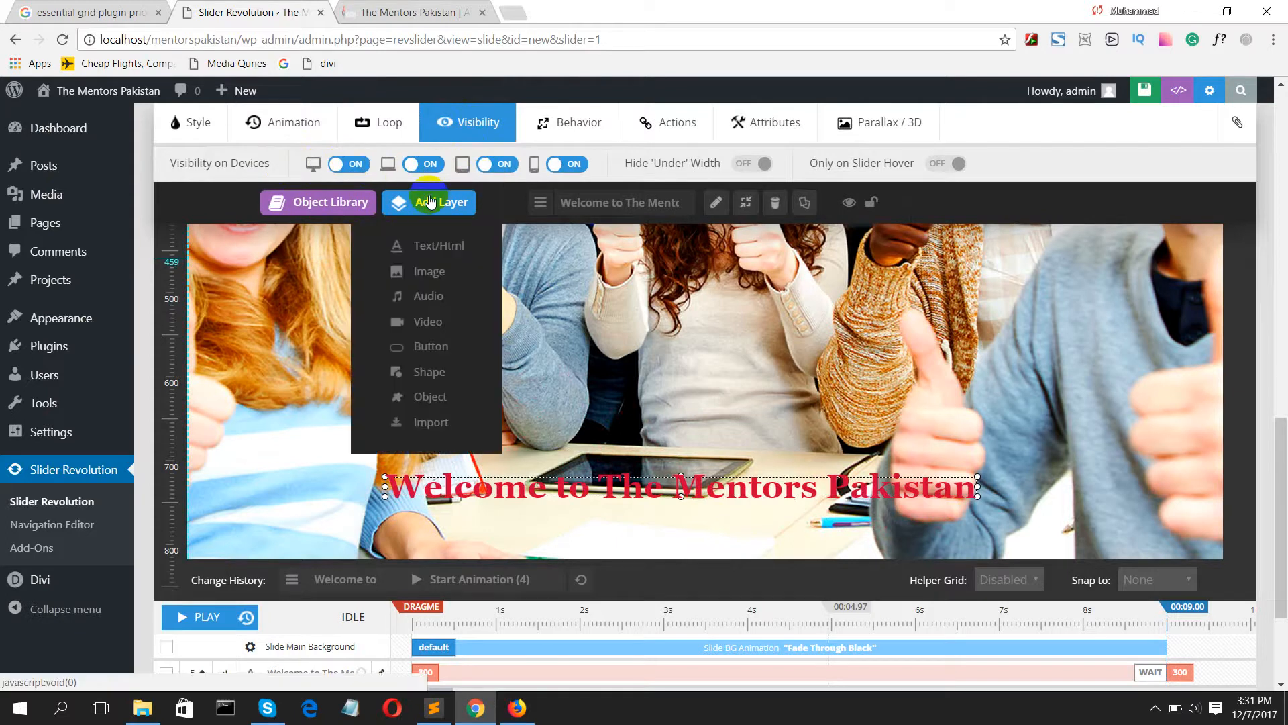
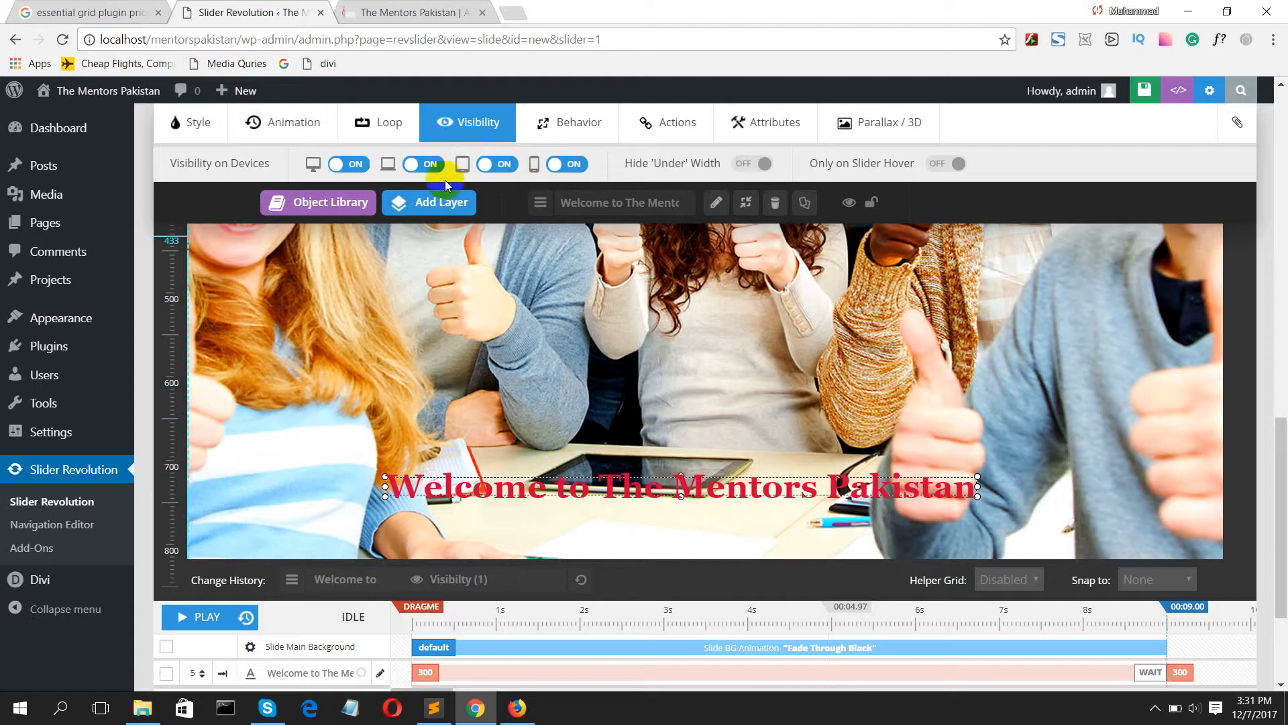
Step: Review the welcome layer's behavior, actions, attributes and parallax settings
left_click(545, 131)
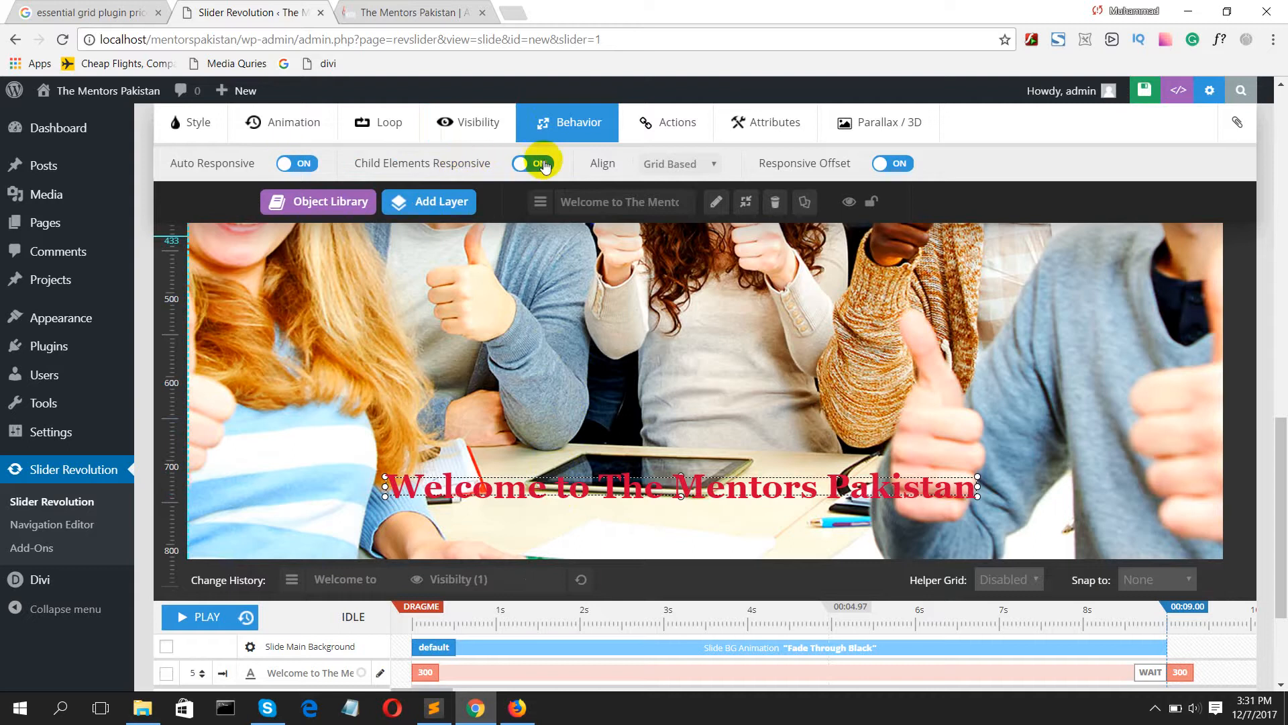
left_click(665, 125)
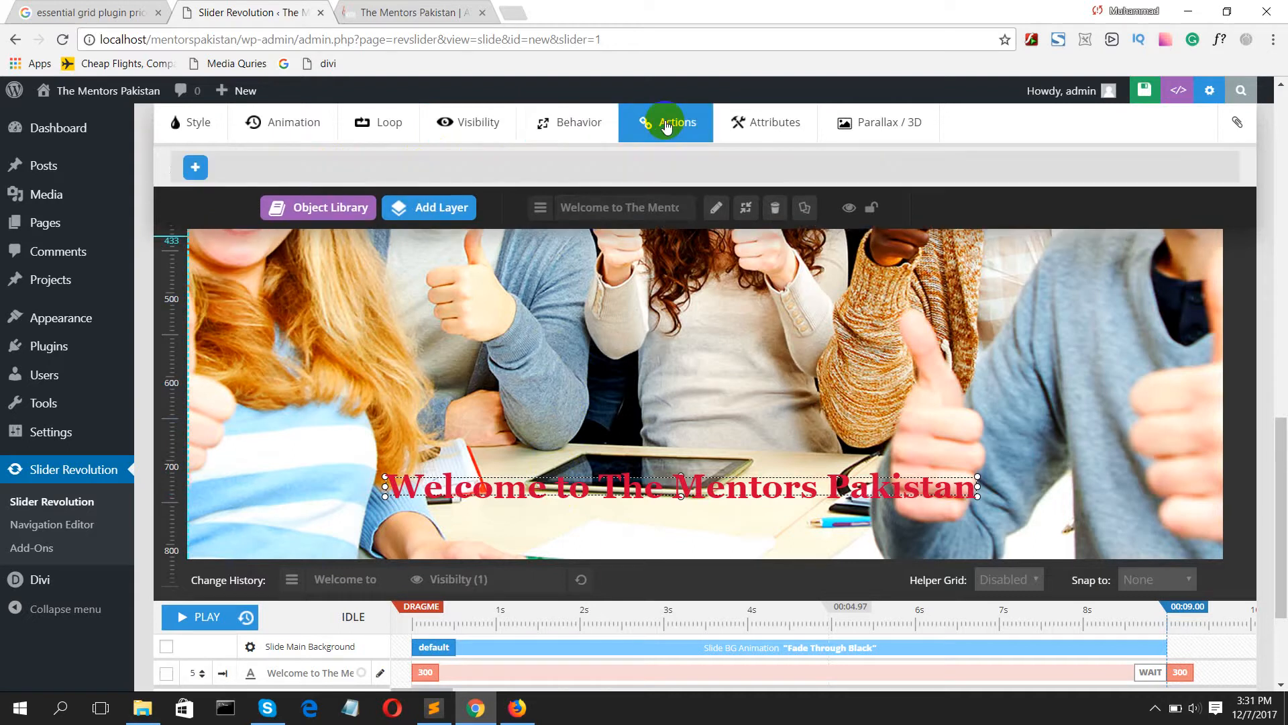
left_click(741, 124)
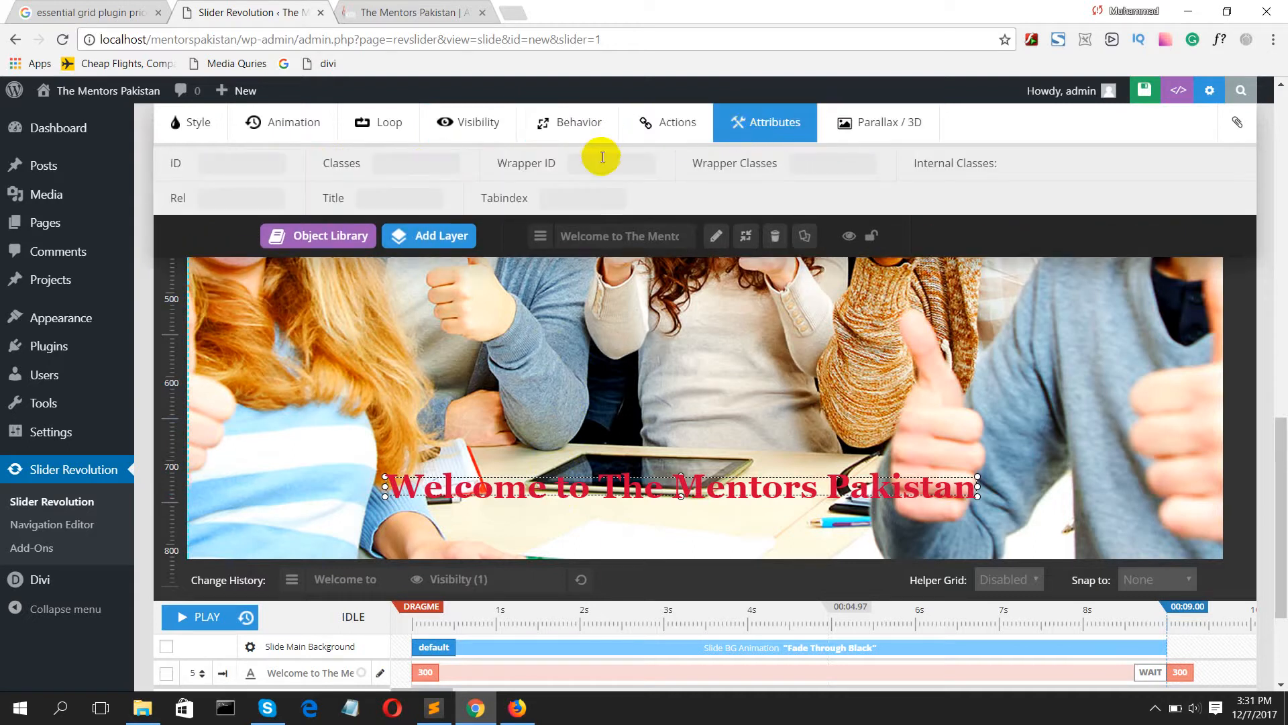
left_click(842, 124)
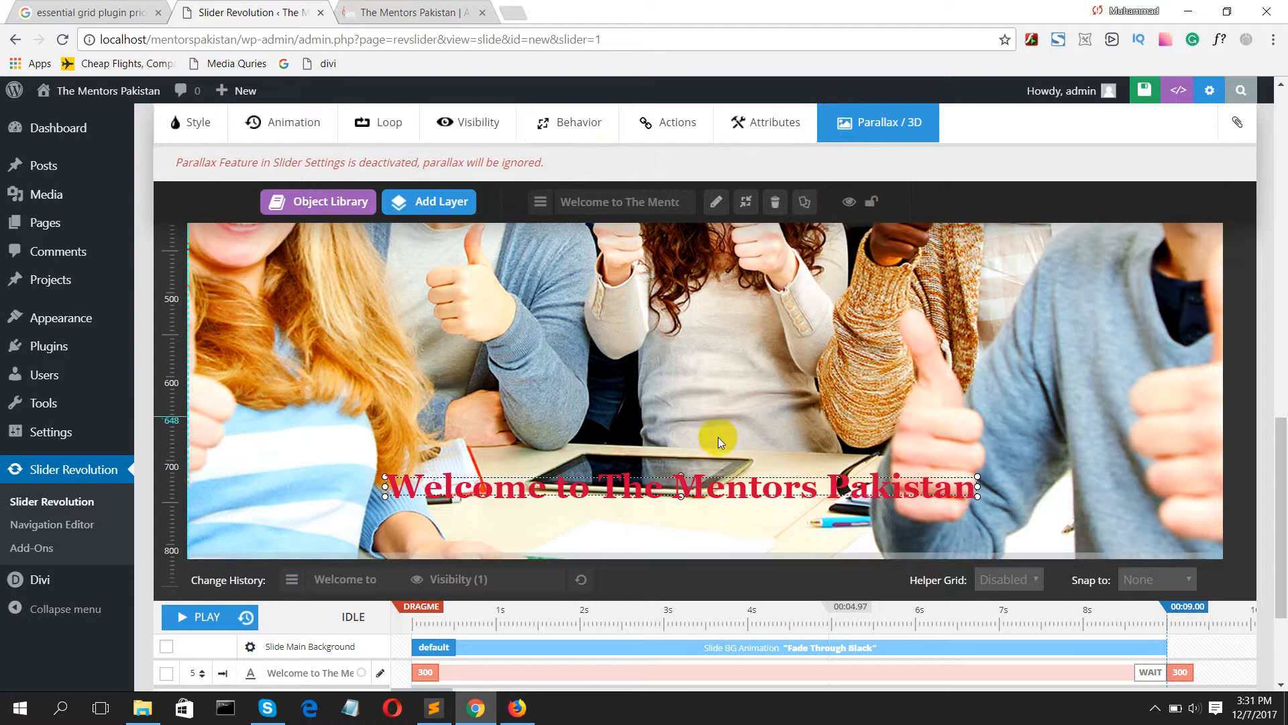
Step: Save the first slide and deselect the welcome text layer
scroll(1241, 132, "up", 1)
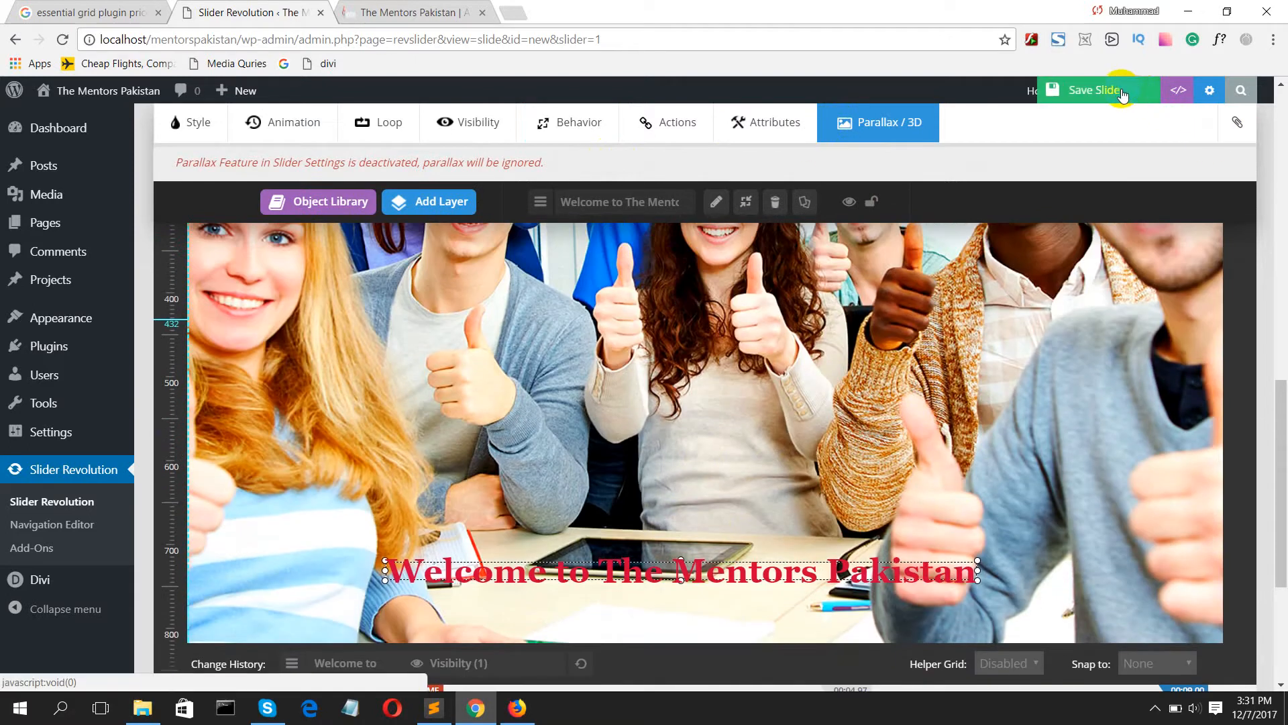
left_click(1136, 94)
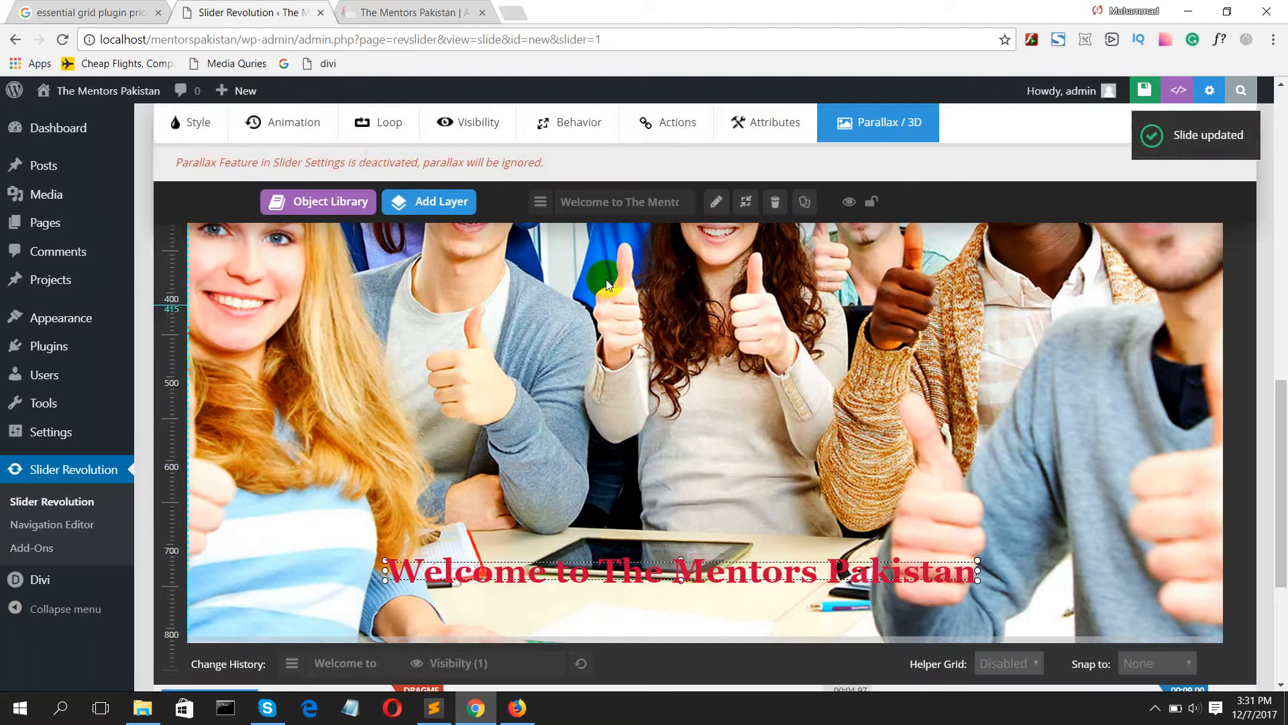
scroll(430, 380, "down", 1)
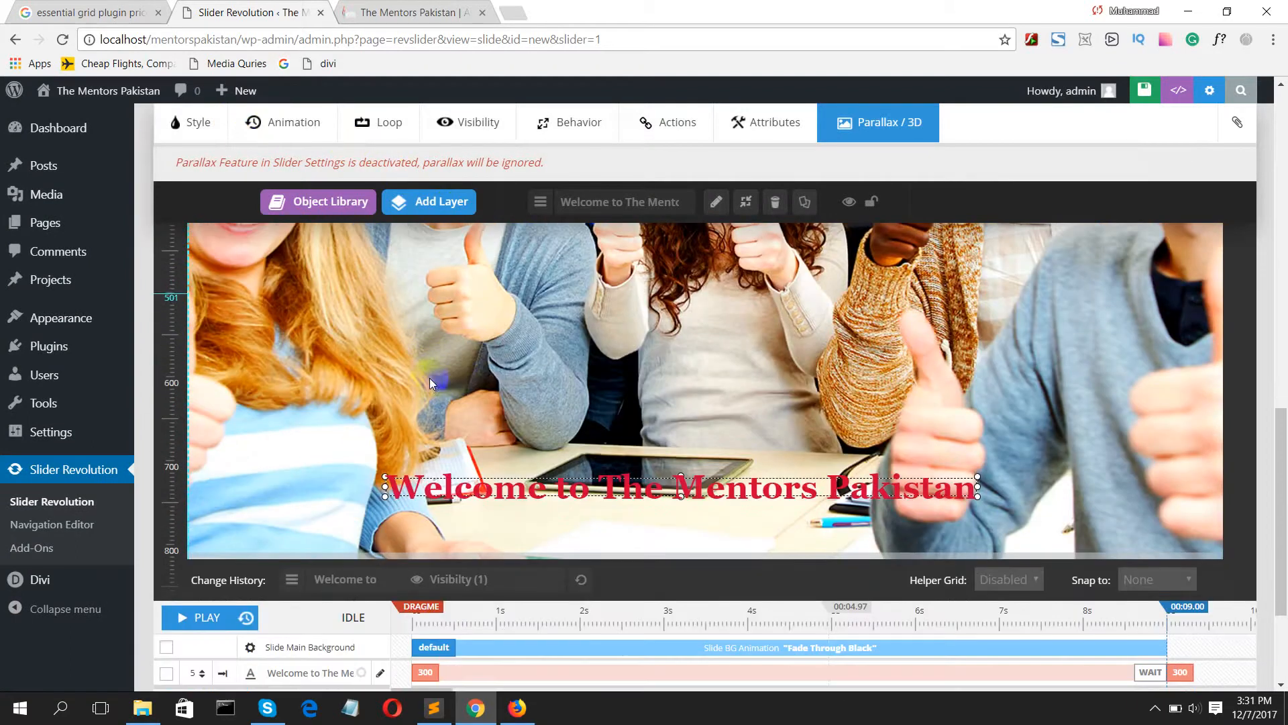
left_click(466, 350)
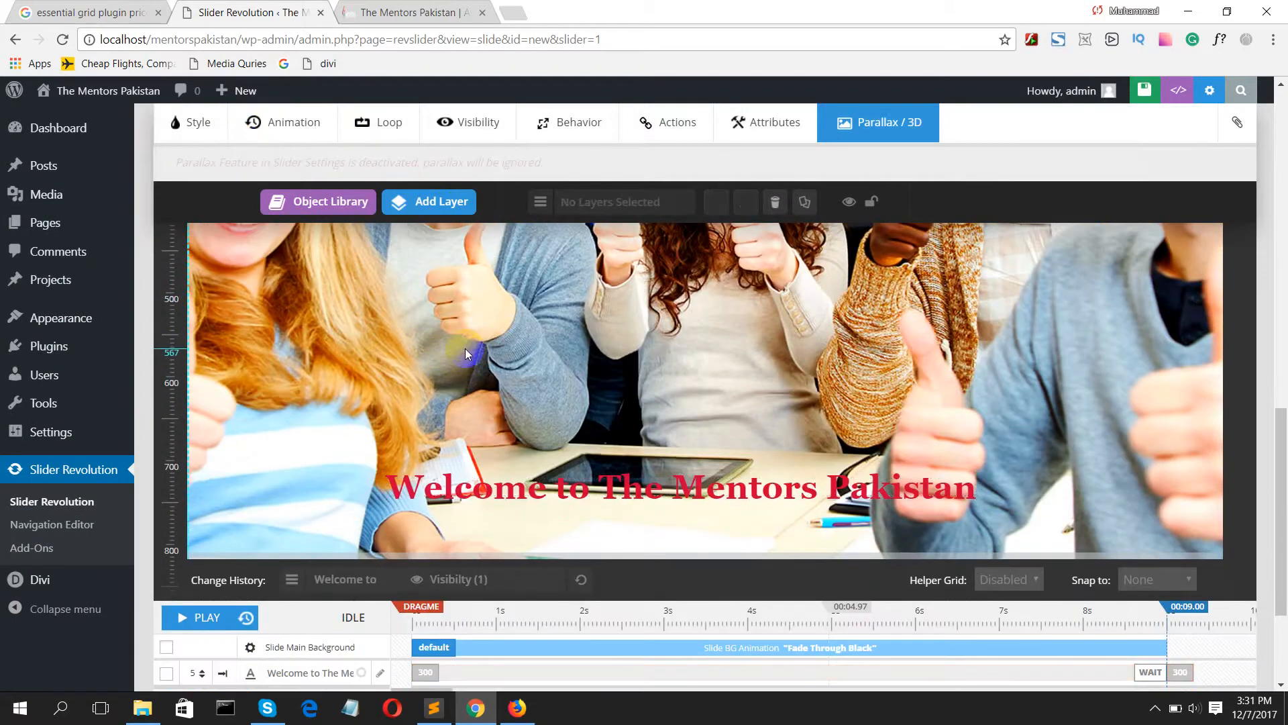
left_click(319, 124)
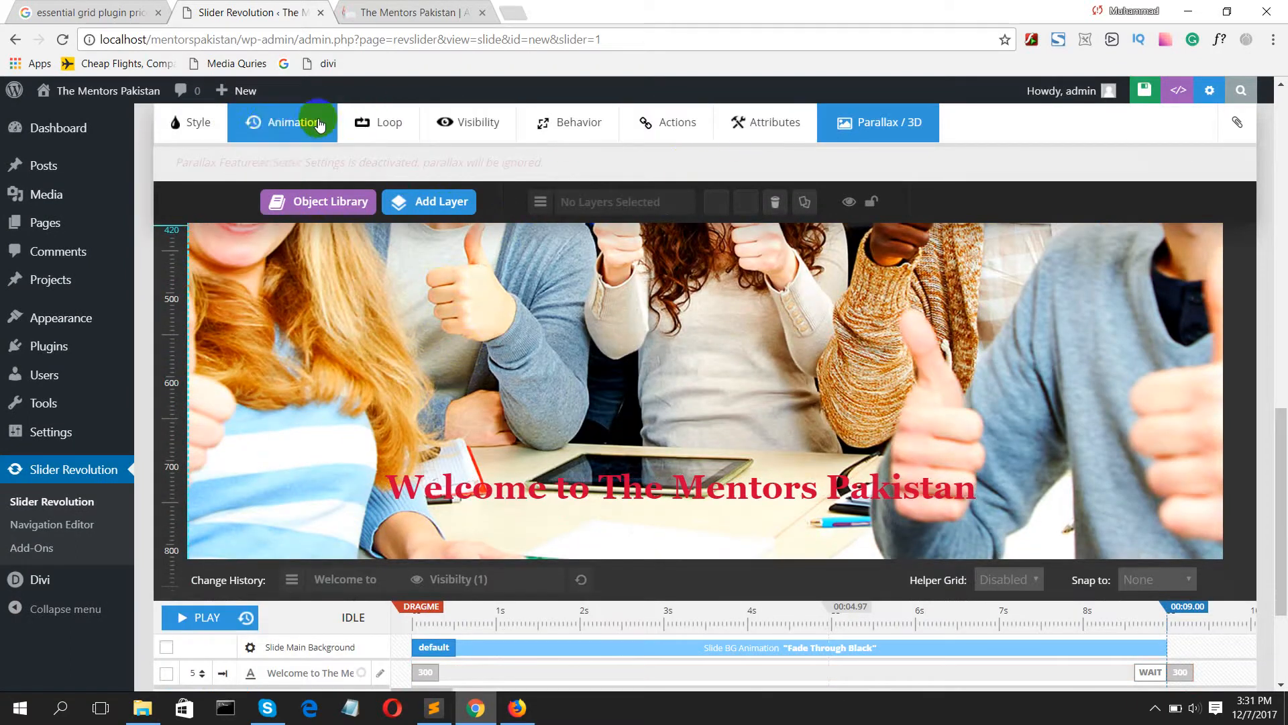
left_click(271, 128)
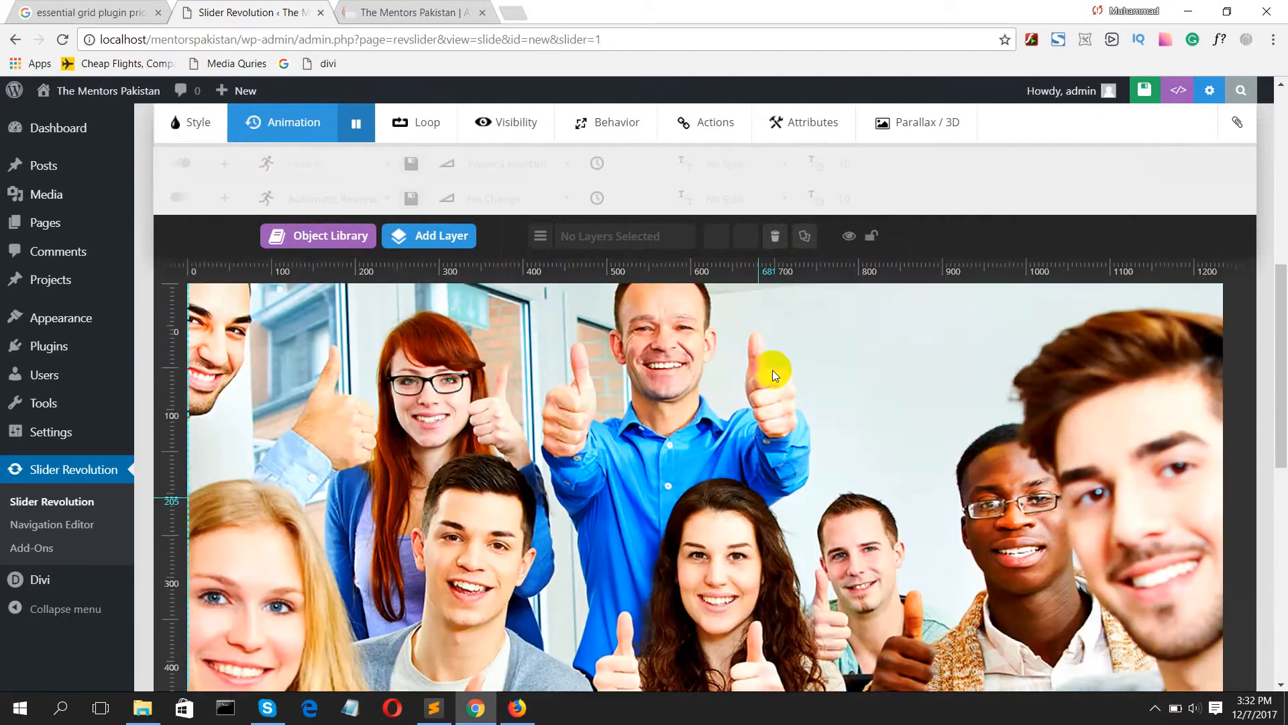
scroll(800, 337, "up", 5)
scroll(800, 336, "up", 3)
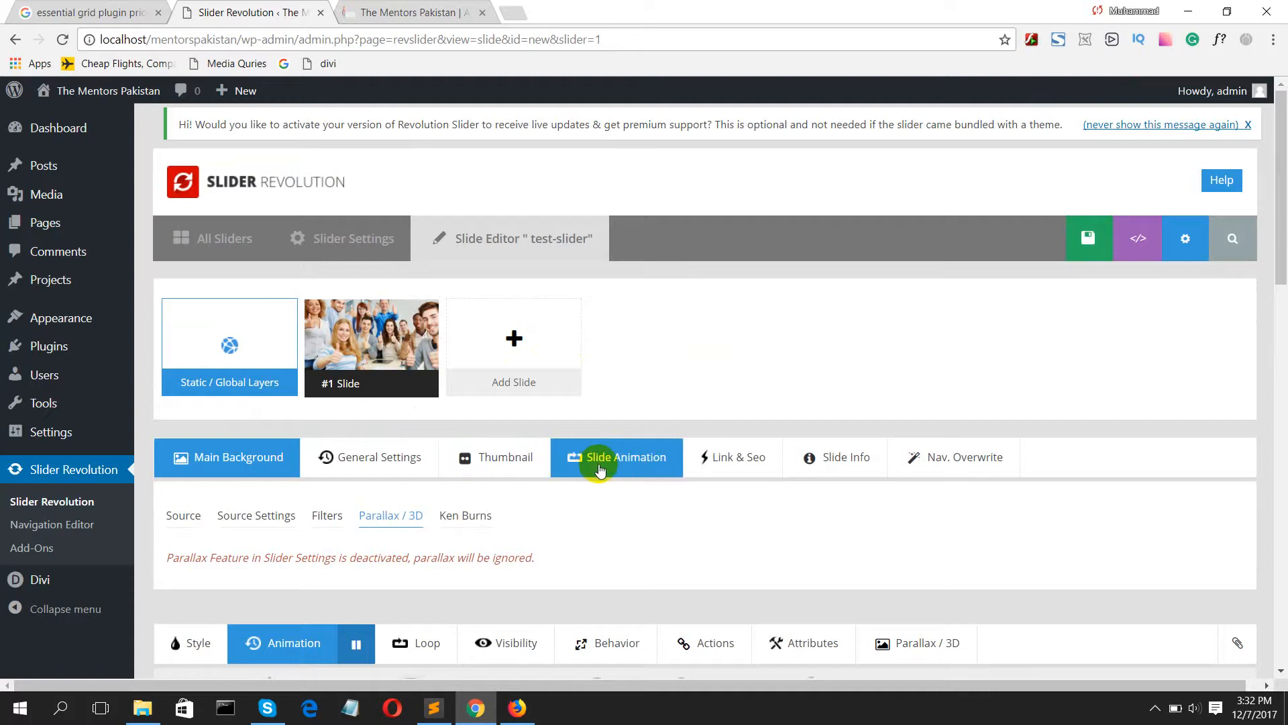
scroll(609, 482, "down", 3)
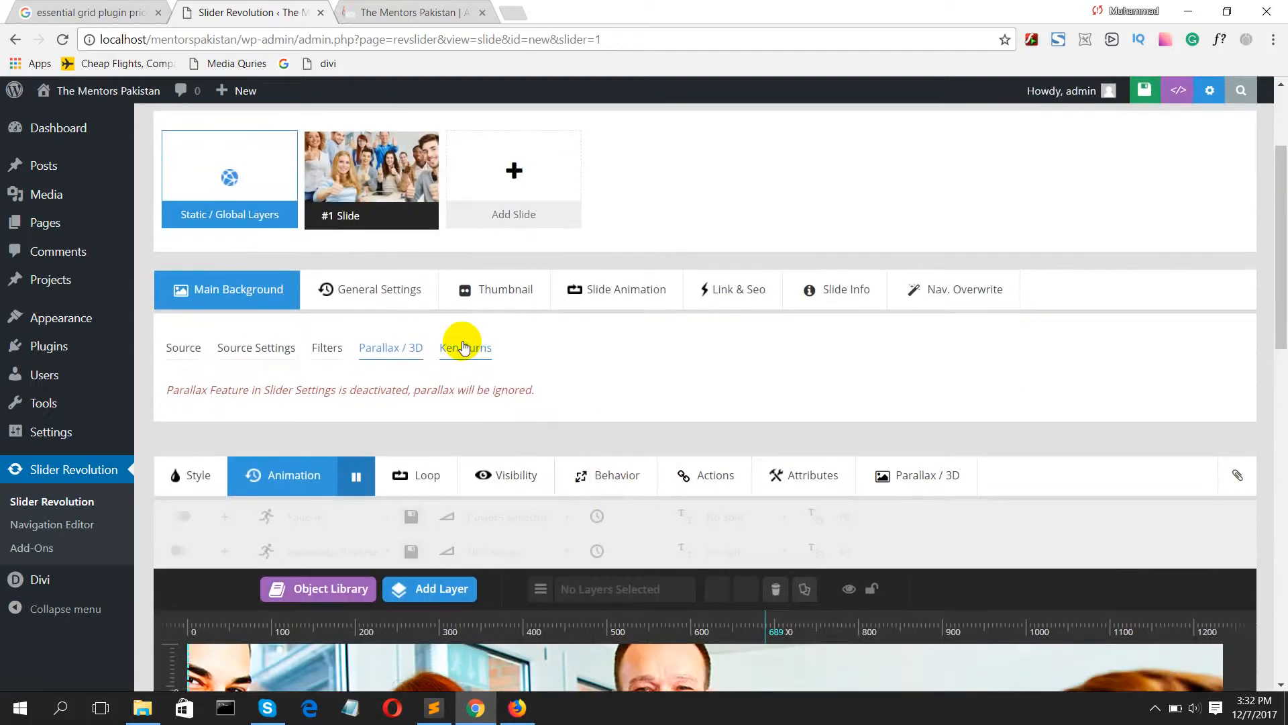
scroll(420, 409, "down", 5)
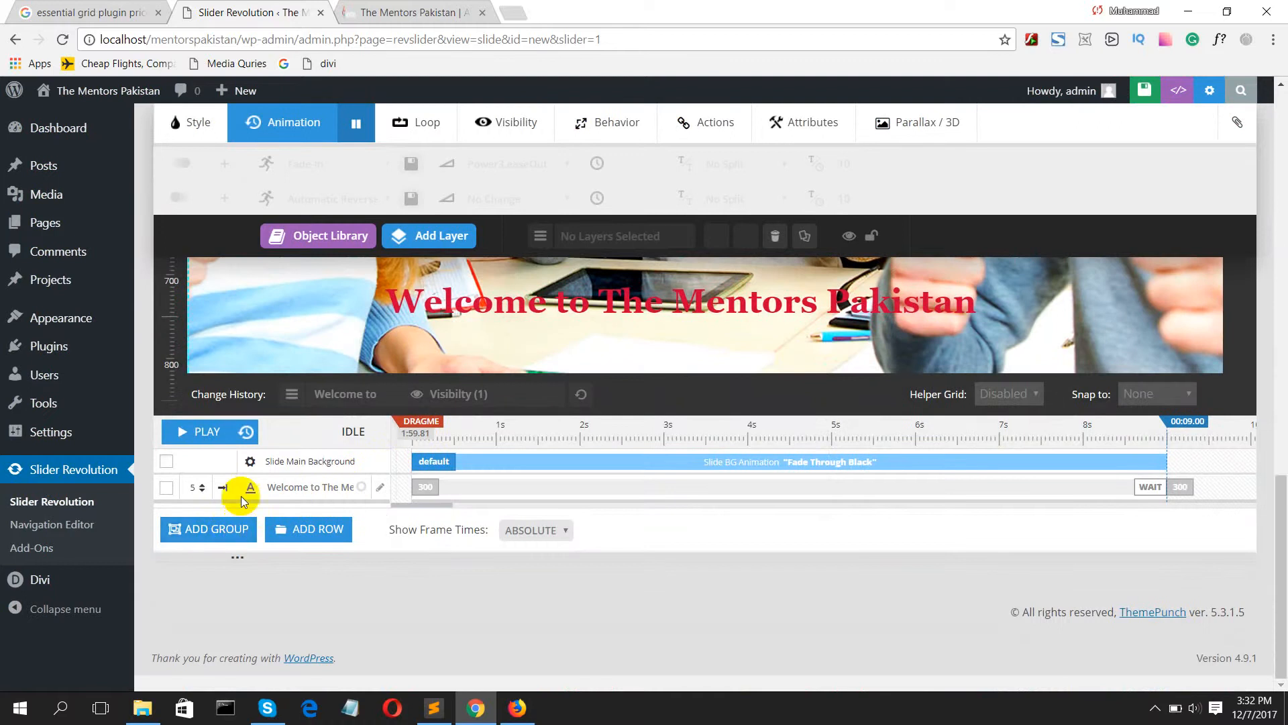
scroll(348, 328, "up", 8)
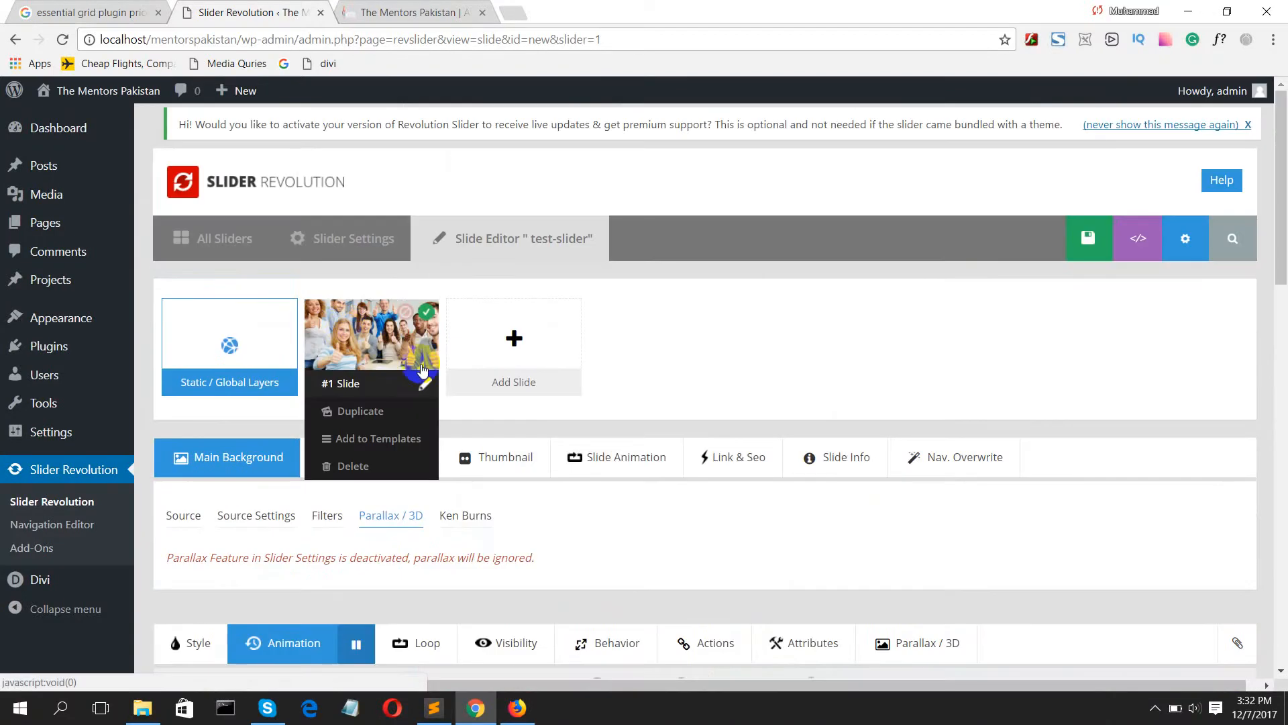
Step: Add a blank second slide to test-slider and set its background source to Main / Background Image
left_click(397, 383)
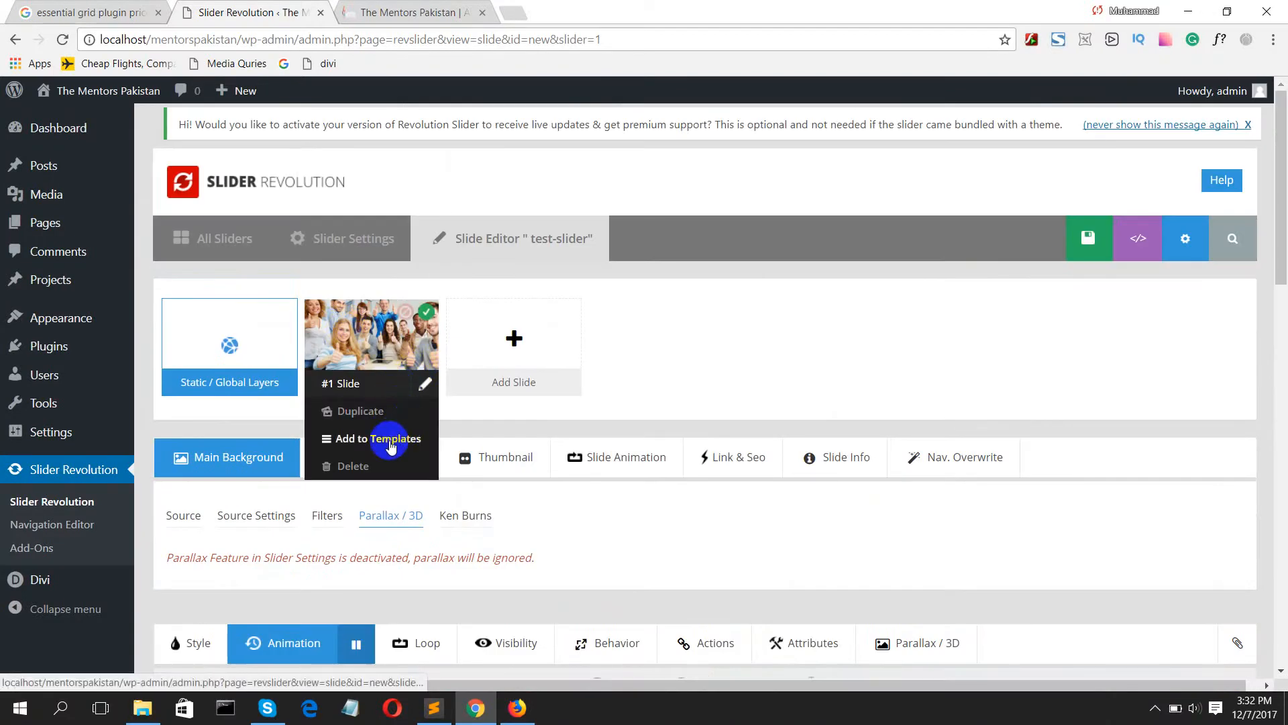
mouse_move(497, 329)
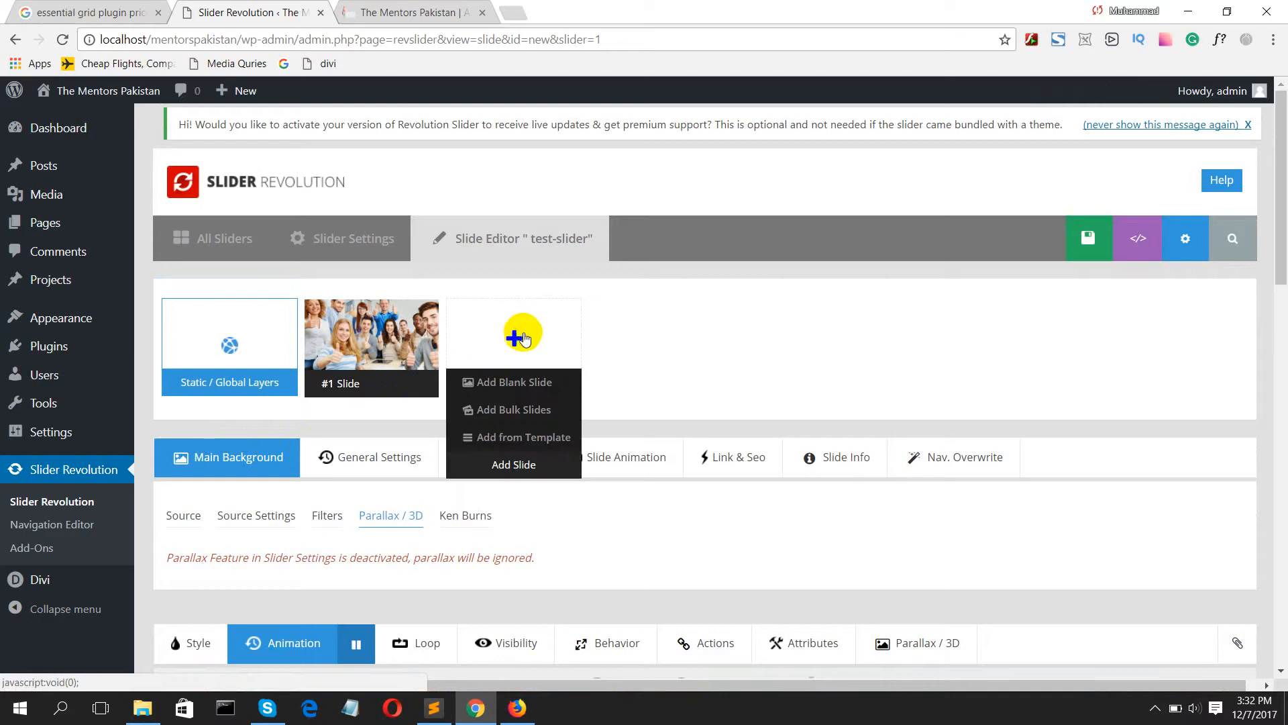
left_click(513, 407)
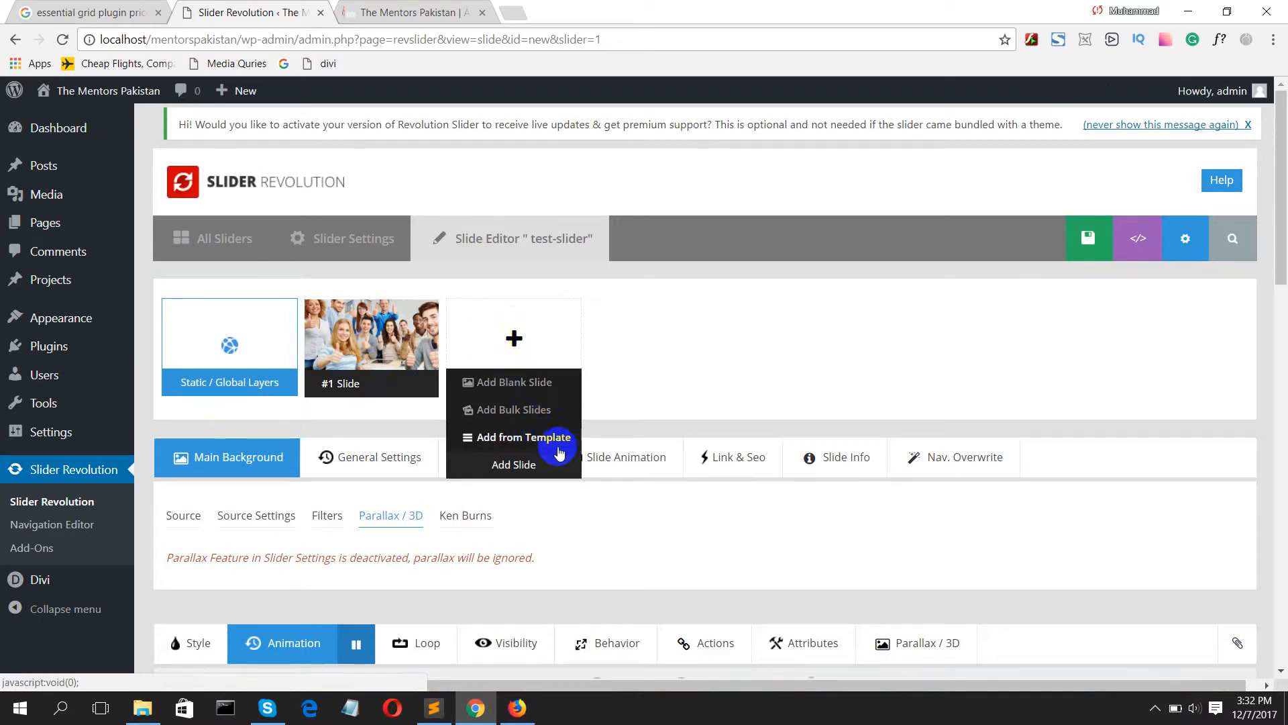
left_click(515, 382)
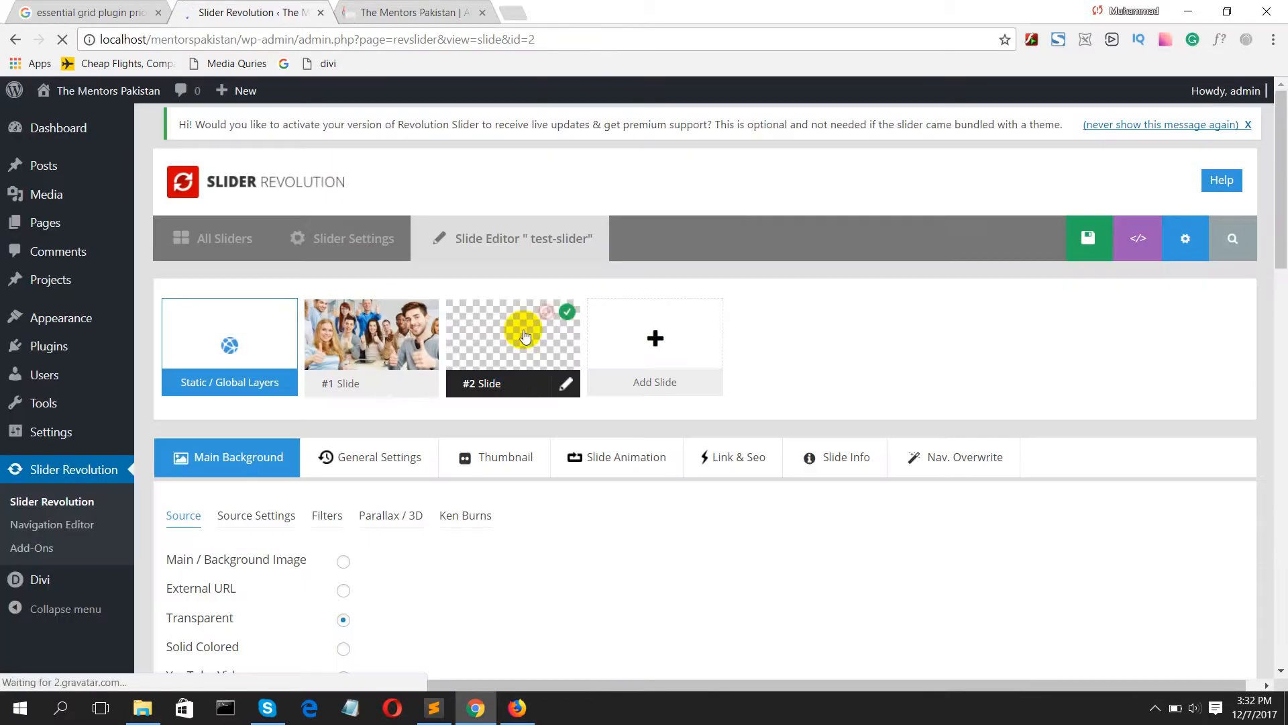
left_click(343, 561)
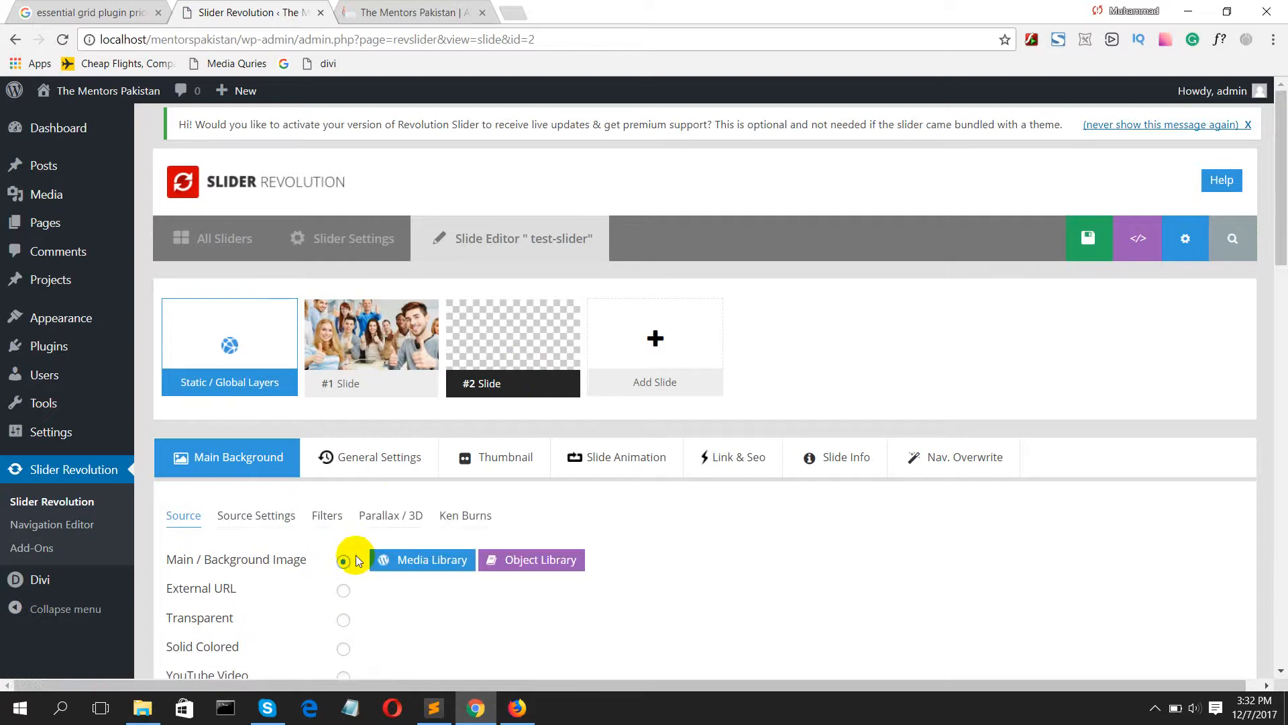
Step: Review the second slide's background source settings, filters, parallax and Ken Burns options
scroll(356, 560, "down", 4)
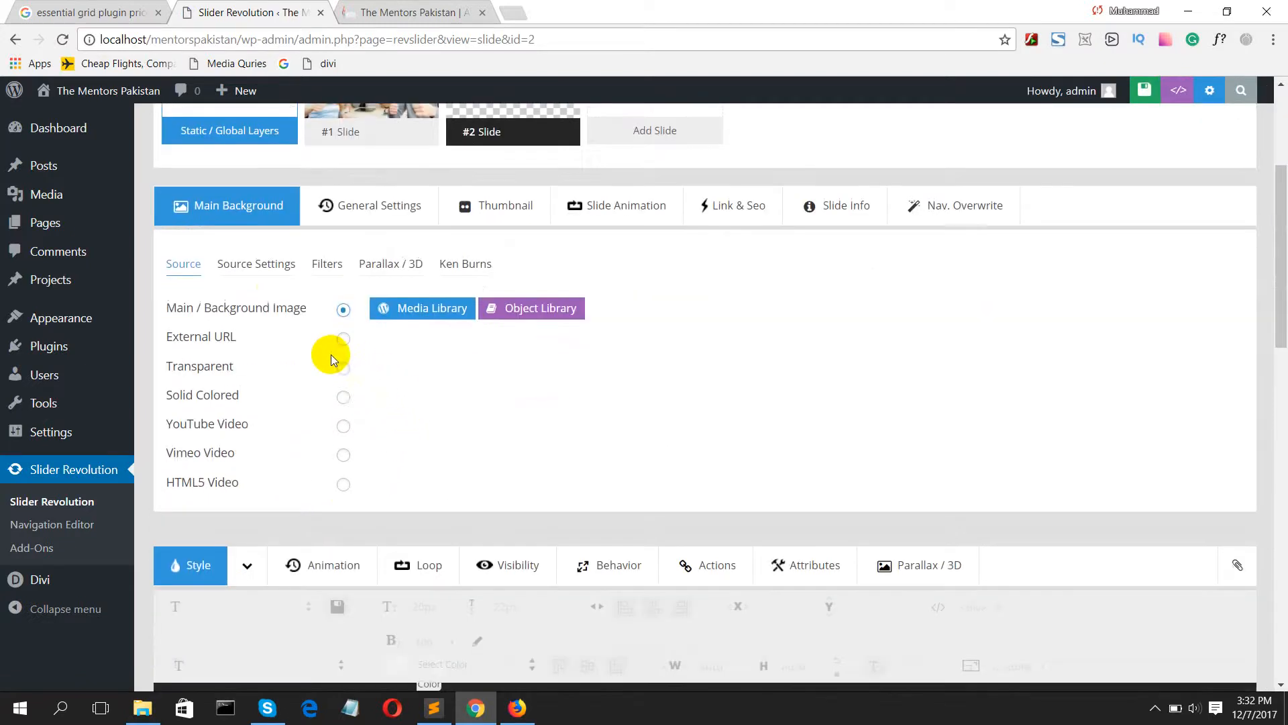
left_click(259, 265)
left_click(319, 263)
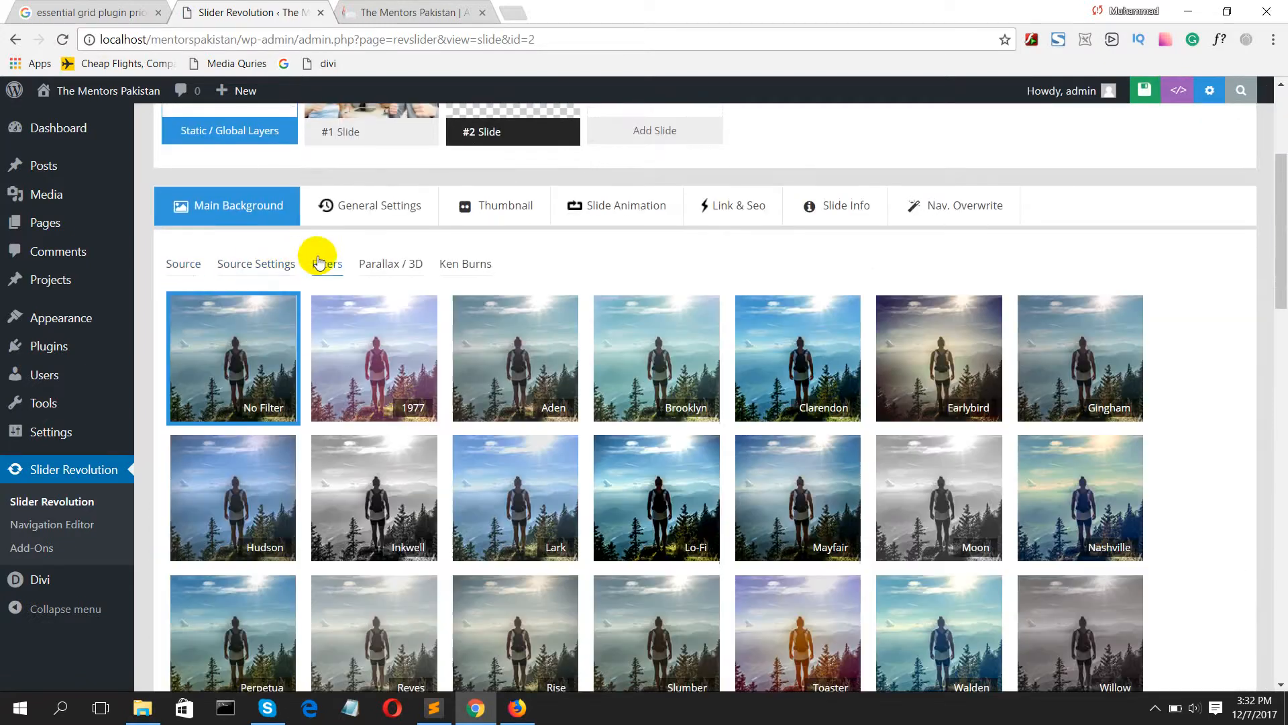
left_click(370, 268)
left_click(454, 263)
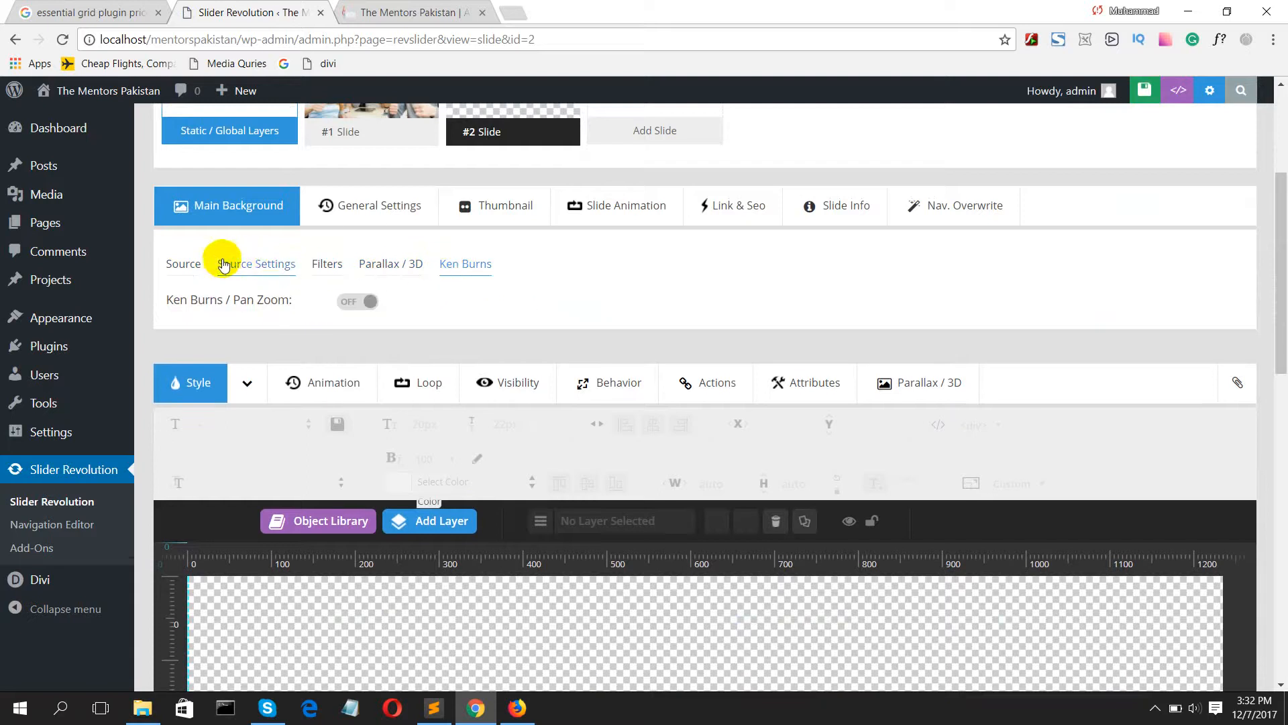
Step: Insert the outdoor group photo from the media library as the second slide's background image
left_click(187, 268)
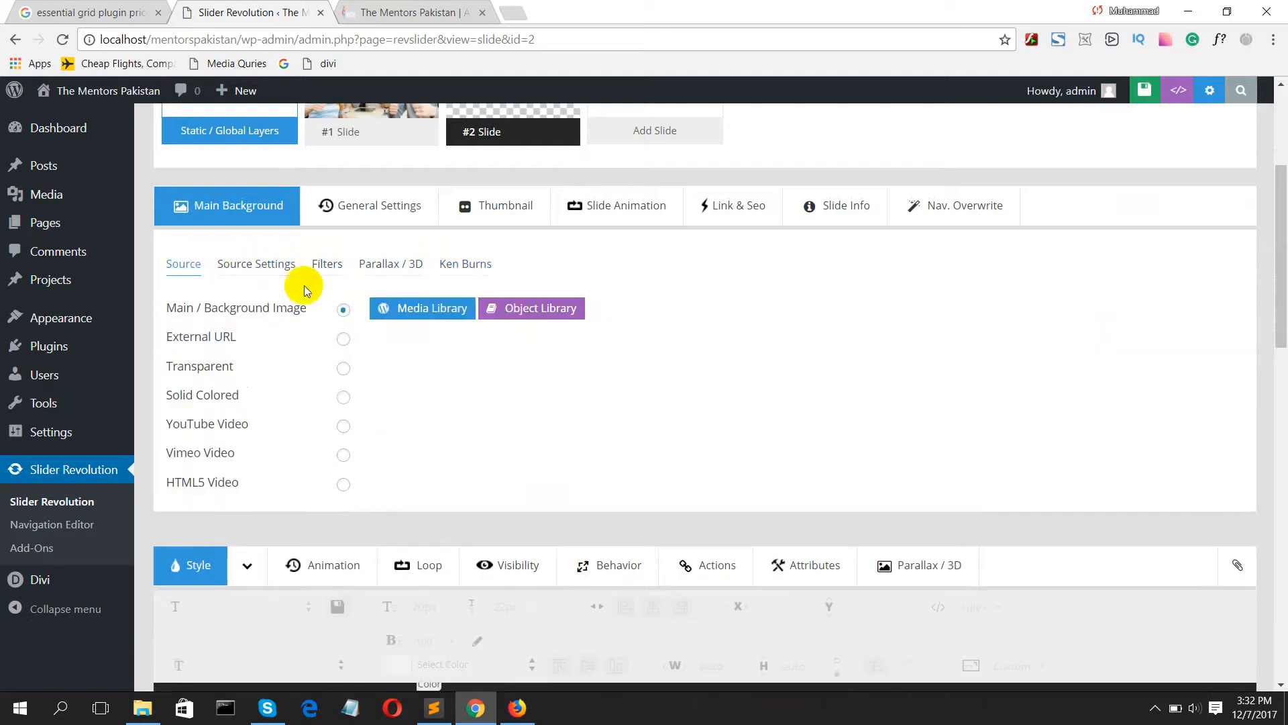
left_click(428, 312)
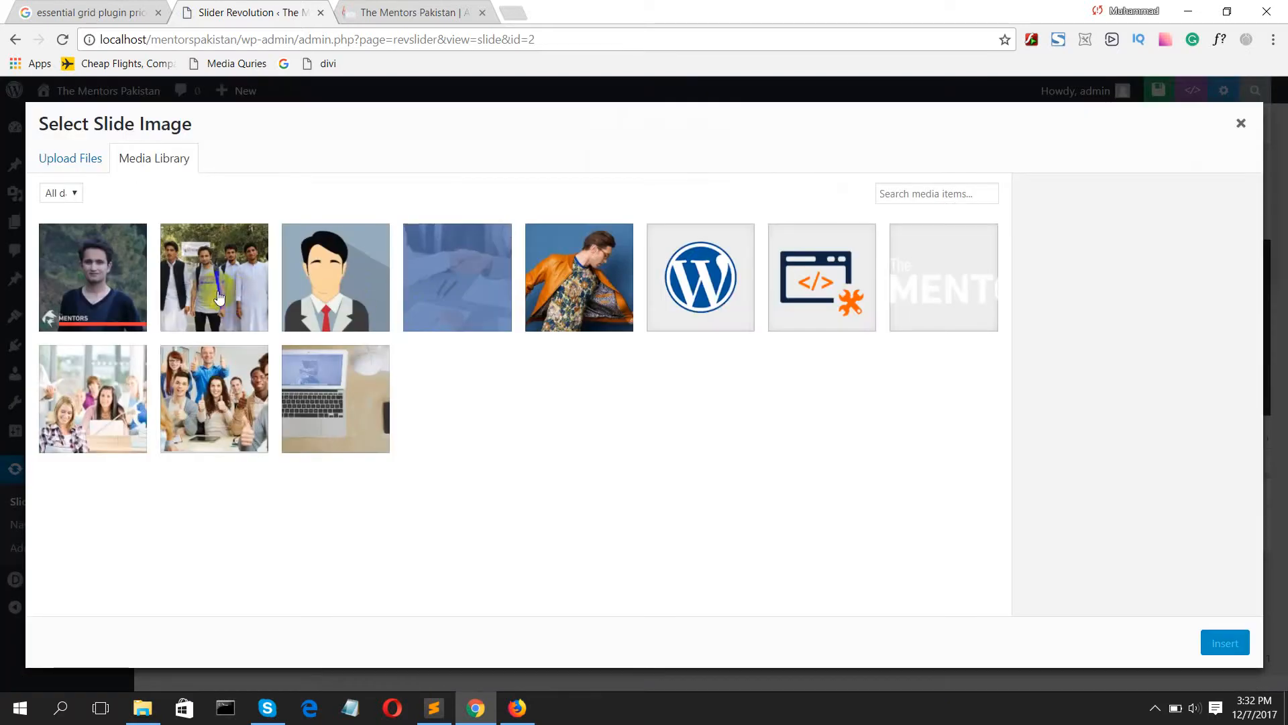
left_click(107, 397)
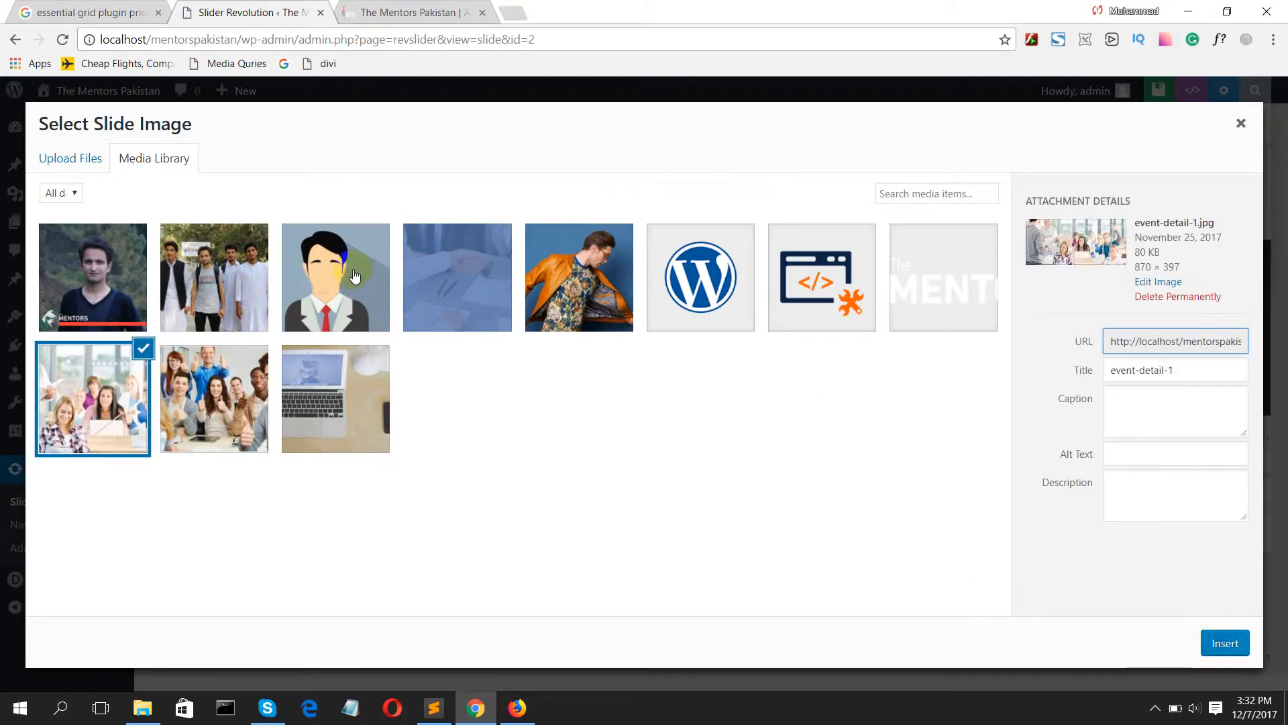
left_click(213, 281)
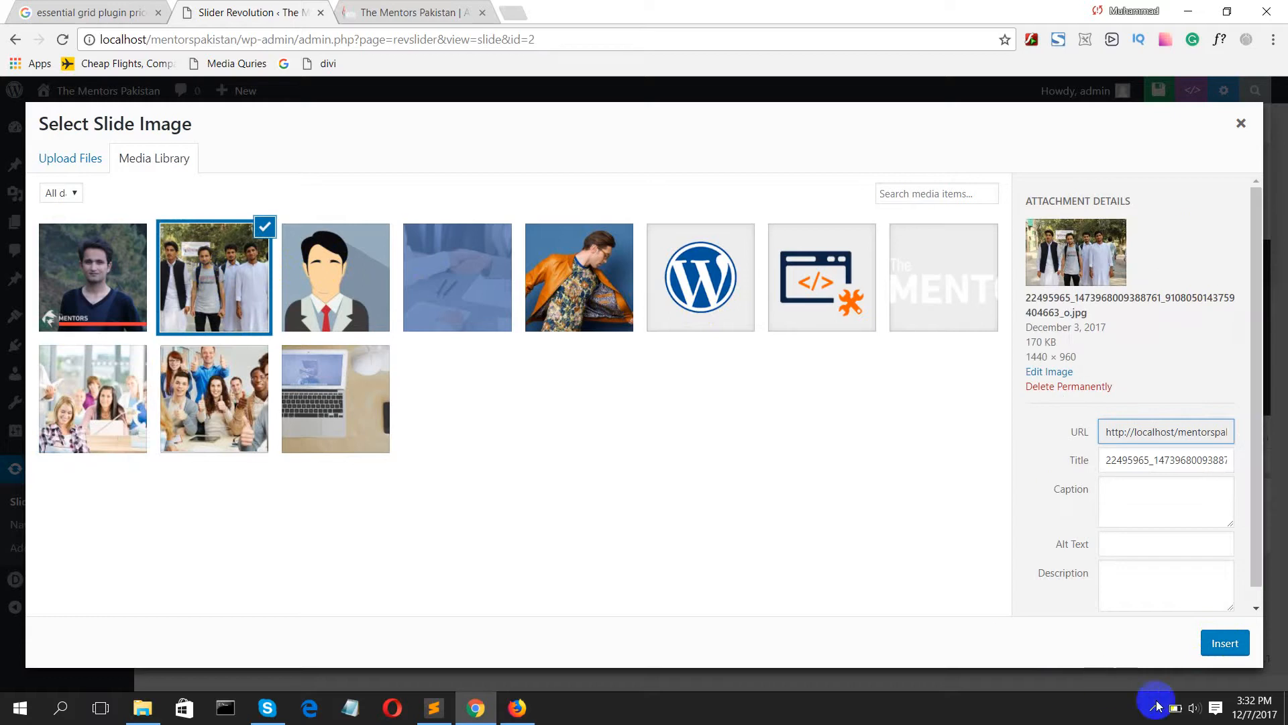
left_click(1222, 639)
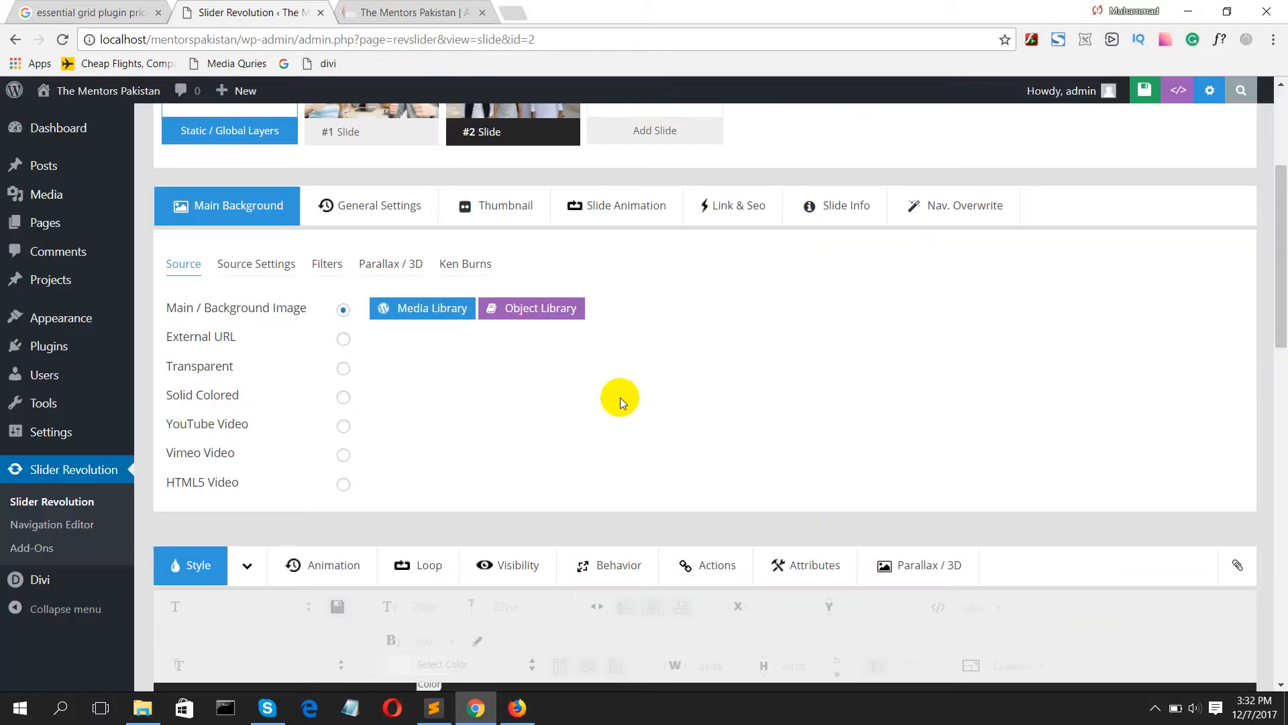
scroll(400, 229, "up", 5)
mouse_move(400, 289)
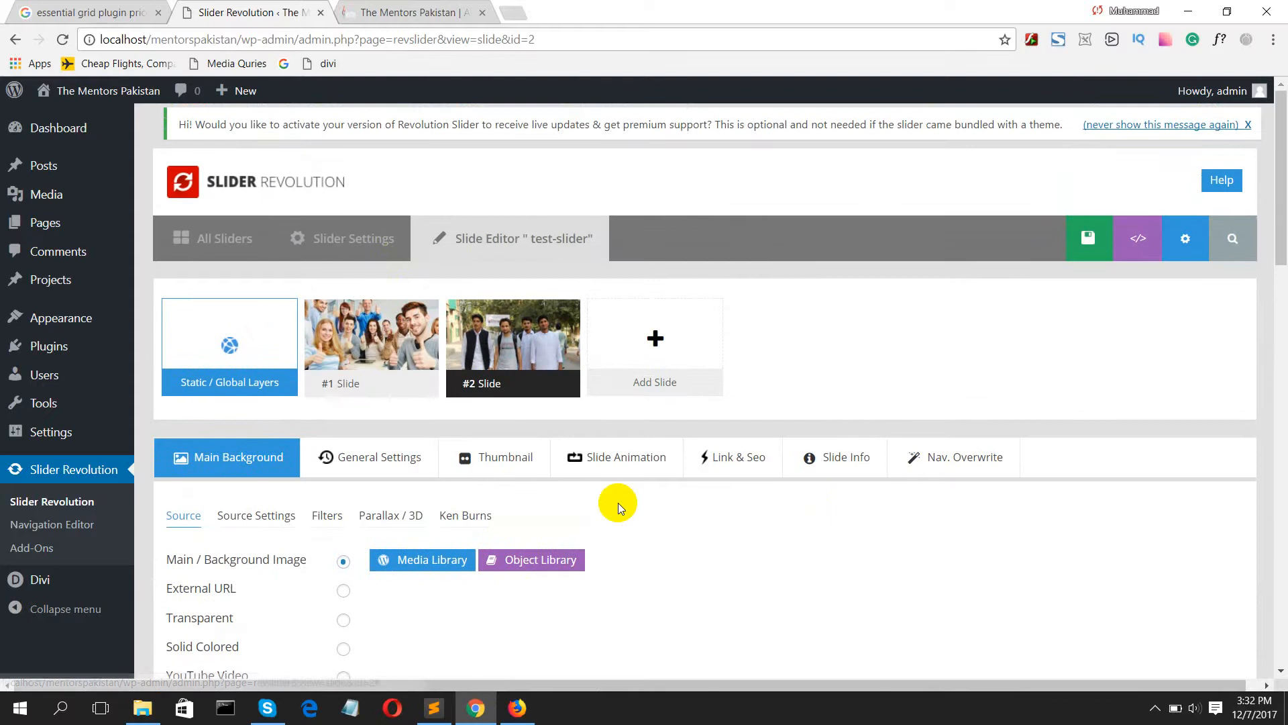
Step: Review the second slide's general settings and thumbnail options
left_click(391, 463)
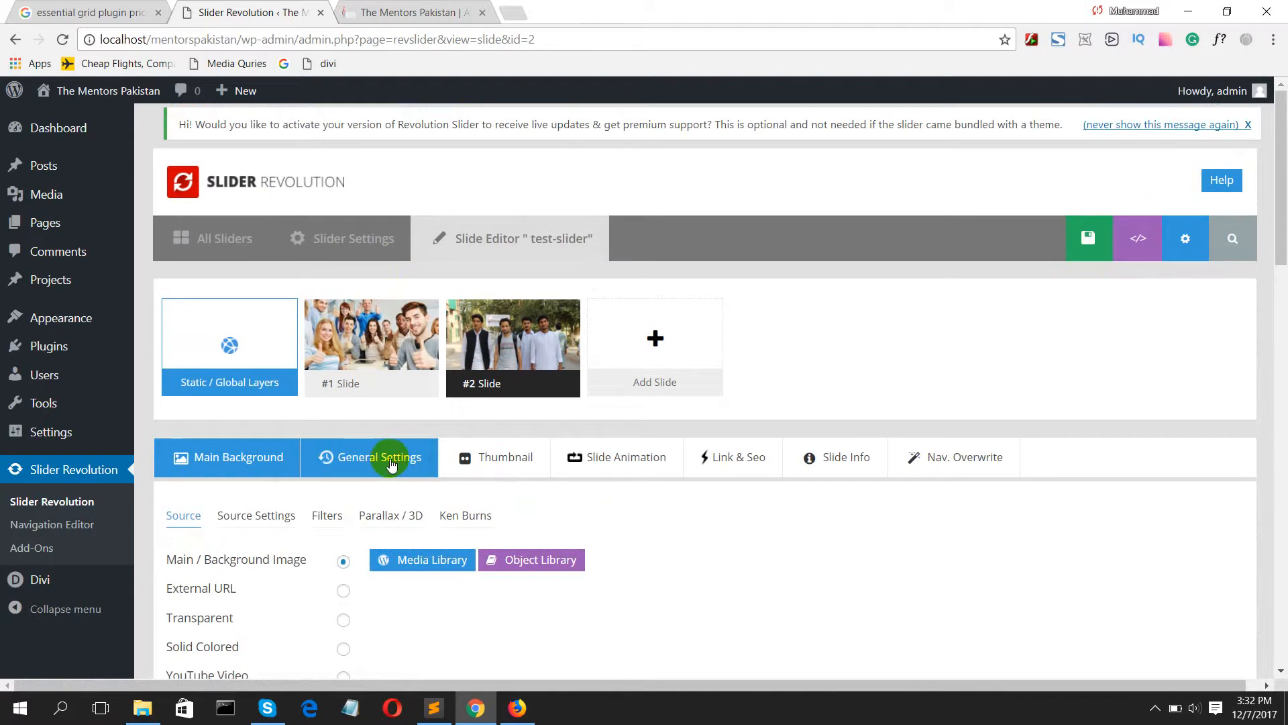
scroll(400, 474, "down", 4)
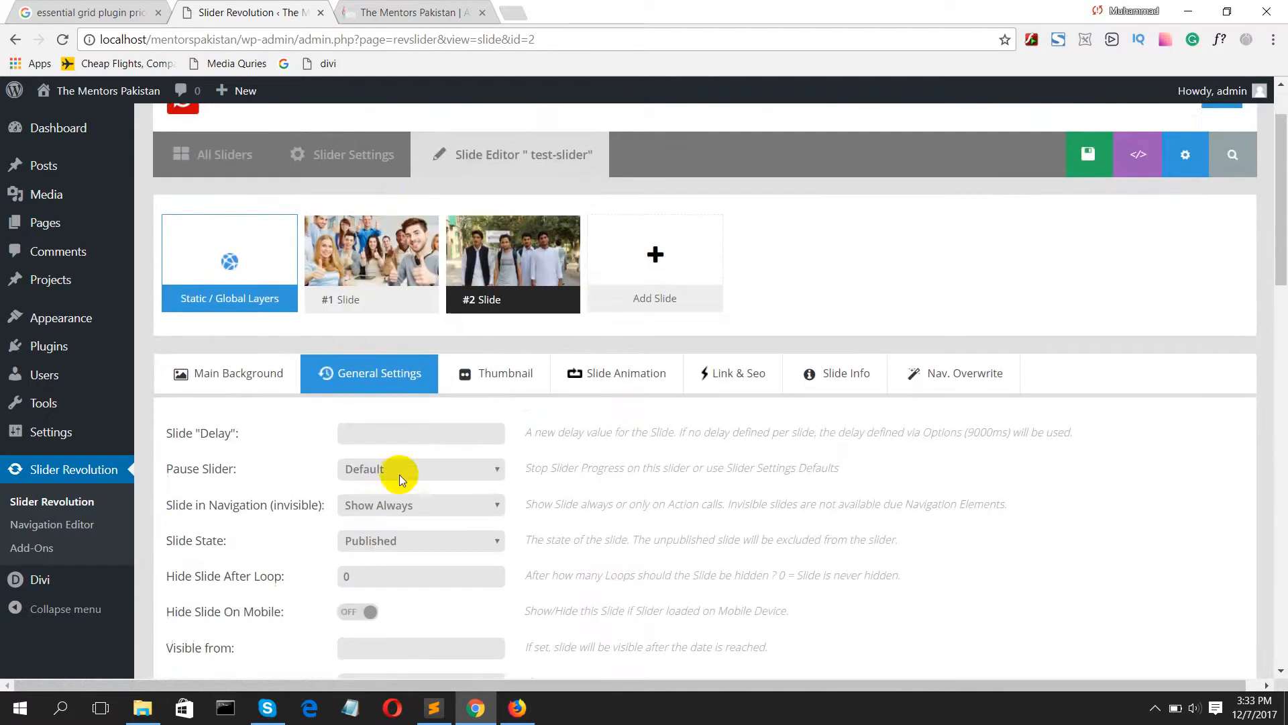
scroll(396, 471, "up", 5)
scroll(393, 474, "down", 9)
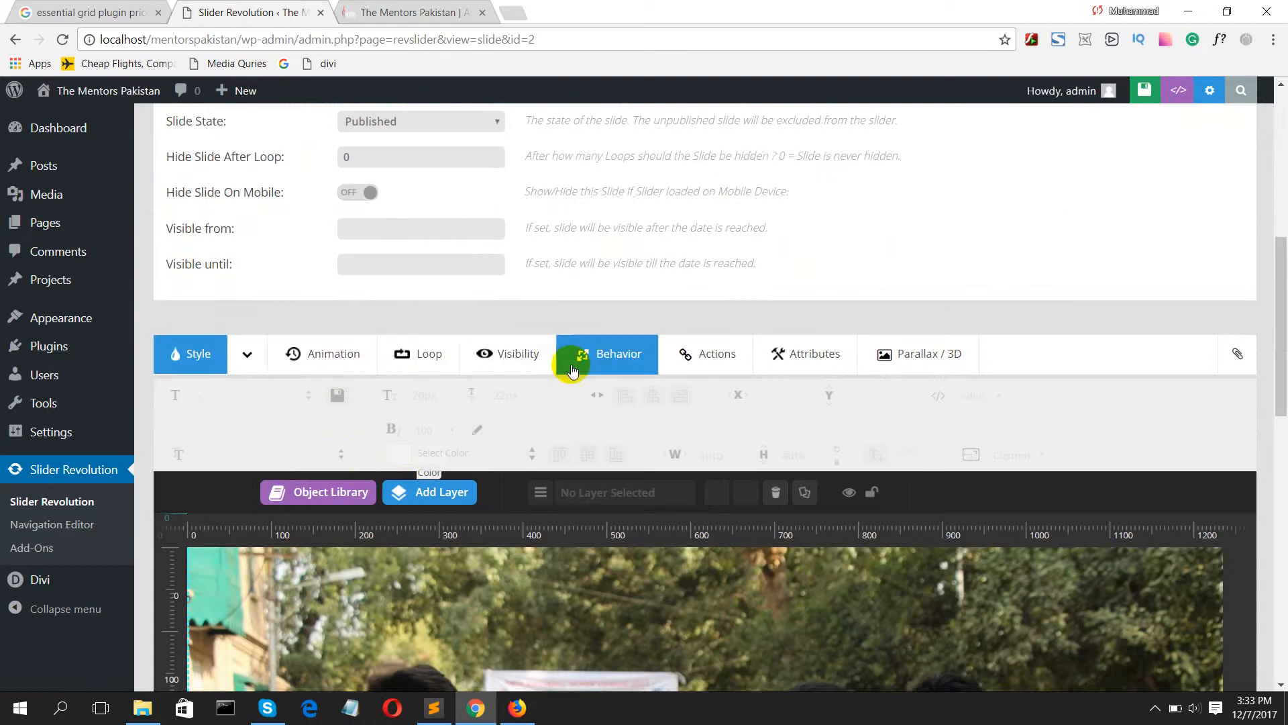
scroll(590, 359, "up", 8)
mouse_move(550, 463)
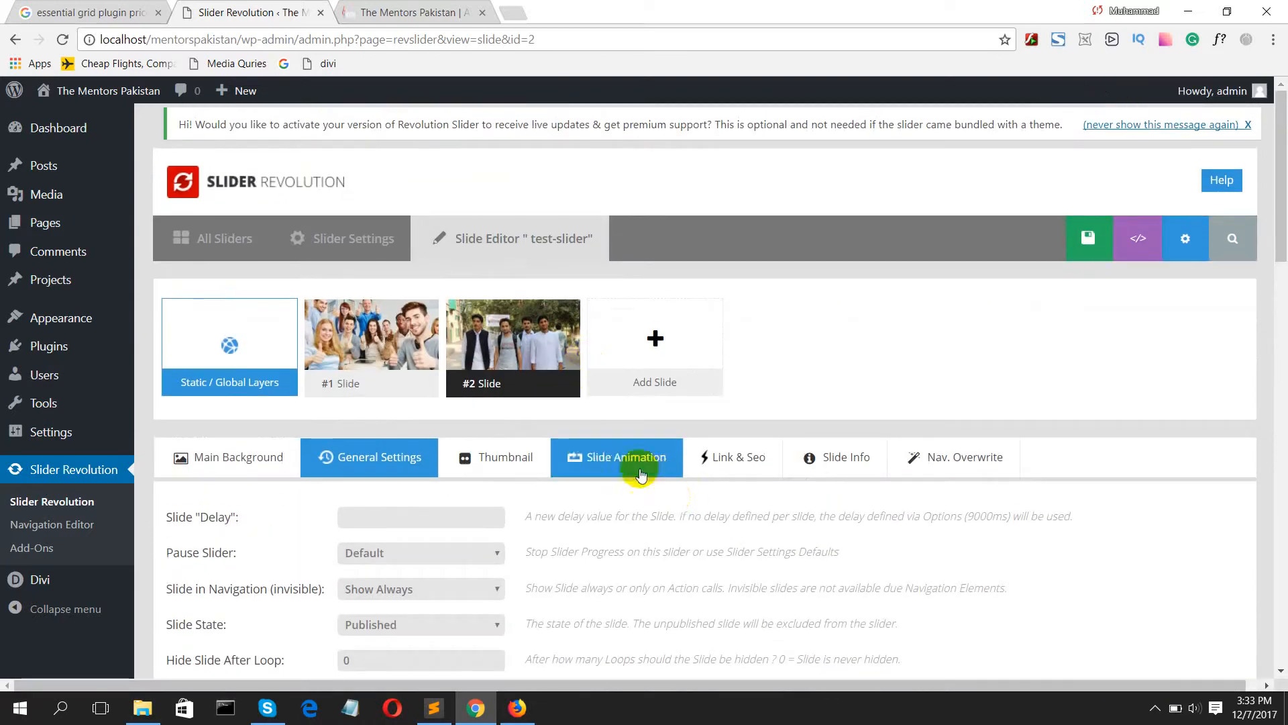
left_click(522, 459)
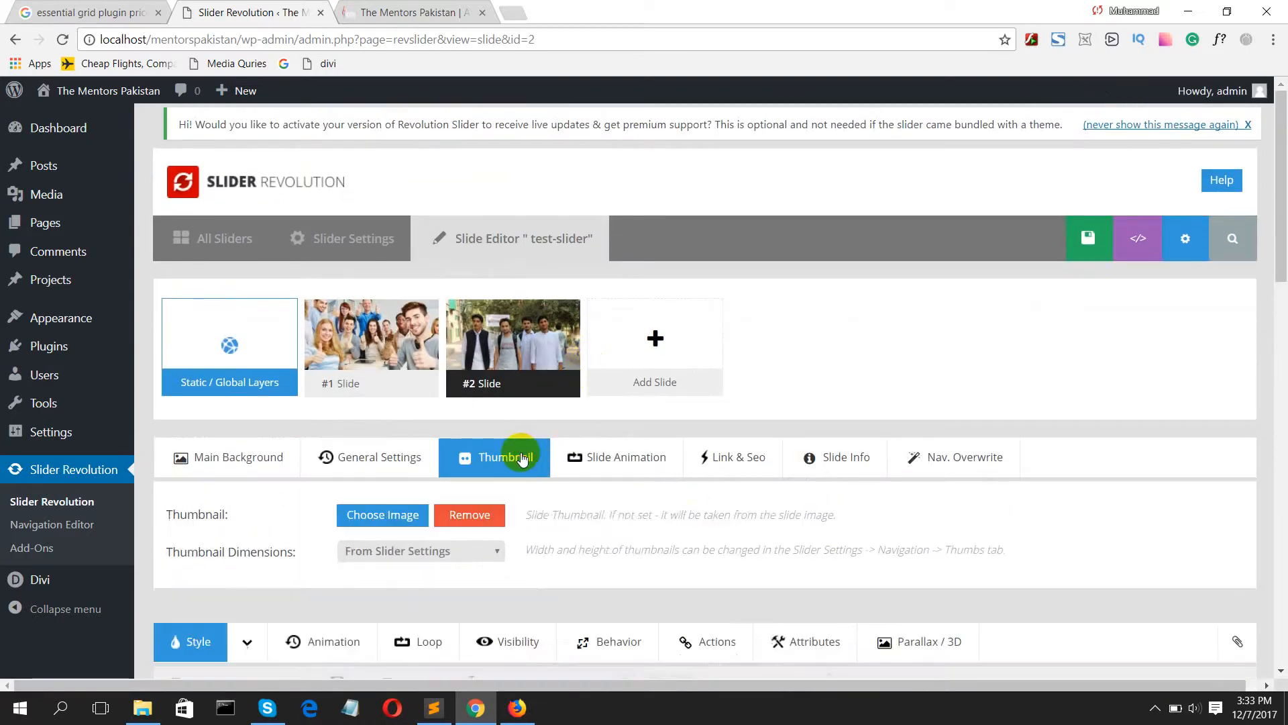
Step: Set the second slide's transition to Zoom Slots Horizontal in place of Fade, and save the slide
left_click(593, 472)
scroll(590, 470, "down", 4)
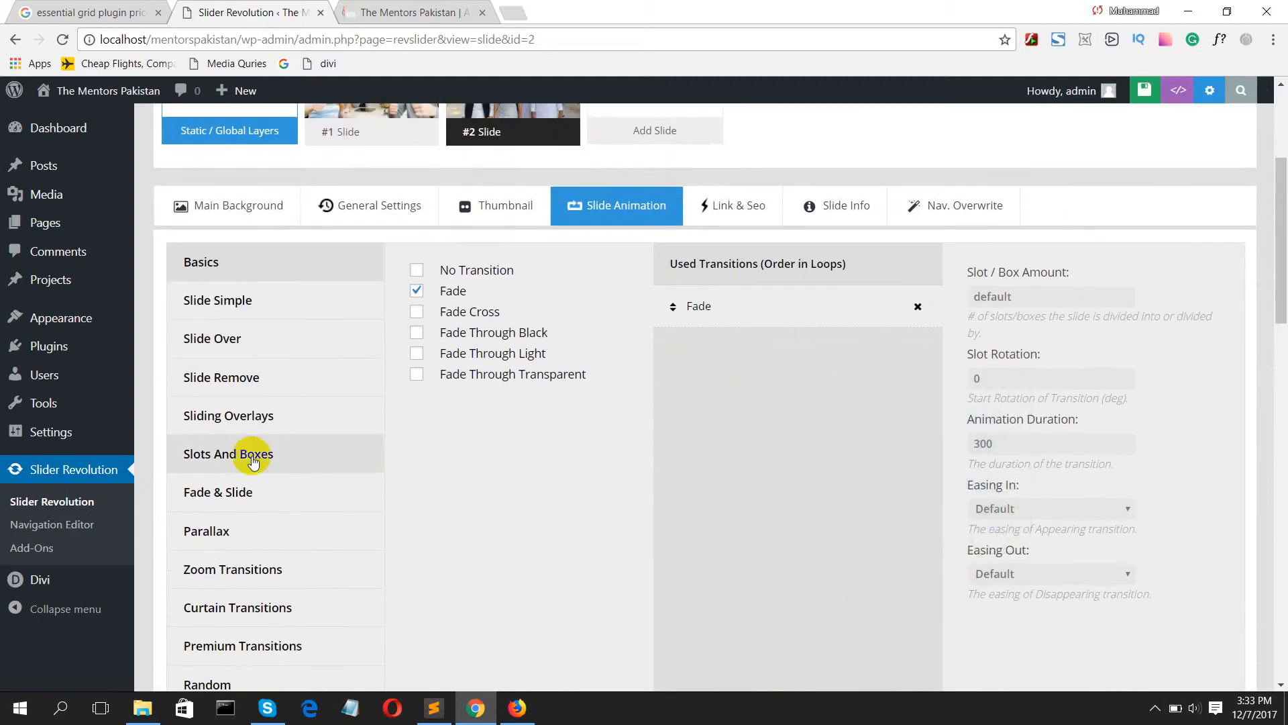
scroll(295, 470, "down", 3)
left_click(249, 421)
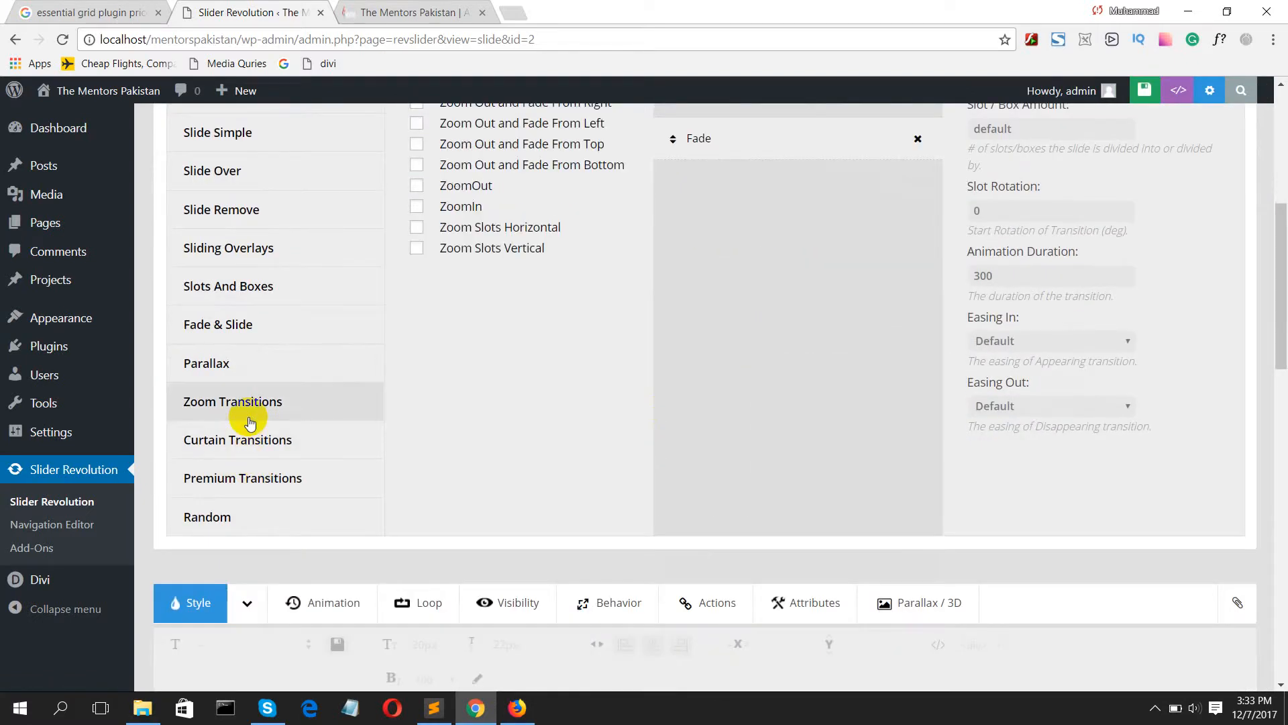
scroll(322, 348, "up", 3)
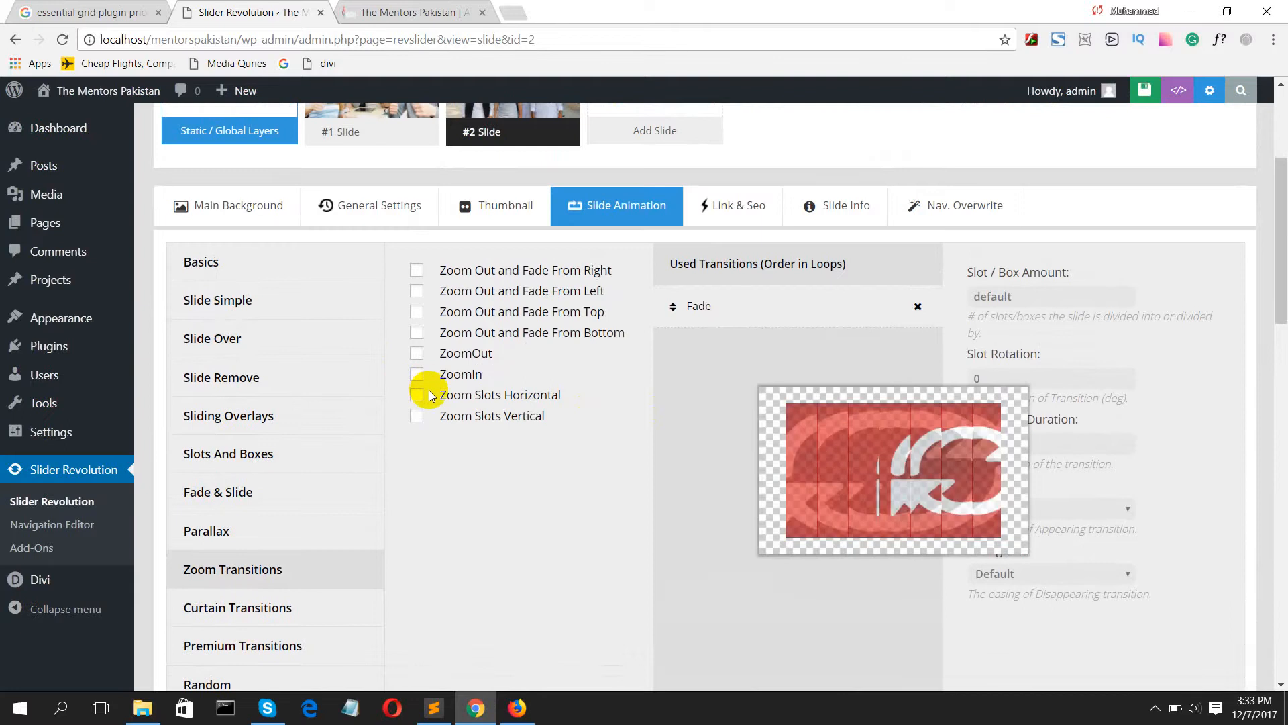
left_click(417, 396)
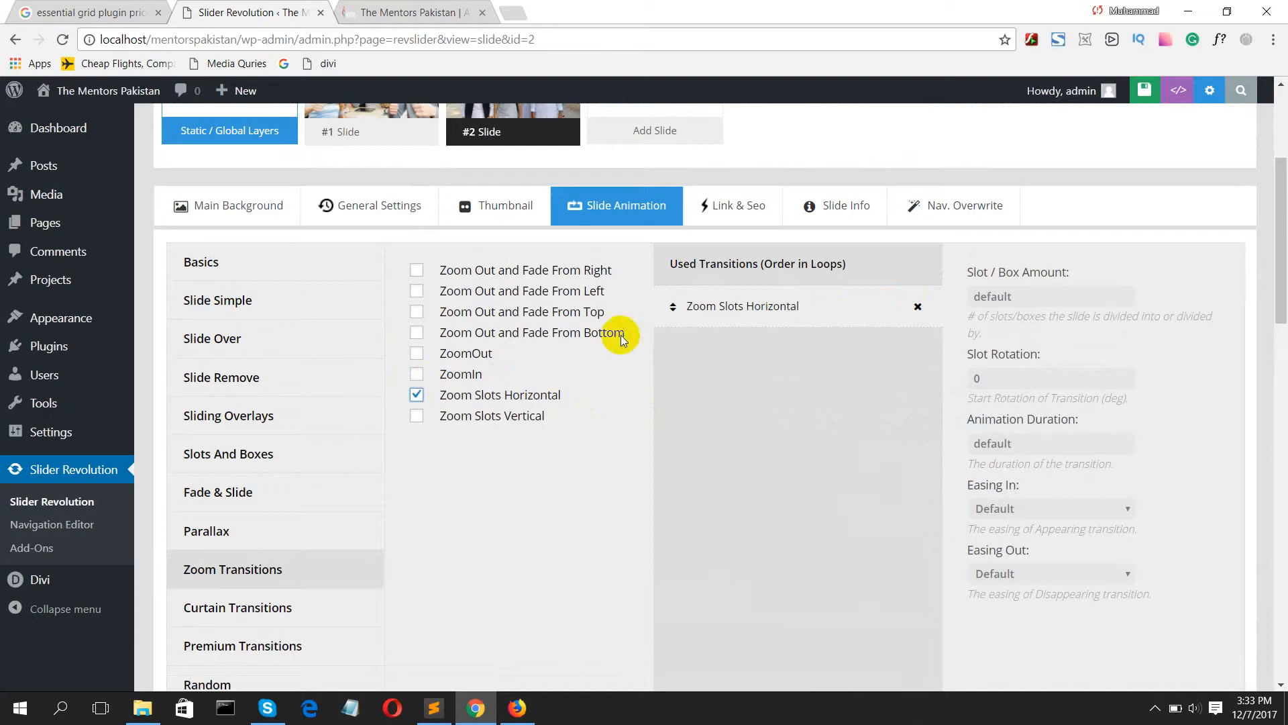
scroll(774, 272, "up", 4)
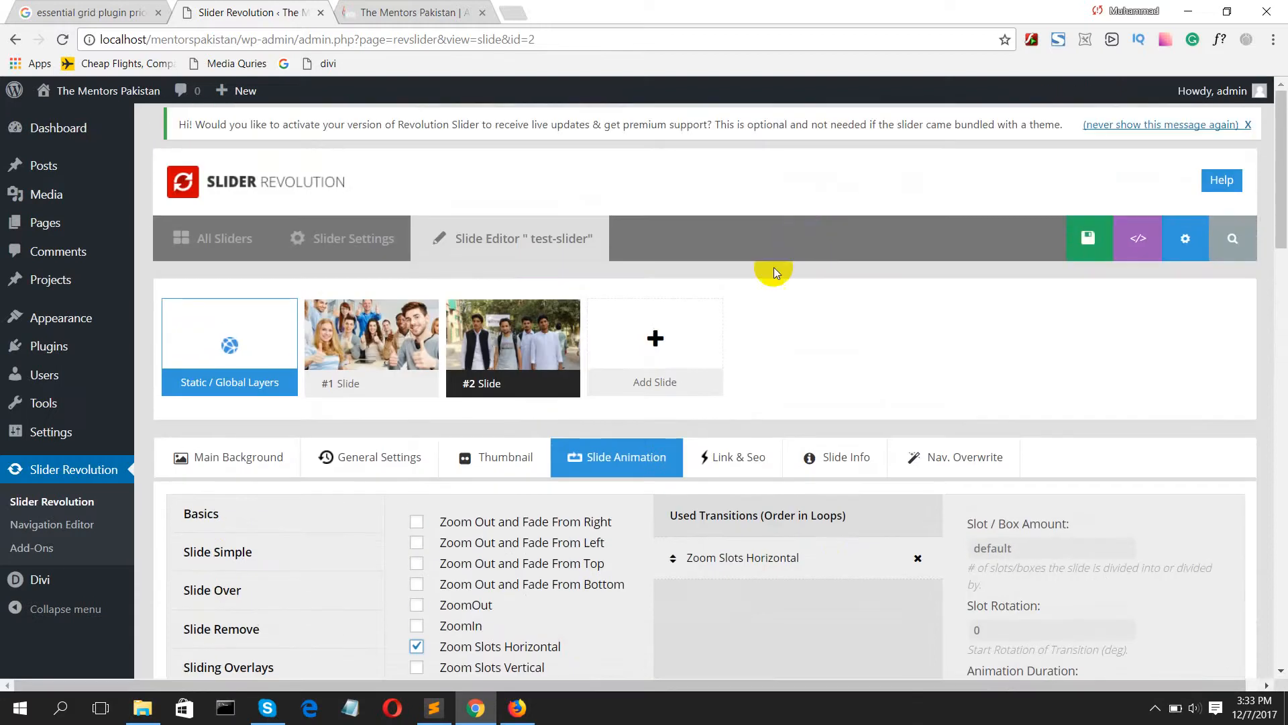
mouse_move(527, 365)
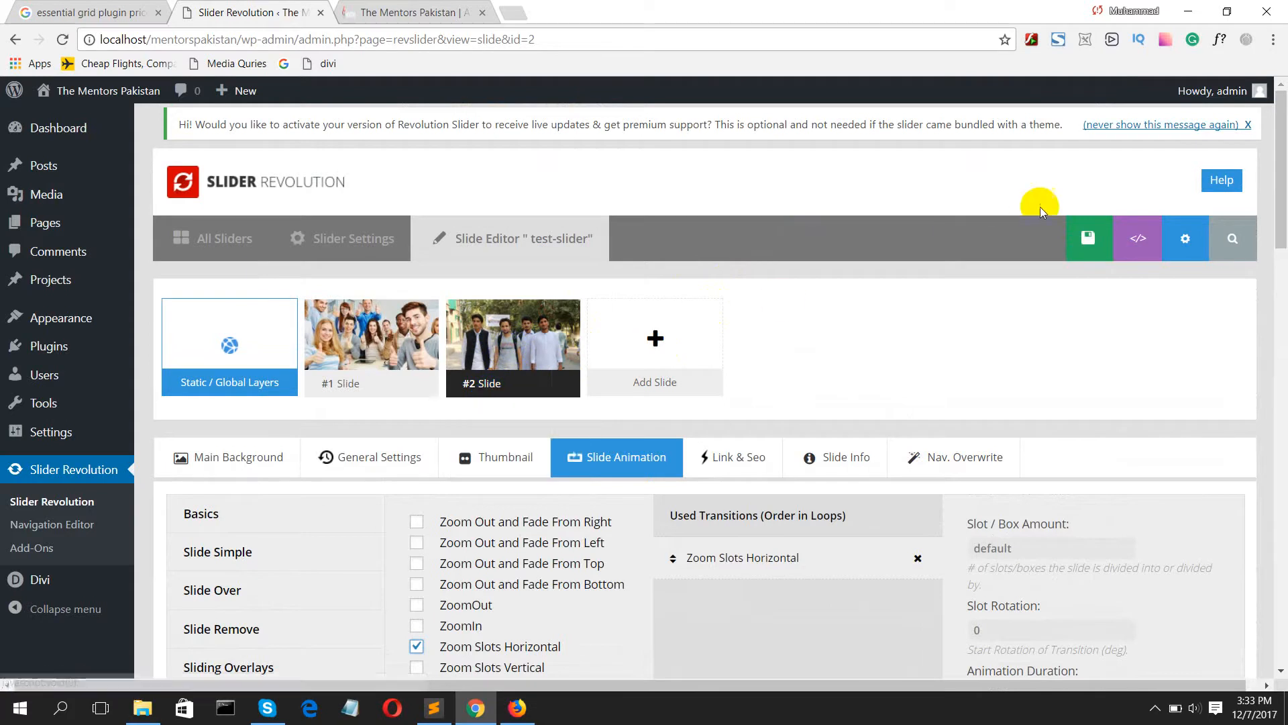
left_click(1076, 235)
Step: Add wordpress2.png from the media library as an image layer and move it to about X 92 px, Y 71 px
scroll(747, 350, "down", 10)
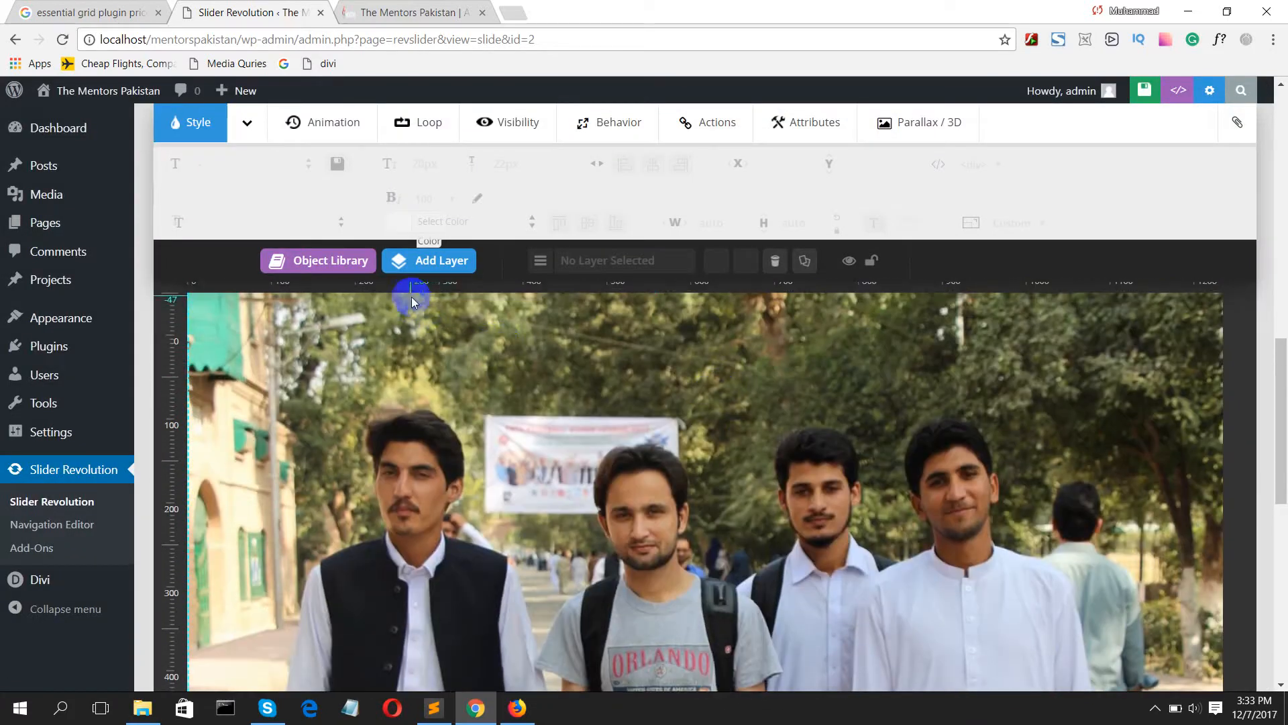
left_click(433, 265)
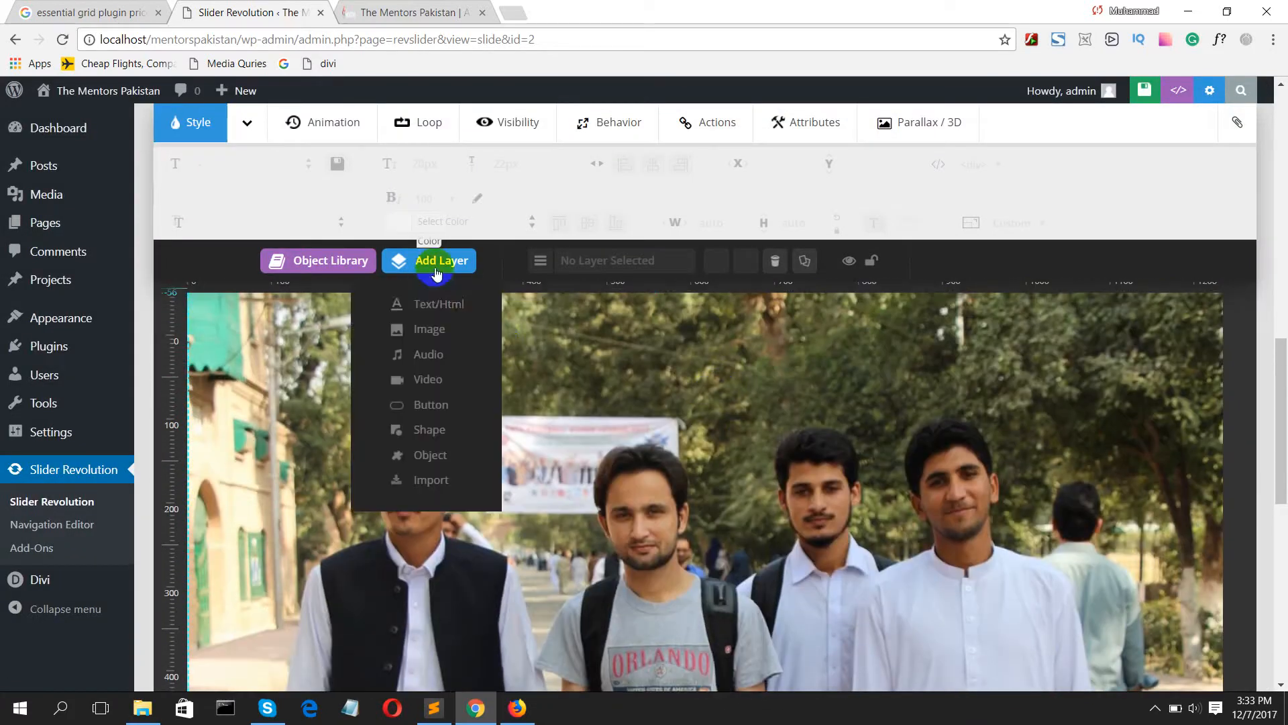
left_click(433, 328)
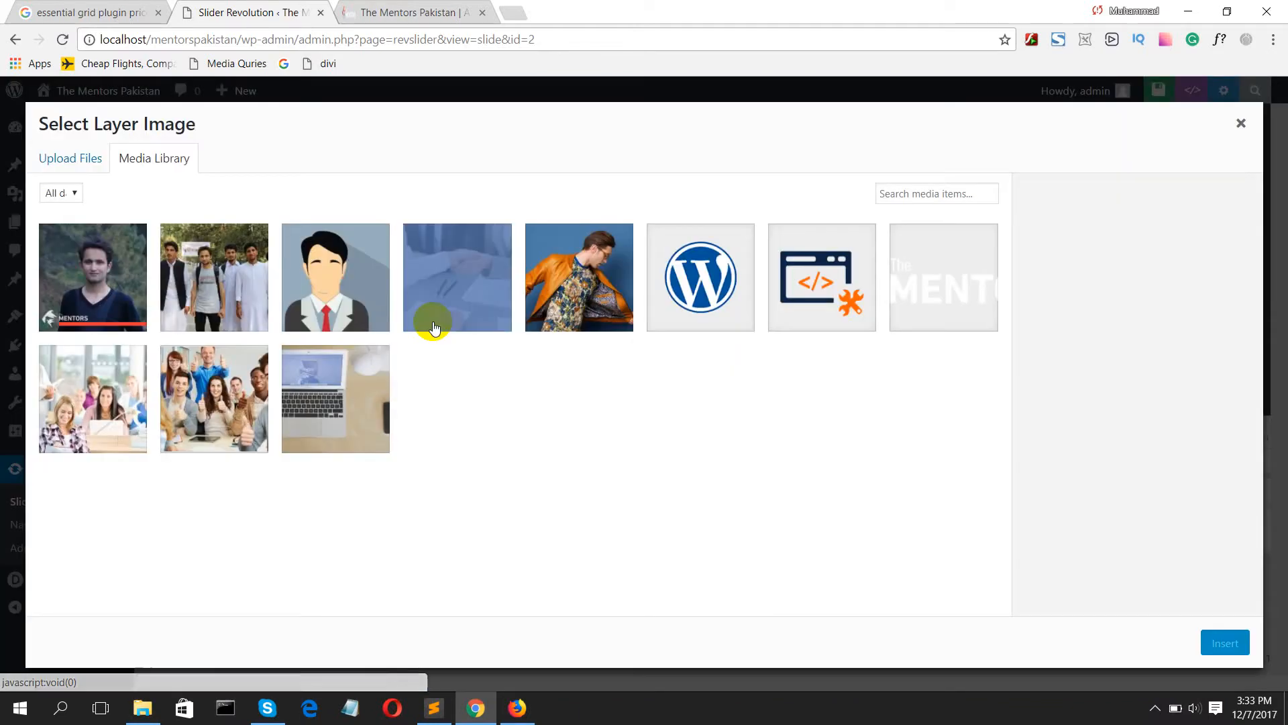
left_click(682, 293)
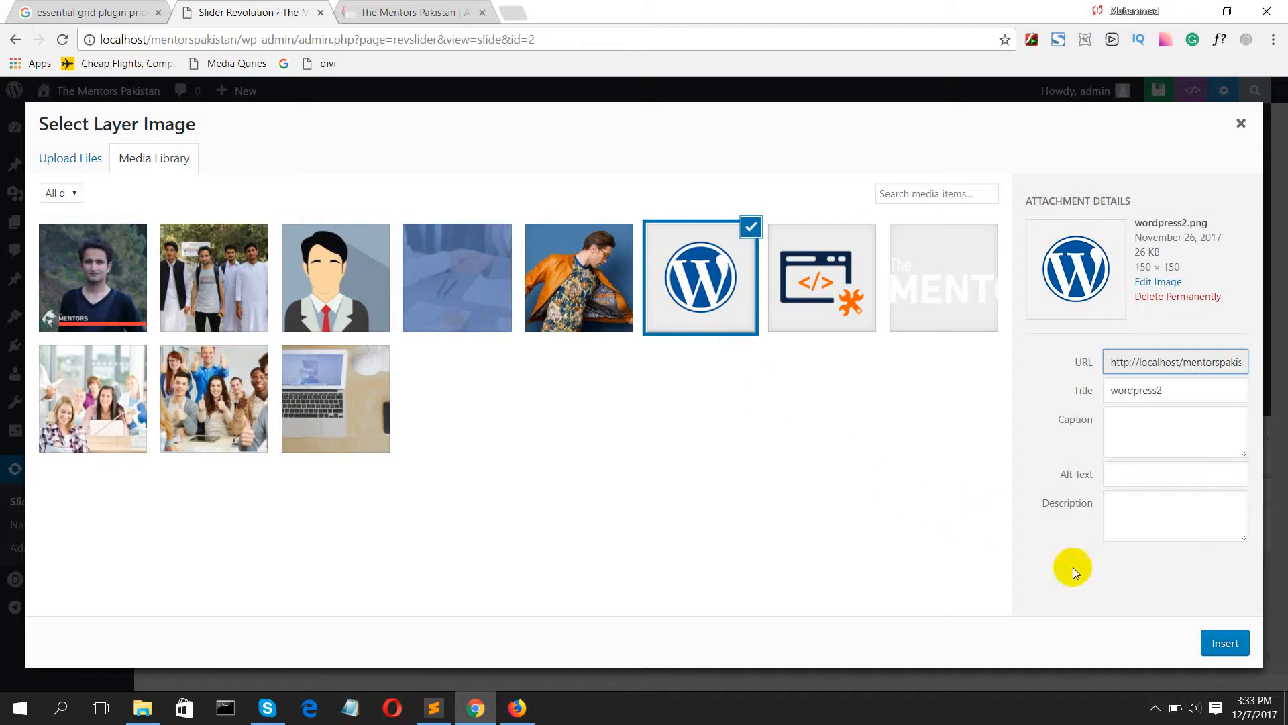
left_click(1227, 644)
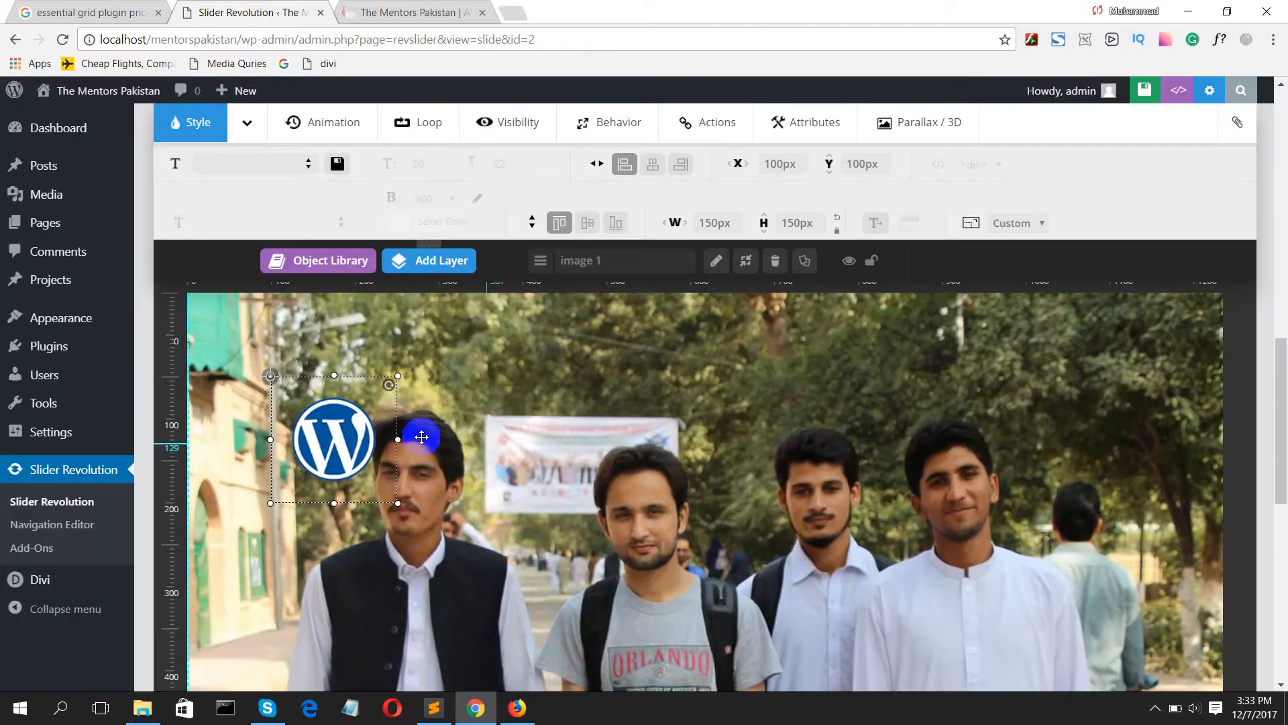
left_click_drag(327, 441, 320, 415)
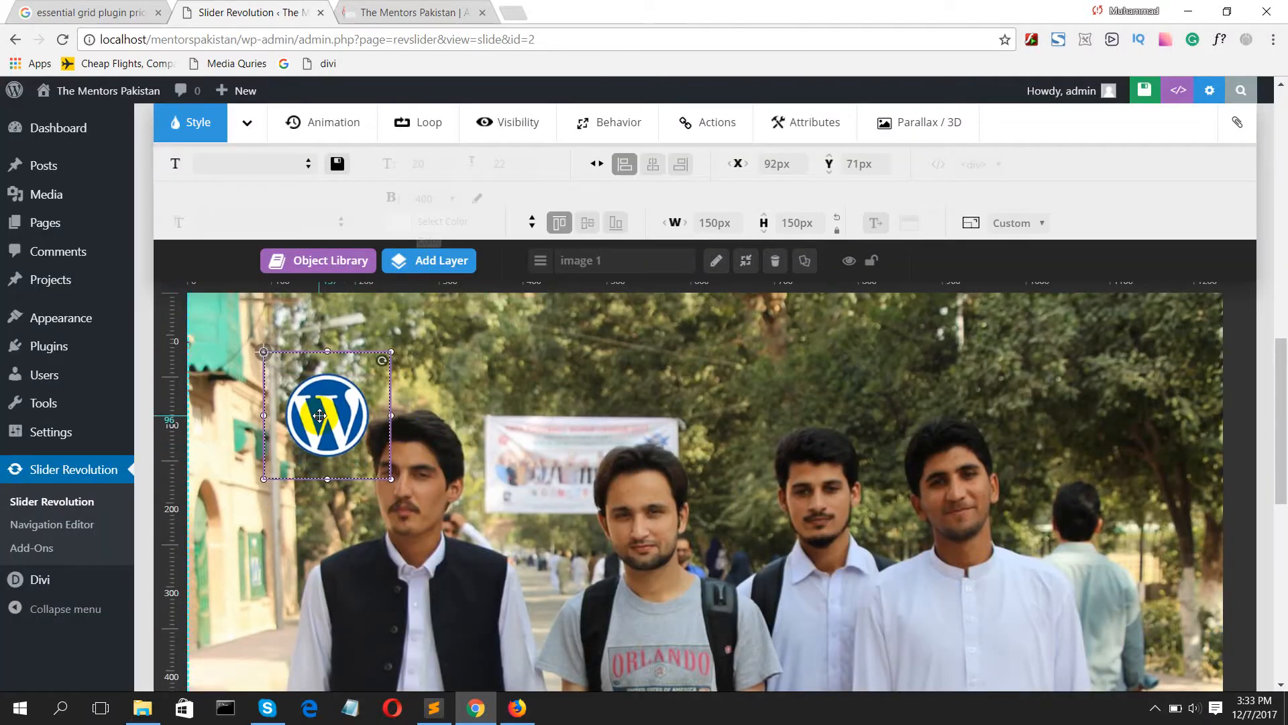
Step: Try the SlideMaskFromTop entrance animation on the WordPress logo layer, and settle on Skew-From-Long-Left
scroll(336, 151, "up", 2)
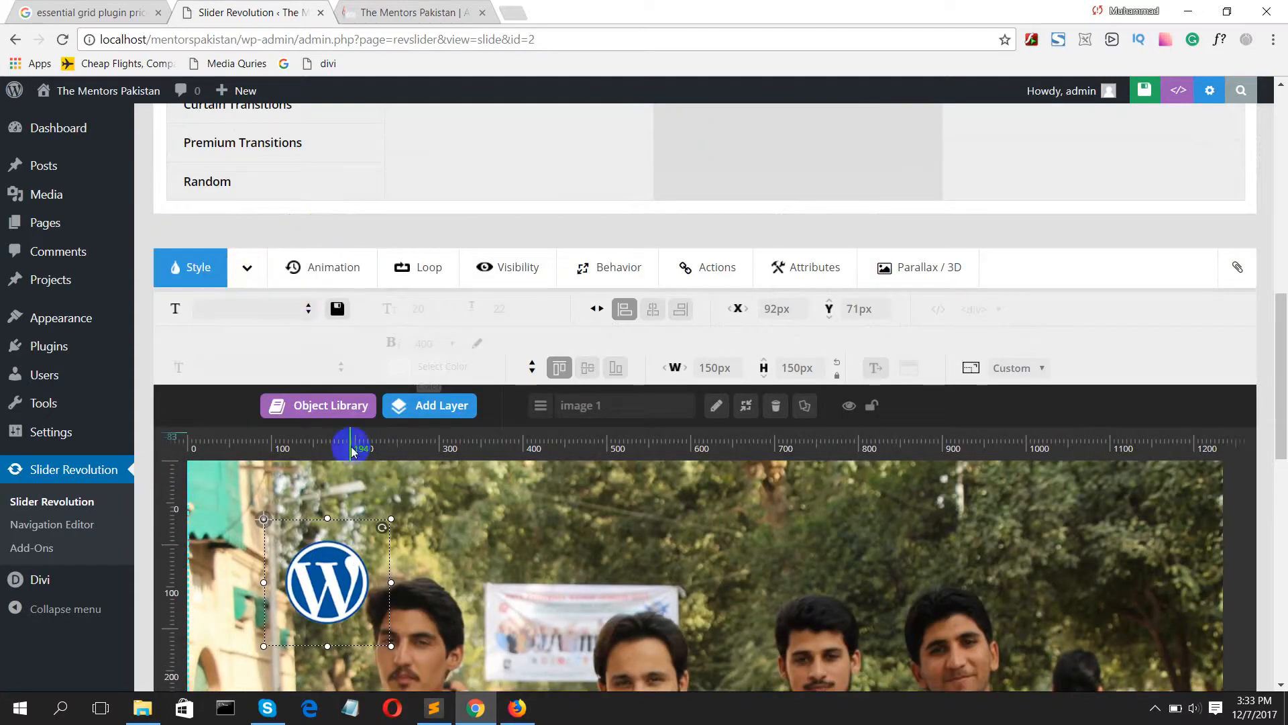
left_click(332, 268)
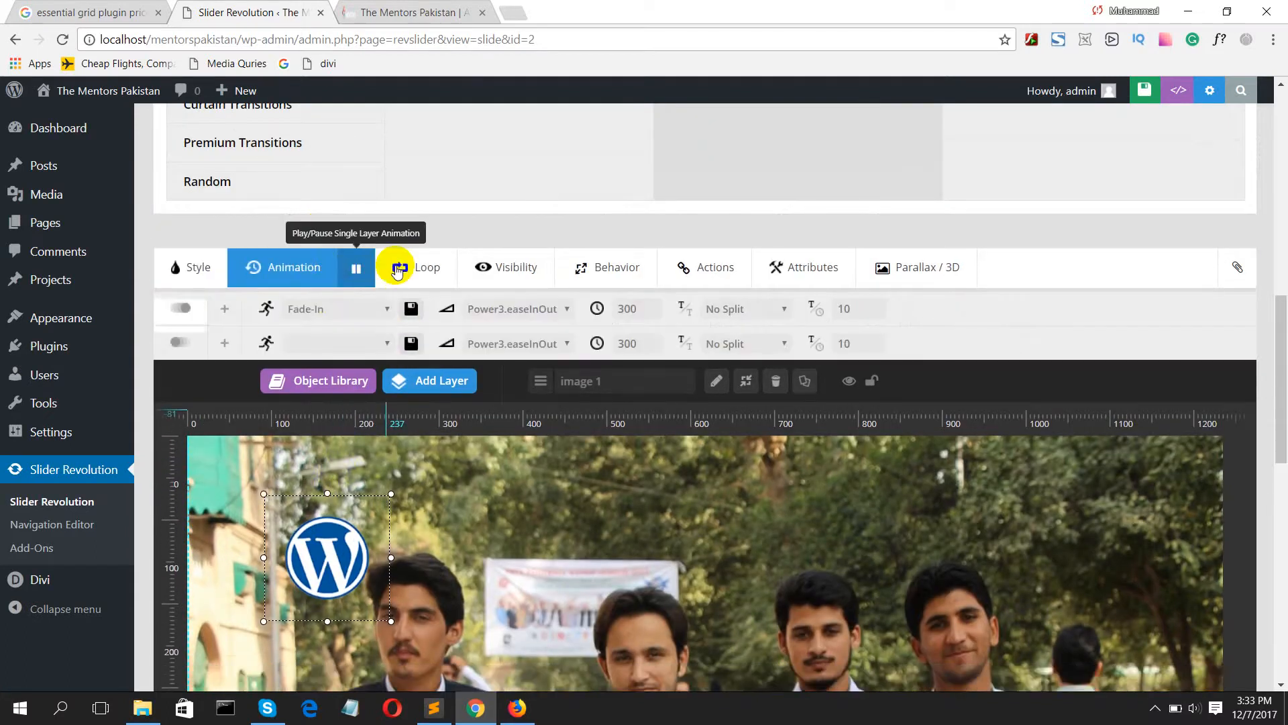
left_click(329, 308)
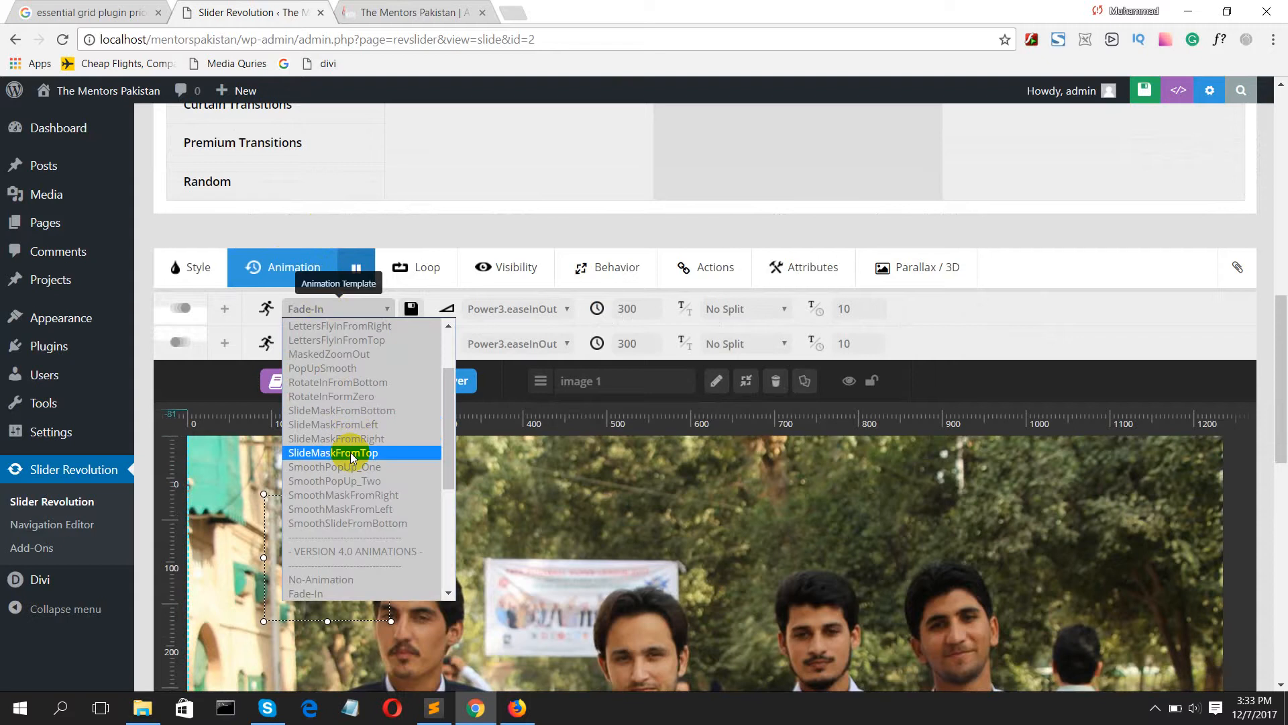
left_click(346, 452)
left_click(336, 309)
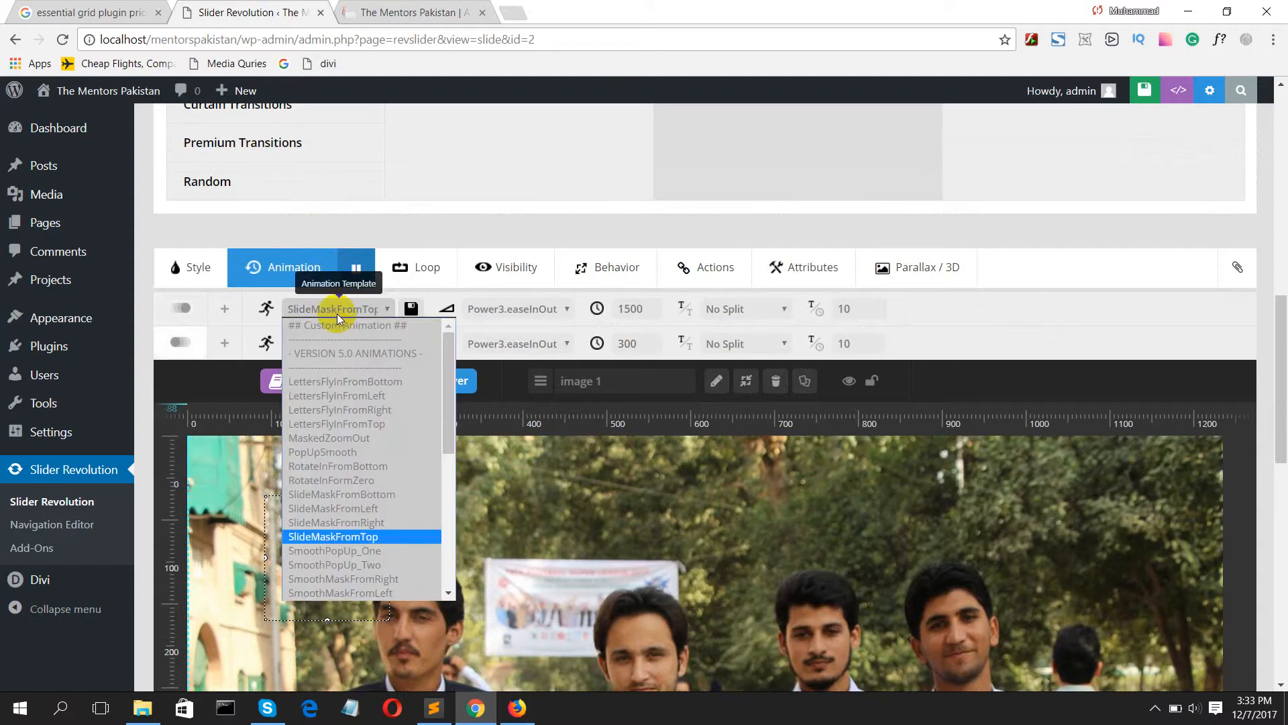
scroll(332, 496, "down", 5)
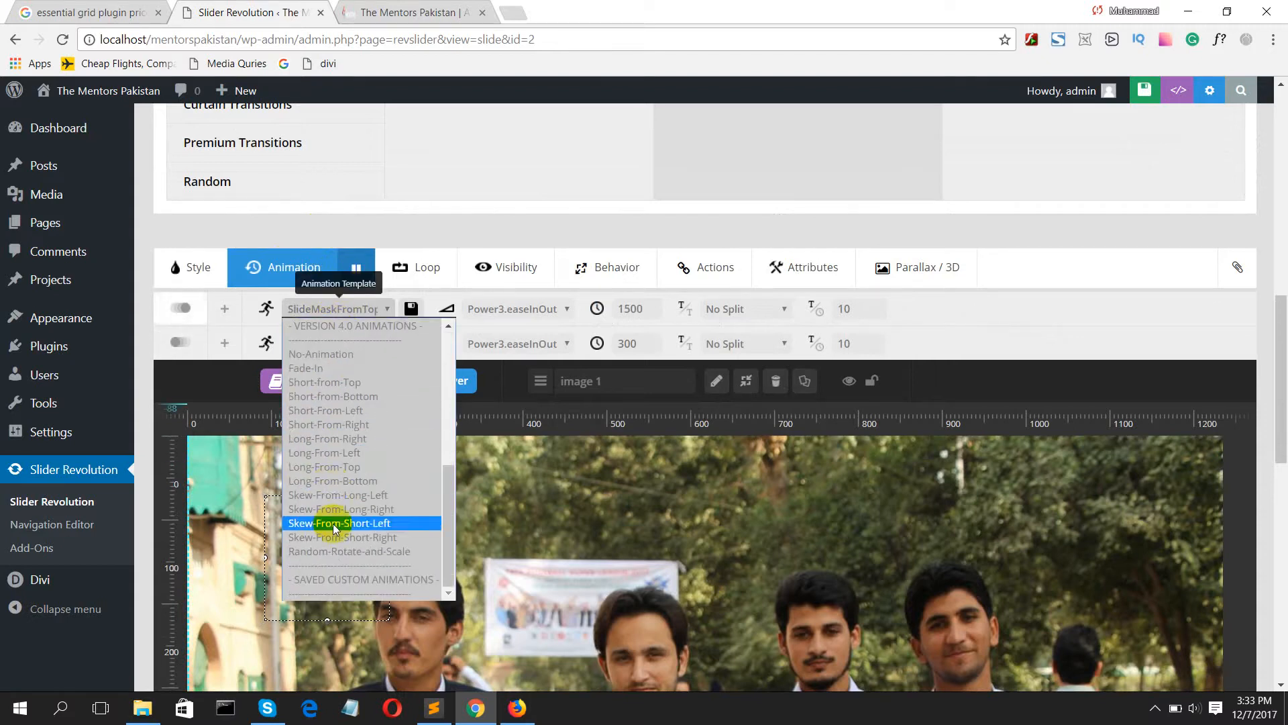
left_click(344, 496)
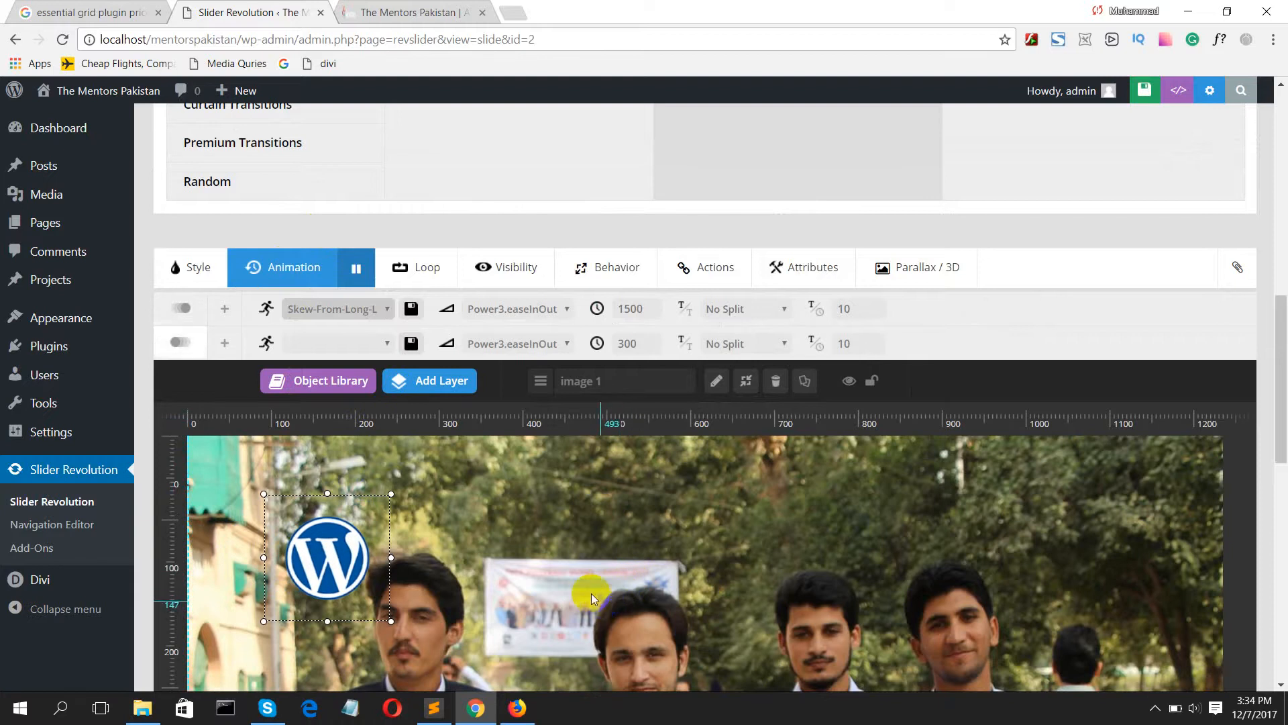
Step: Add web2.png from the media library as another image layer and place it in the slide's upper right area
mouse_move(403, 377)
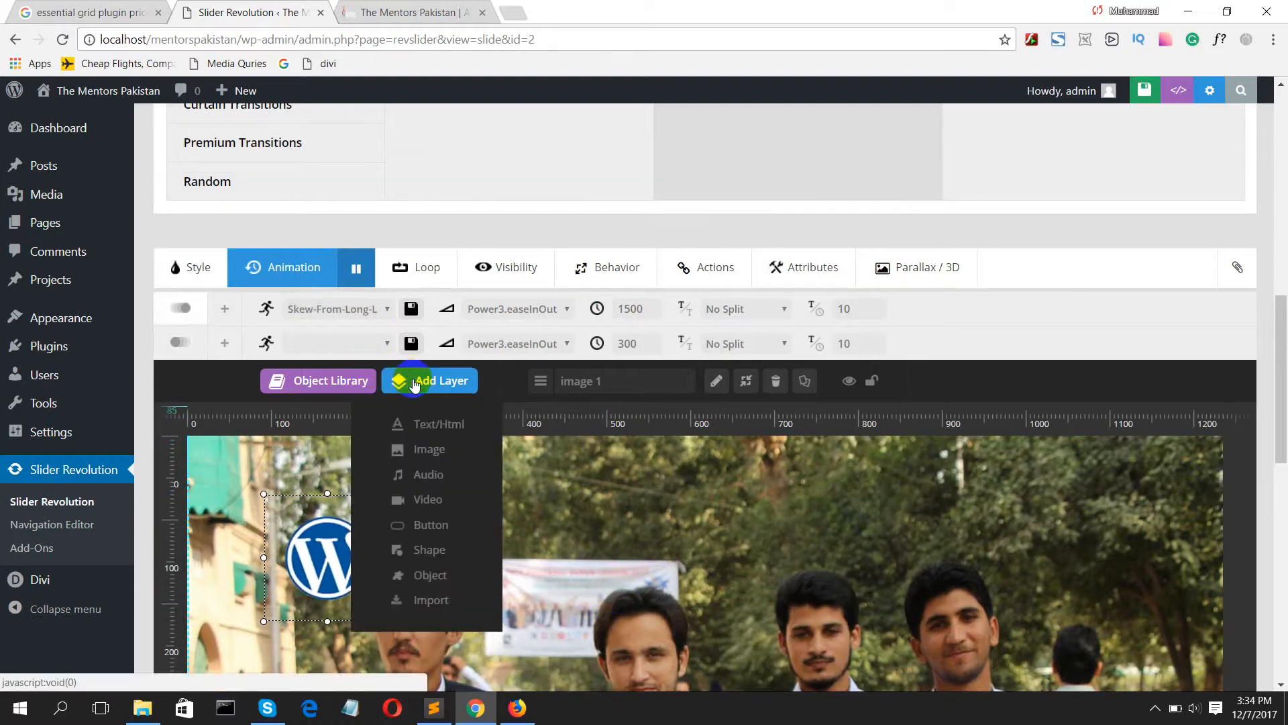
left_click(432, 450)
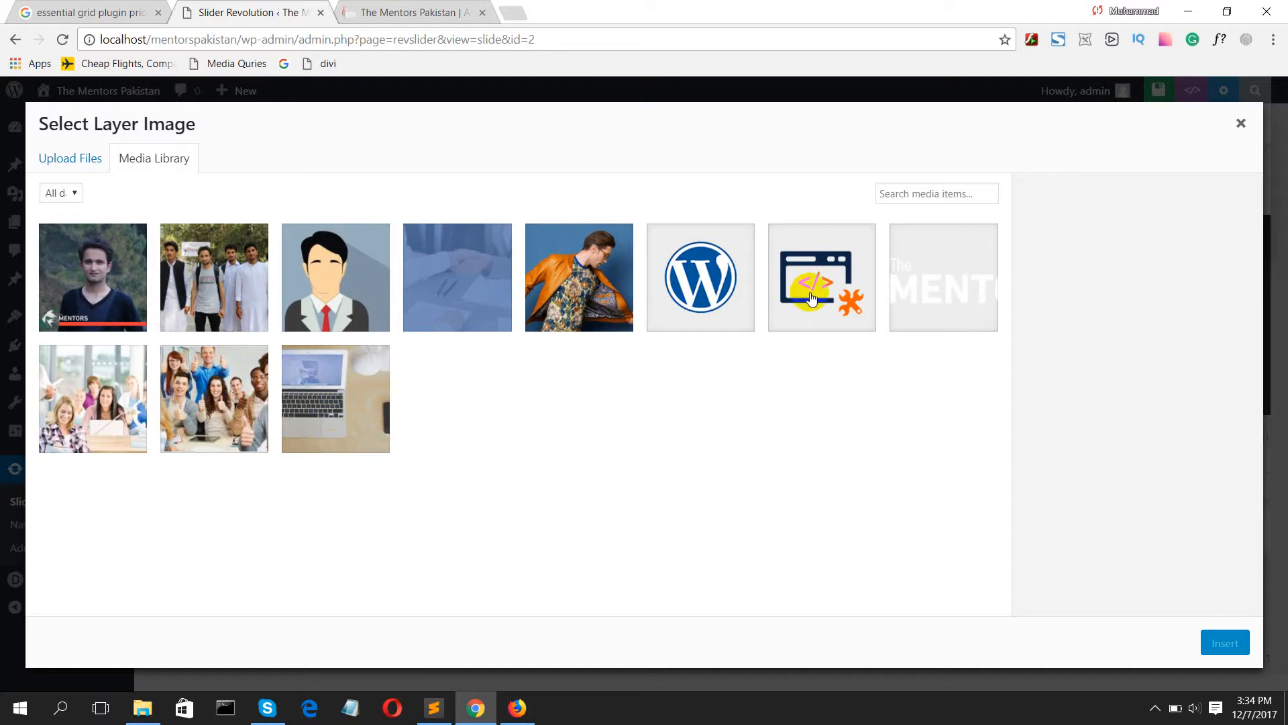
left_click(816, 293)
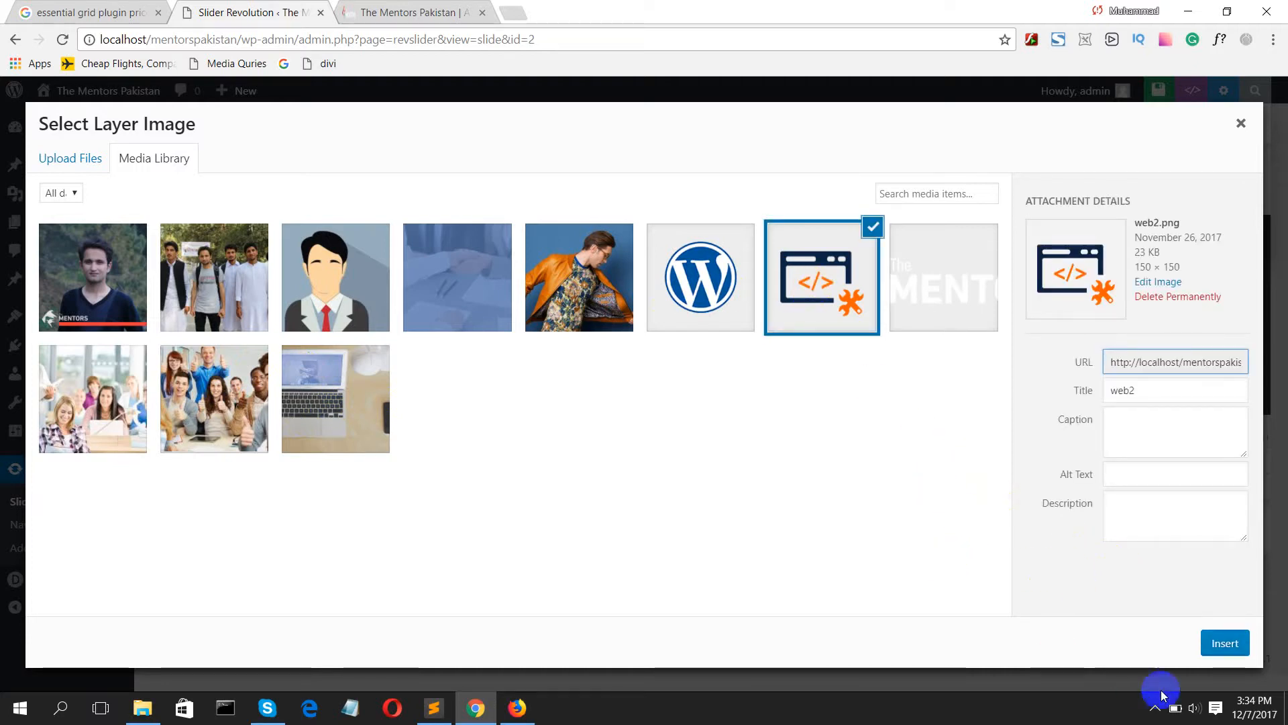
left_click(1220, 647)
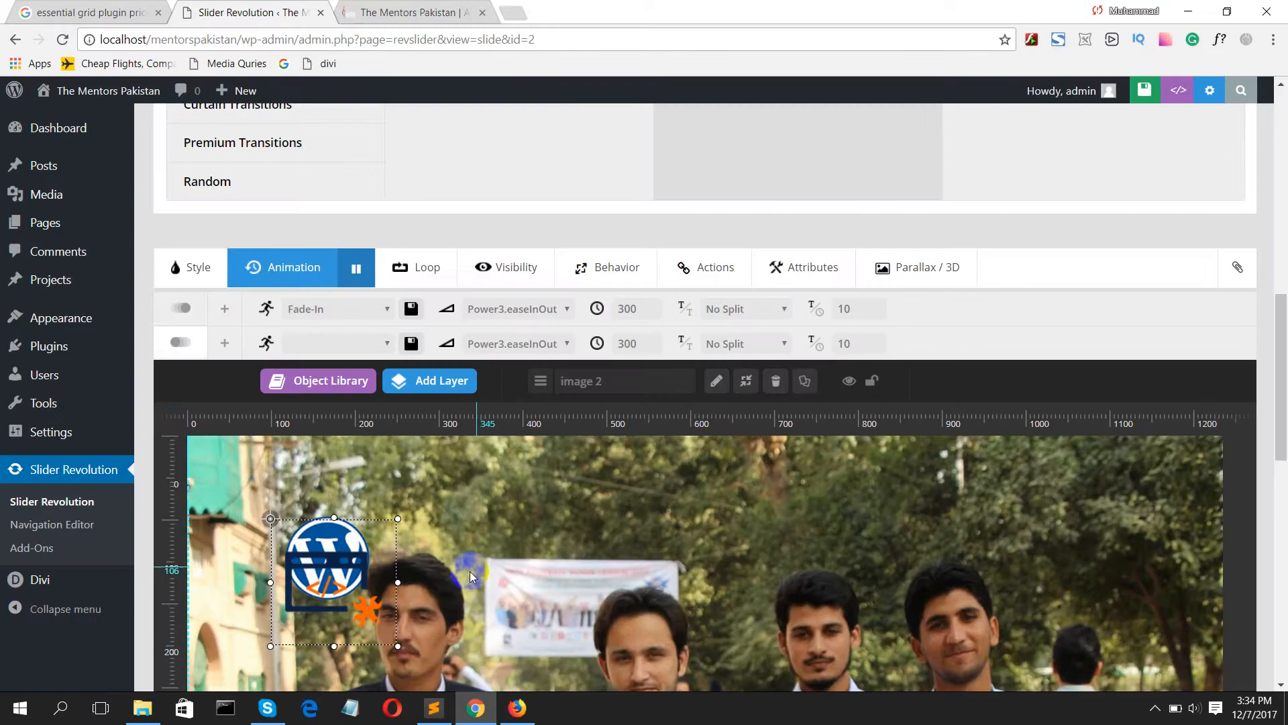
left_click_drag(345, 569, 909, 523)
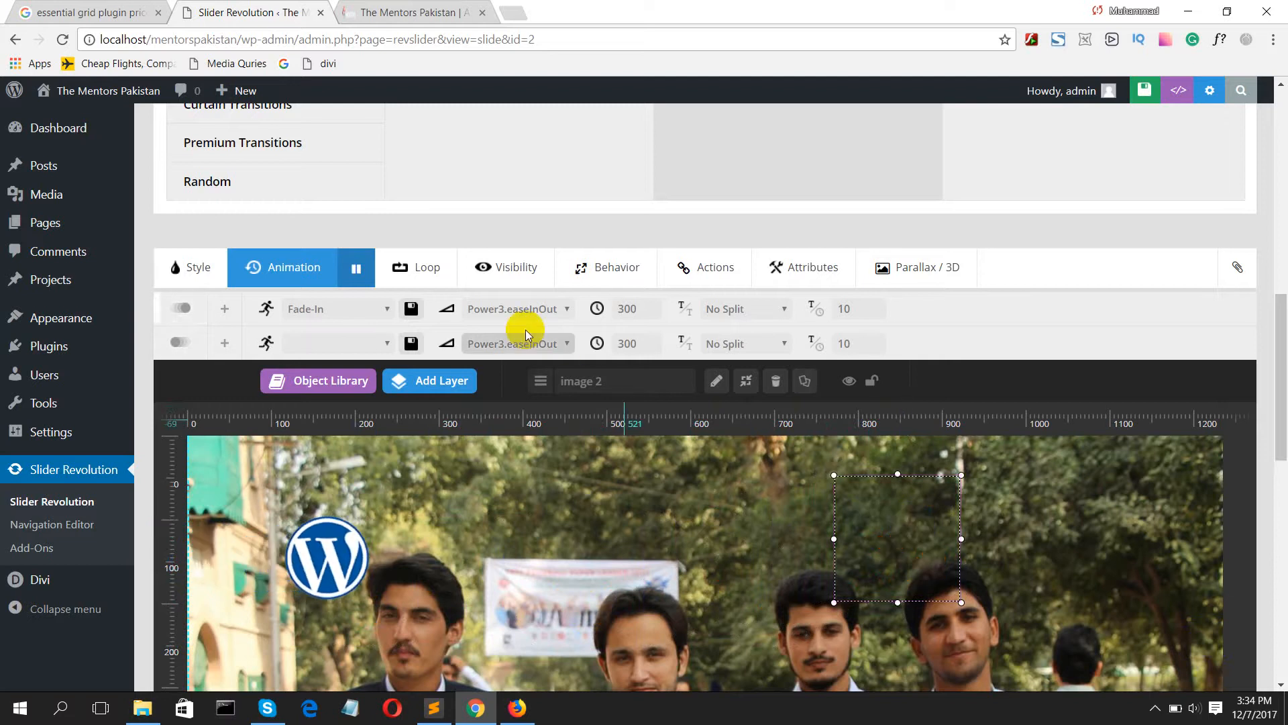
Step: Set the web icon layer's entrance animation to Long-From-Bottom with Power1.easeOut easing
left_click(317, 306)
scroll(329, 436, "down", 2)
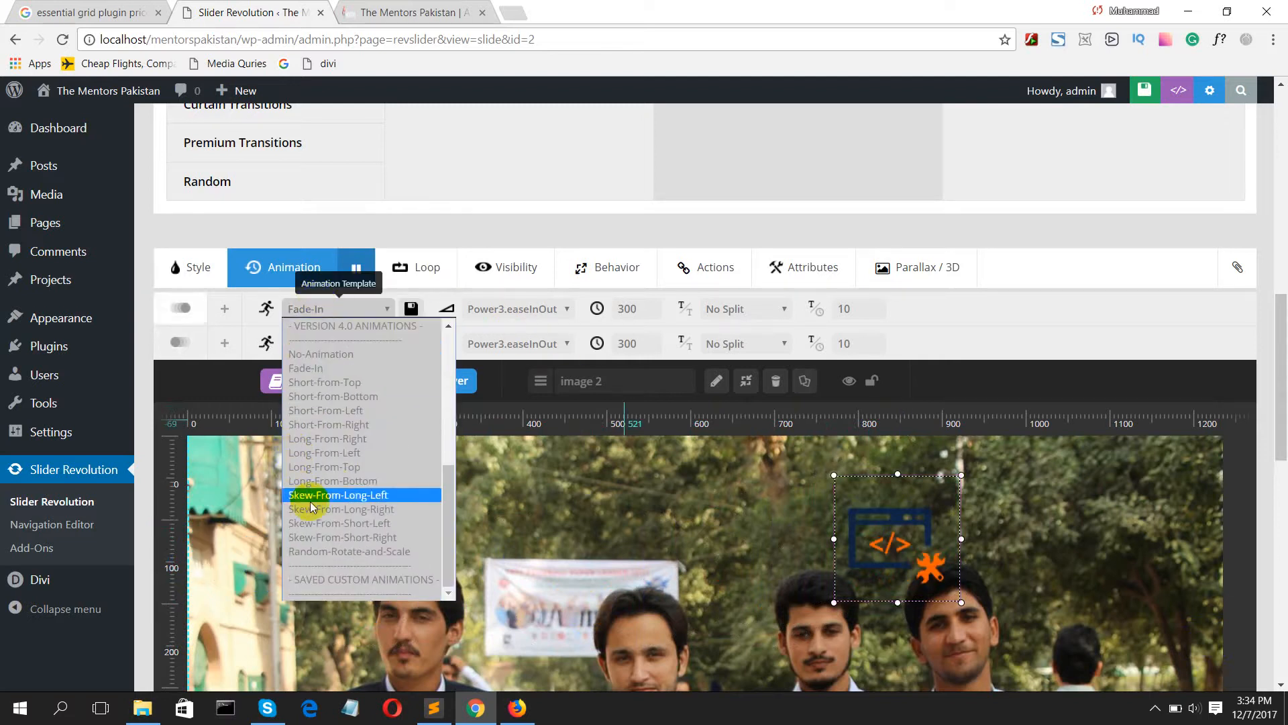
left_click(337, 482)
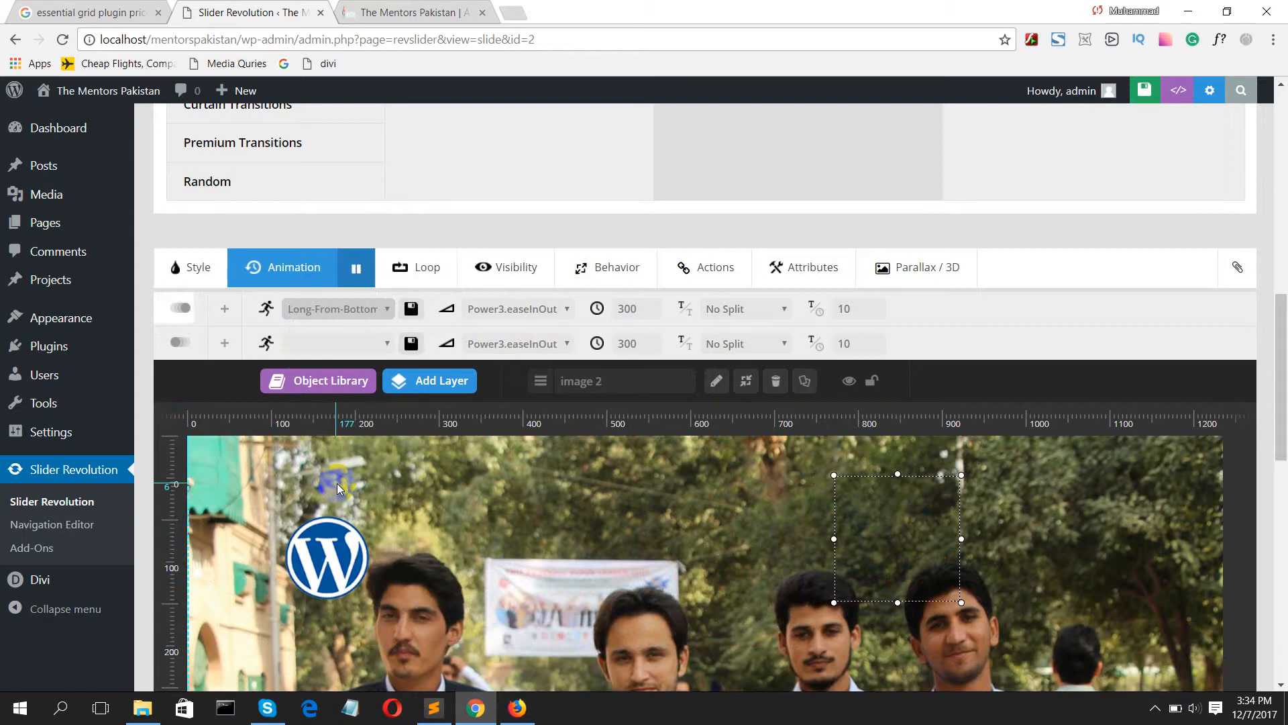
left_click(494, 310)
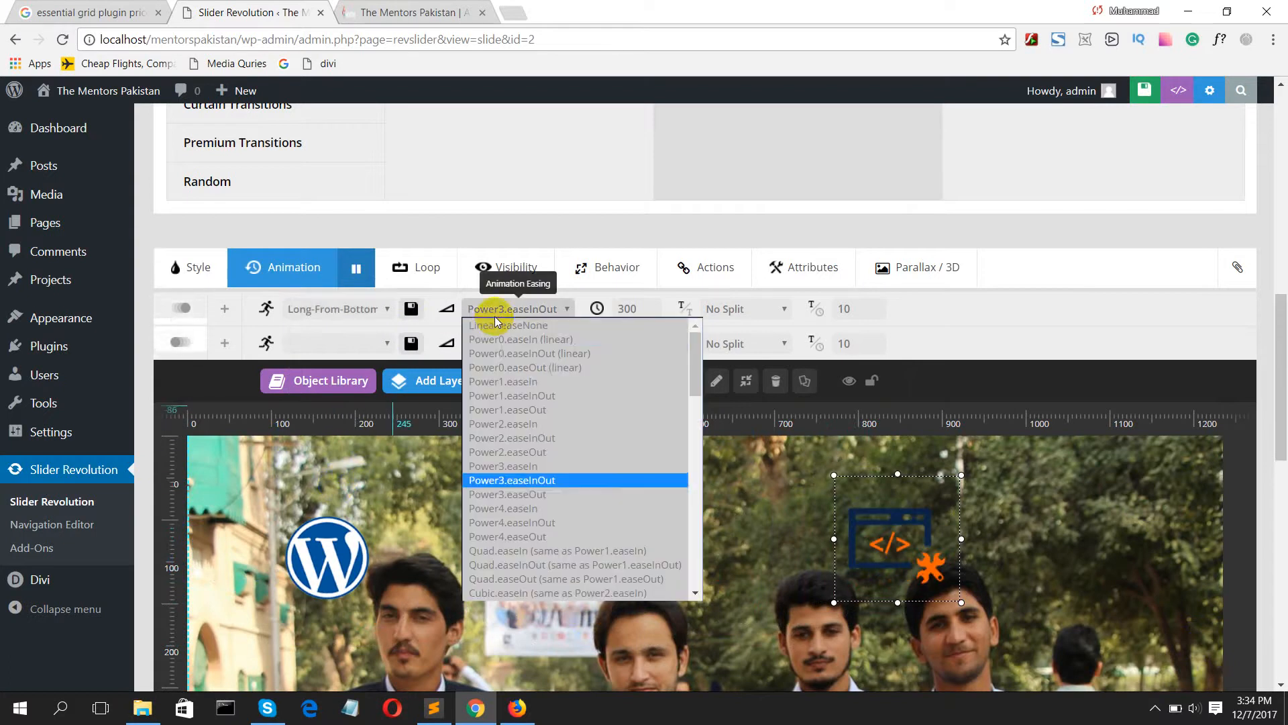
left_click(506, 411)
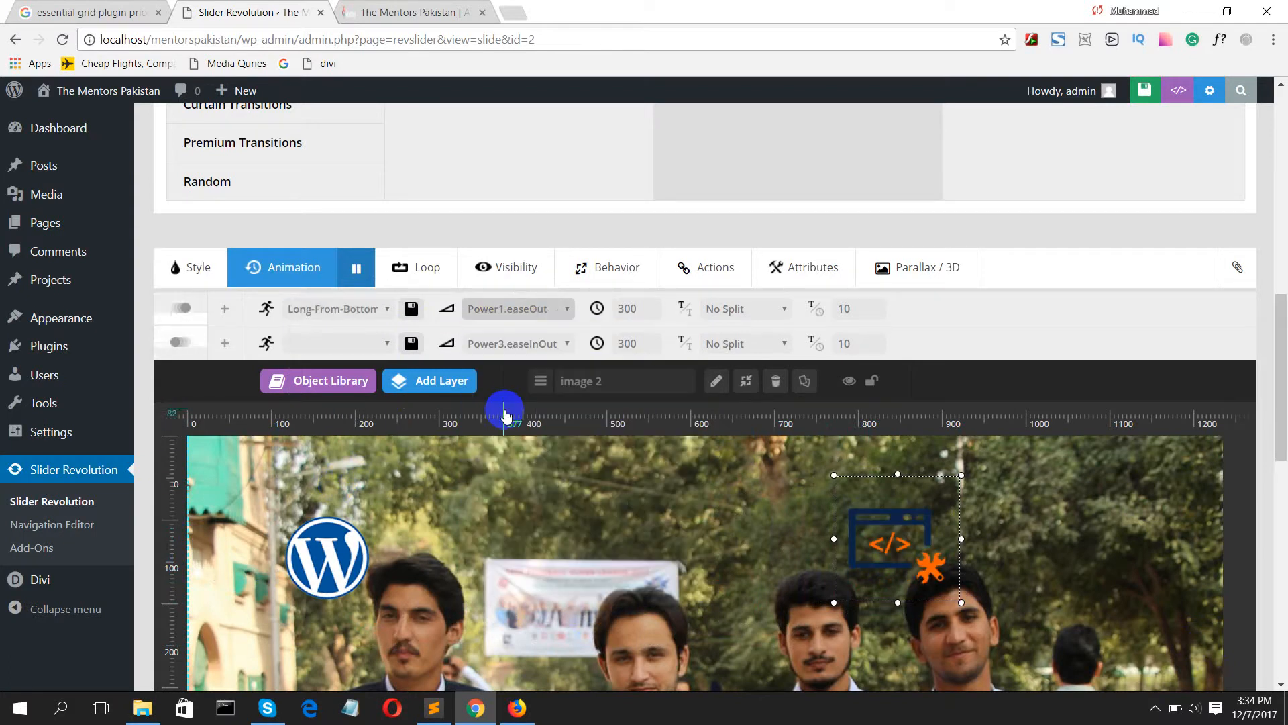
Step: Try the Short-From-Right entrance animation on the web icon layer, and settle on Skew-From-Short-Right
left_click(339, 308)
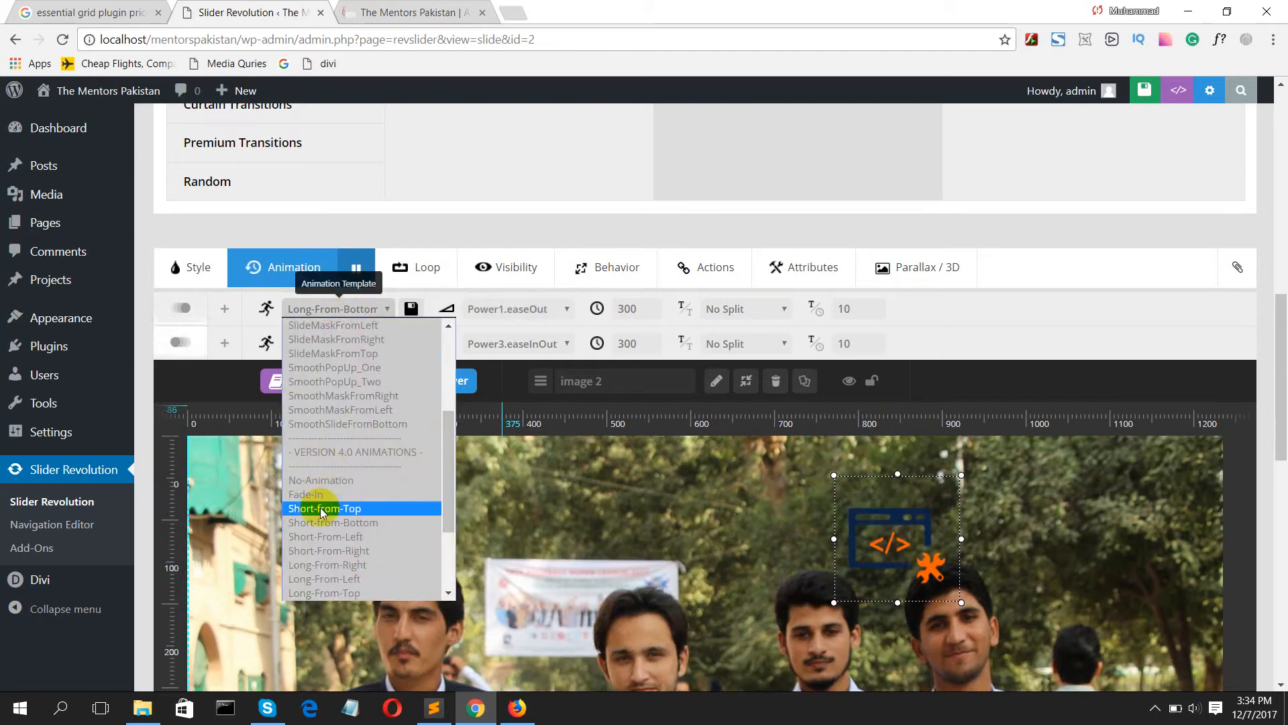
left_click(333, 550)
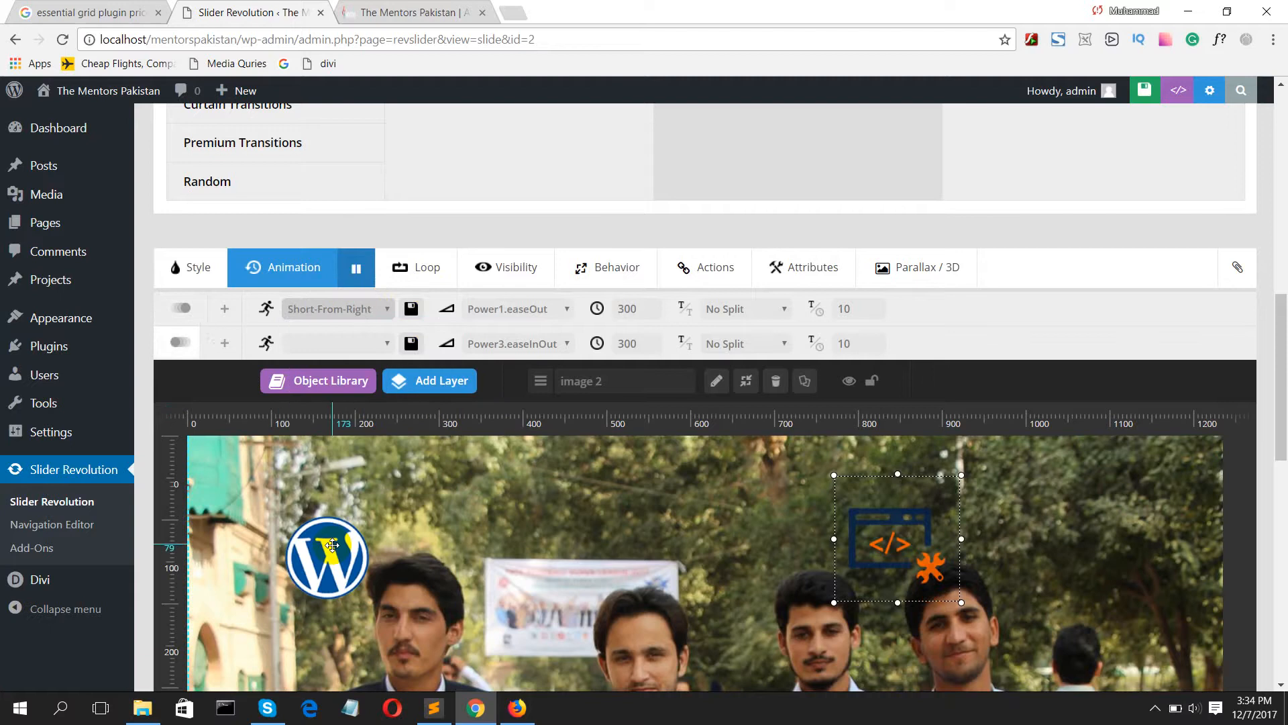
left_click(336, 309)
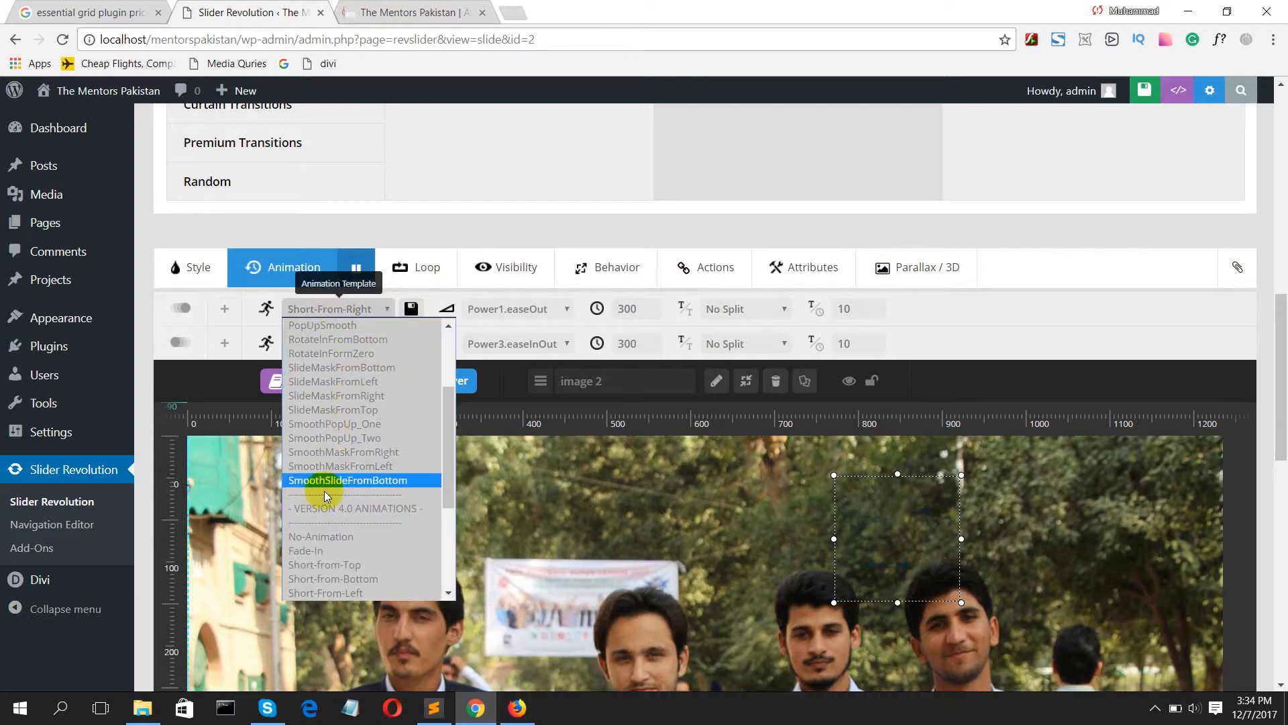
scroll(325, 524, "down", 3)
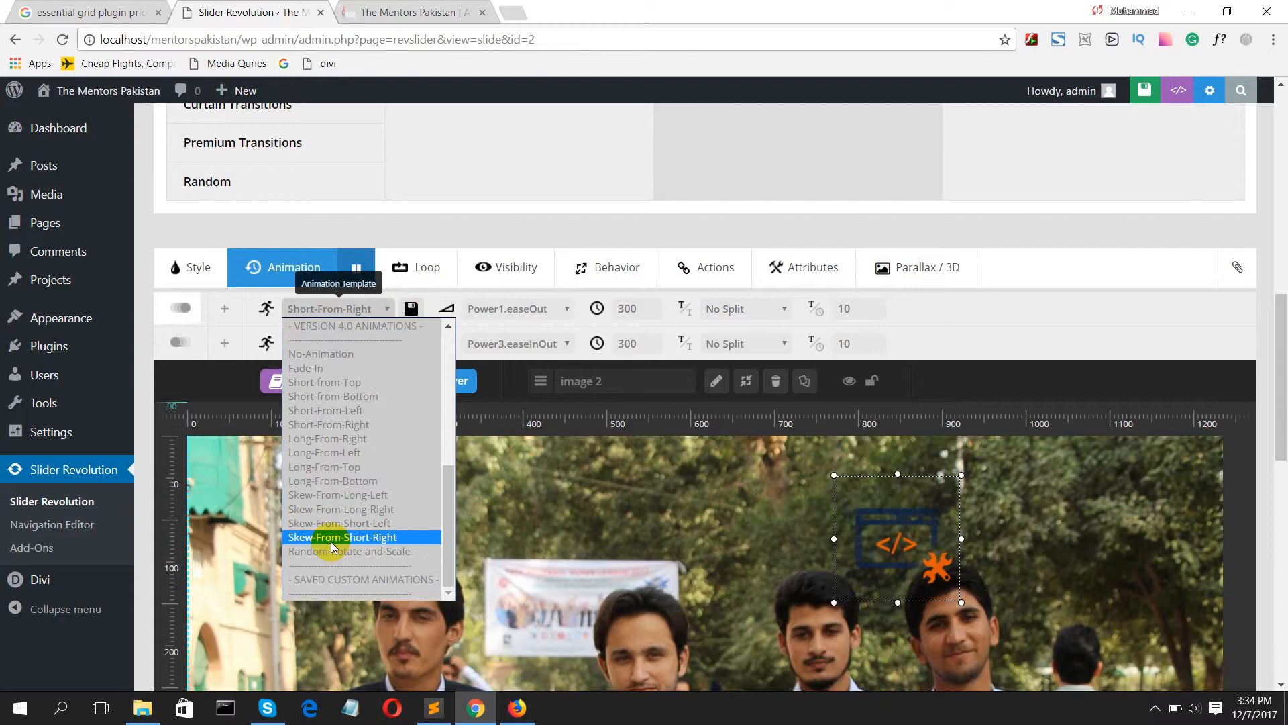
left_click(332, 538)
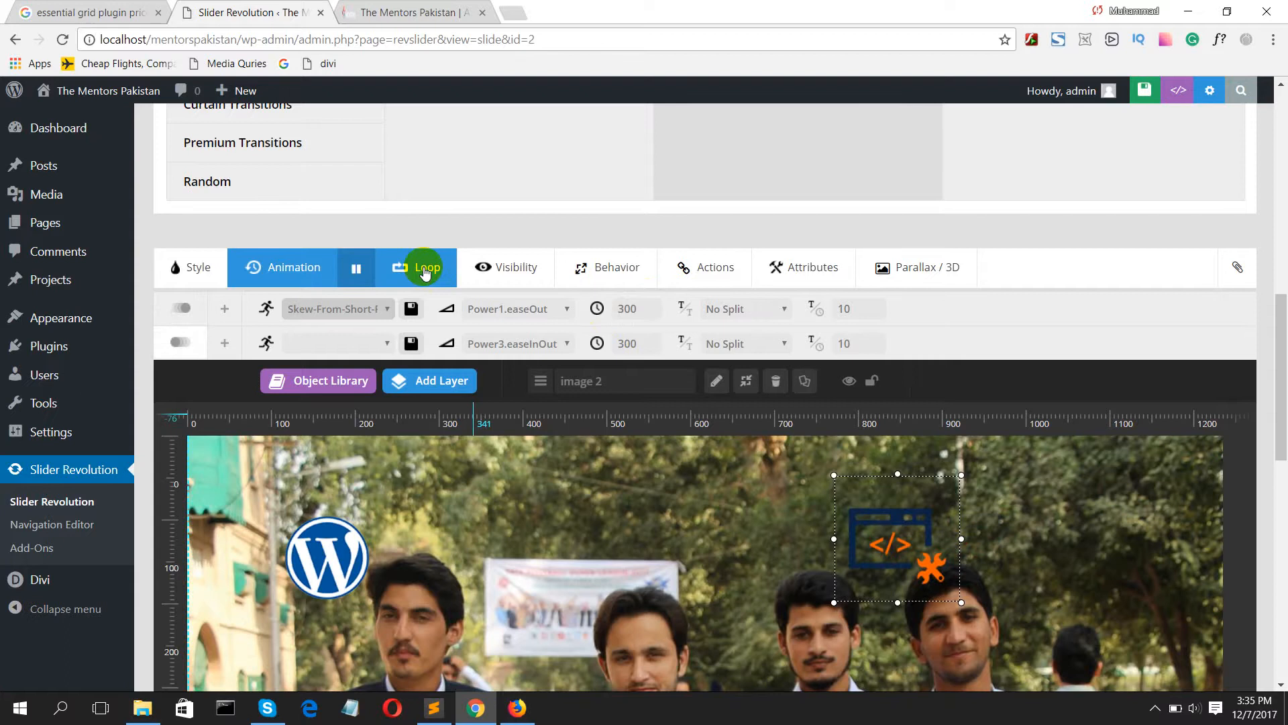
scroll(528, 344, "down", 2)
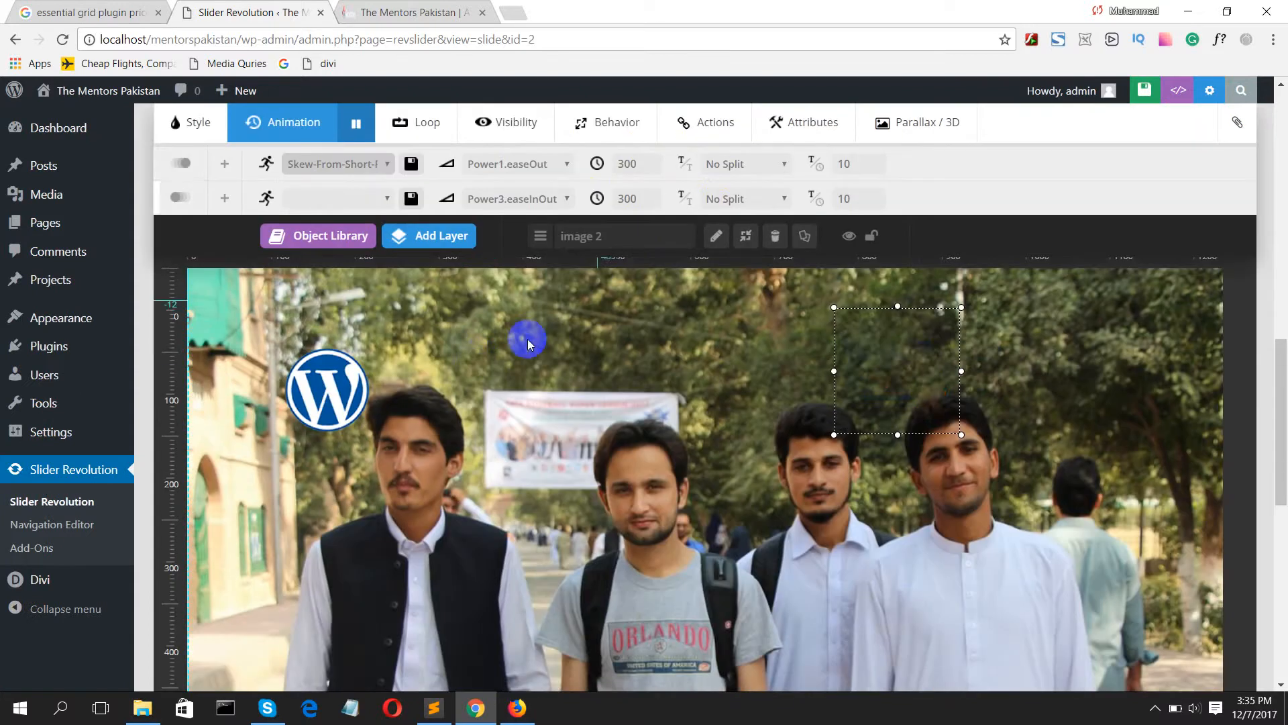
scroll(486, 353, "down", 2)
scroll(485, 353, "up", 1)
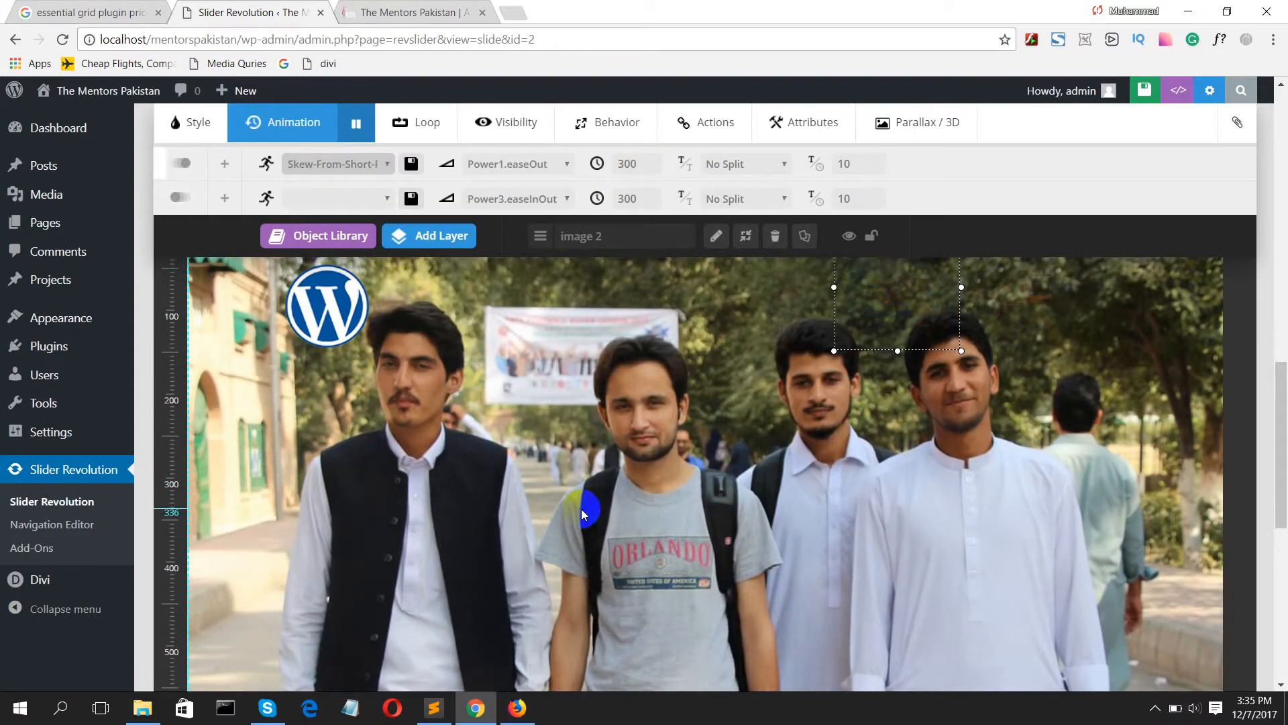
left_click(446, 238)
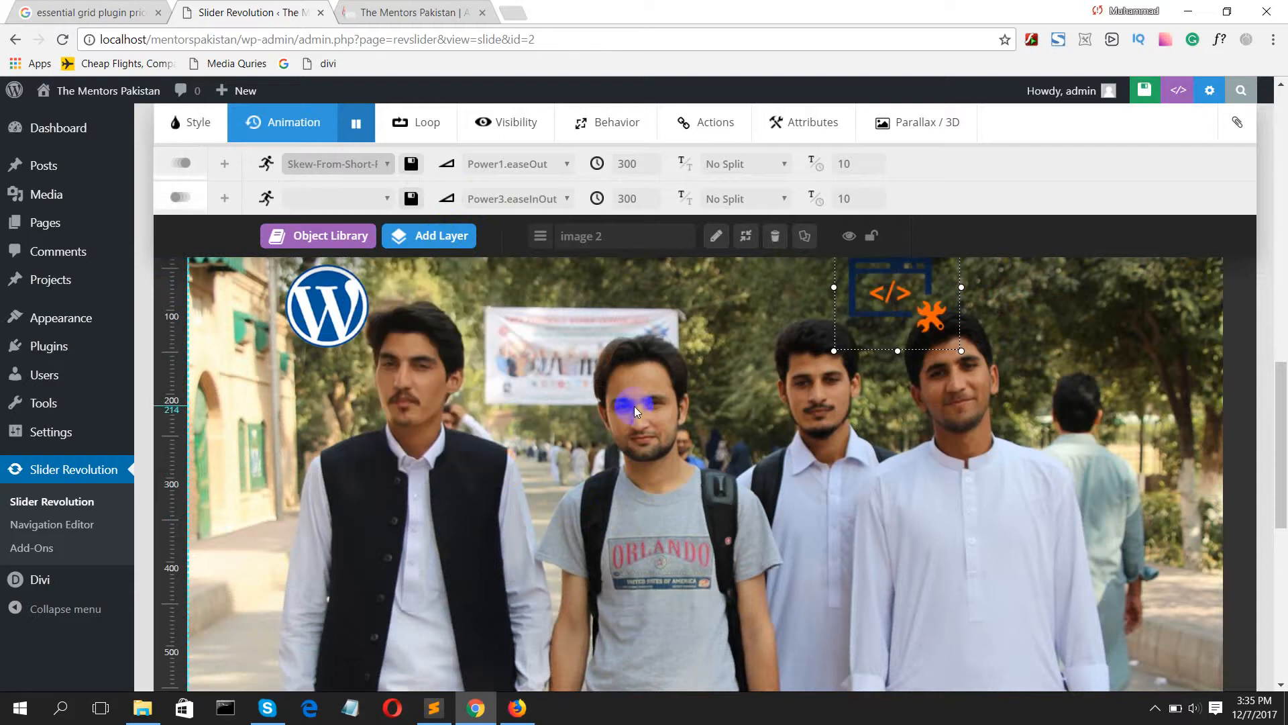
Step: Save the second slide and add a blank third slide to test-slider
scroll(598, 425, "down", 5)
scroll(599, 424, "down", 3)
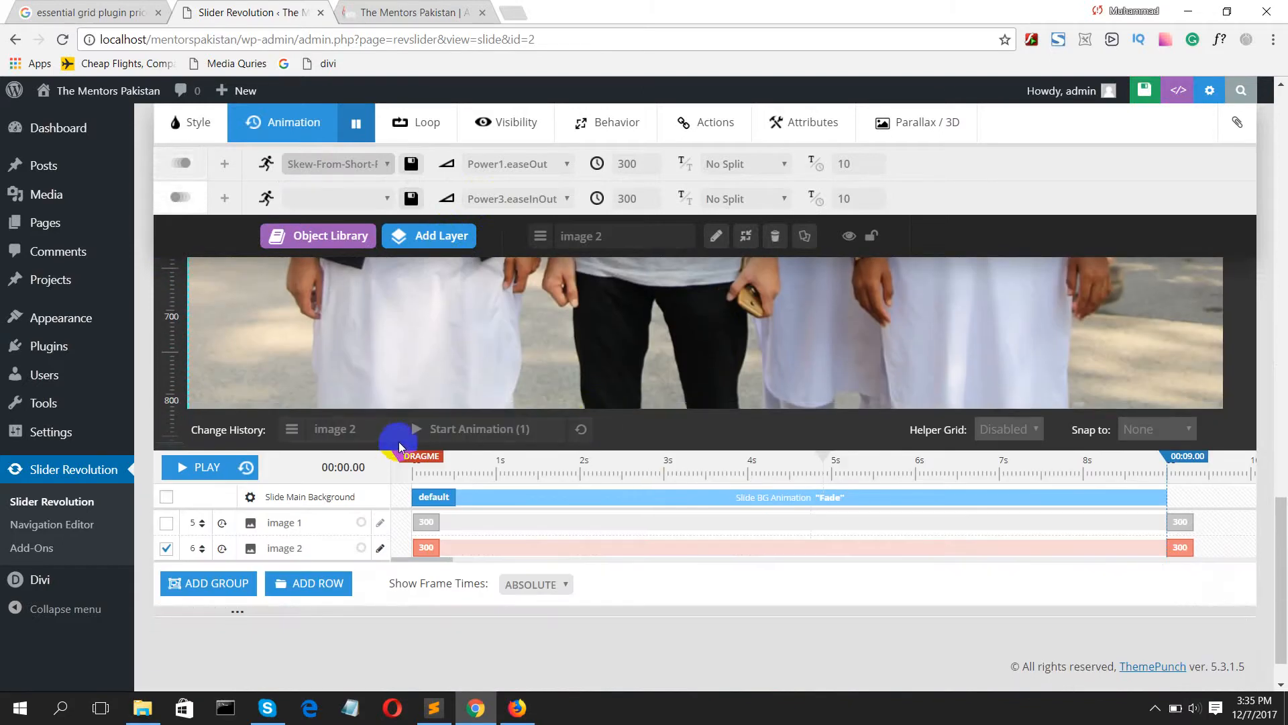
scroll(401, 436, "up", 15)
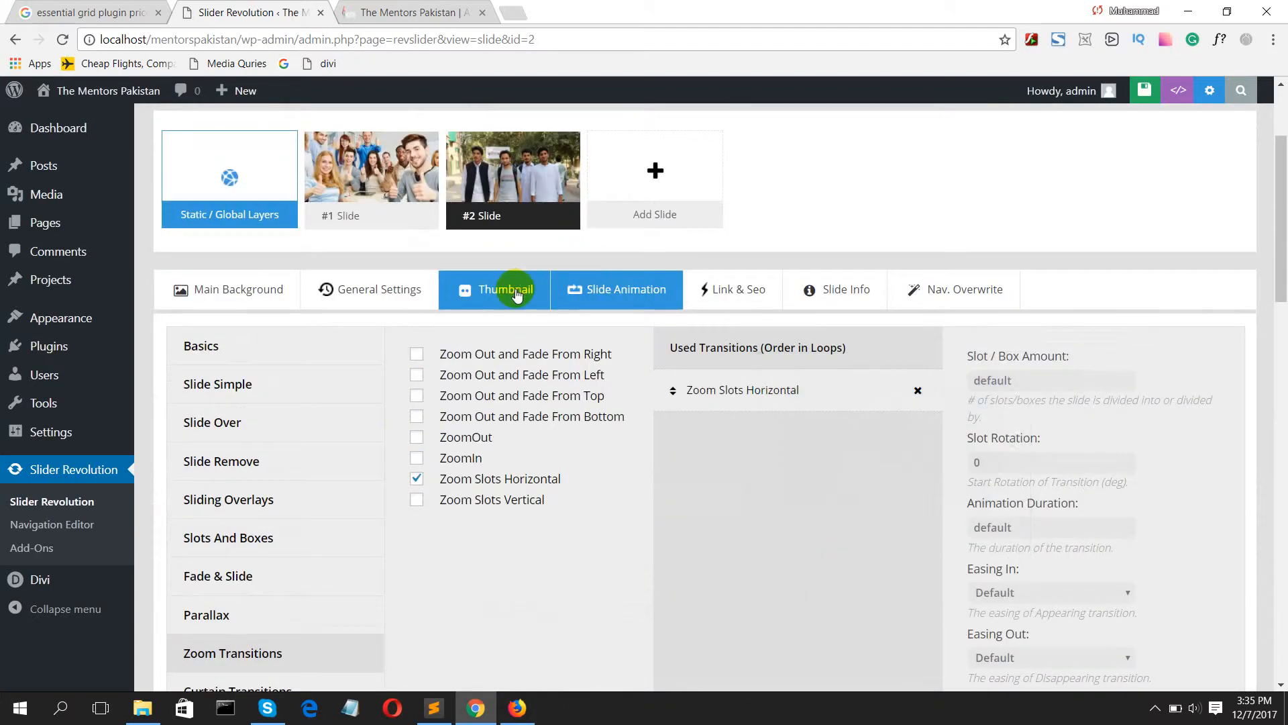
scroll(685, 257, "up", 3)
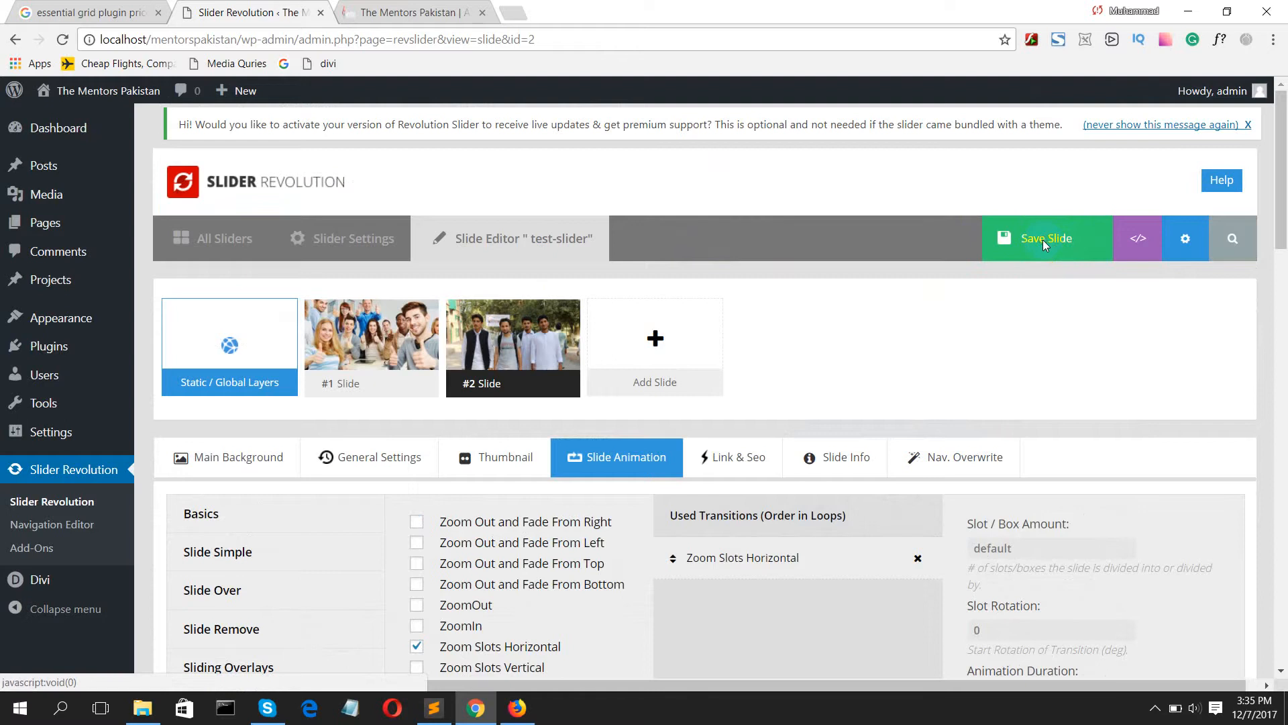
left_click(1043, 239)
mouse_move(626, 333)
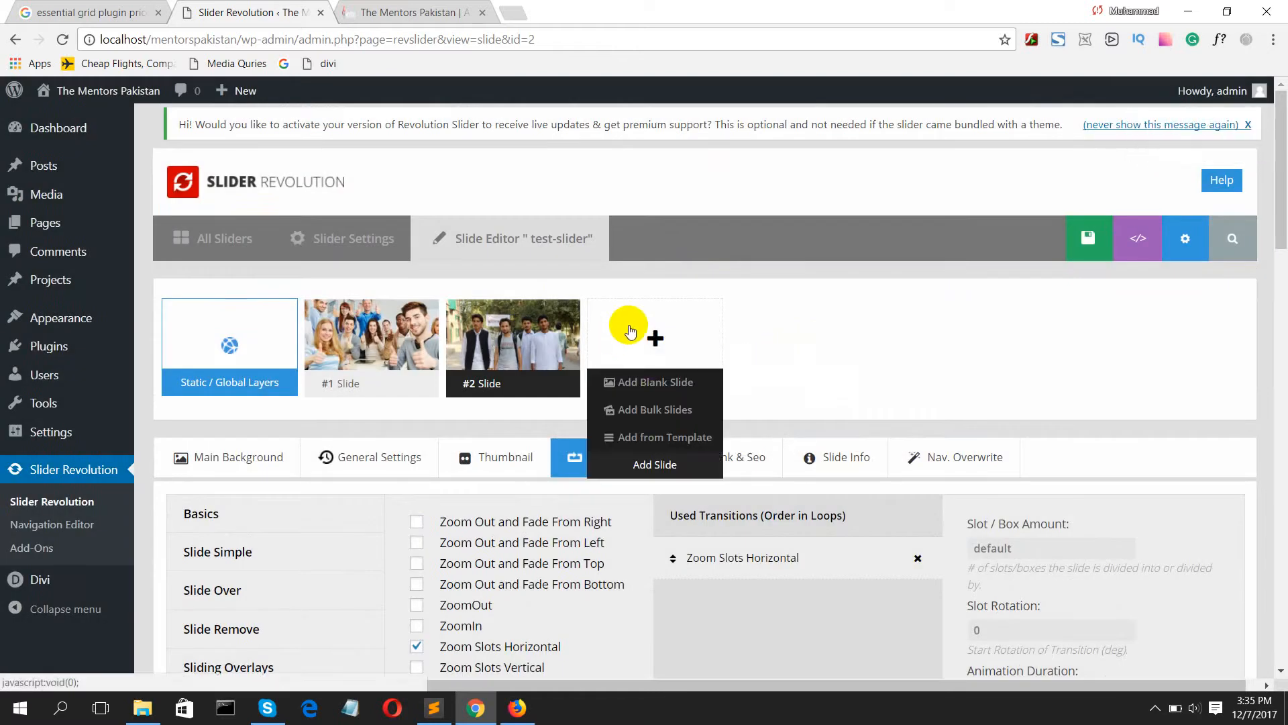
left_click(644, 387)
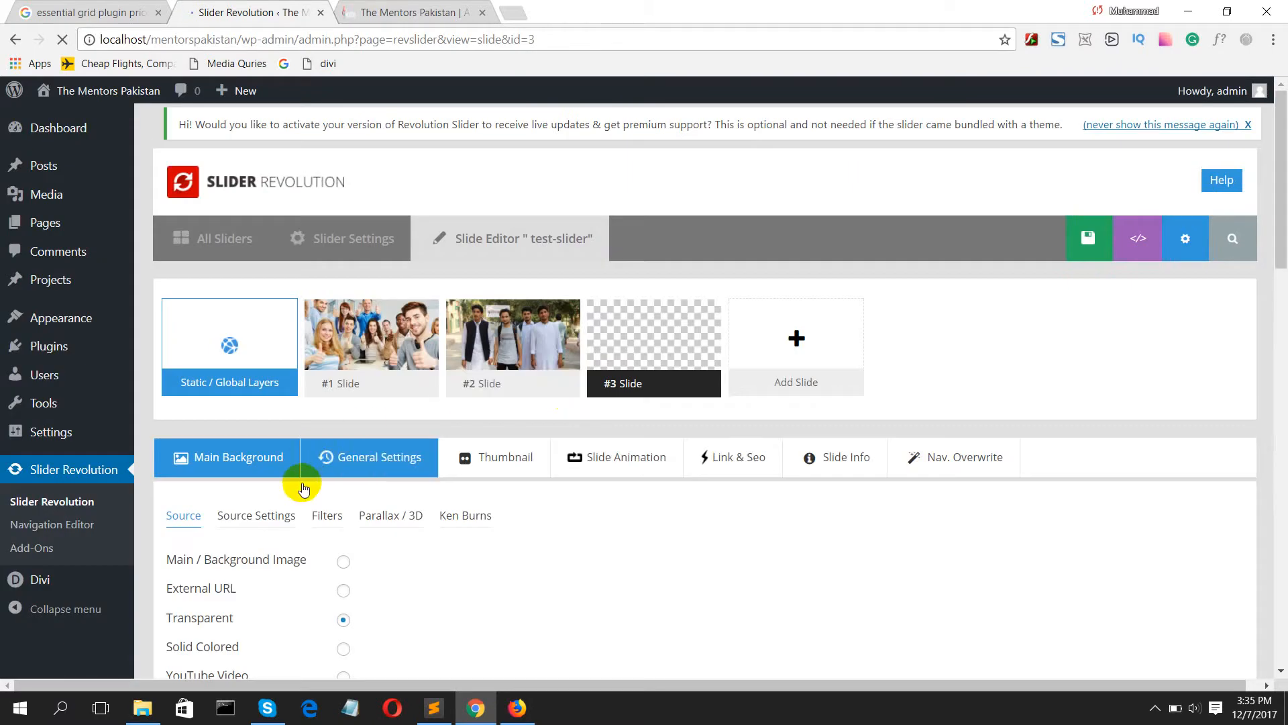
Step: Set the third slide's main background to the event-detail-1.jpg image from the media library
scroll(346, 553, "down", 2)
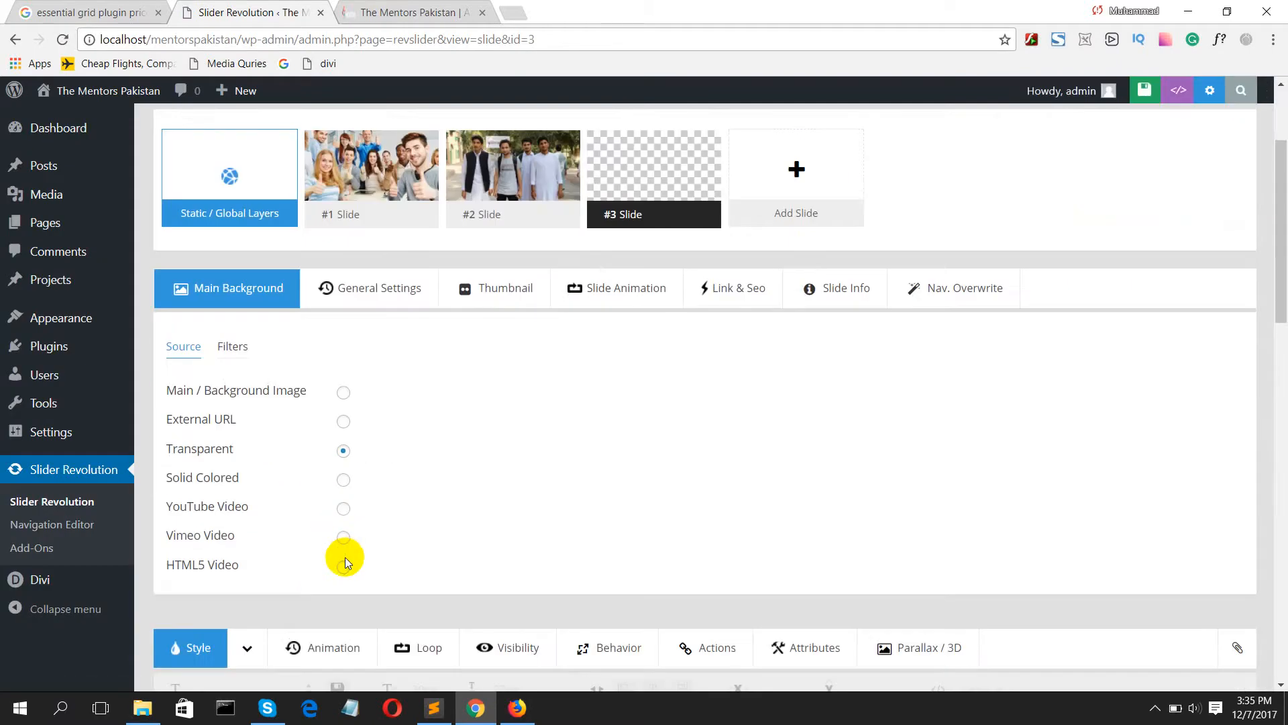
left_click(343, 393)
left_click(411, 389)
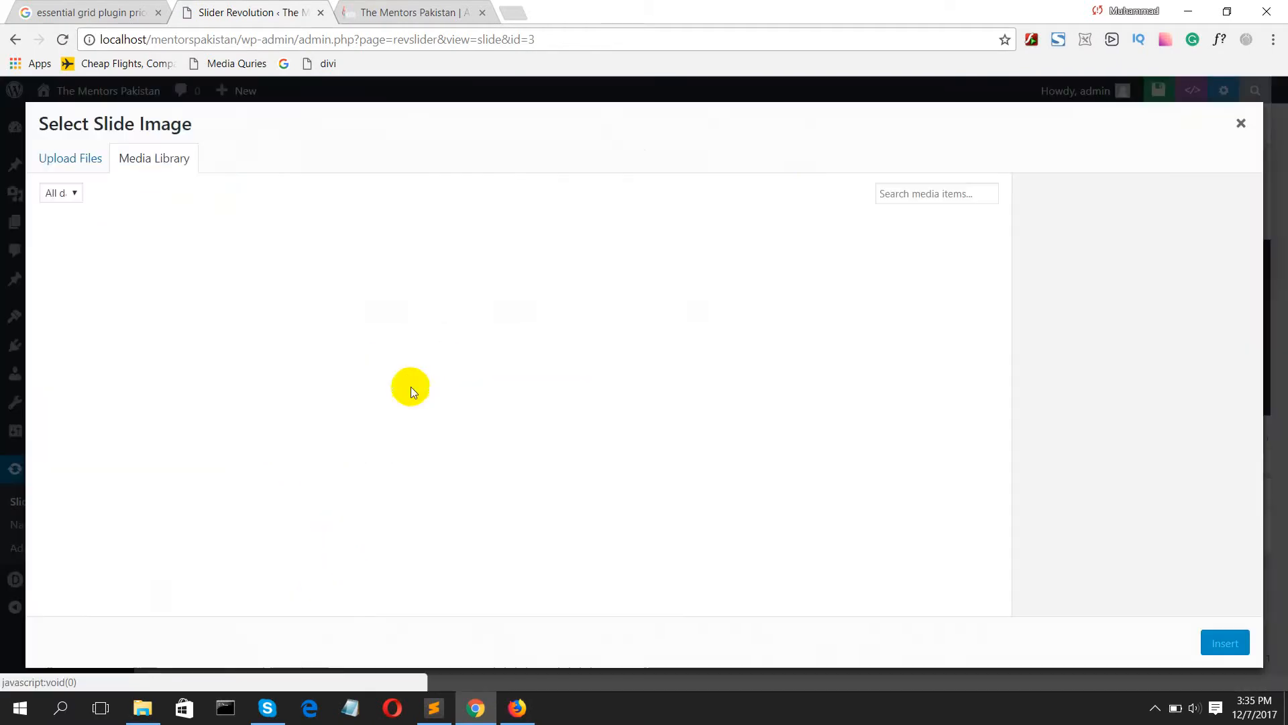
left_click(87, 411)
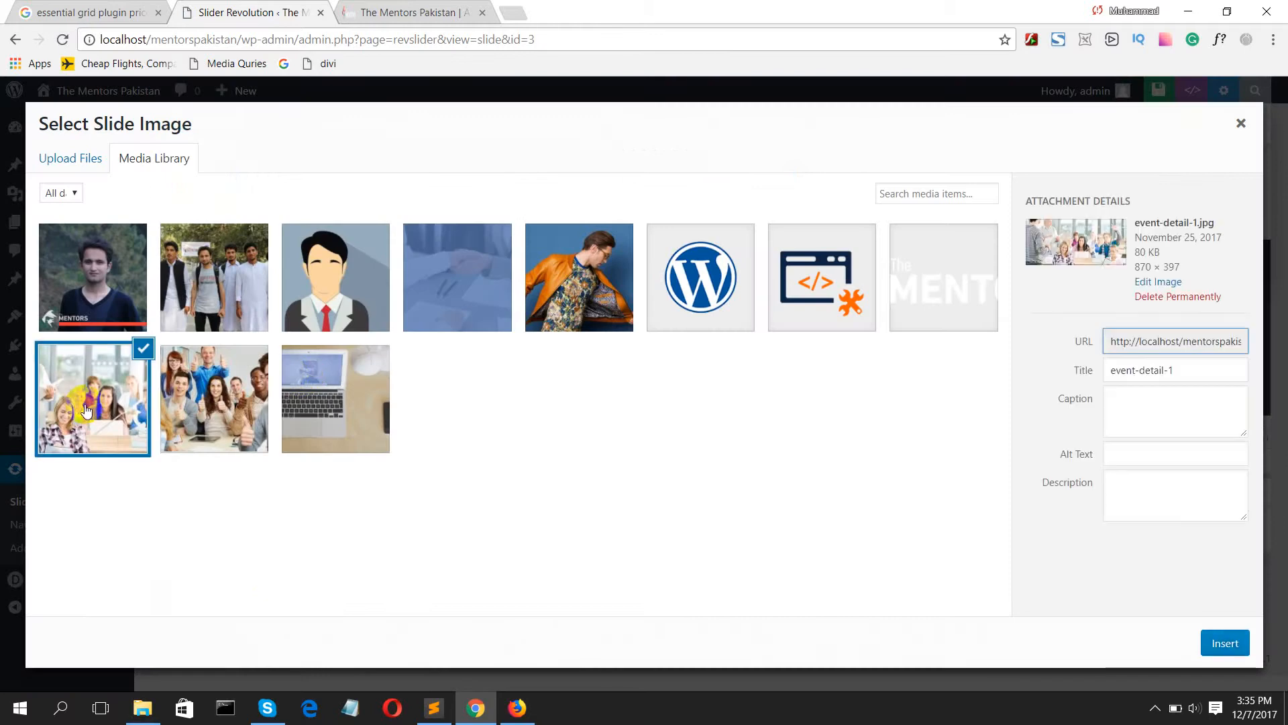
left_click(1220, 648)
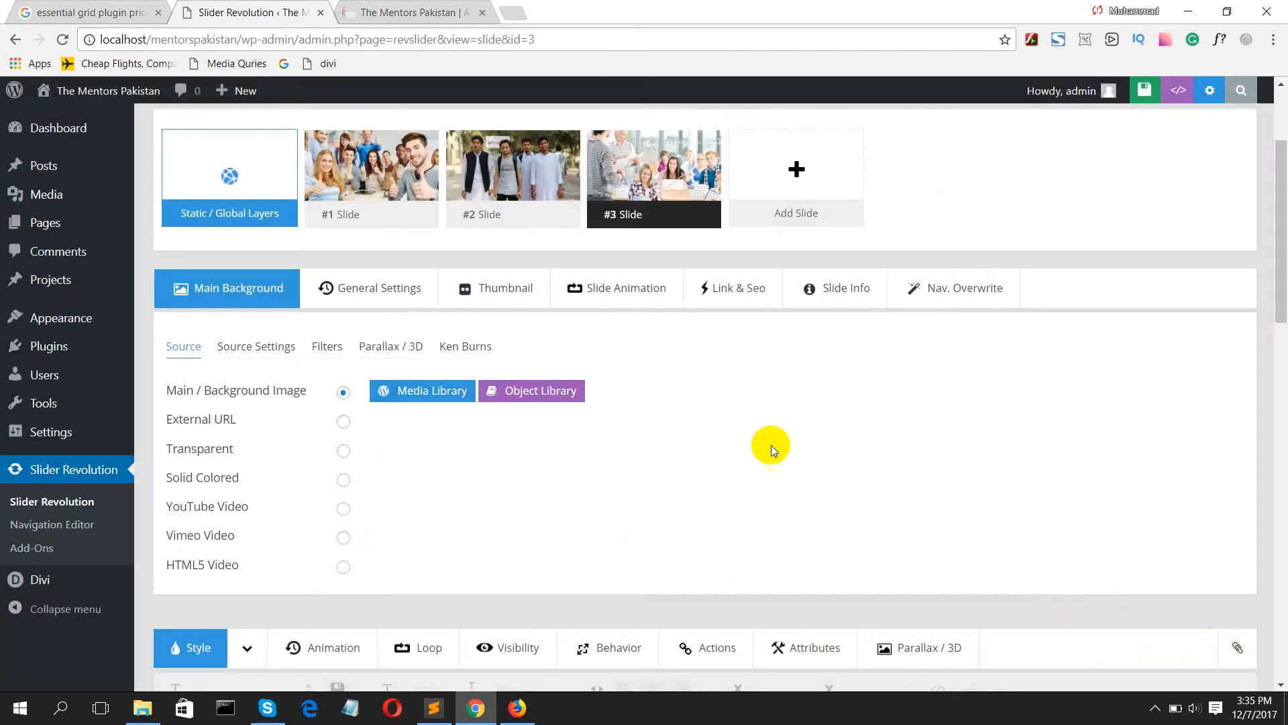
Step: Browse the transition options for the third slide, including Sliding Overlays, Slide Remove, Fade & Slide and Parallax
scroll(559, 433, "down", 8)
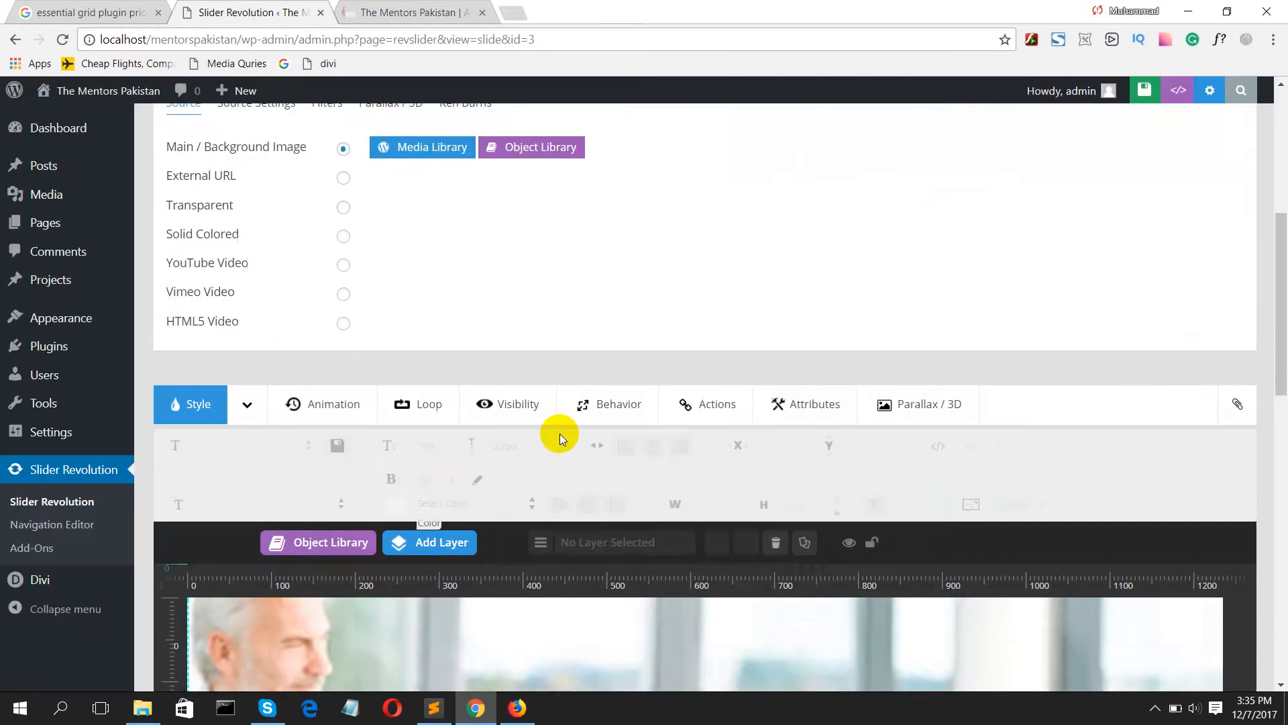
left_click(330, 161)
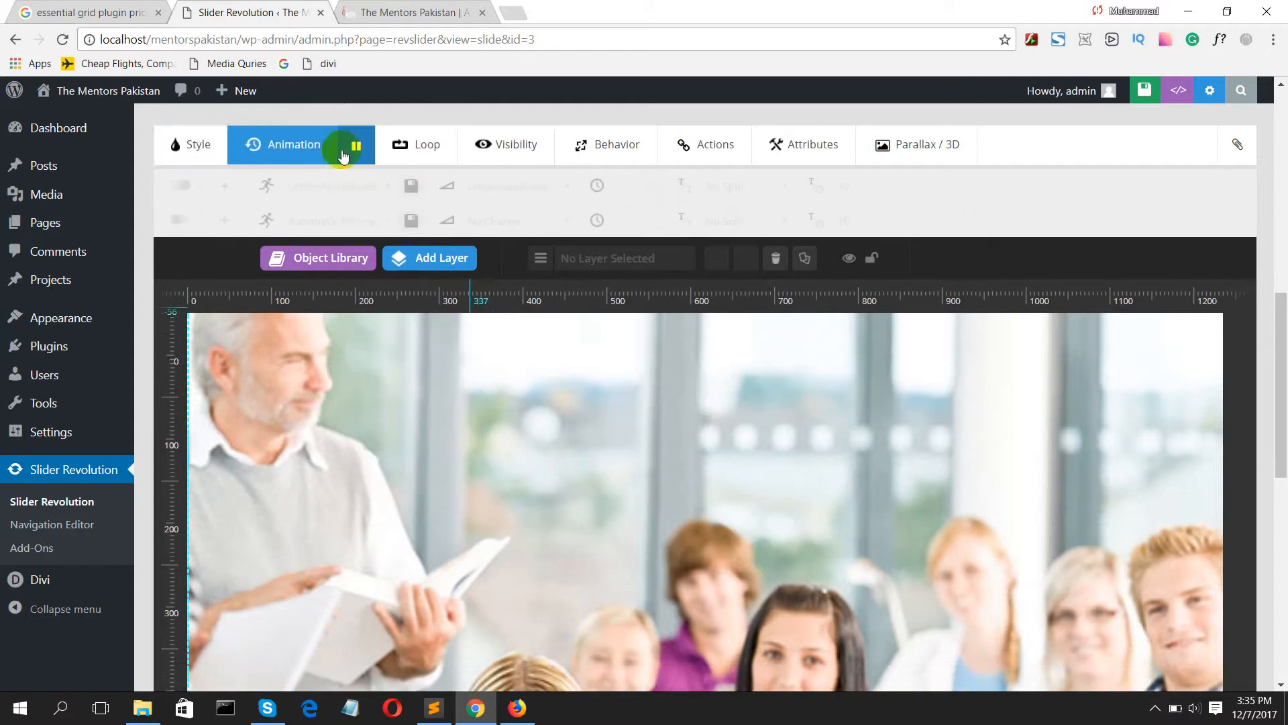
scroll(343, 155, "up", 5)
left_click(622, 209)
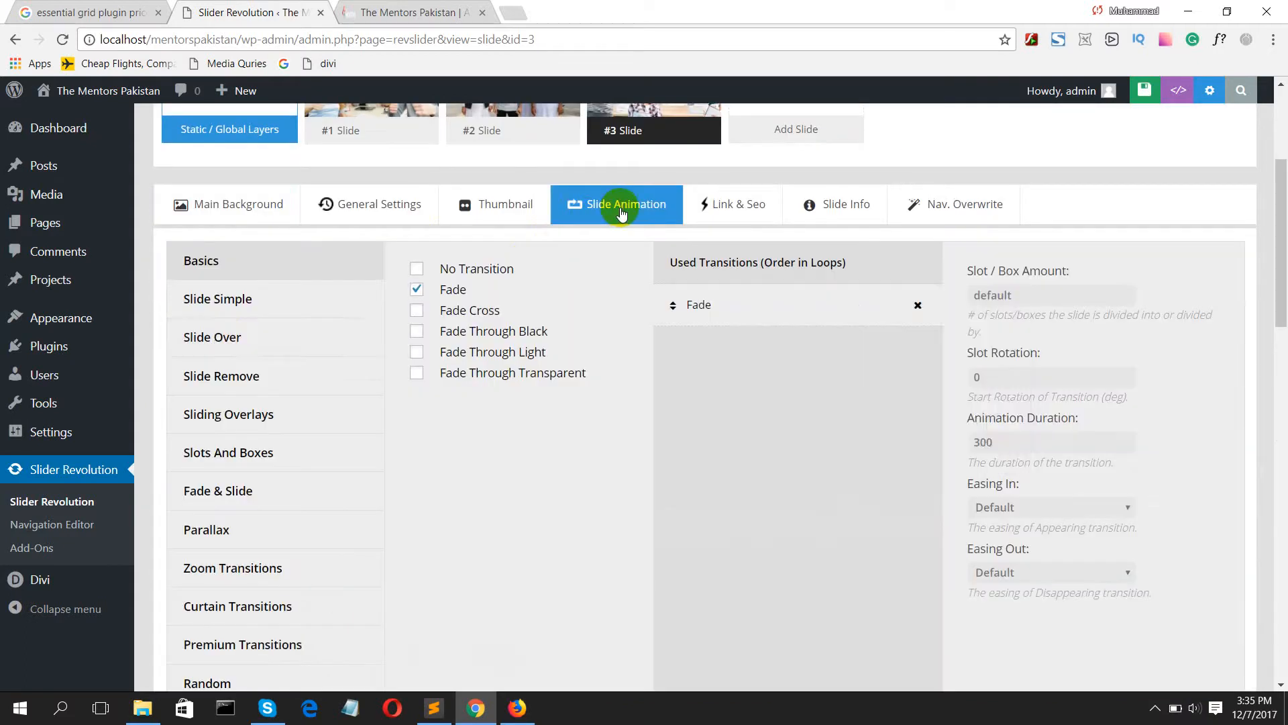
left_click(228, 342)
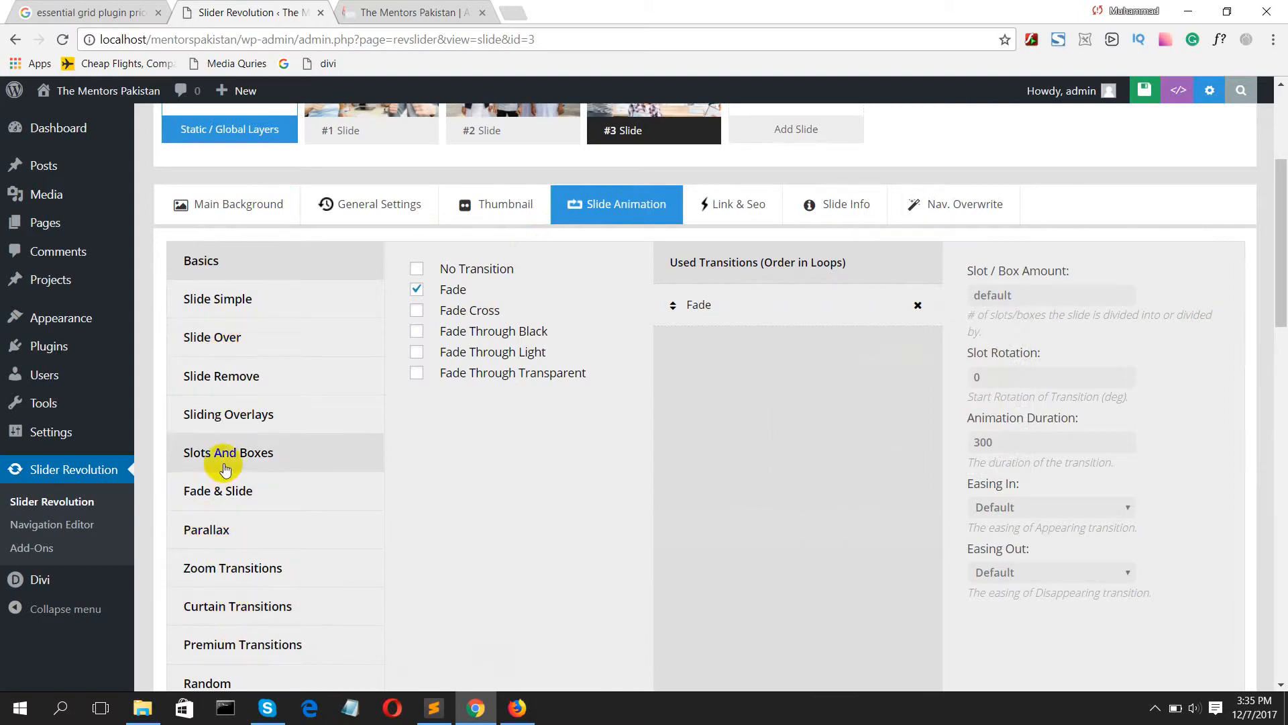
left_click(222, 414)
mouse_move(425, 336)
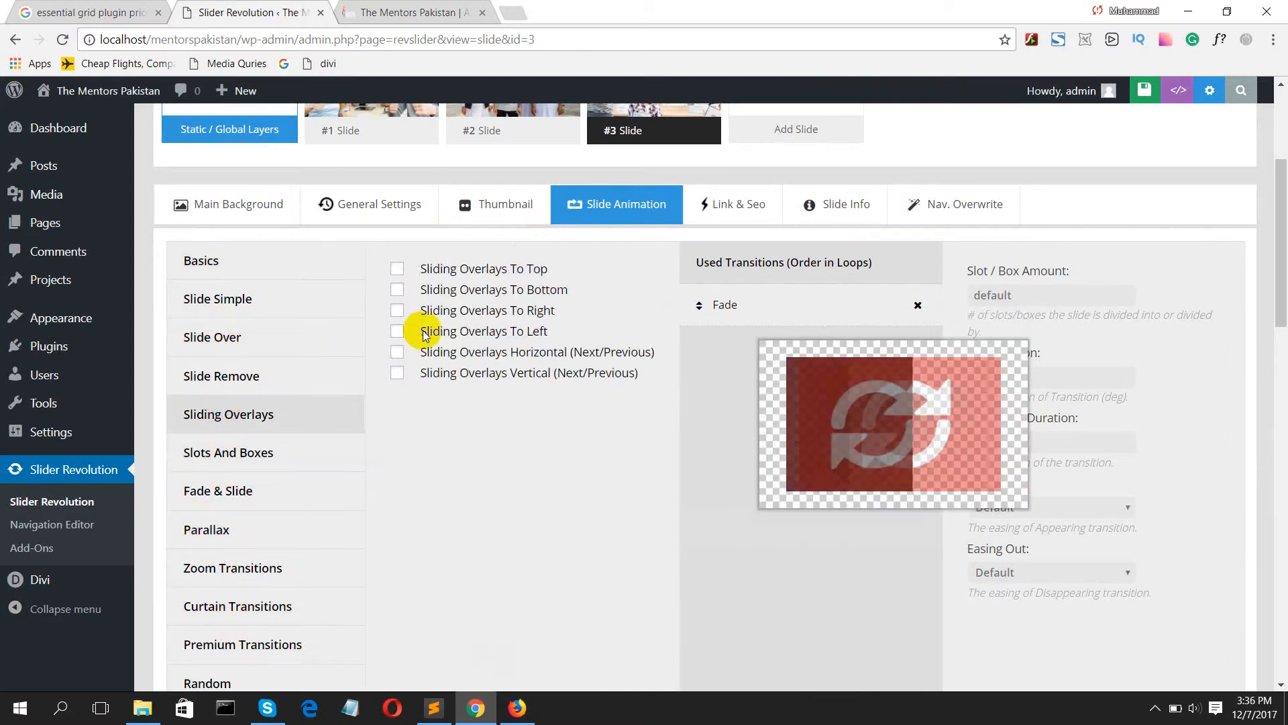
left_click(245, 393)
mouse_move(436, 328)
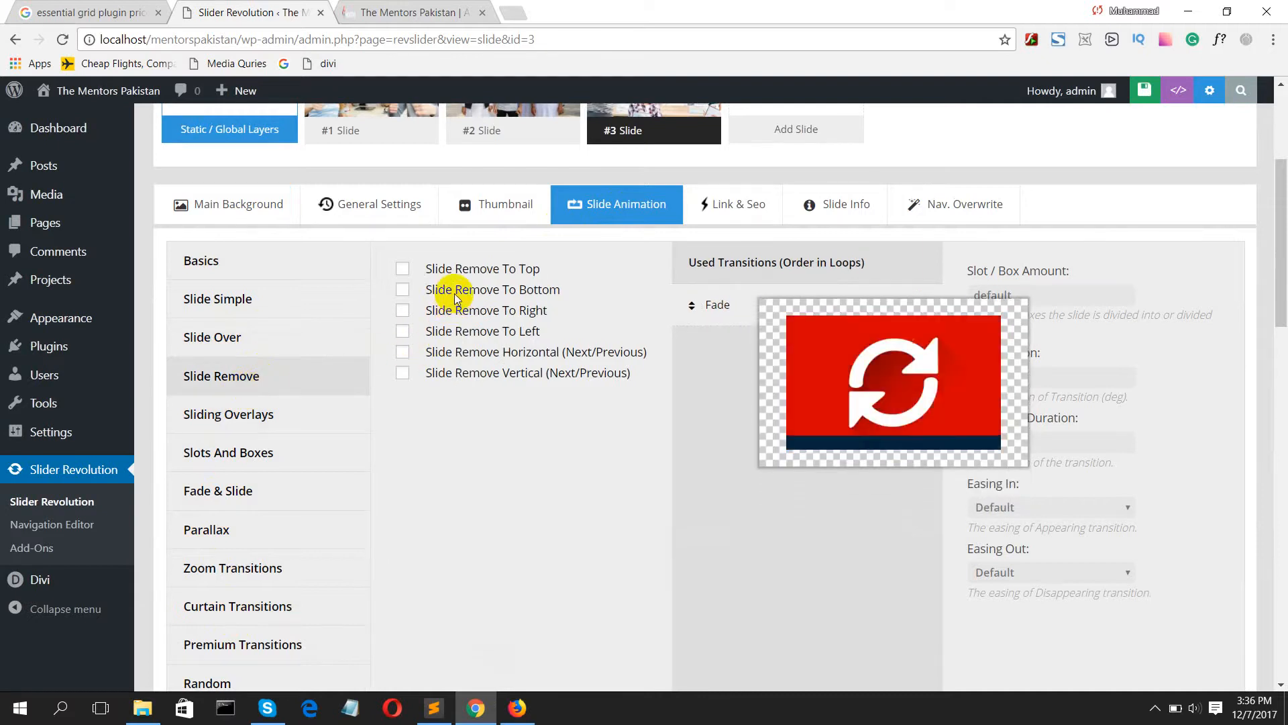
left_click(242, 503)
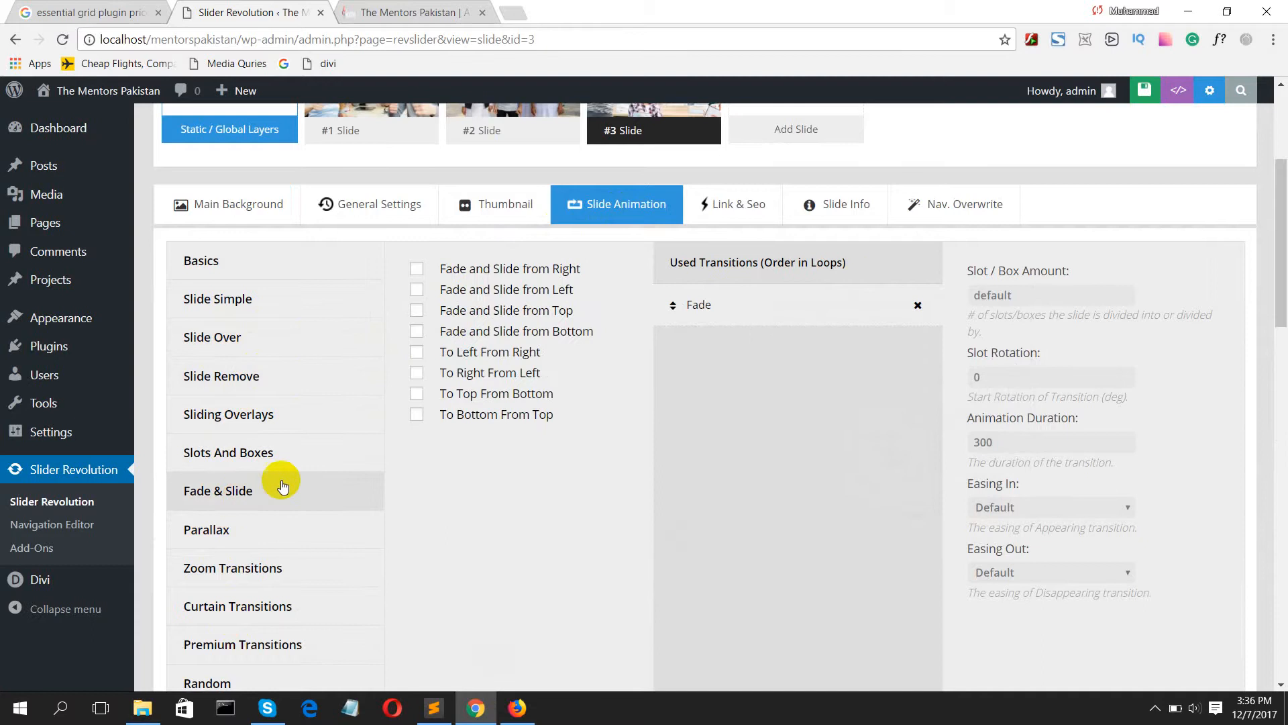
left_click(241, 528)
scroll(258, 513, "down", 3)
scroll(258, 510, "down", 1)
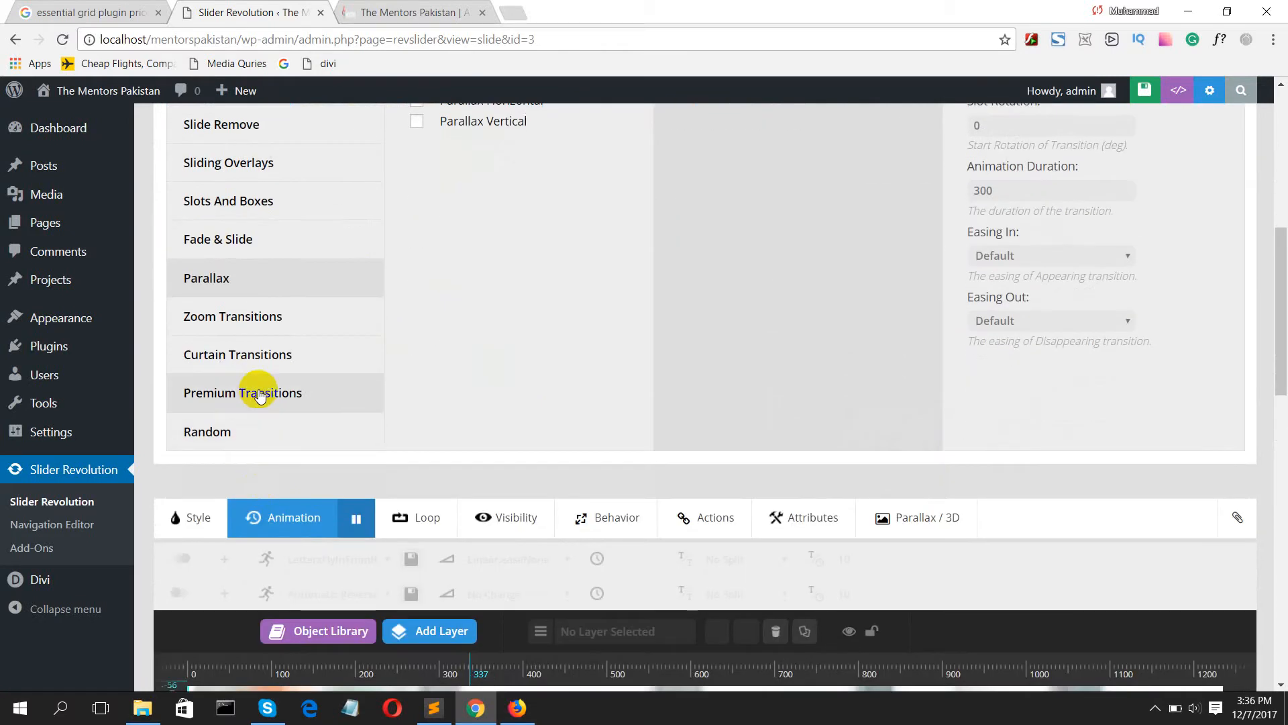
Step: Set the third slide's transition to Fly In from the Premium Transitions and save the slide
left_click(255, 398)
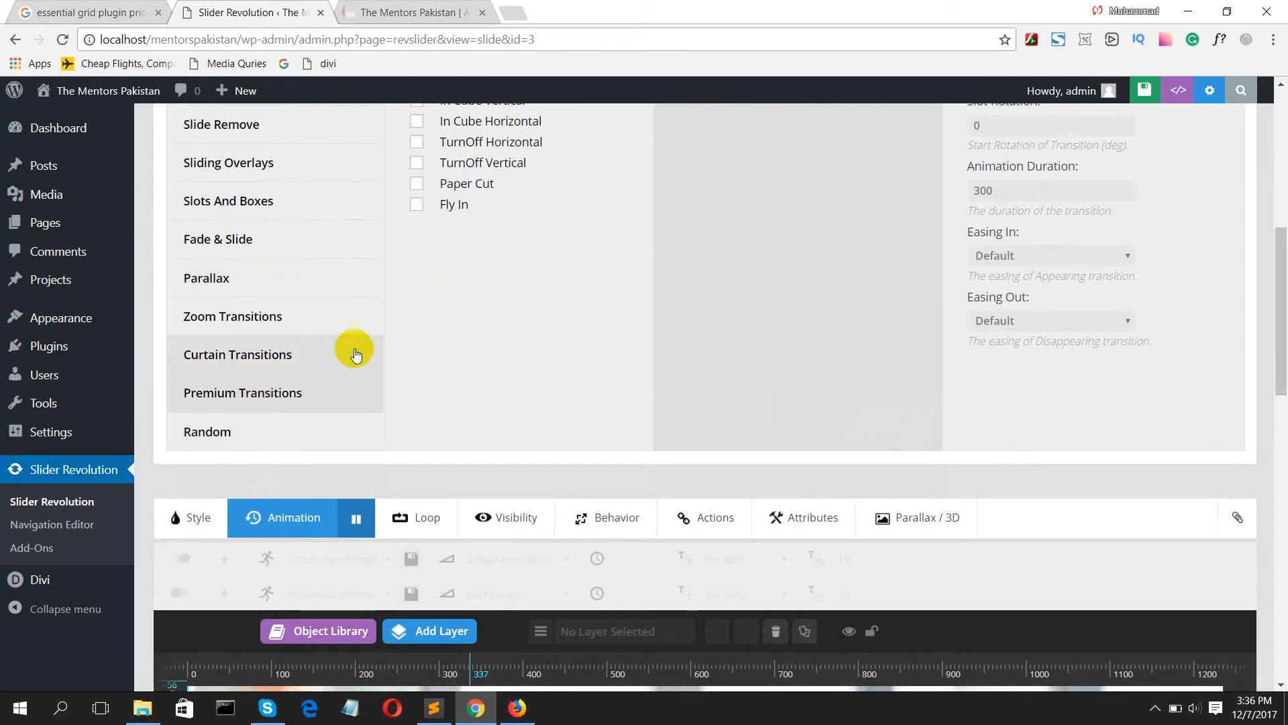
mouse_move(448, 205)
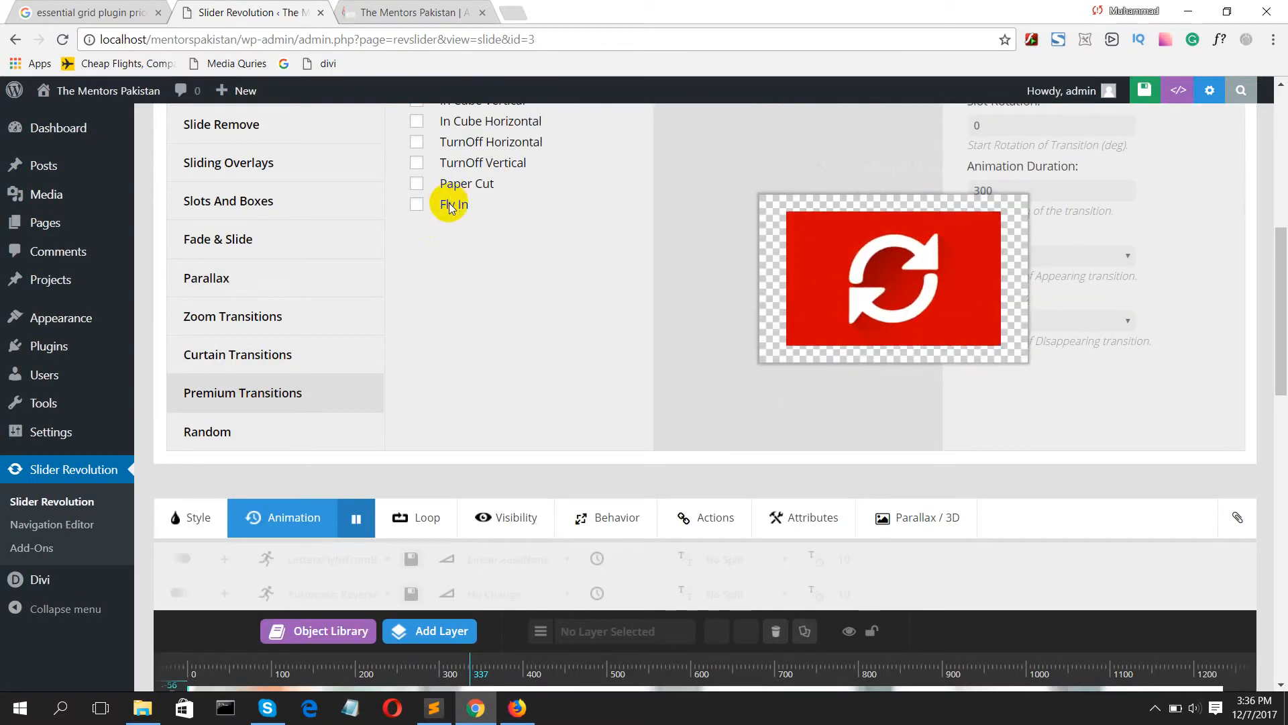
left_click(416, 204)
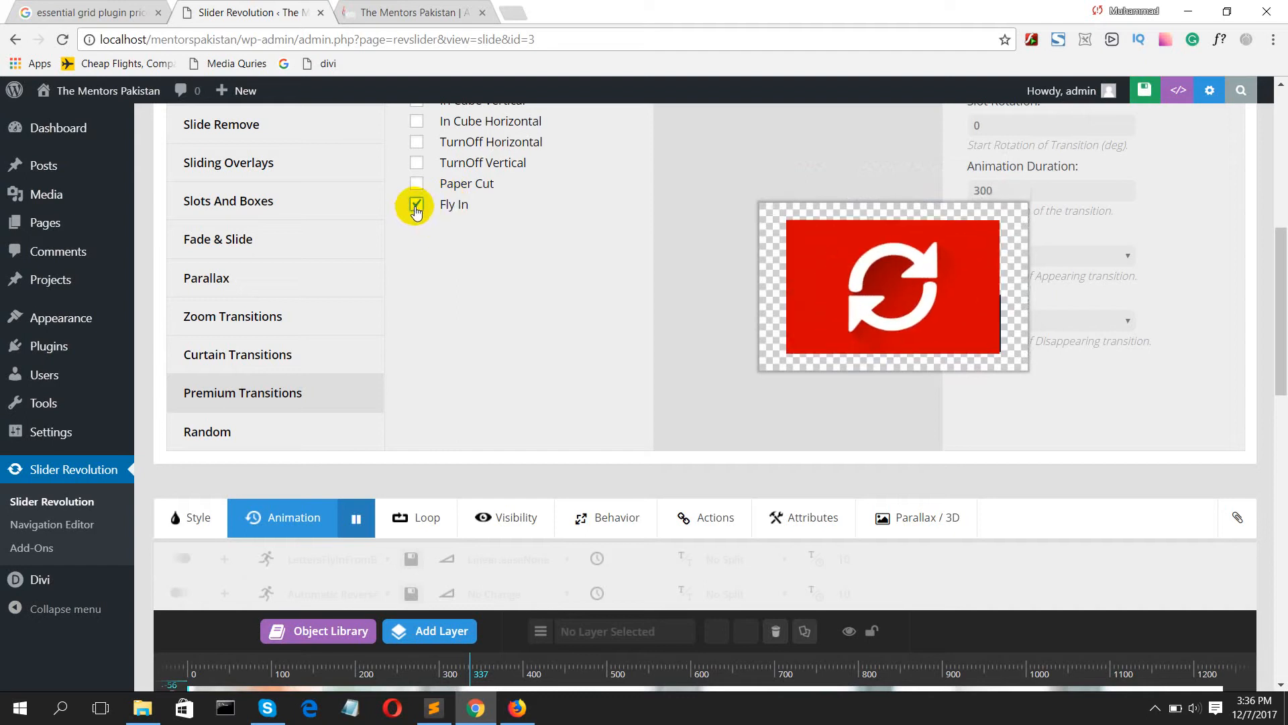
scroll(615, 239, "up", 6)
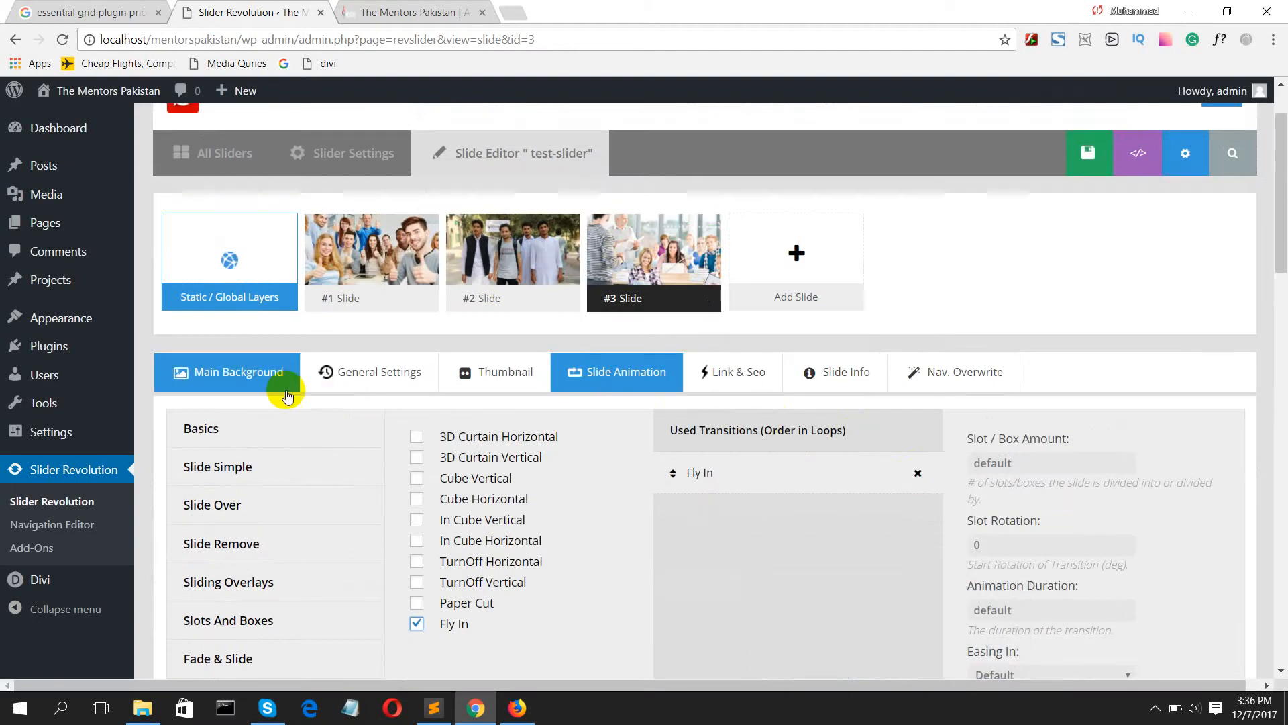
scroll(602, 435, "down", 1)
scroll(1075, 196, "up", 3)
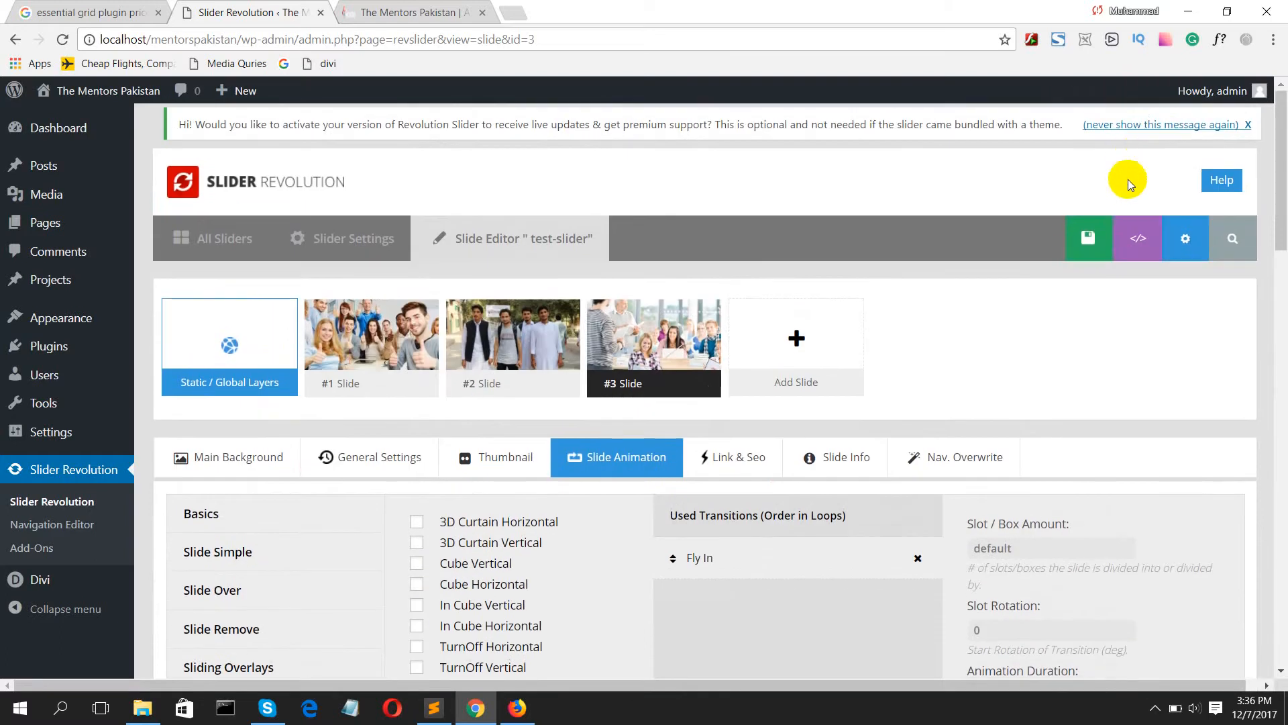
left_click(1048, 241)
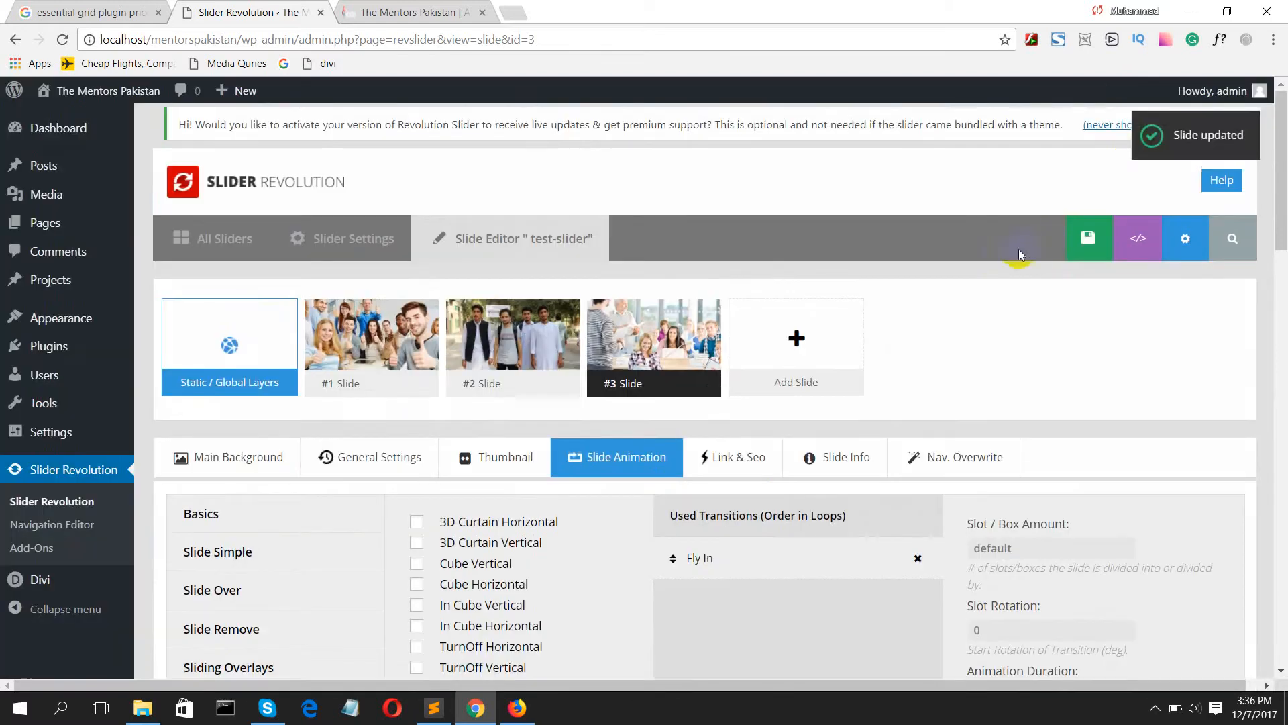
Step: Open the settings of test-slider and select its embed shortcode
mouse_move(738, 339)
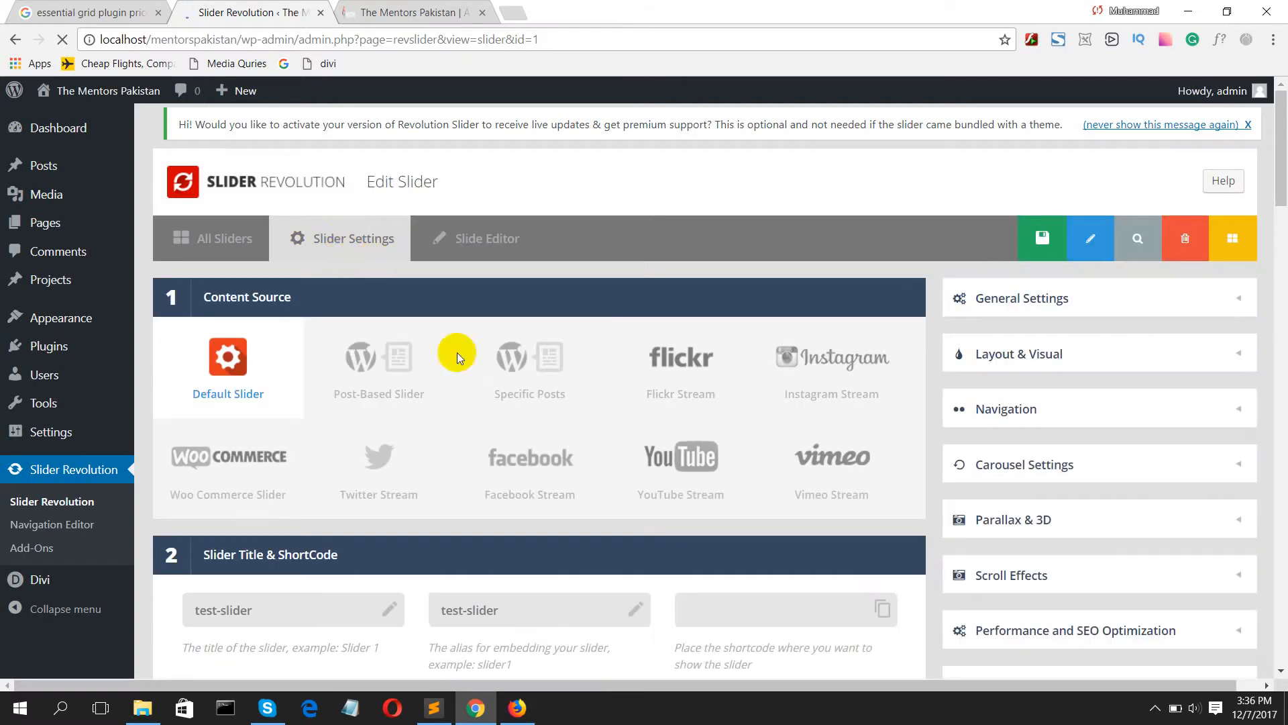
scroll(489, 397, "down", 4)
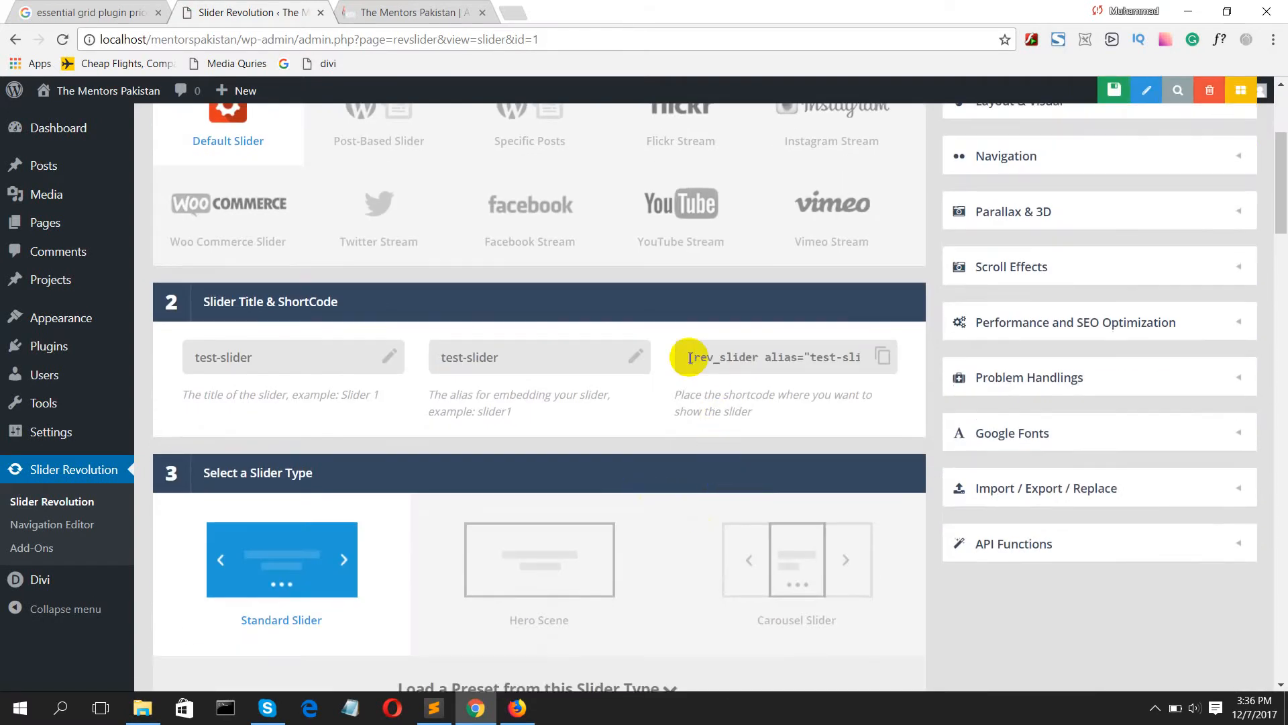
left_click_drag(689, 357, 744, 352)
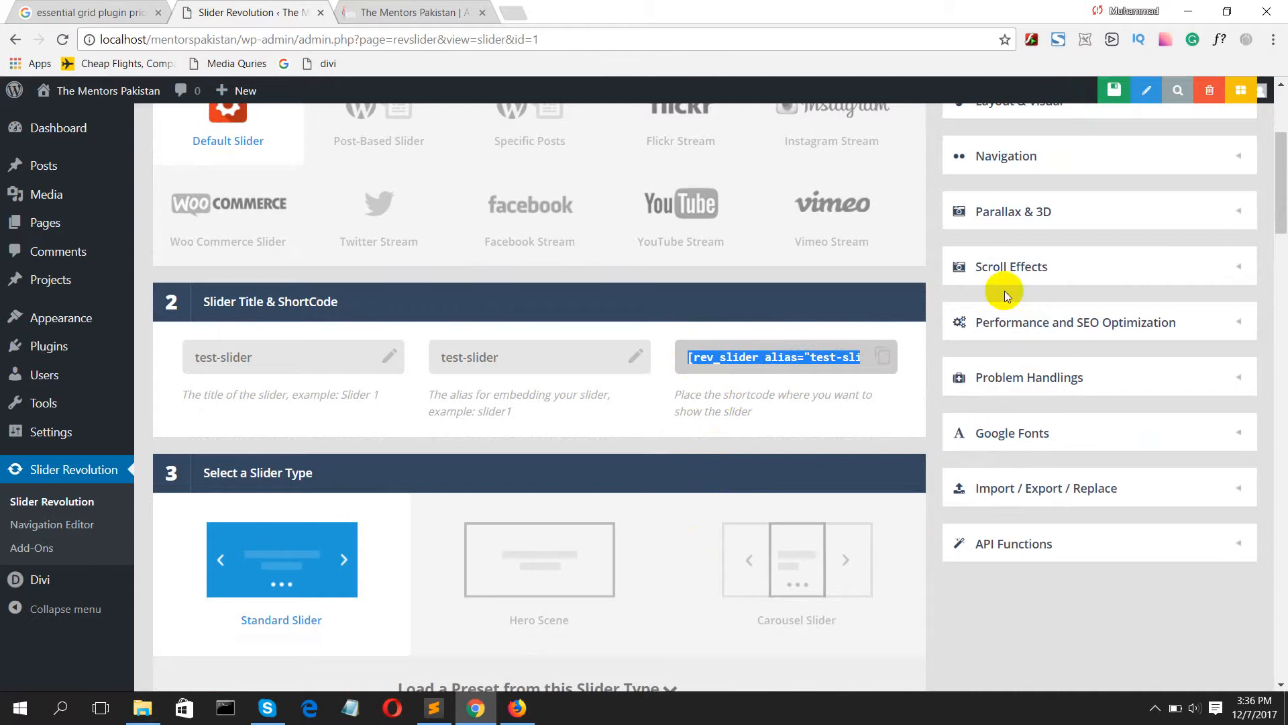
Step: Enable both arrows and bullets in the slider's navigation settings
scroll(1000, 282, "up", 3)
left_click(991, 213)
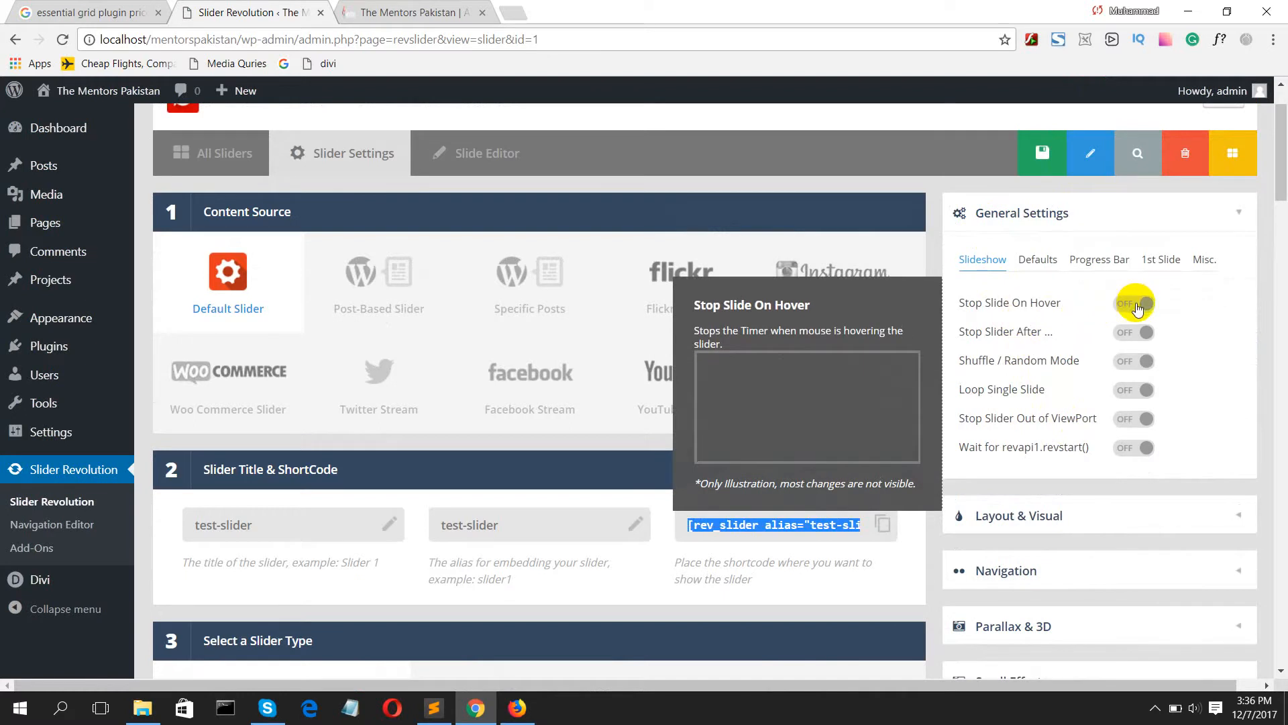
left_click(1067, 520)
left_click(1024, 612)
scroll(1028, 549, "down", 2)
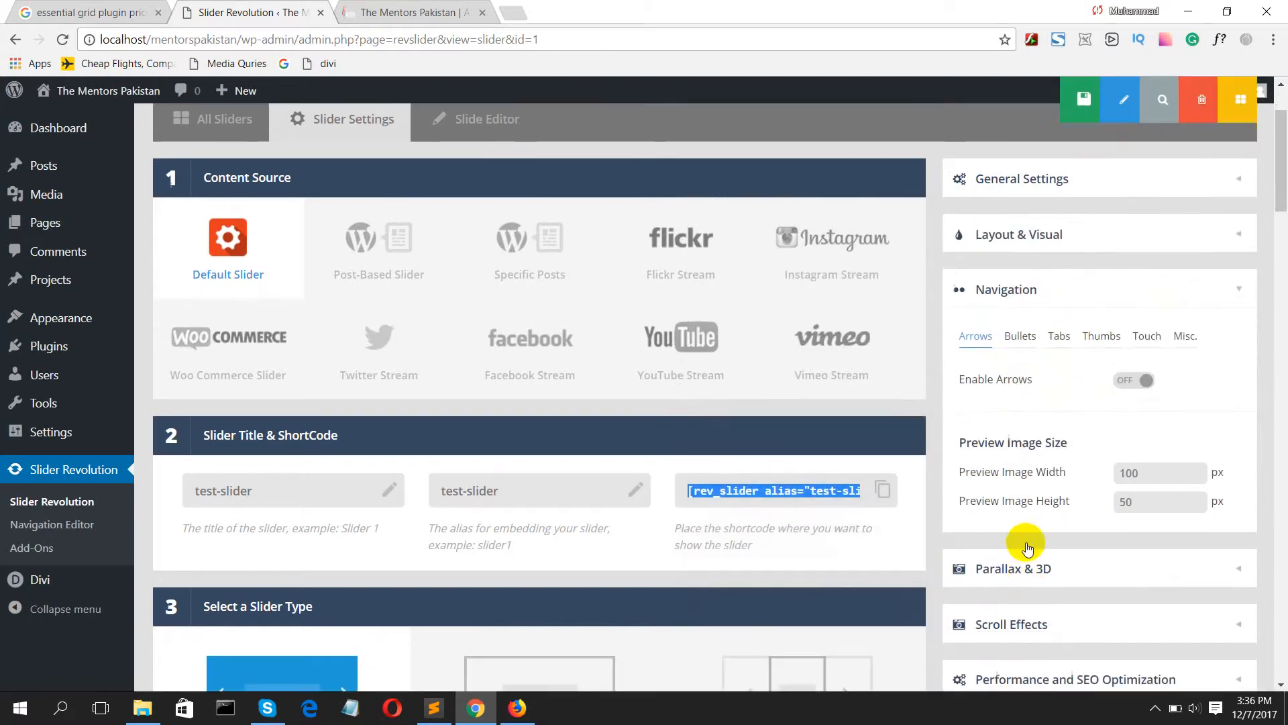
scroll(1028, 549, "down", 2)
left_click(1140, 331)
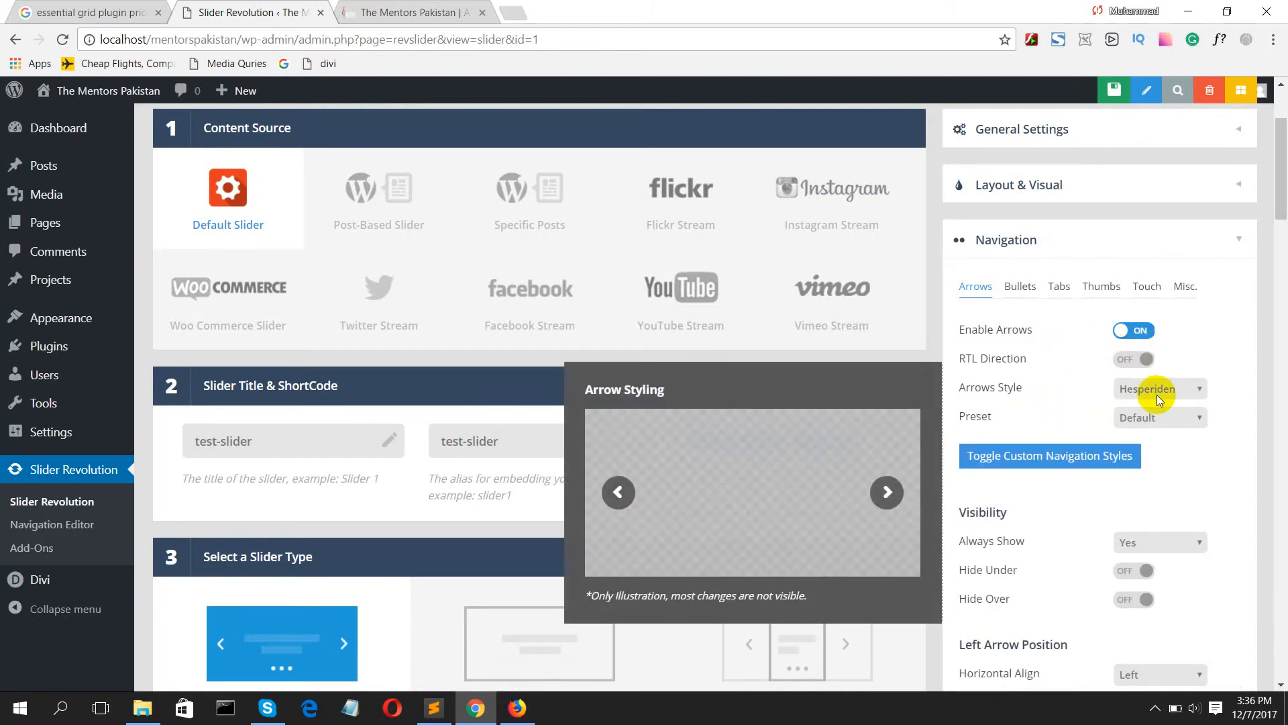
scroll(1134, 471, "down", 2)
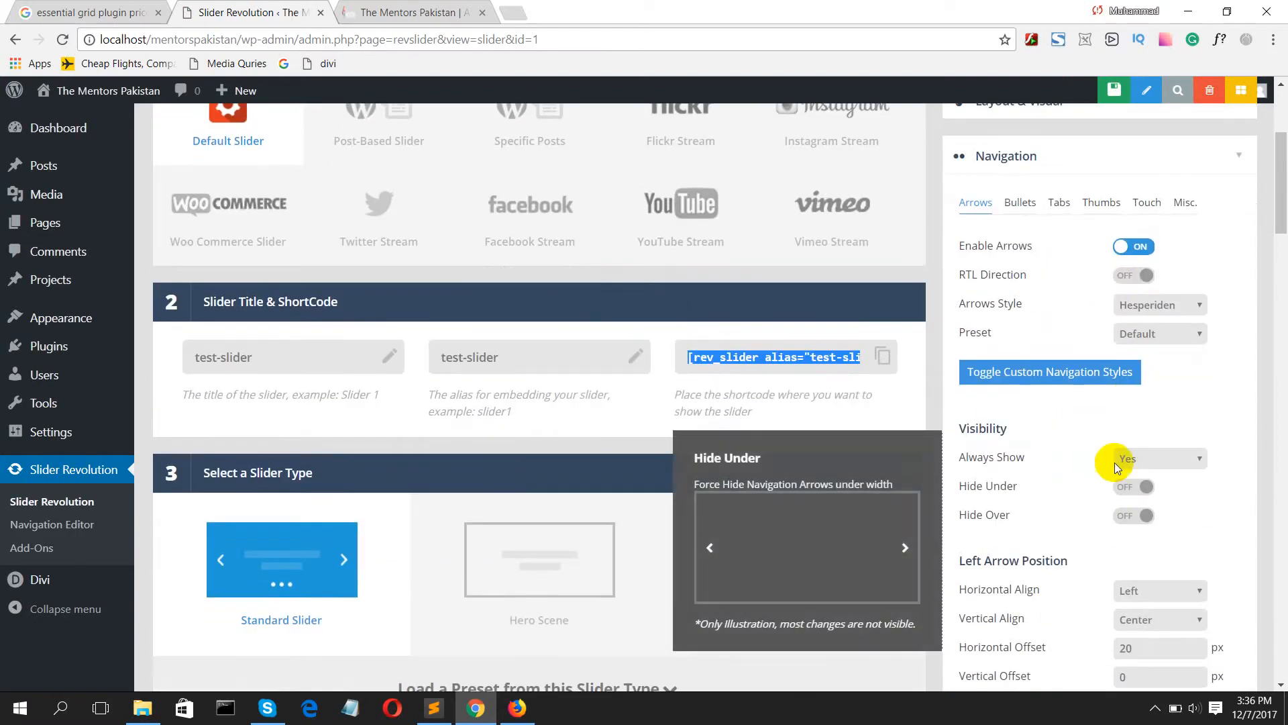
left_click(1021, 203)
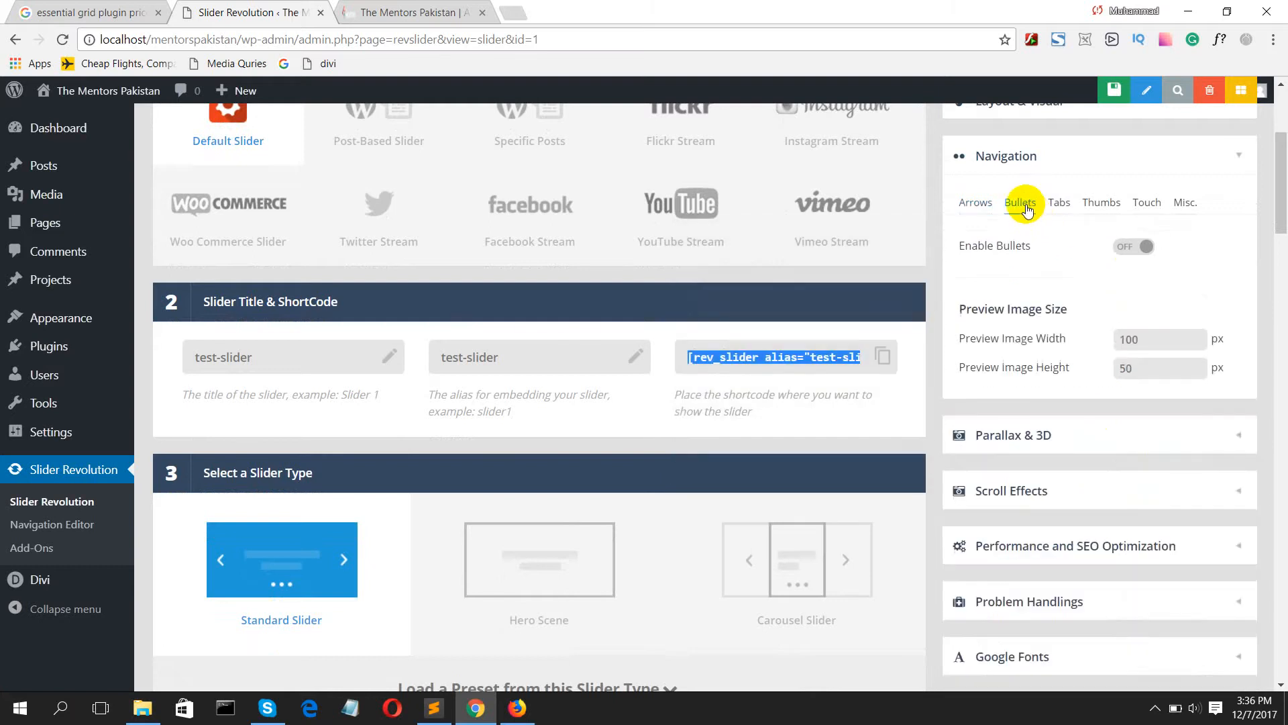
left_click(1134, 248)
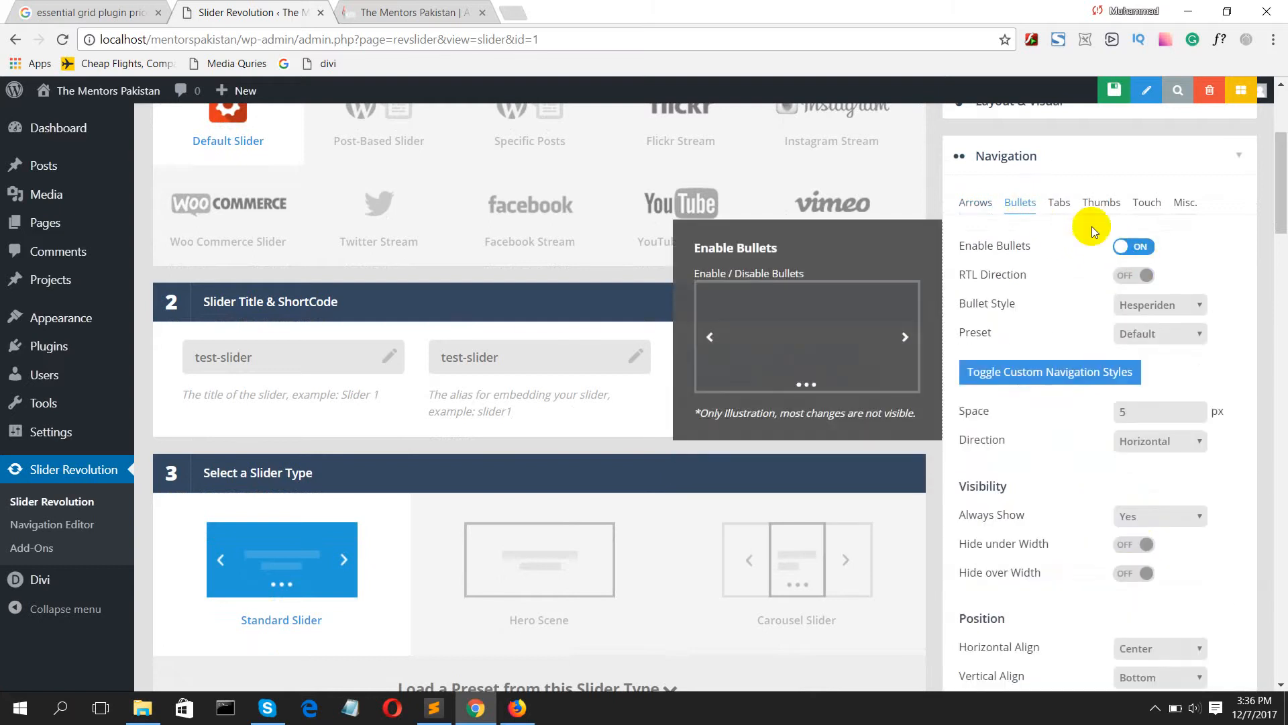
Step: Try enabling thumbnails in the slider's navigation and switch them off again
left_click(1101, 205)
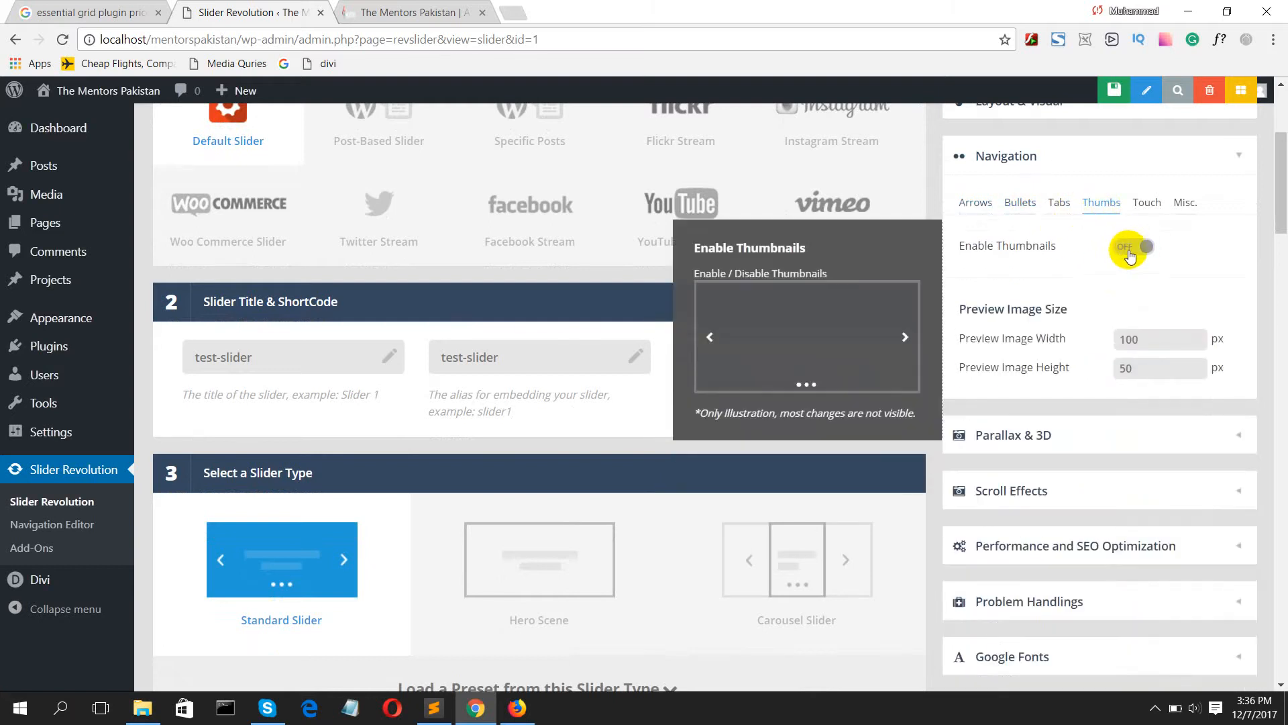
left_click(1133, 248)
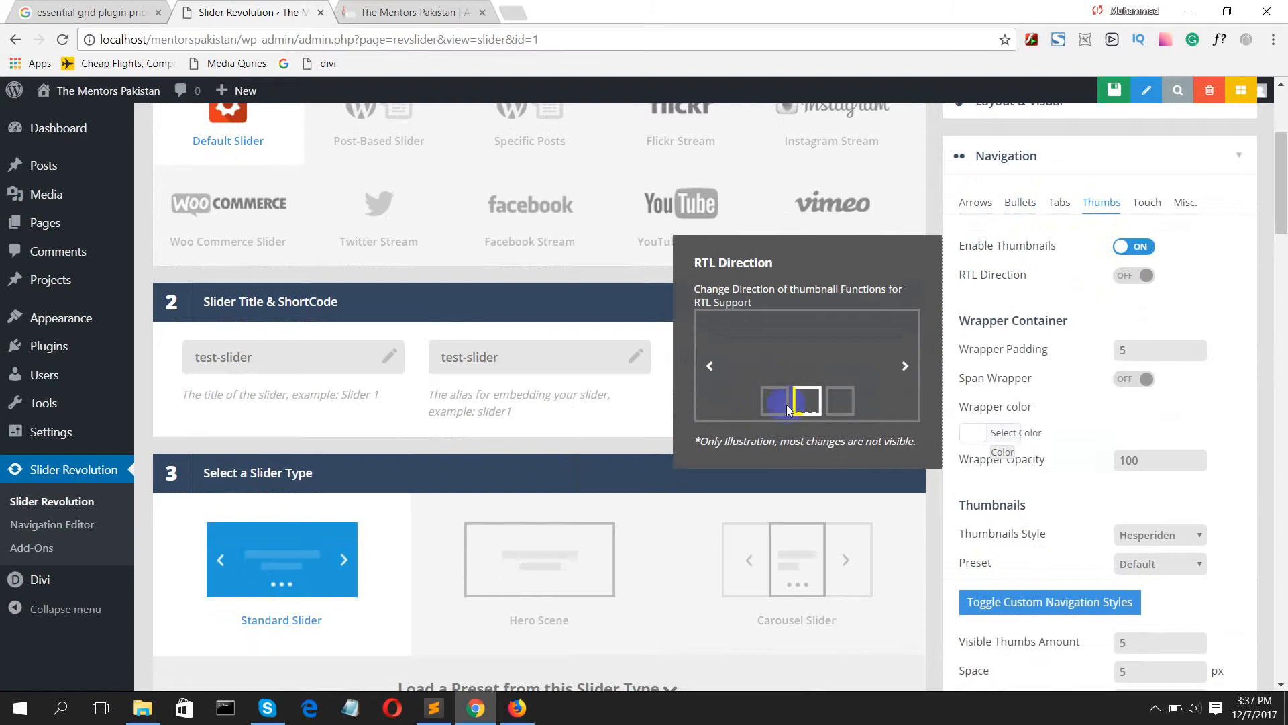
left_click(1127, 248)
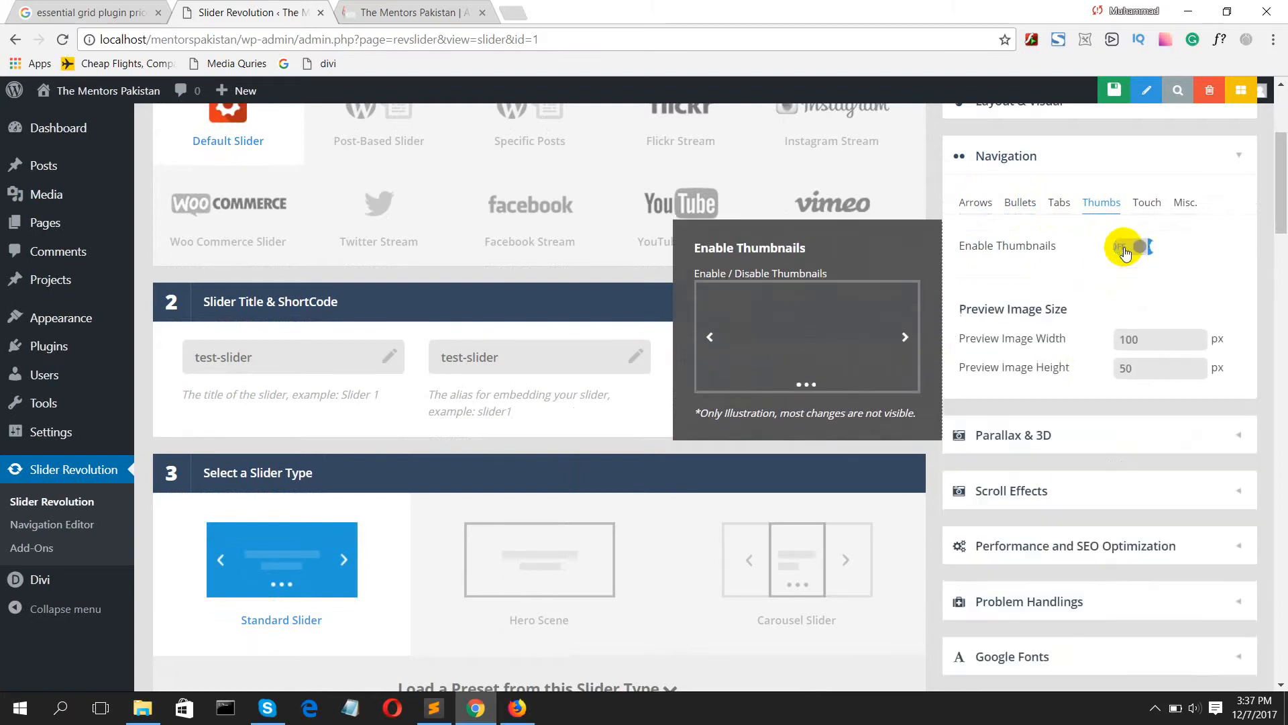
Step: Save the settings of test-slider
scroll(1084, 287, "down", 5)
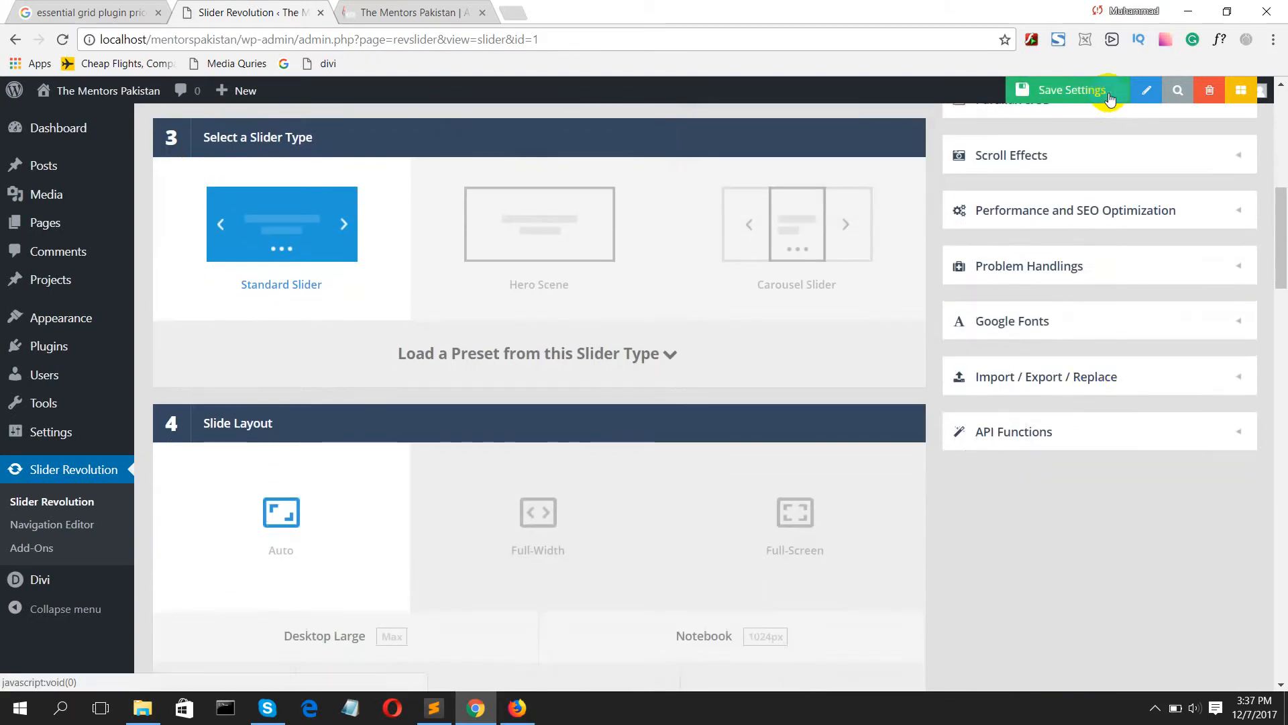
left_click(1106, 93)
scroll(799, 278, "up", 10)
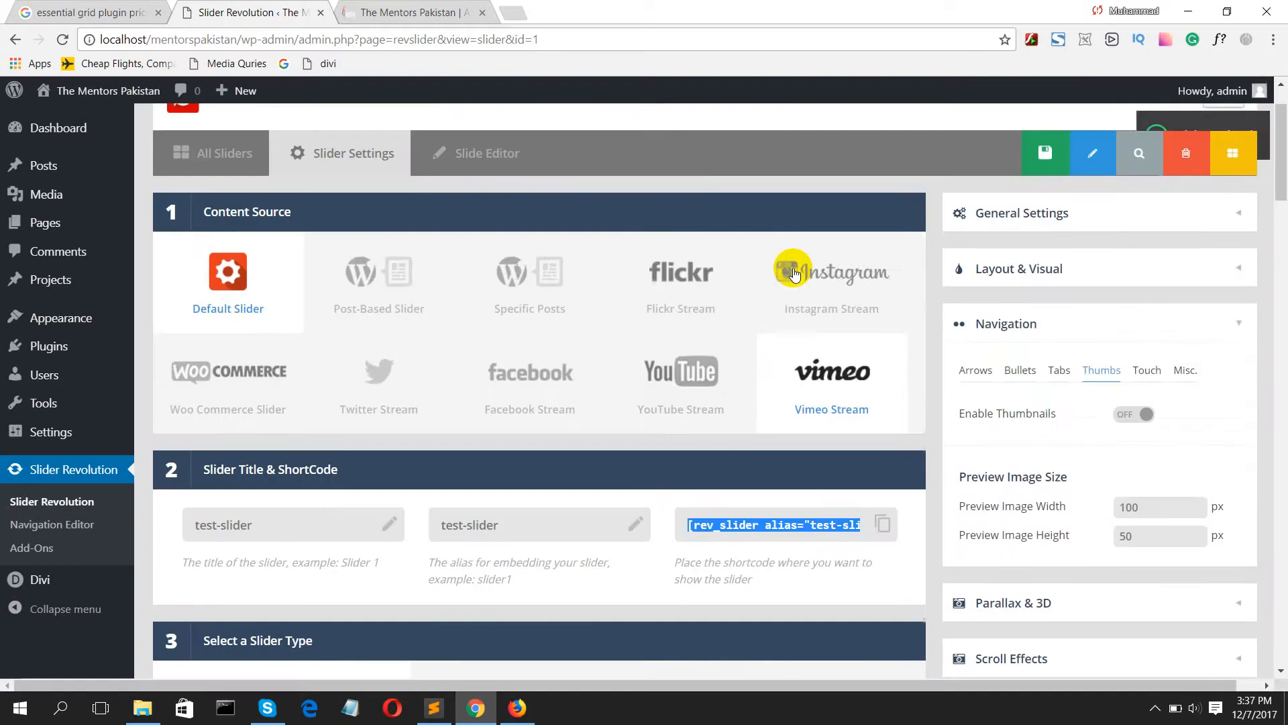
scroll(796, 287, "down", 3)
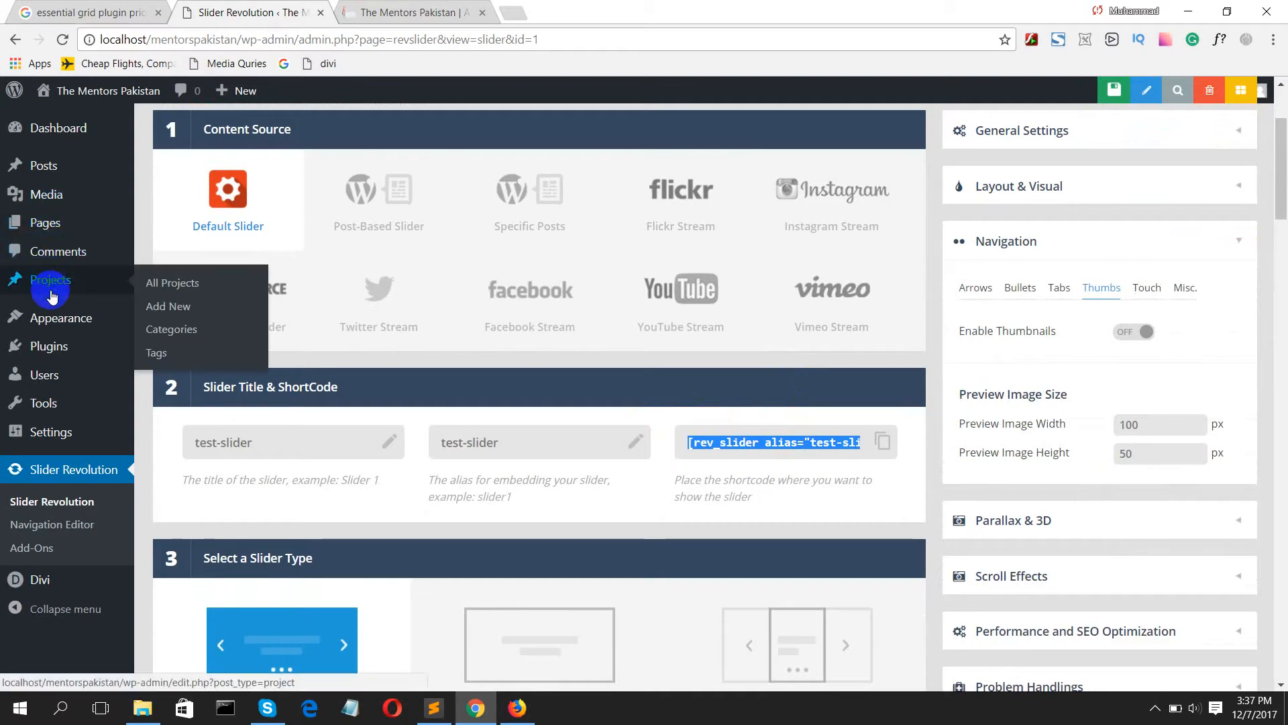
Step: Open the Home page for editing from the list of all pages
mouse_move(54, 240)
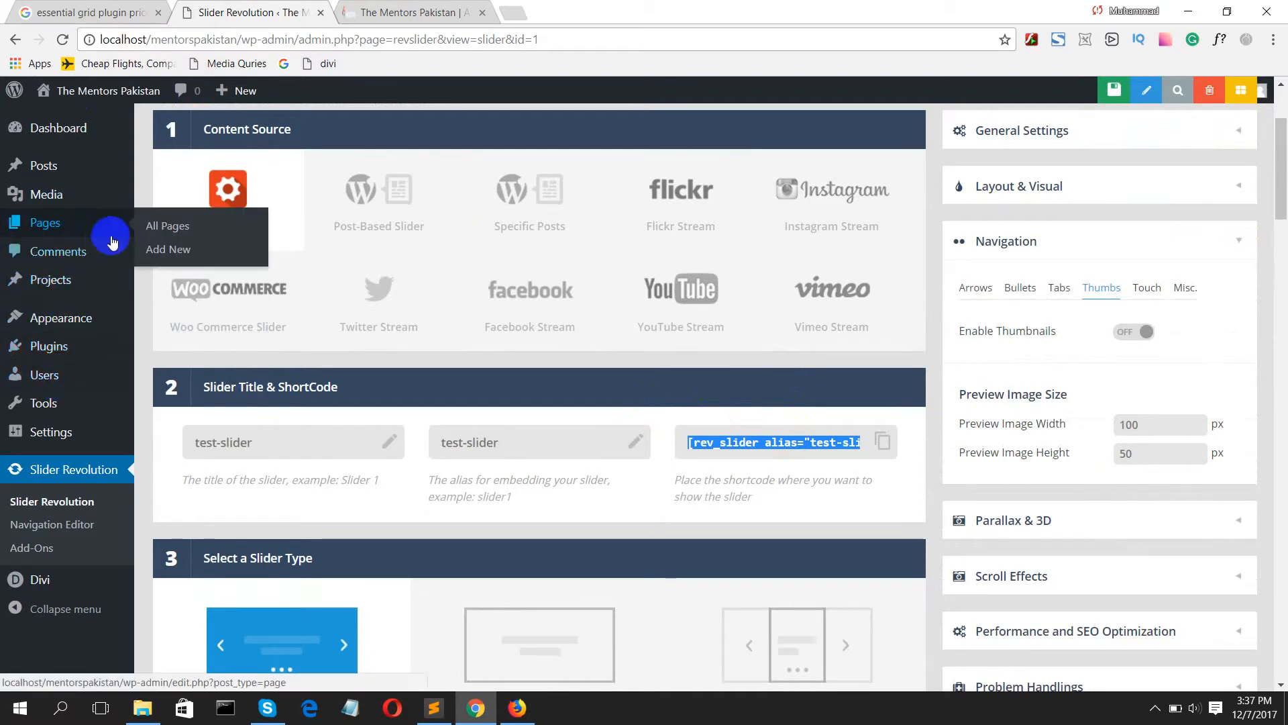
left_click(165, 229)
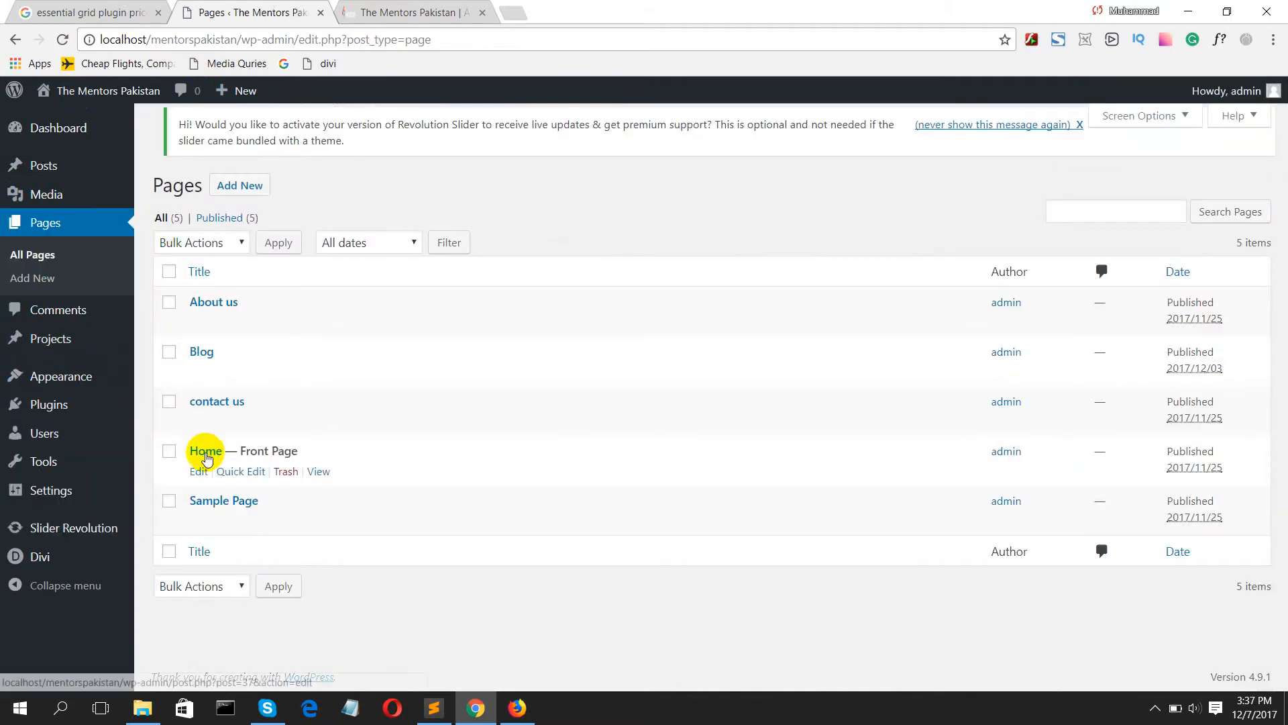
left_click(205, 452)
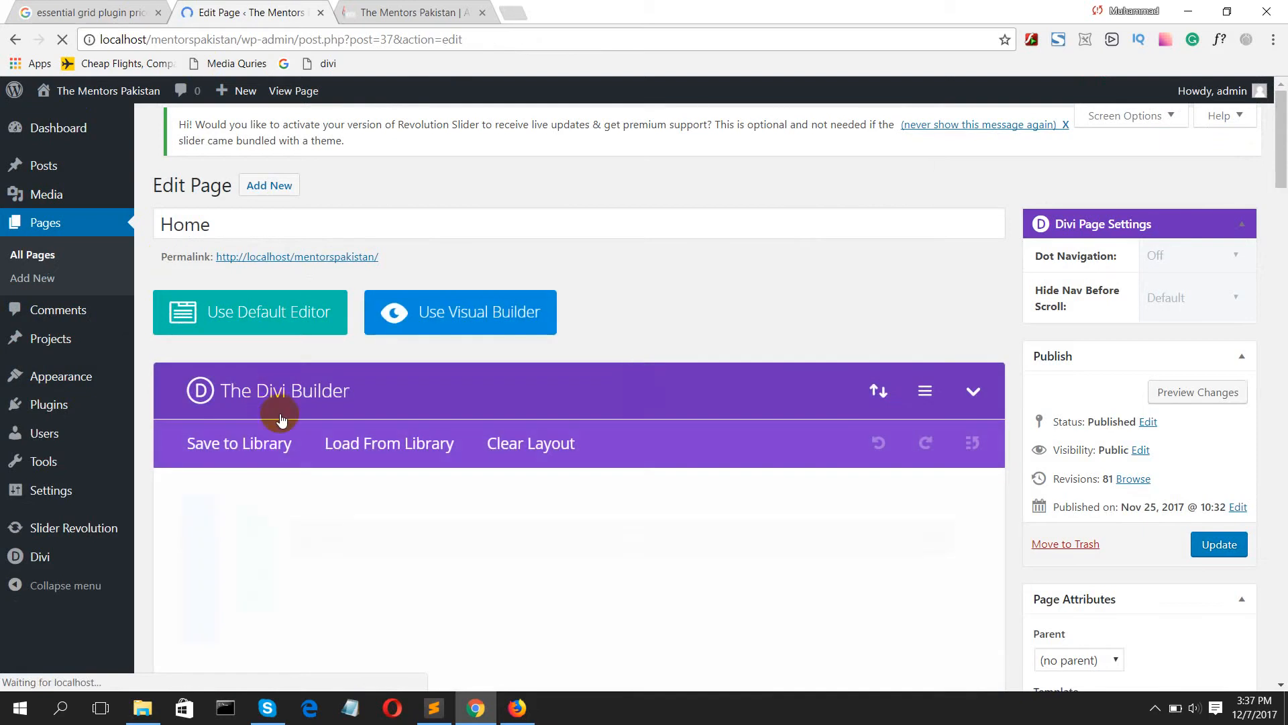
Step: Add a standard section with a single-column row and move it above the existing Slider section
scroll(294, 436, "down", 3)
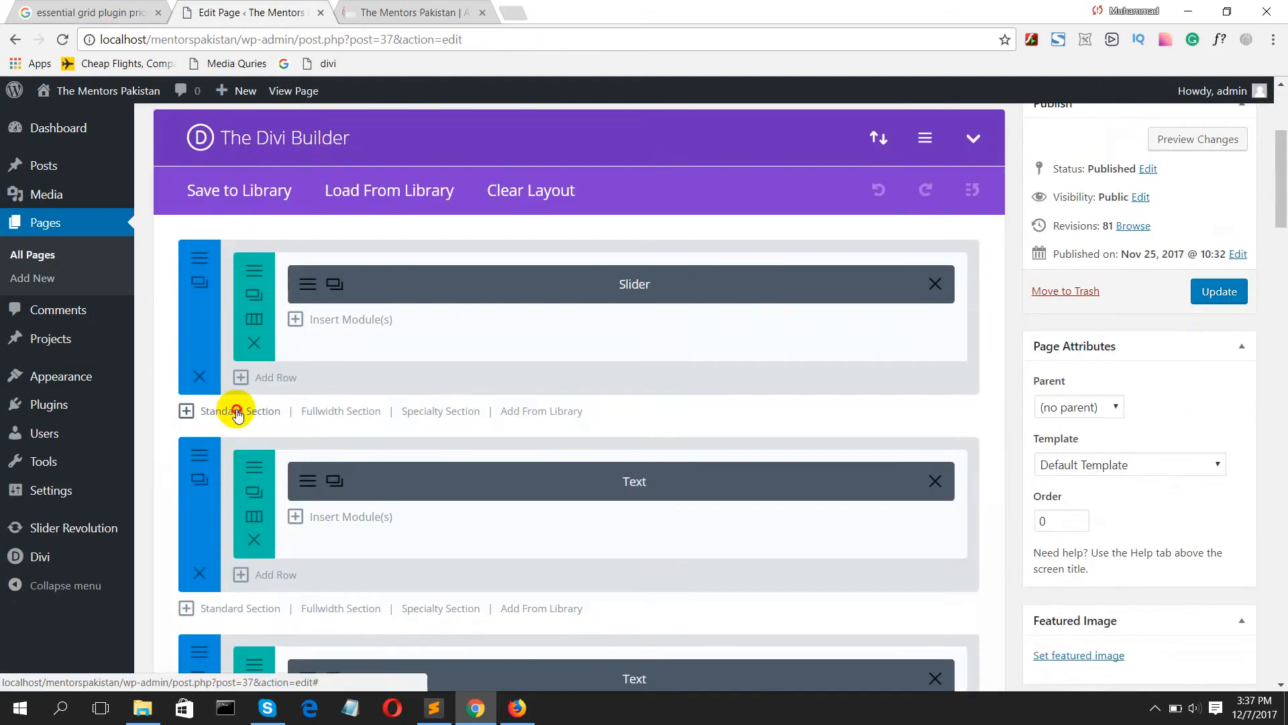
left_click(238, 412)
left_click(340, 355)
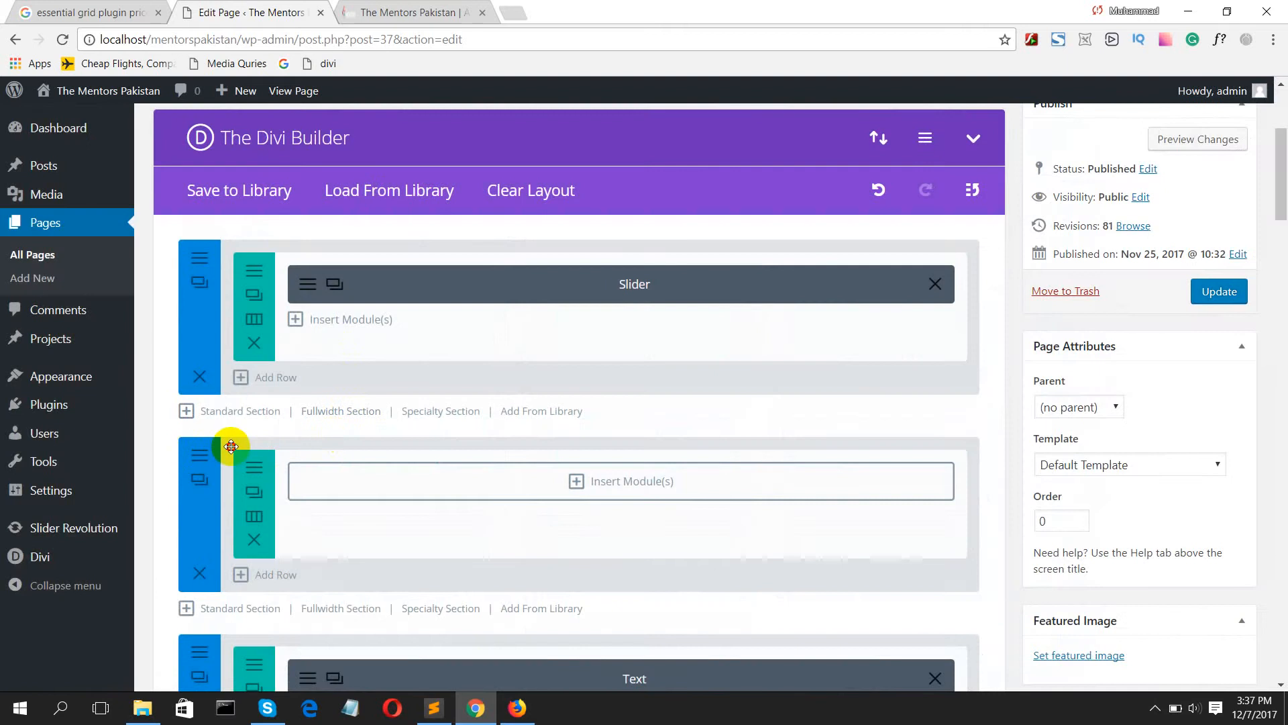
left_click_drag(230, 448, 218, 254)
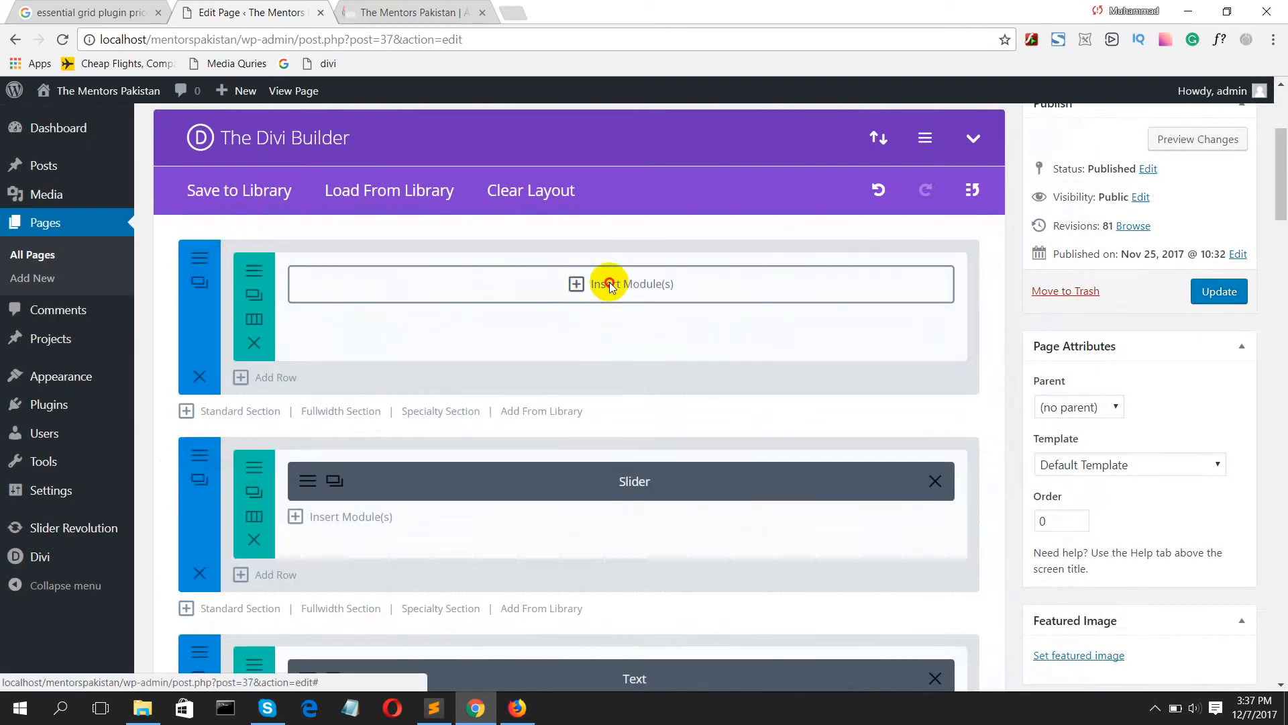
Step: Insert a Code module containing [rev_slider alias="test-slider"] in the new section's row and save it
left_click(589, 288)
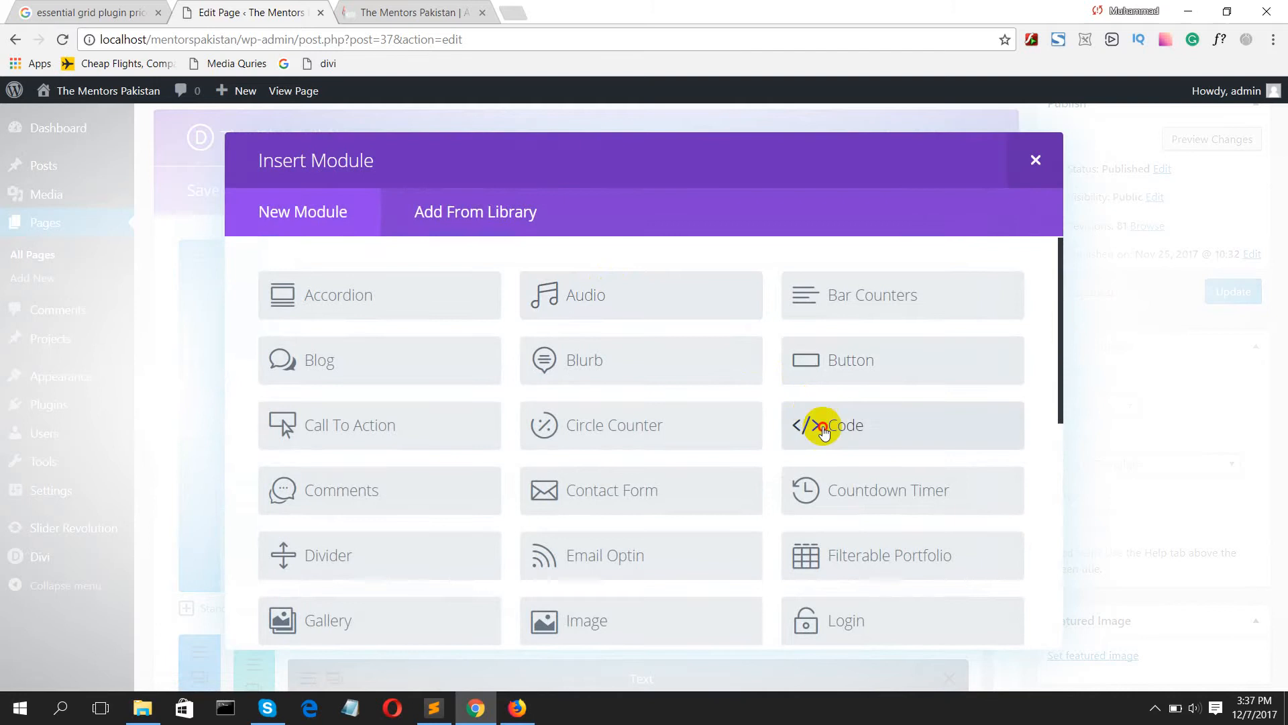
left_click(824, 429)
left_click(512, 391)
type("[rev_slider alias=\"test-slider\"]")
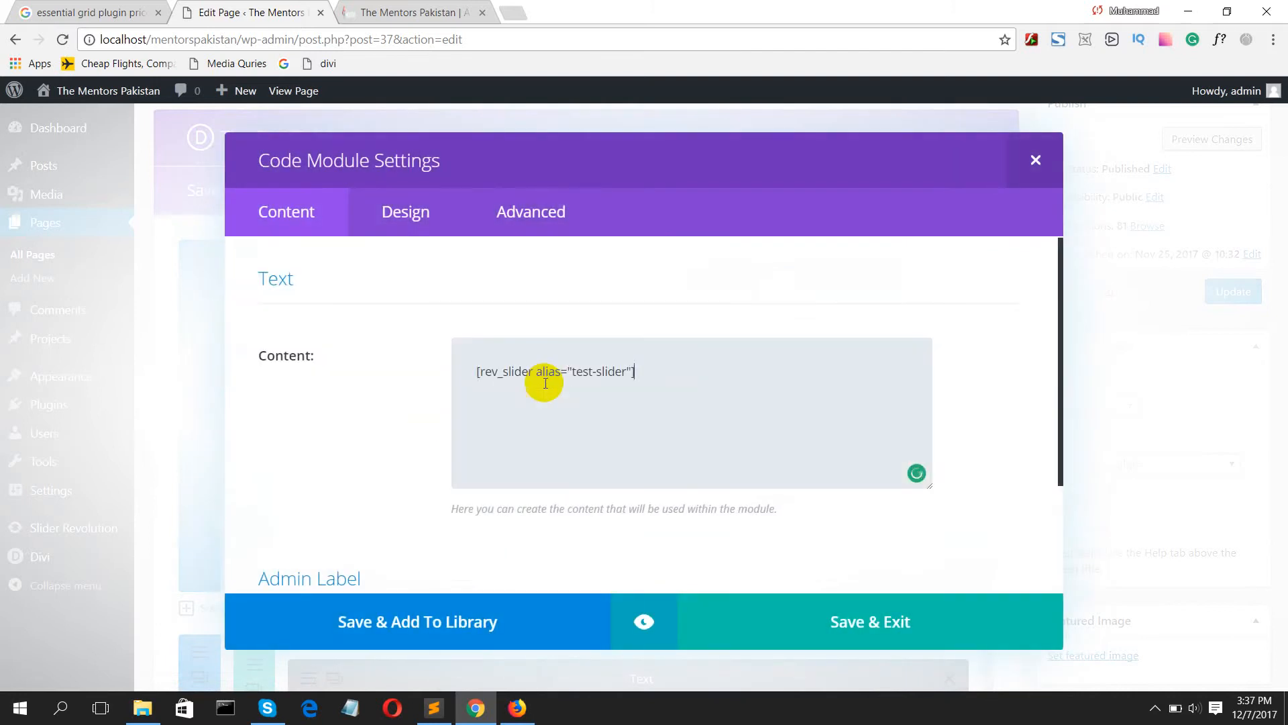
left_click(827, 621)
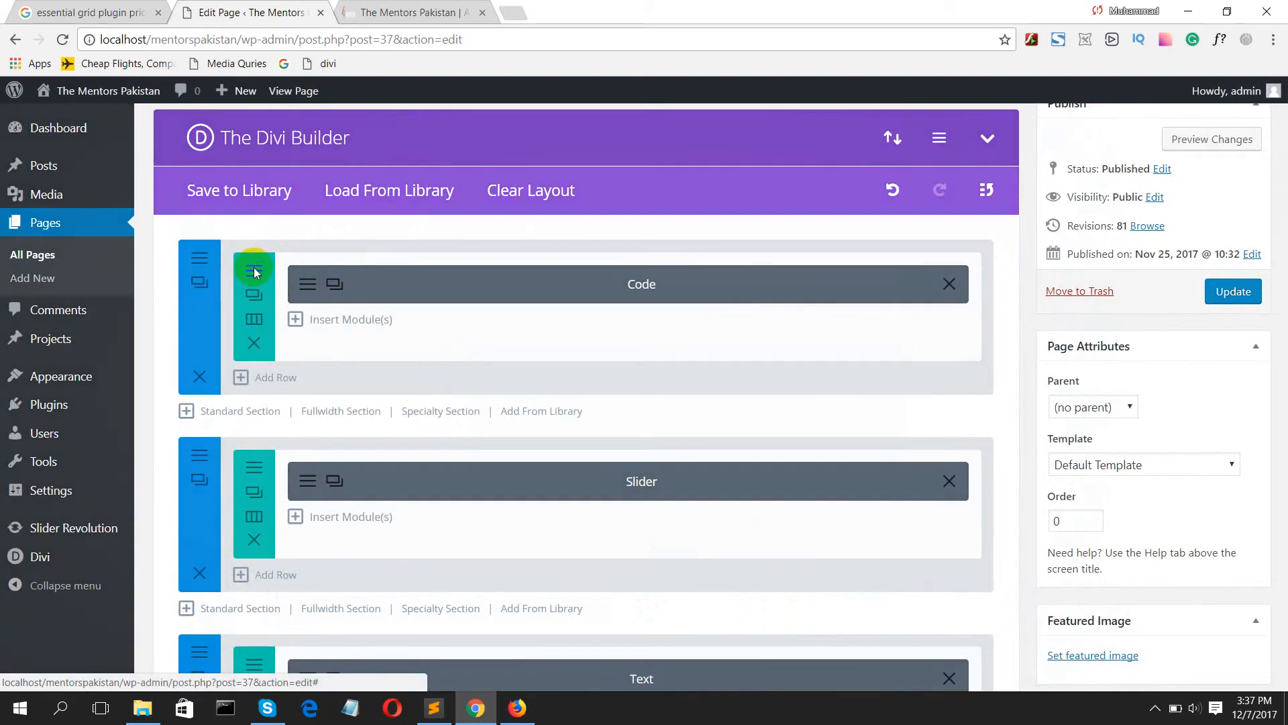
Step: Make the Code module's row fullwidth with a custom gutter width of 1 and save the row settings
left_click(254, 270)
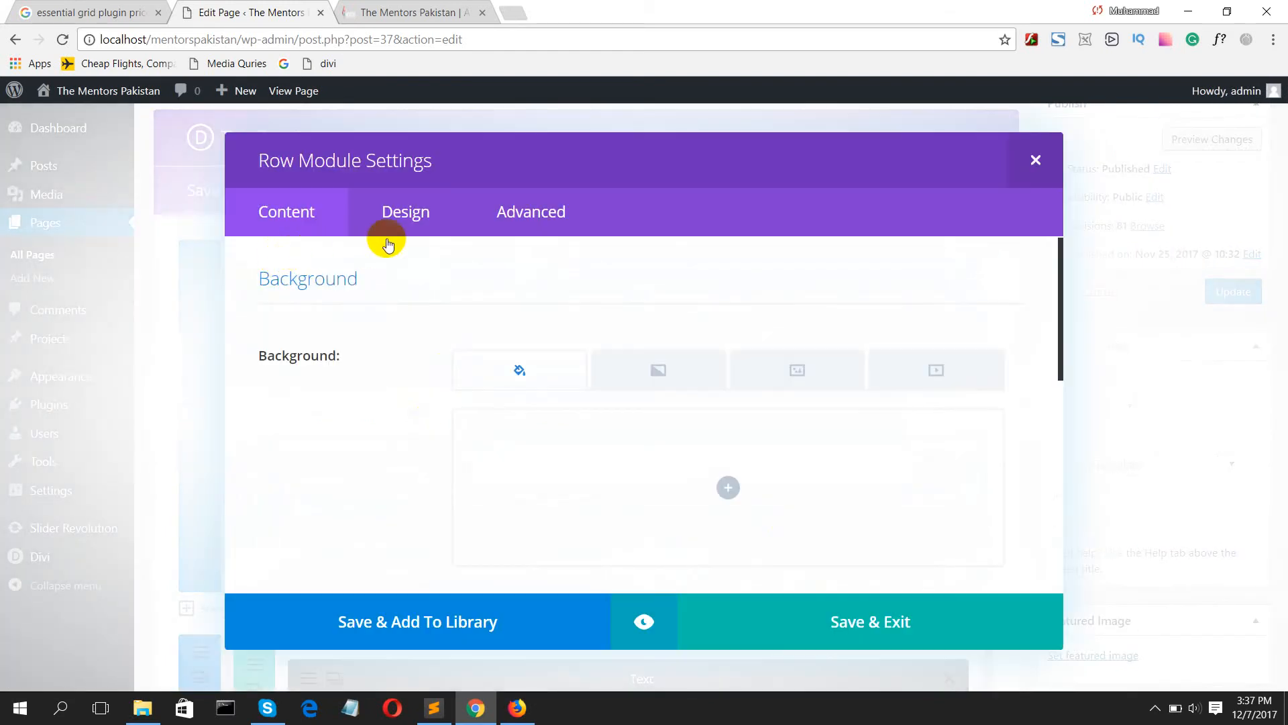
left_click(402, 212)
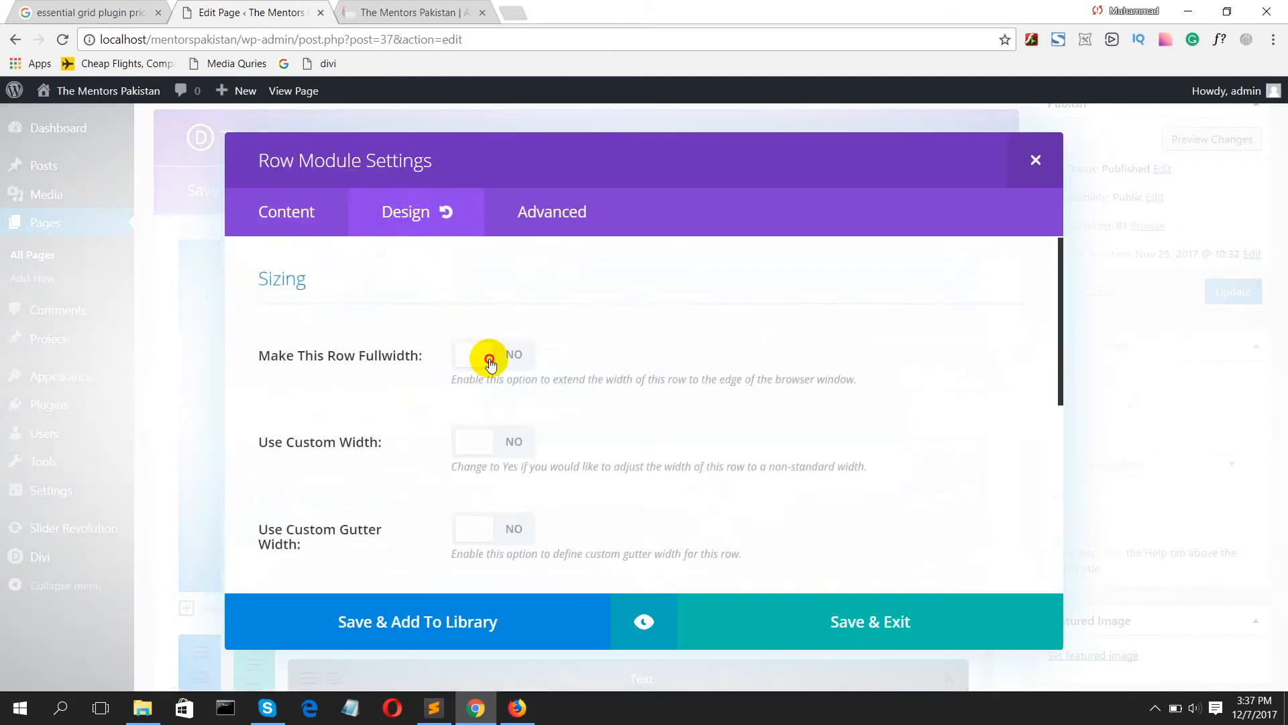
left_click(490, 363)
scroll(493, 376, "down", 3)
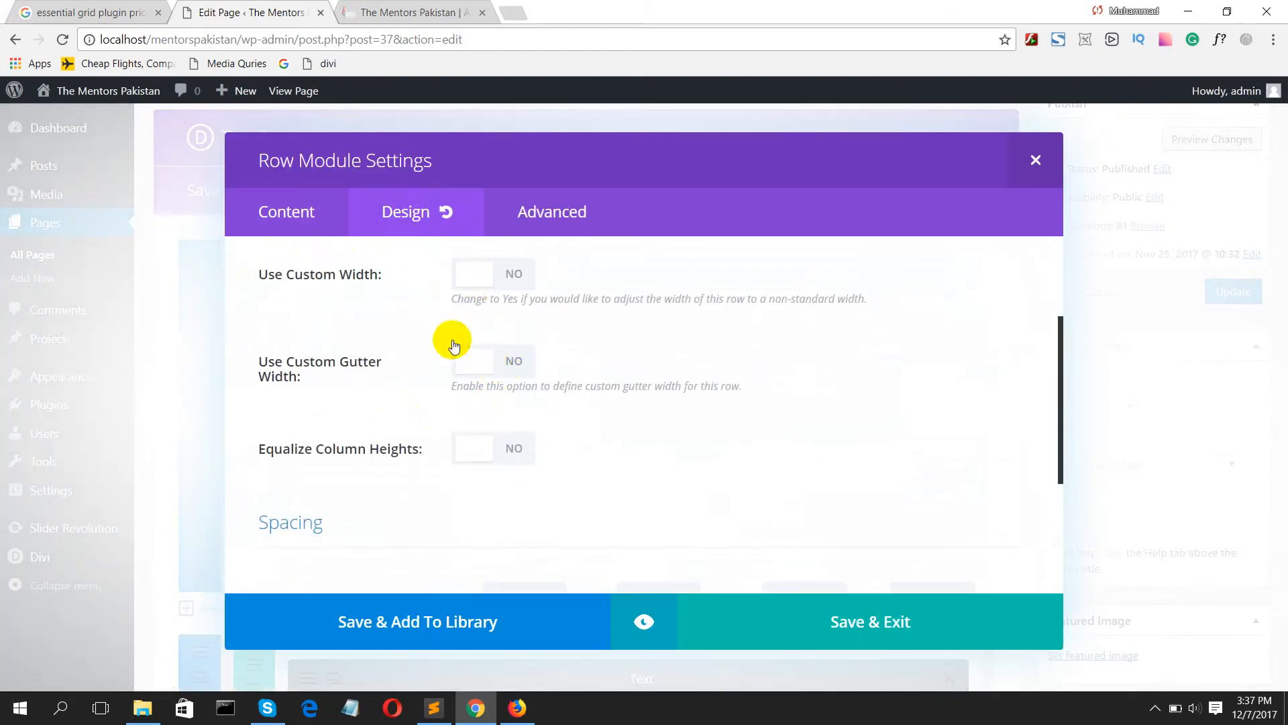
left_click(477, 363)
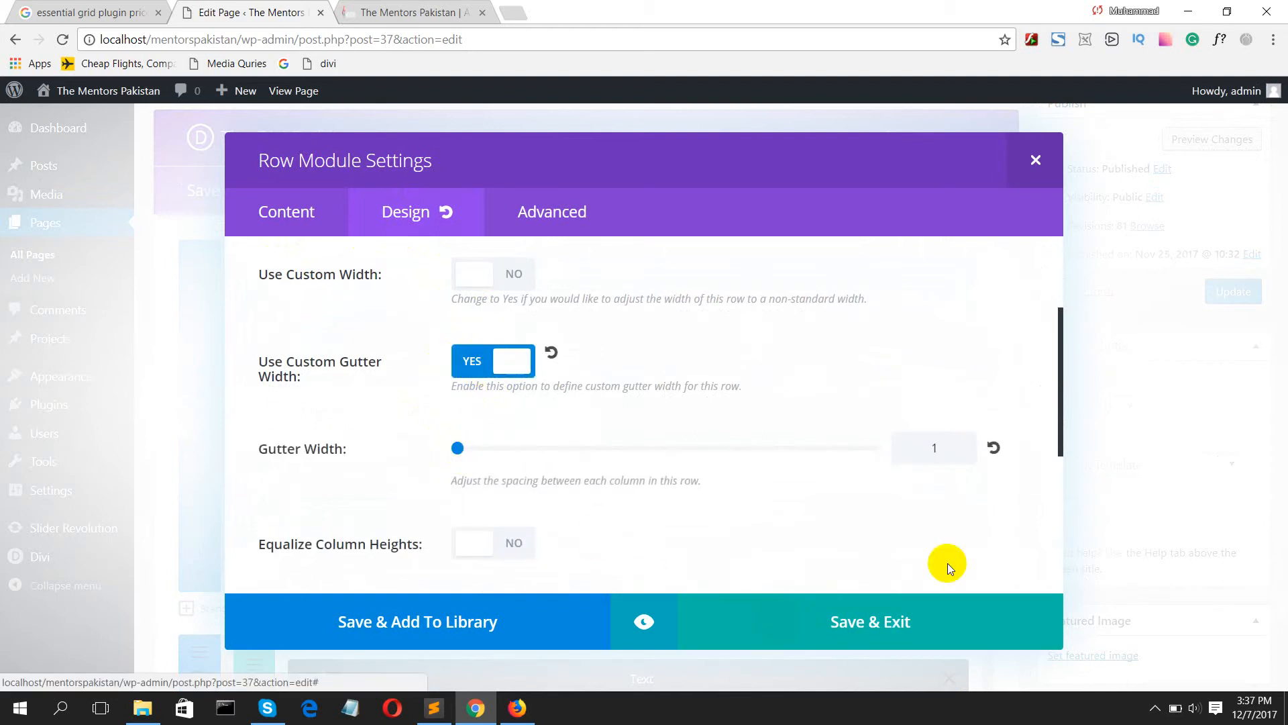
left_click(891, 634)
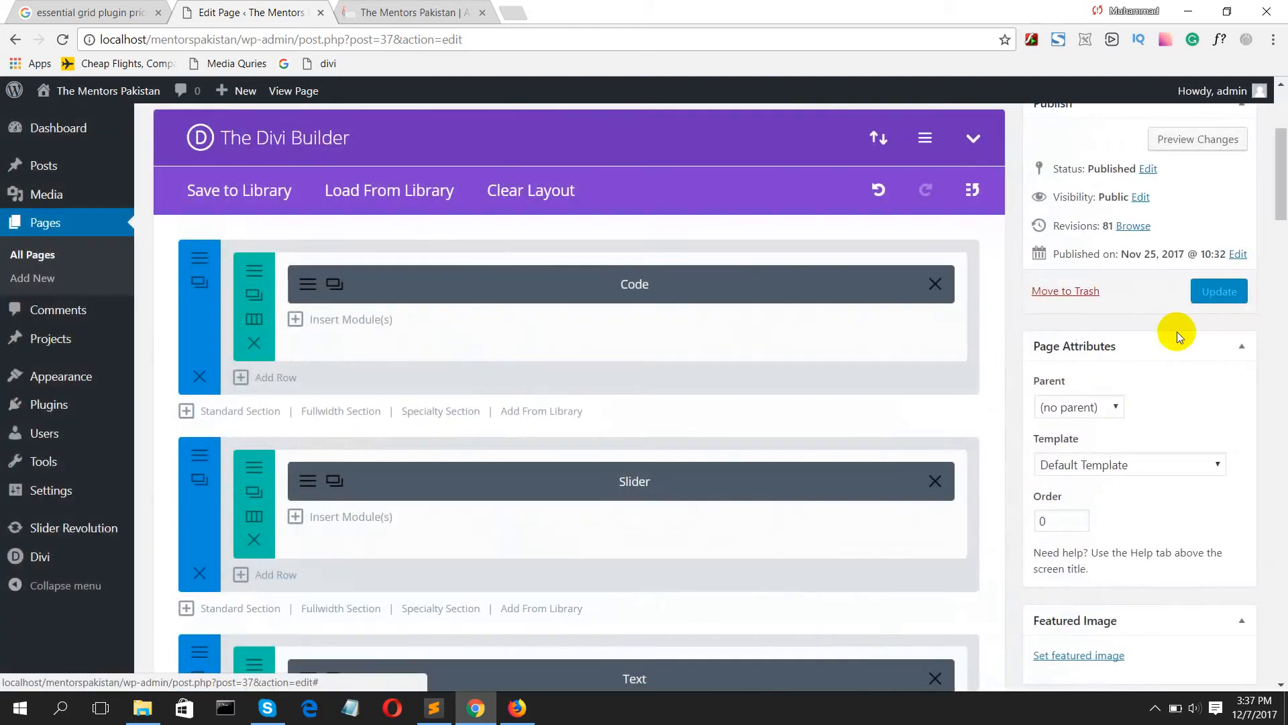
Step: Update the Home page and check the embedded slider in a new preview, closing the old site tab
left_click(1219, 288)
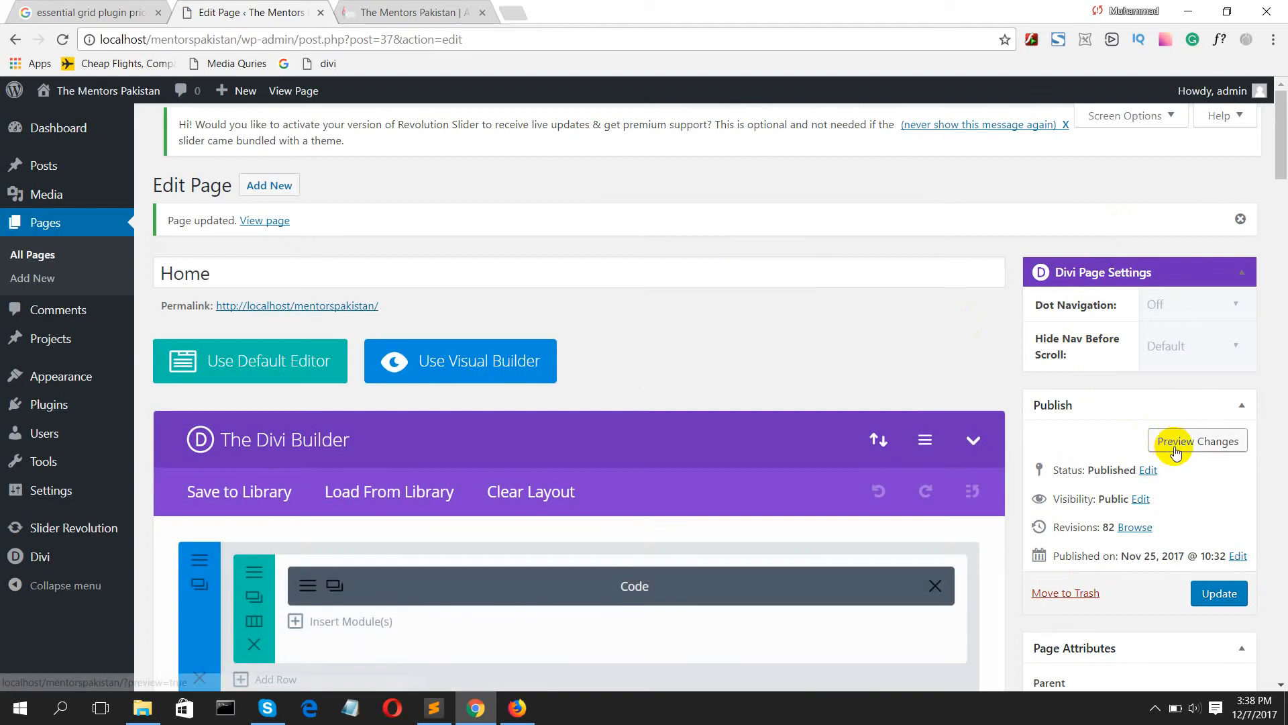
left_click(1175, 448)
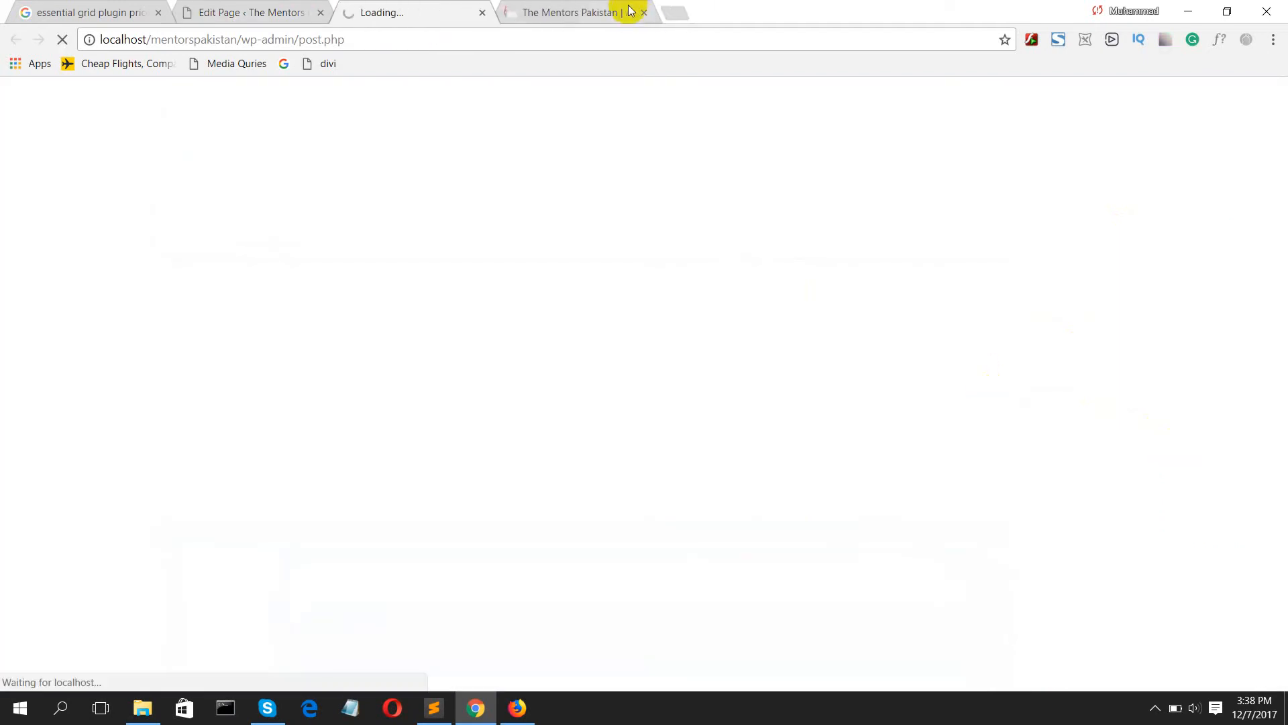
left_click(644, 14)
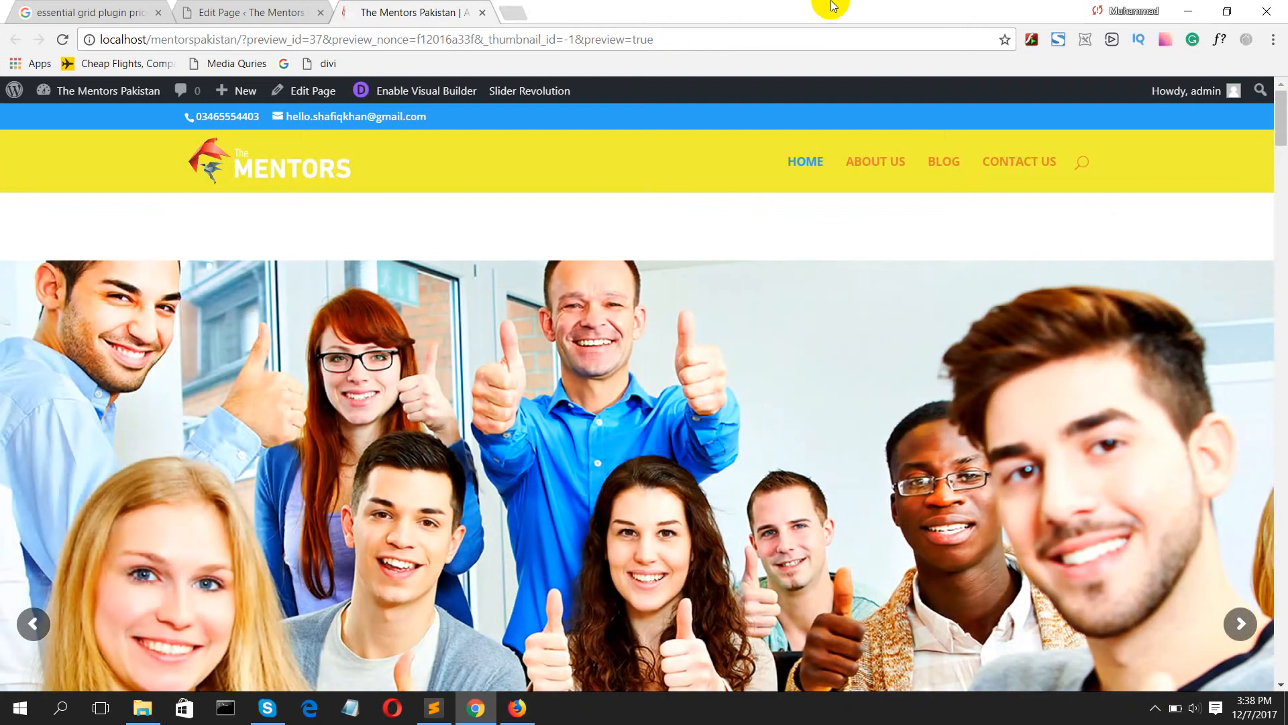
scroll(916, 148, "down", 4)
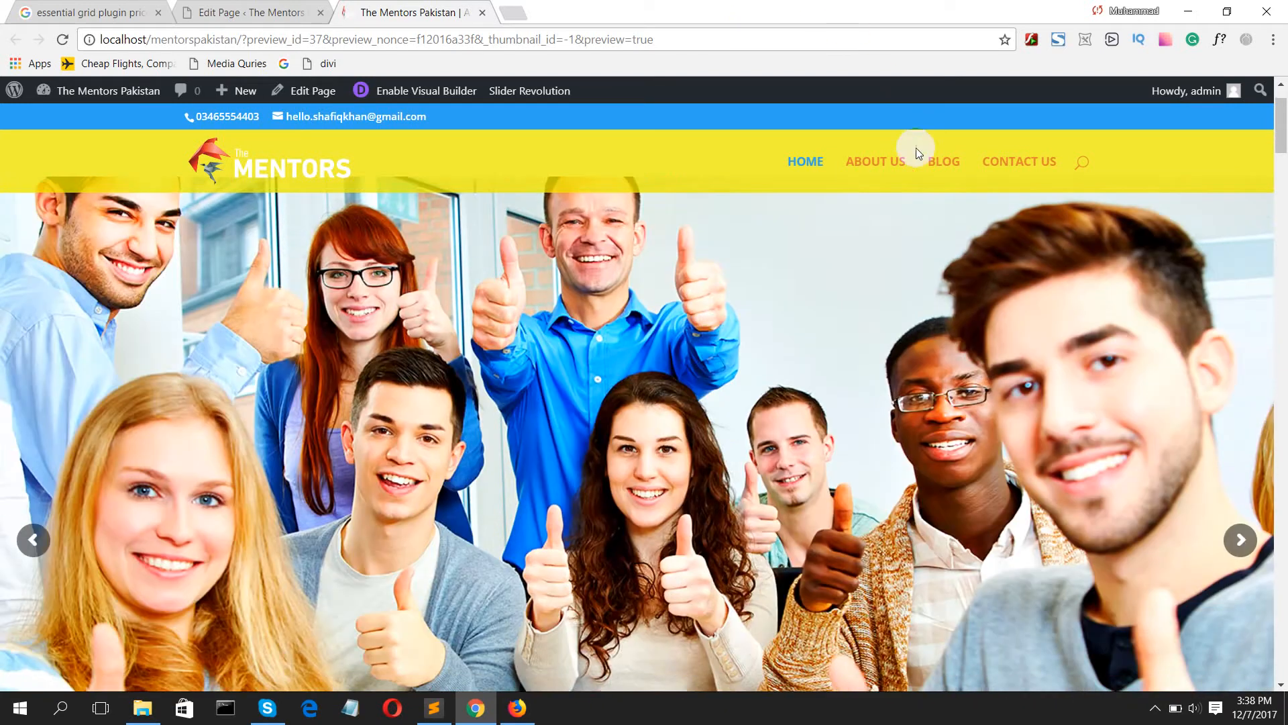
scroll(942, 198, "down", 1)
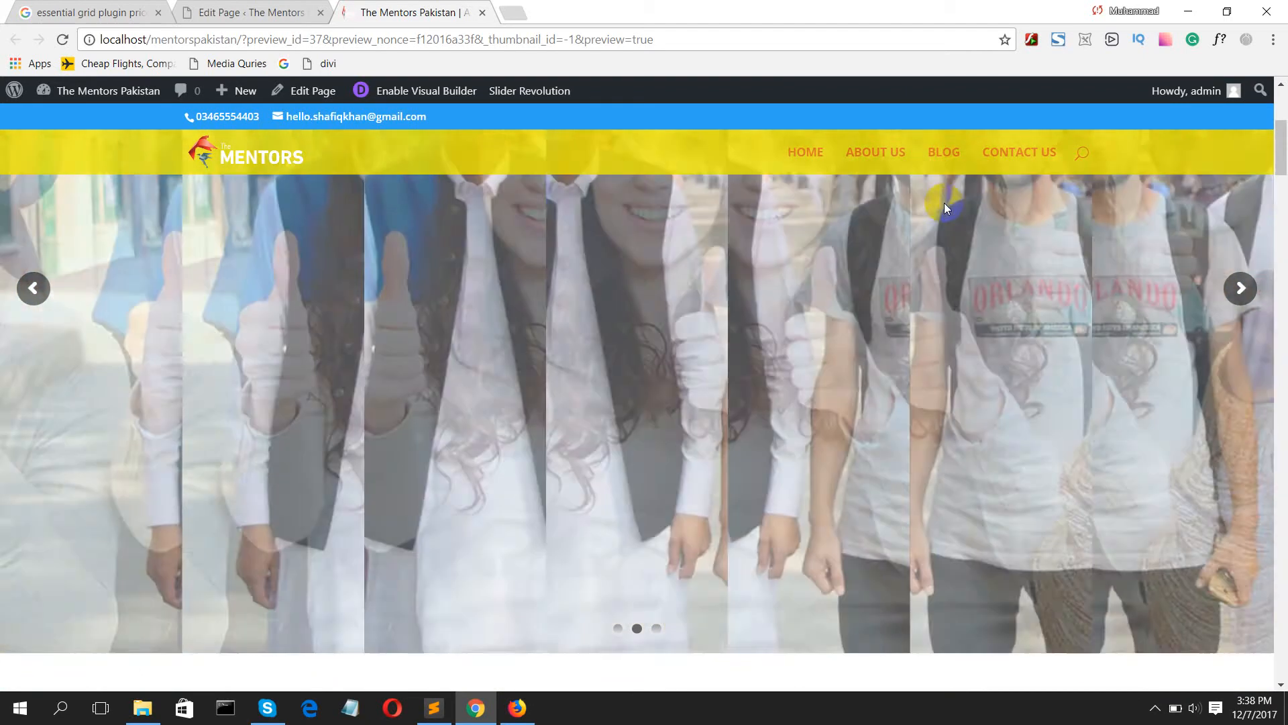
scroll(945, 205, "up", 5)
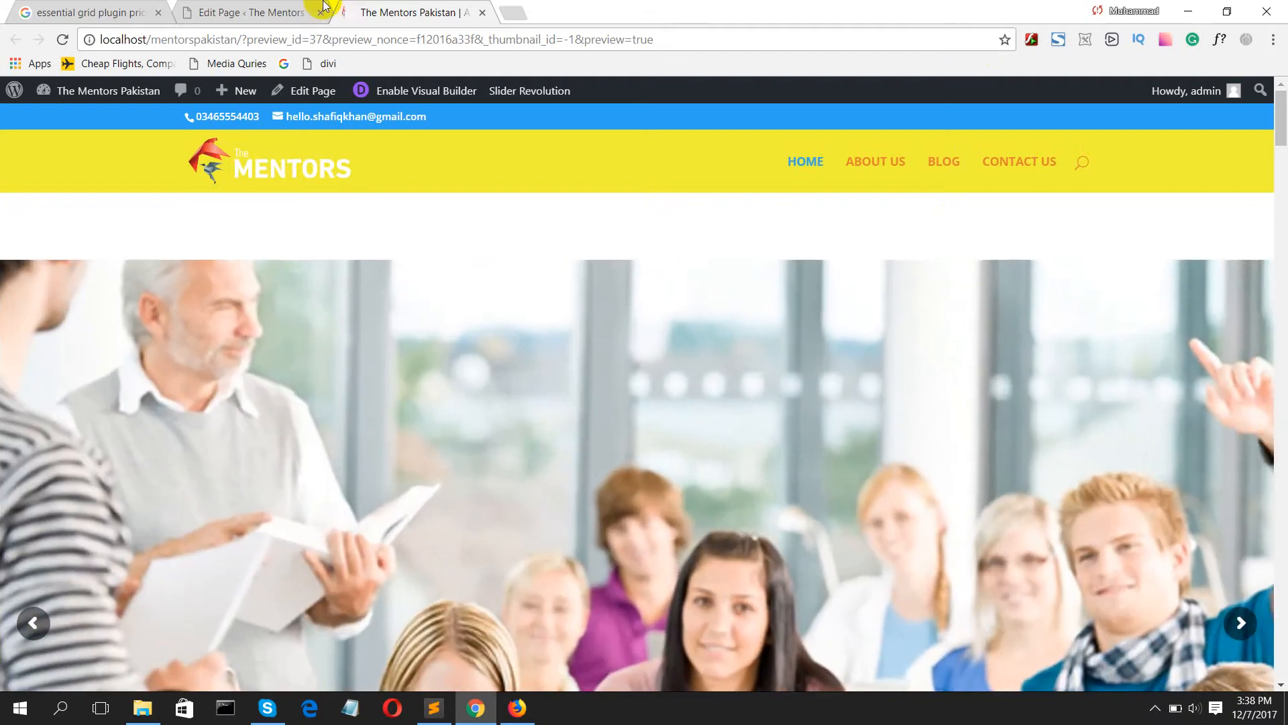
Step: Return to the admin tab and open the settings of test-slider in Slider Revolution
left_click(323, 6)
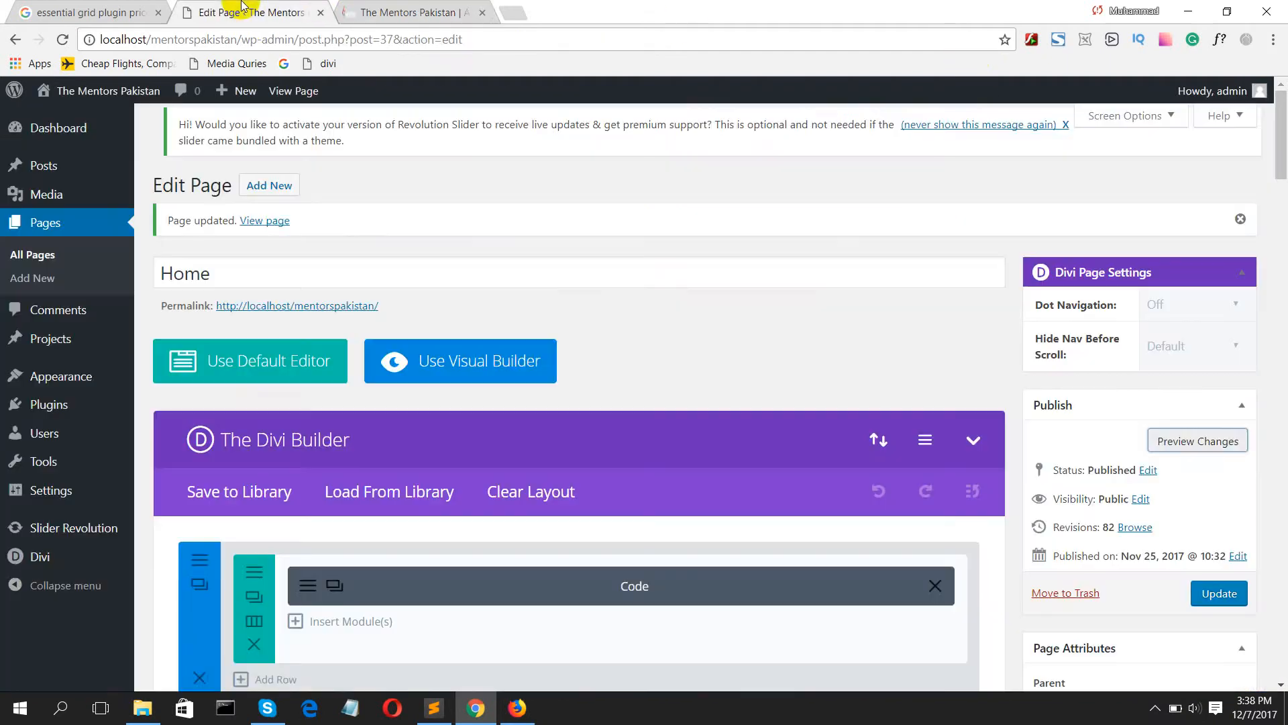
scroll(74, 379, "down", 3)
left_click(74, 533)
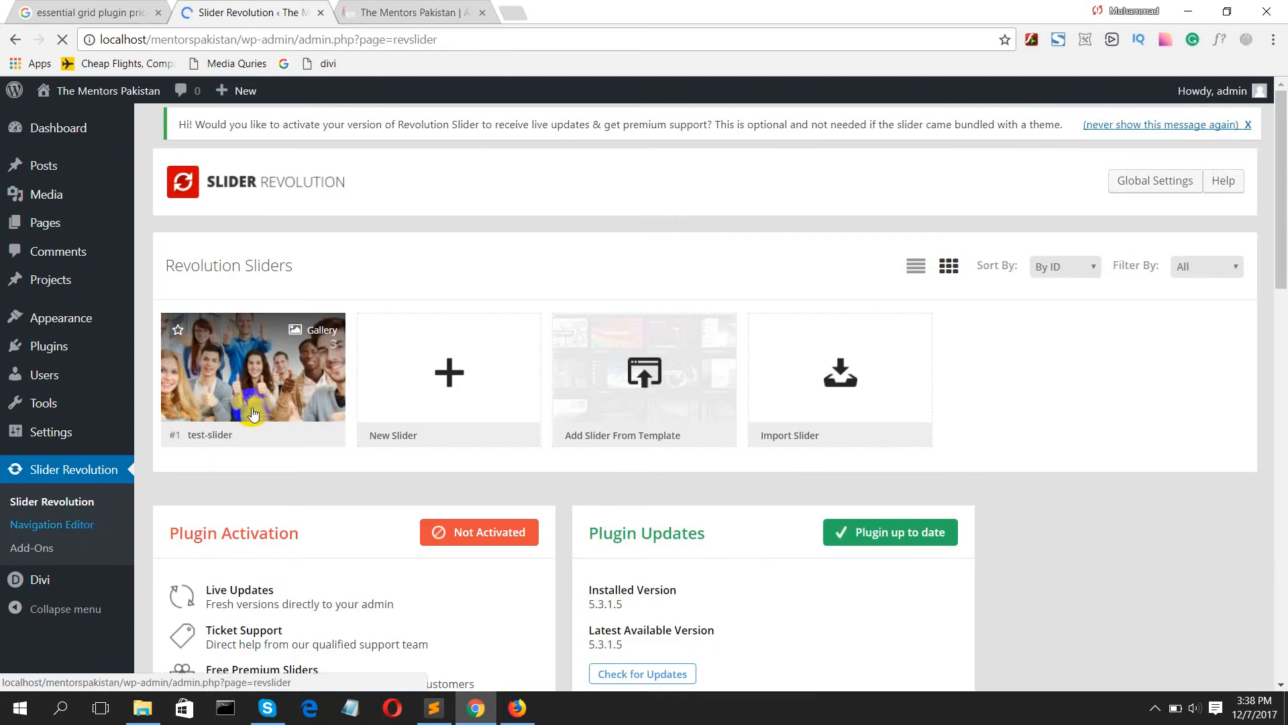
scroll(277, 388, "down", 4)
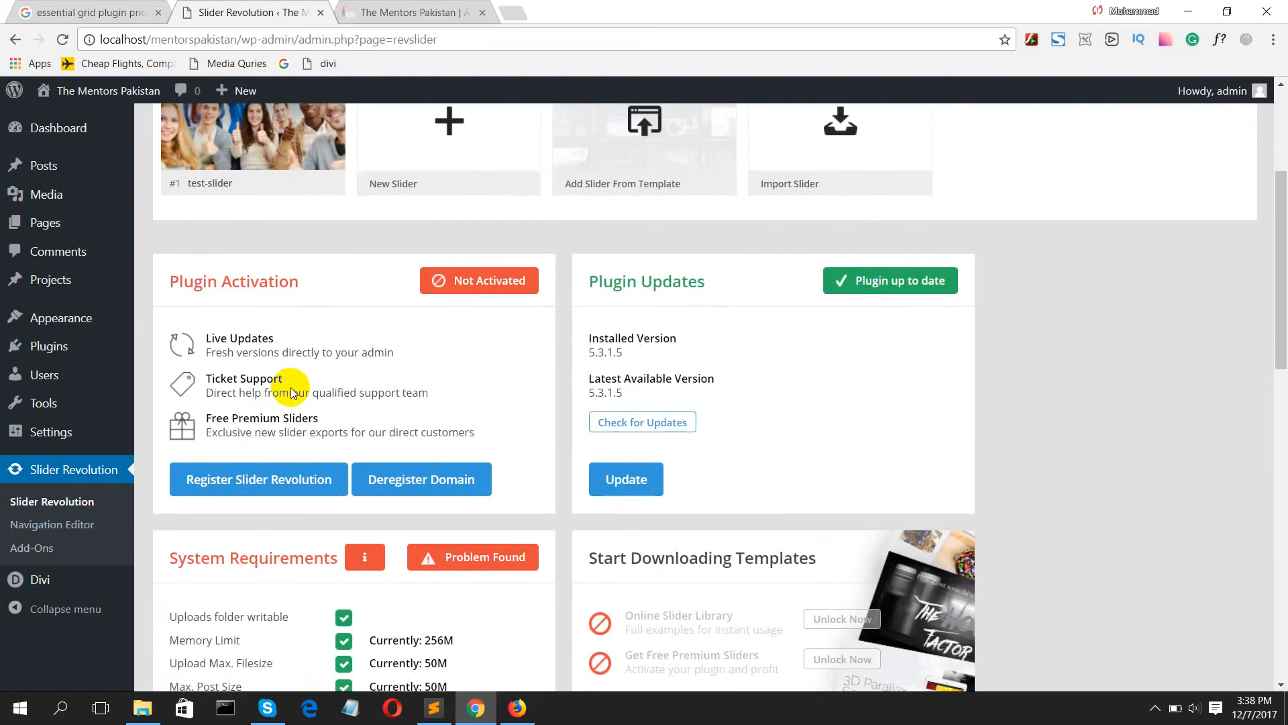
scroll(290, 393, "down", 1)
scroll(280, 380, "up", 5)
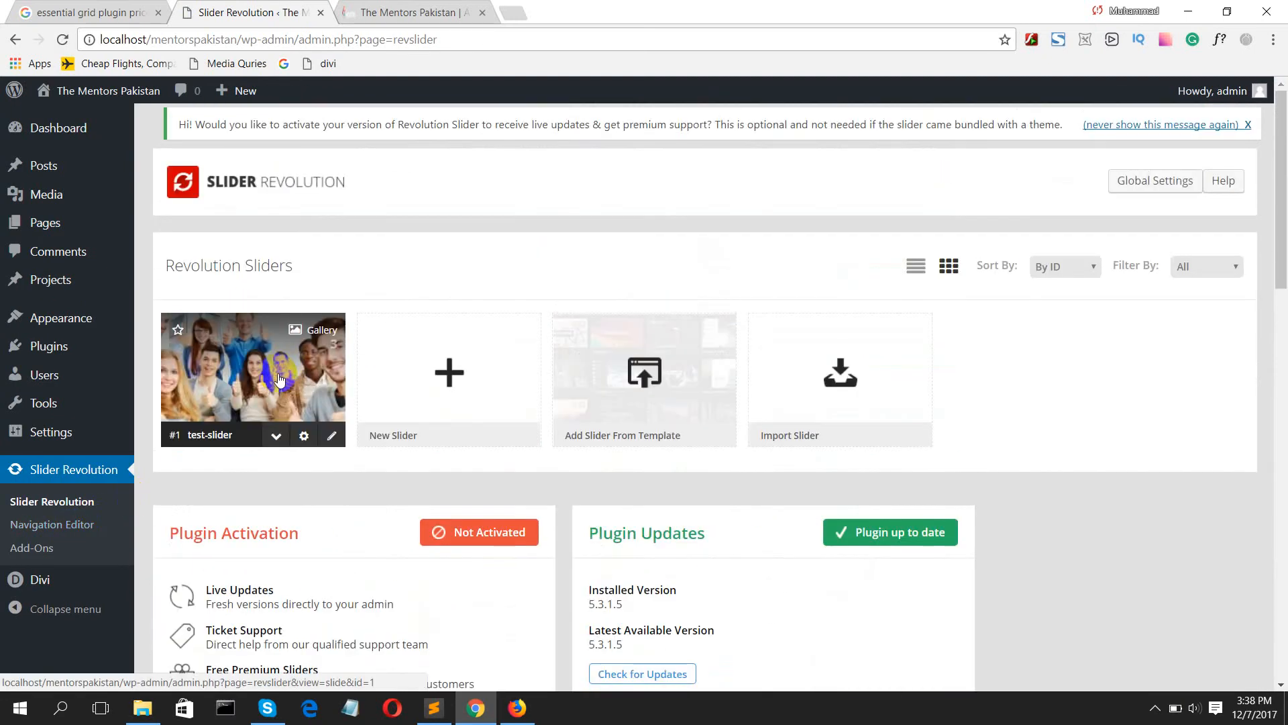
left_click(305, 436)
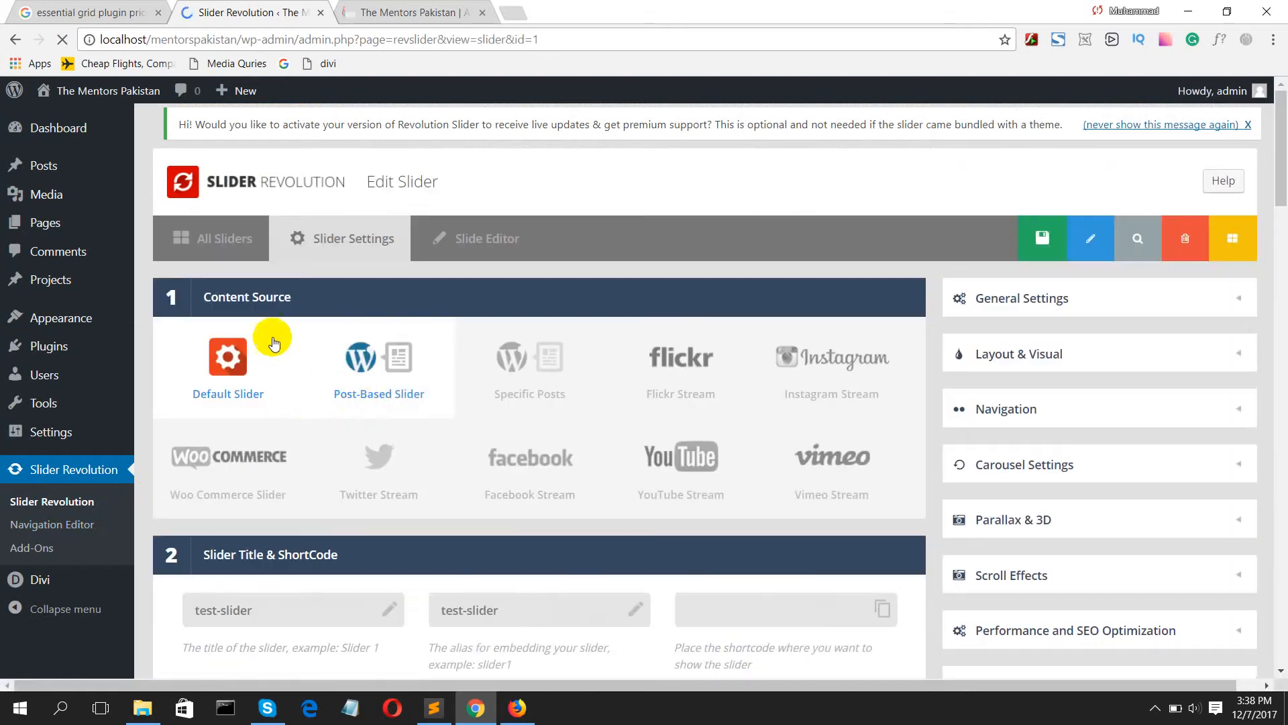
Step: Set the desktop layer grid height of test-slider to 500 px and save the settings
scroll(399, 456, "down", 15)
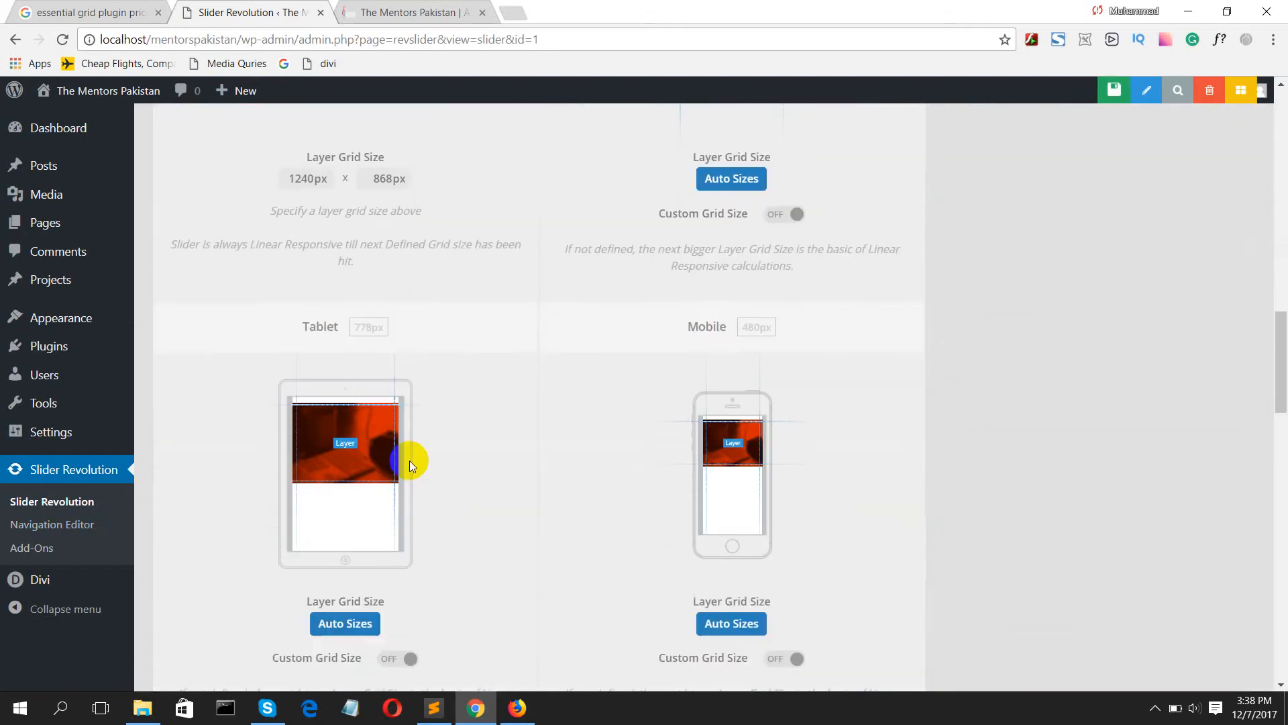
scroll(409, 460, "down", 2)
scroll(401, 463, "up", 2)
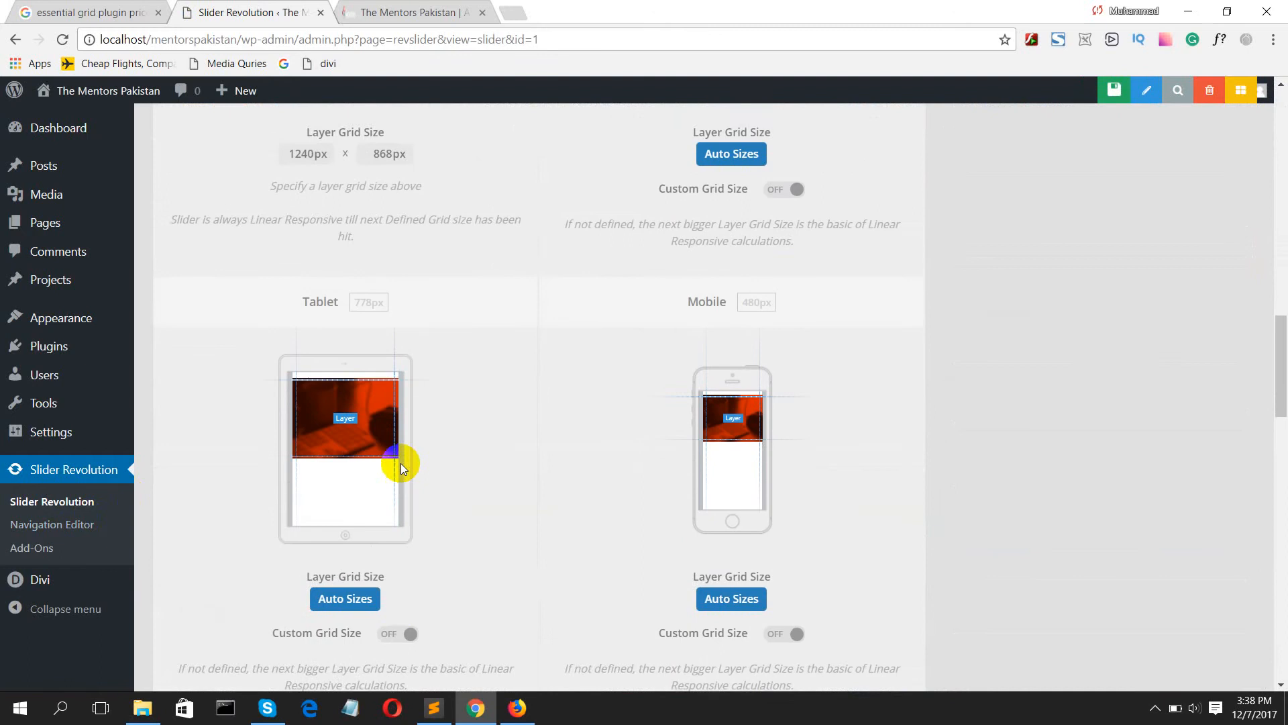
scroll(400, 463, "up", 3)
left_click(388, 343)
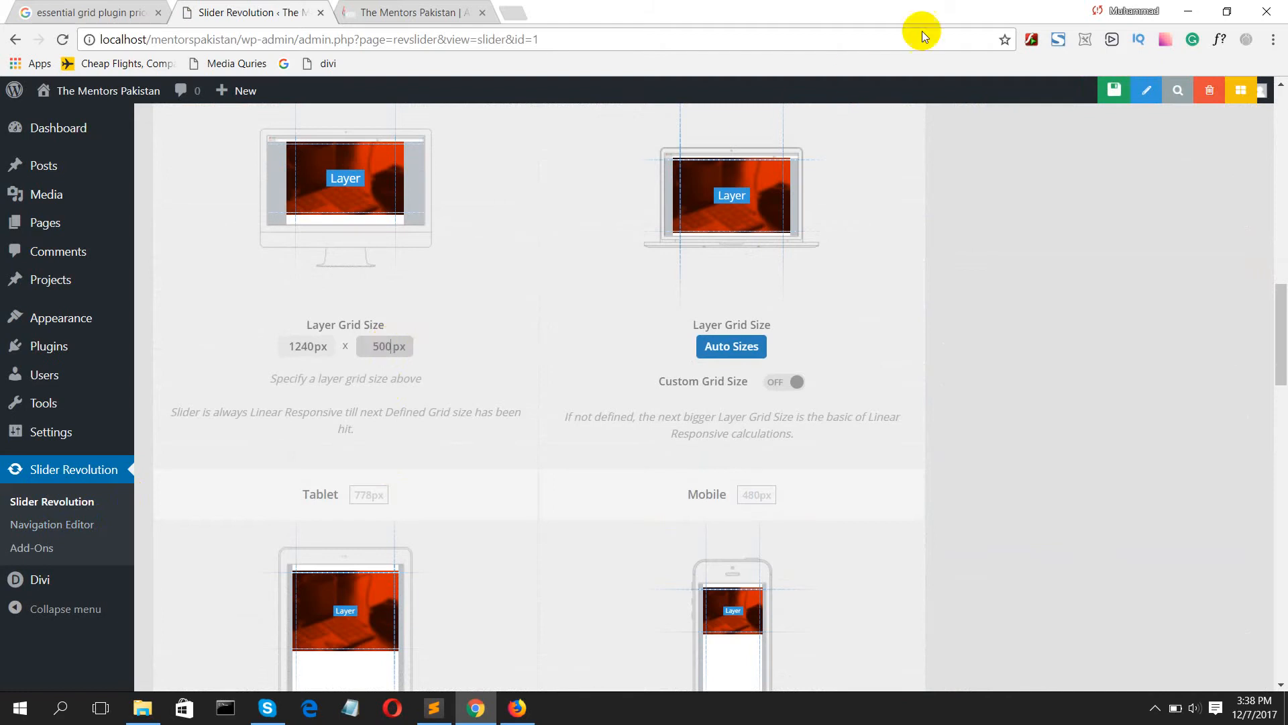
left_click(1100, 101)
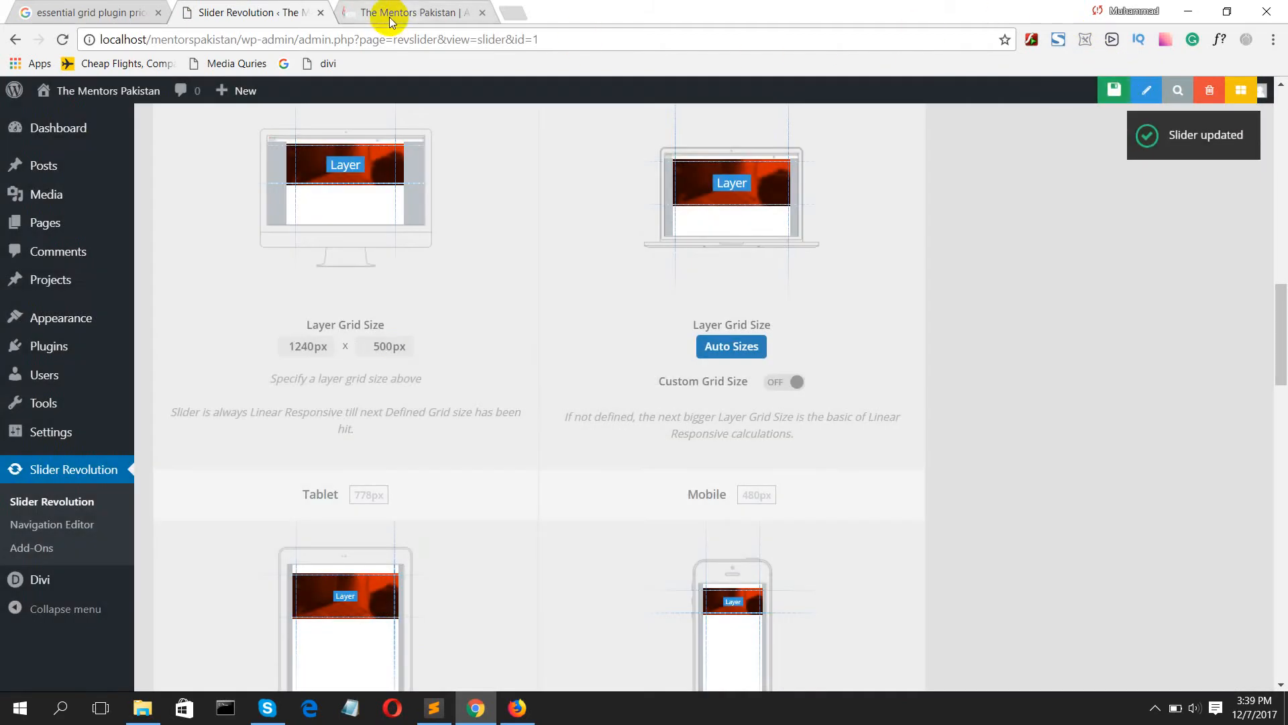
Step: Reload the Home page preview to check the slider's new height and return to the slider settings
left_click(391, 20)
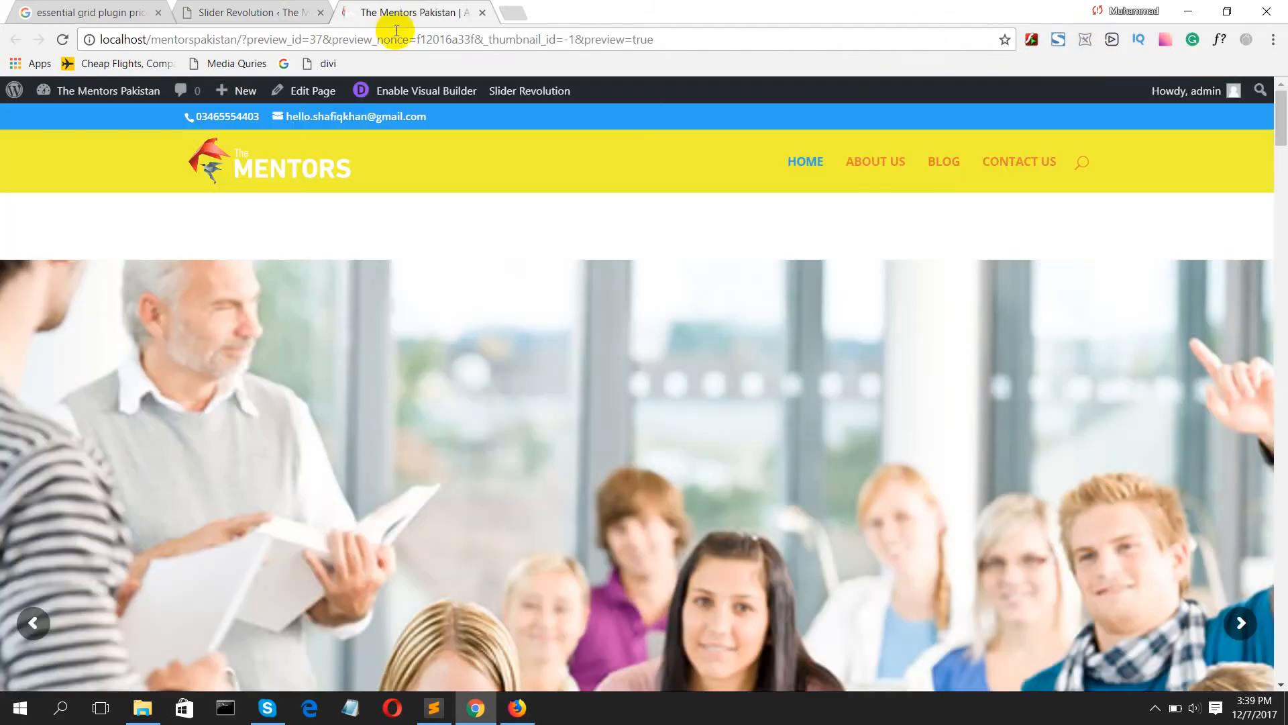
left_click(394, 37)
key("Return")
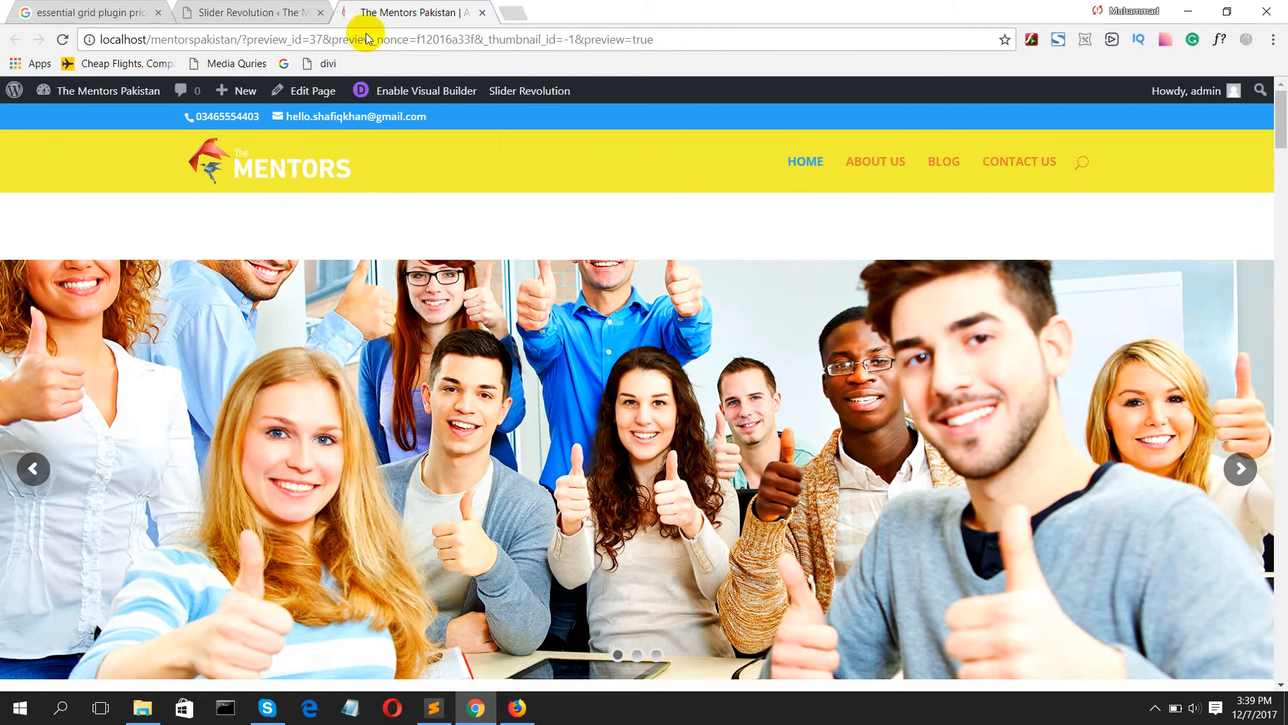
left_click(243, 12)
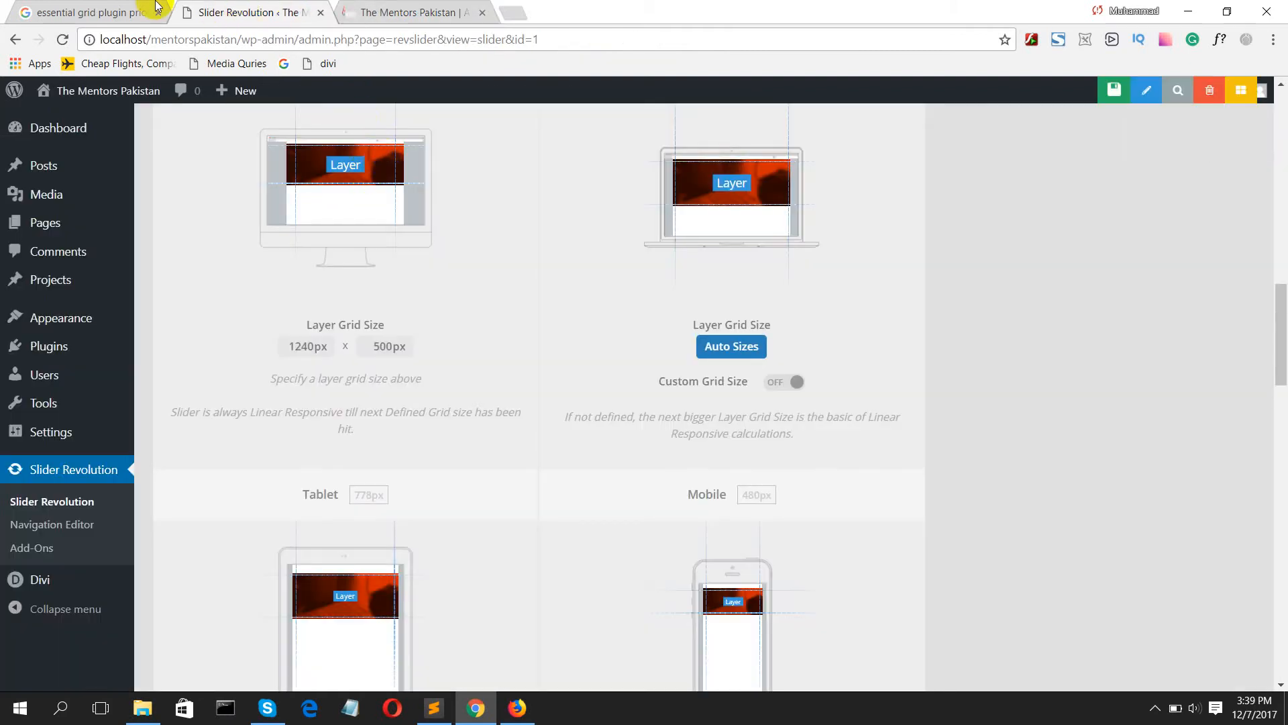
Step: Leave the slider settings and open the Home page for editing in the Divi Builder
left_click(371, 10)
left_click(233, 8)
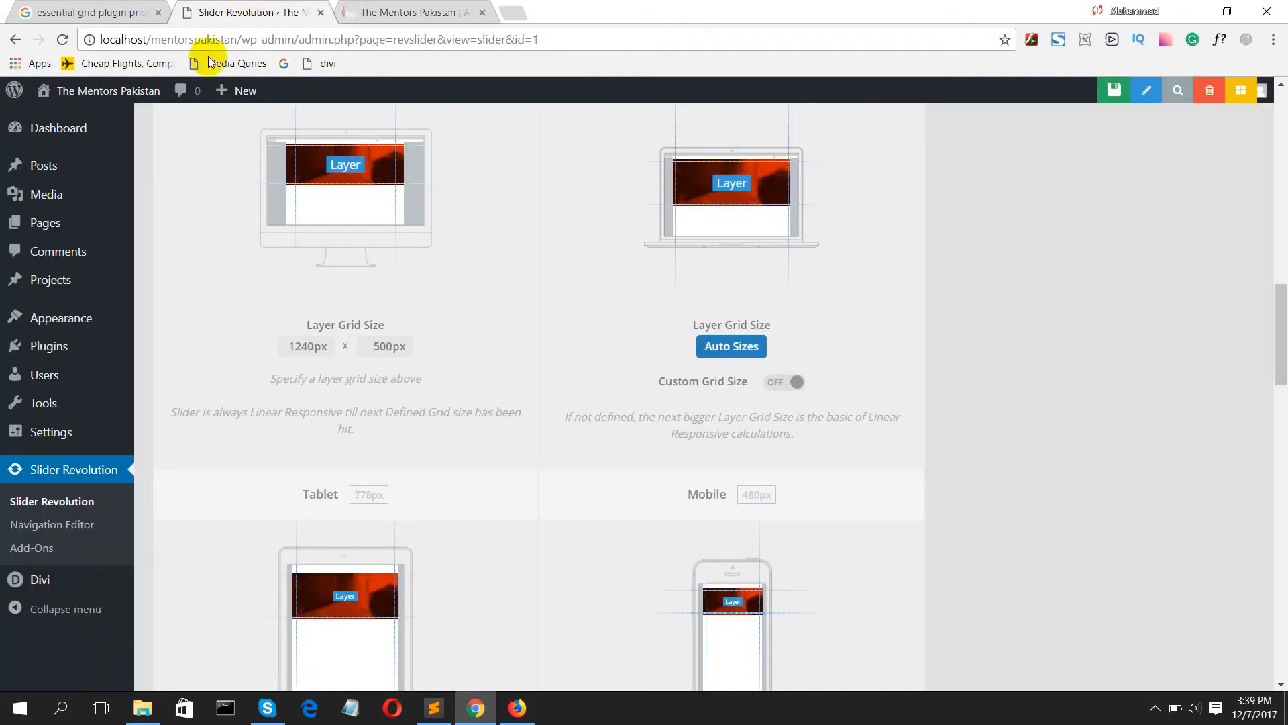
mouse_move(59, 281)
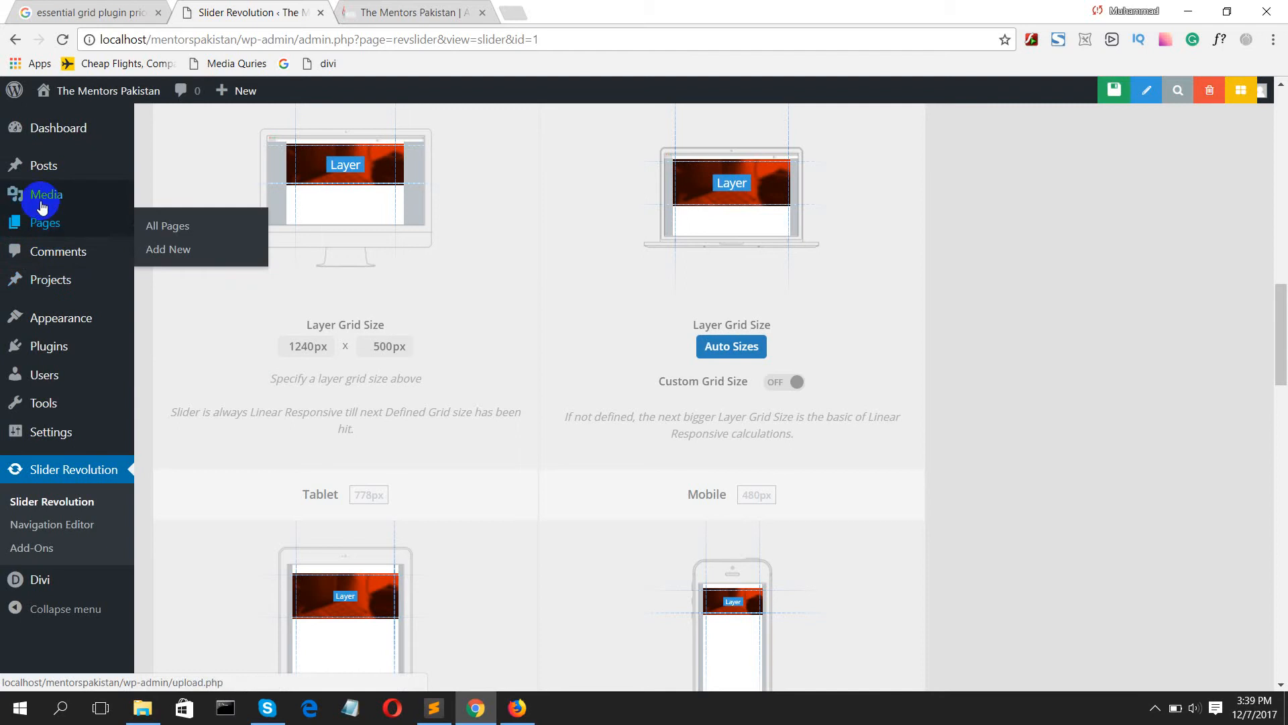
left_click(53, 222)
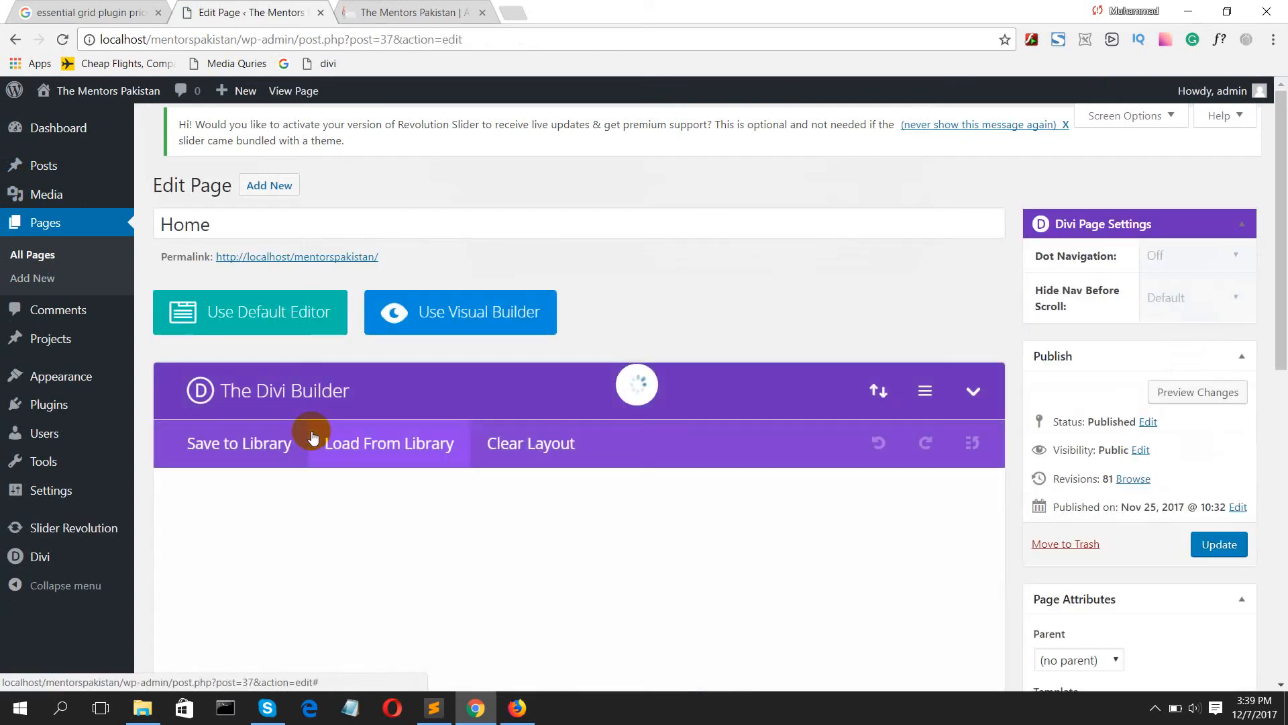
scroll(252, 556, "down", 4)
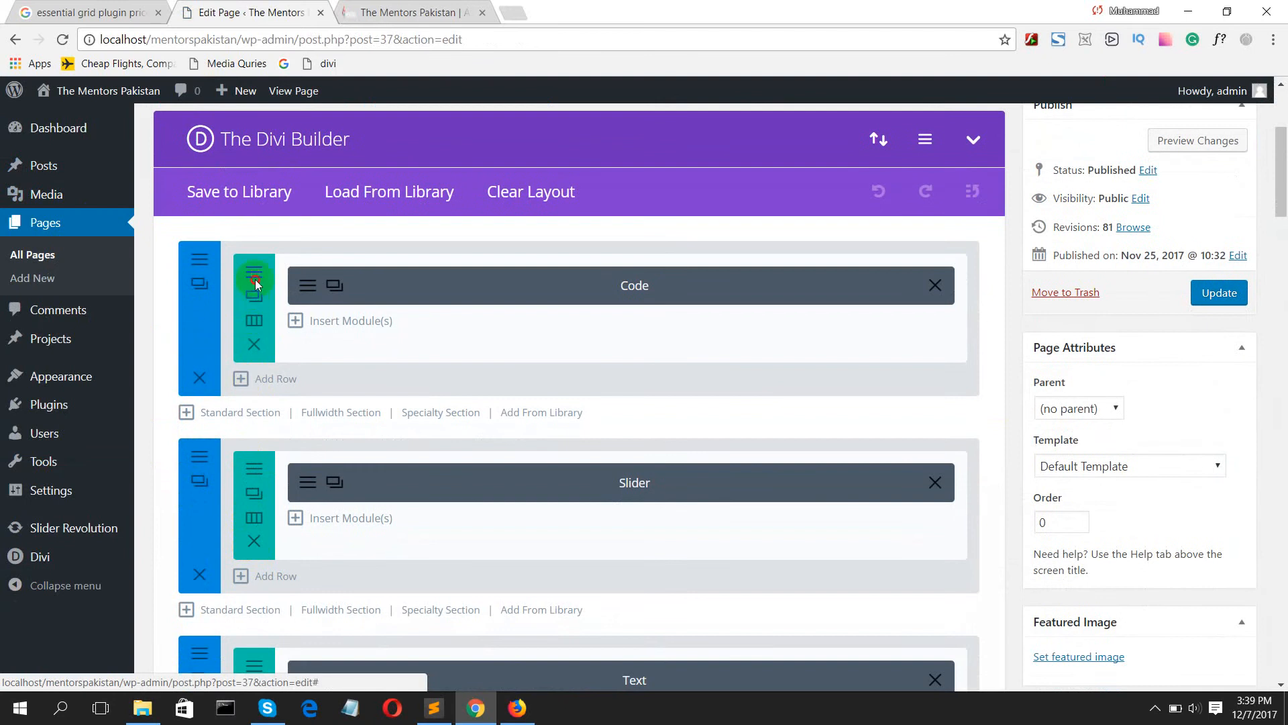
Step: Open the design settings of the section containing the slider's Code module, go to its custom padding, and save the section
left_click(255, 280)
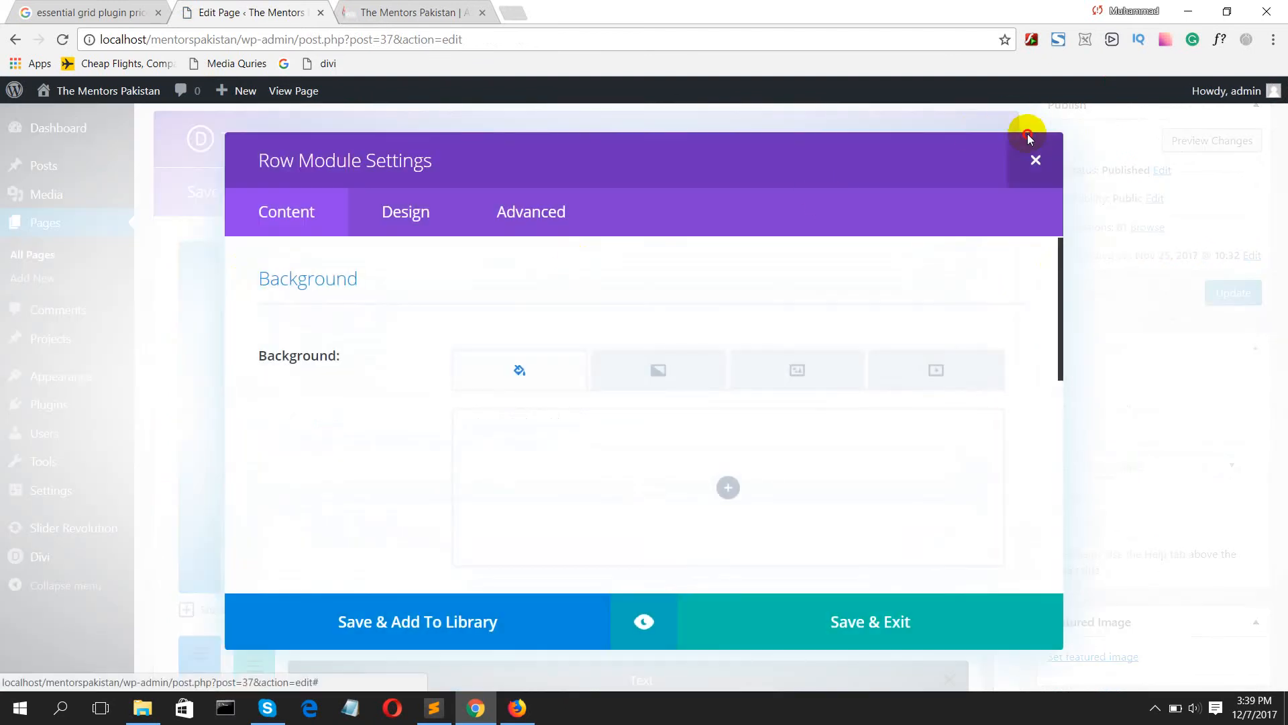
left_click(1029, 151)
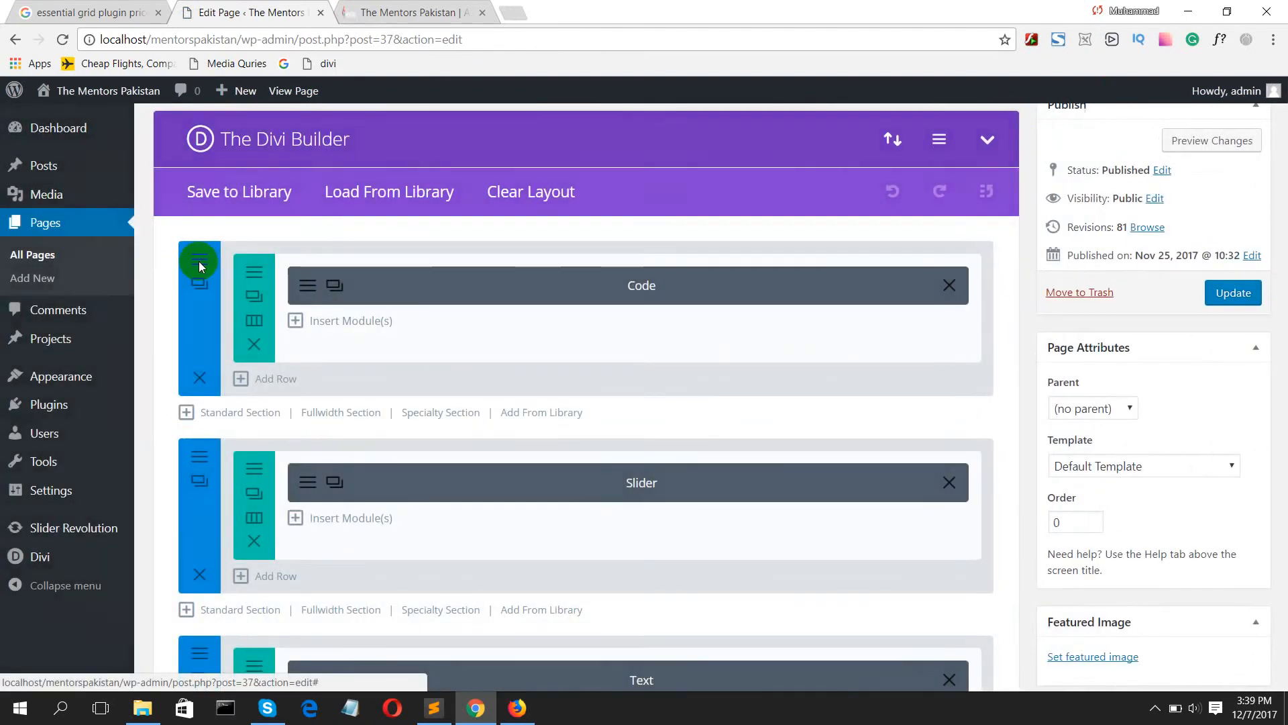
left_click(199, 265)
scroll(581, 377, "down", 5)
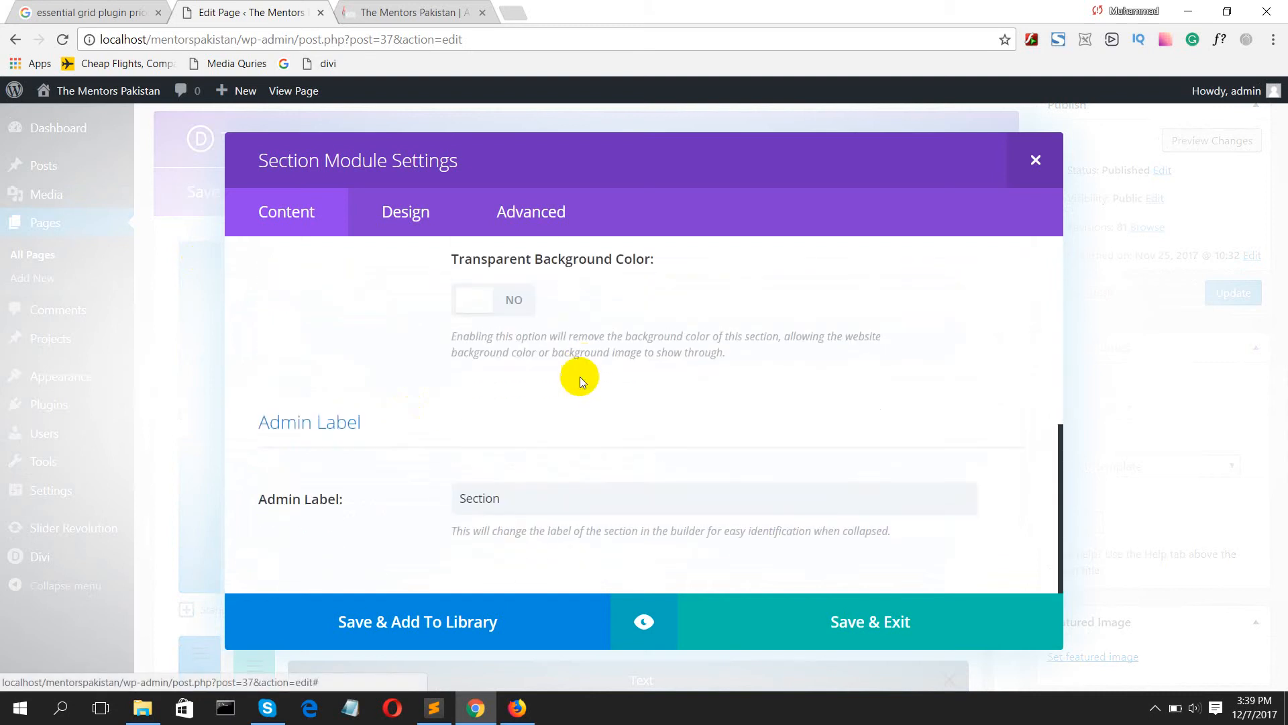
left_click(405, 213)
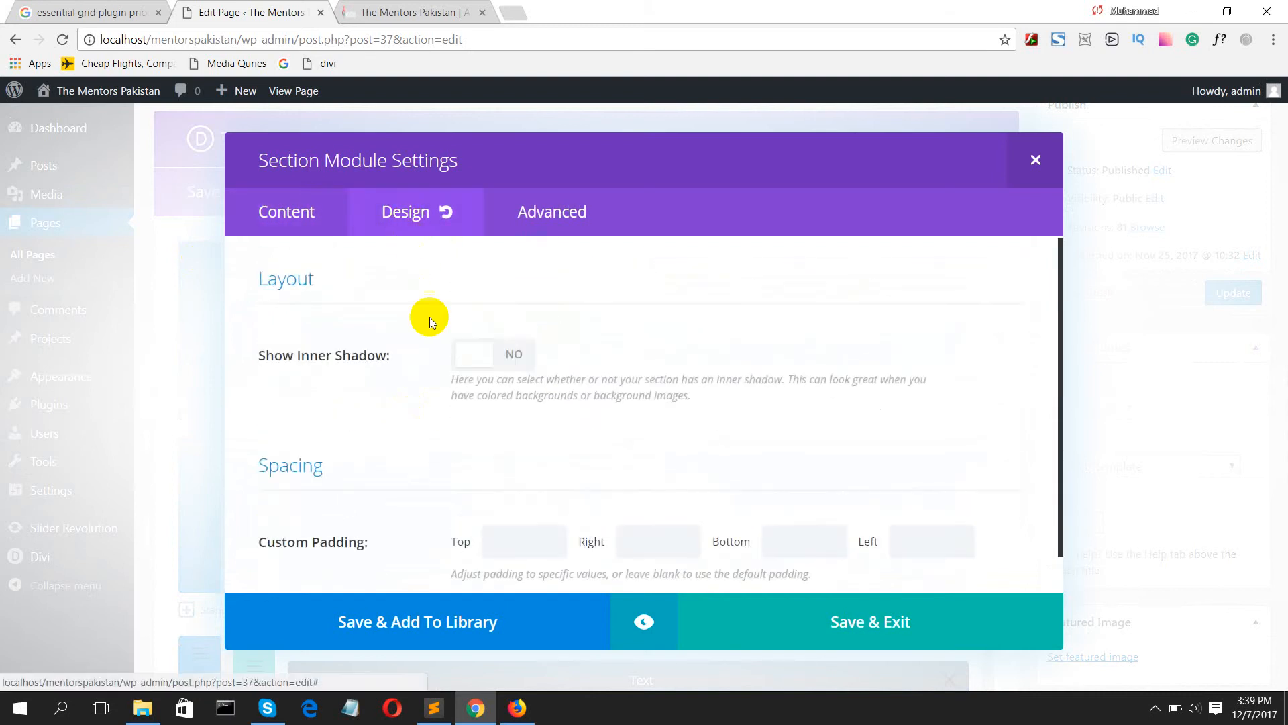
scroll(469, 392, "down", 1)
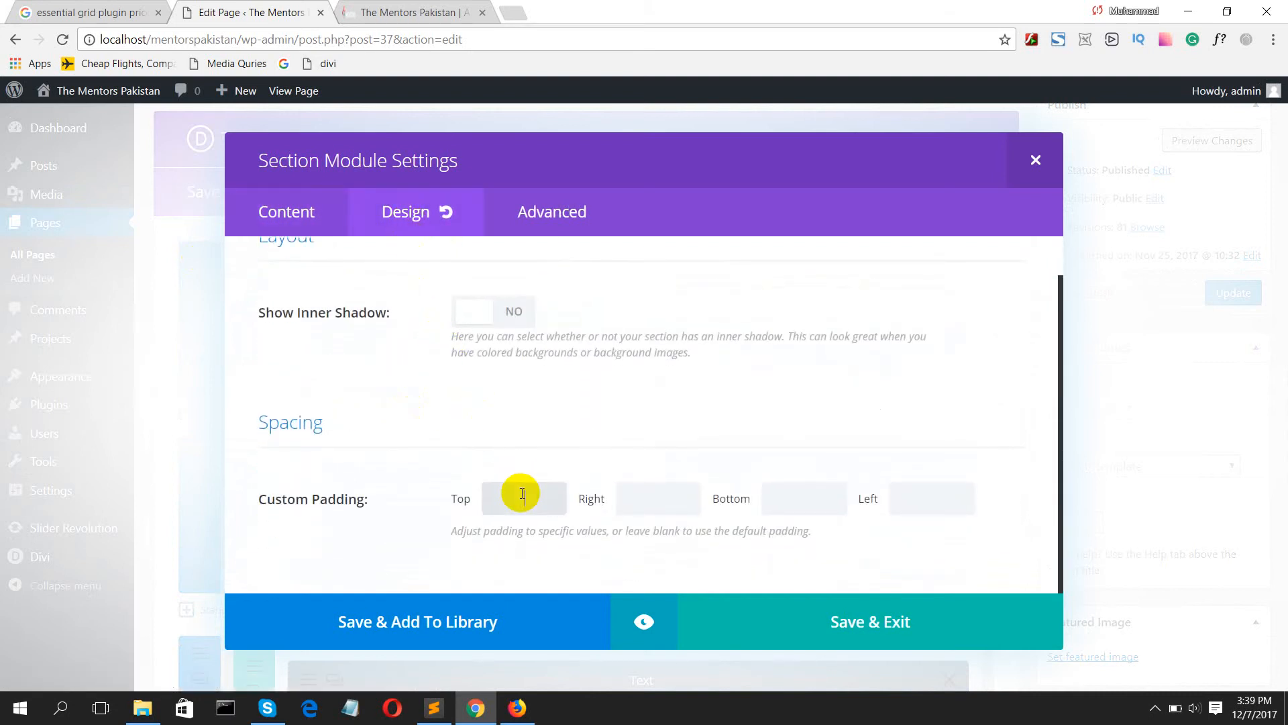
scroll(534, 484, "up", 1)
scroll(538, 480, "down", 1)
left_click(785, 618)
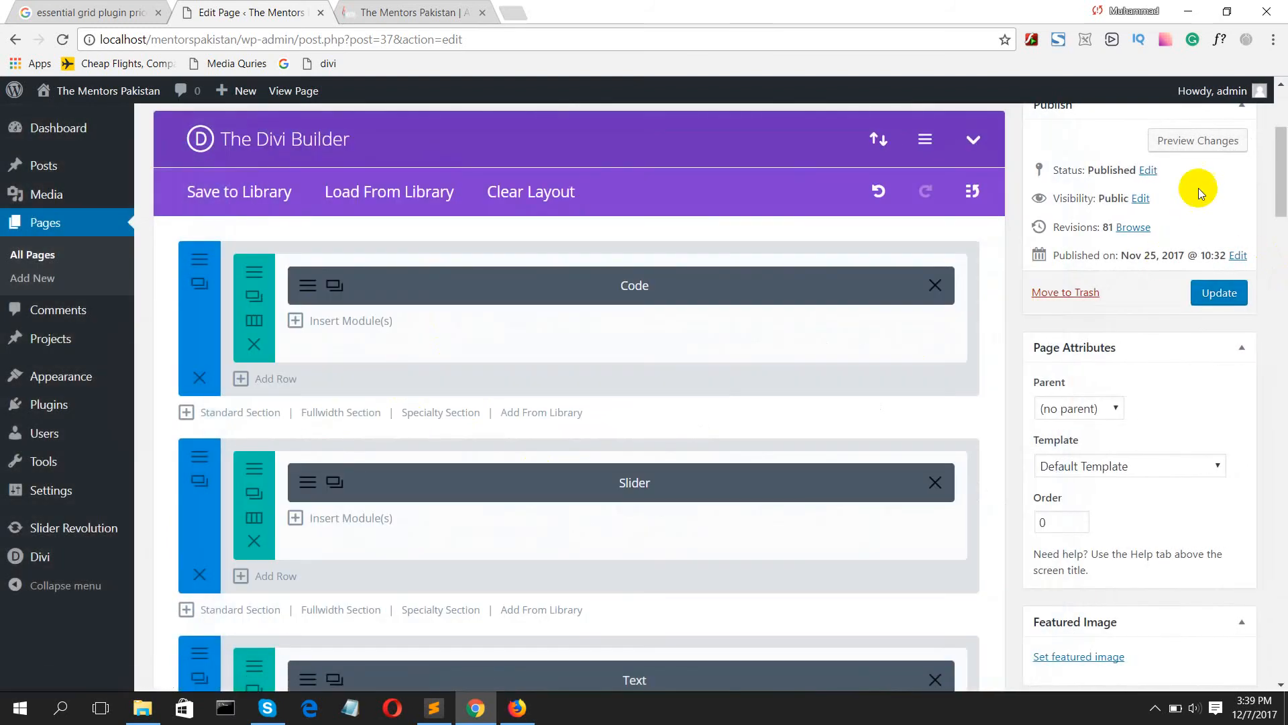
Step: Update the Home page and preview its changes to check the spacing around the slider
left_click(1225, 292)
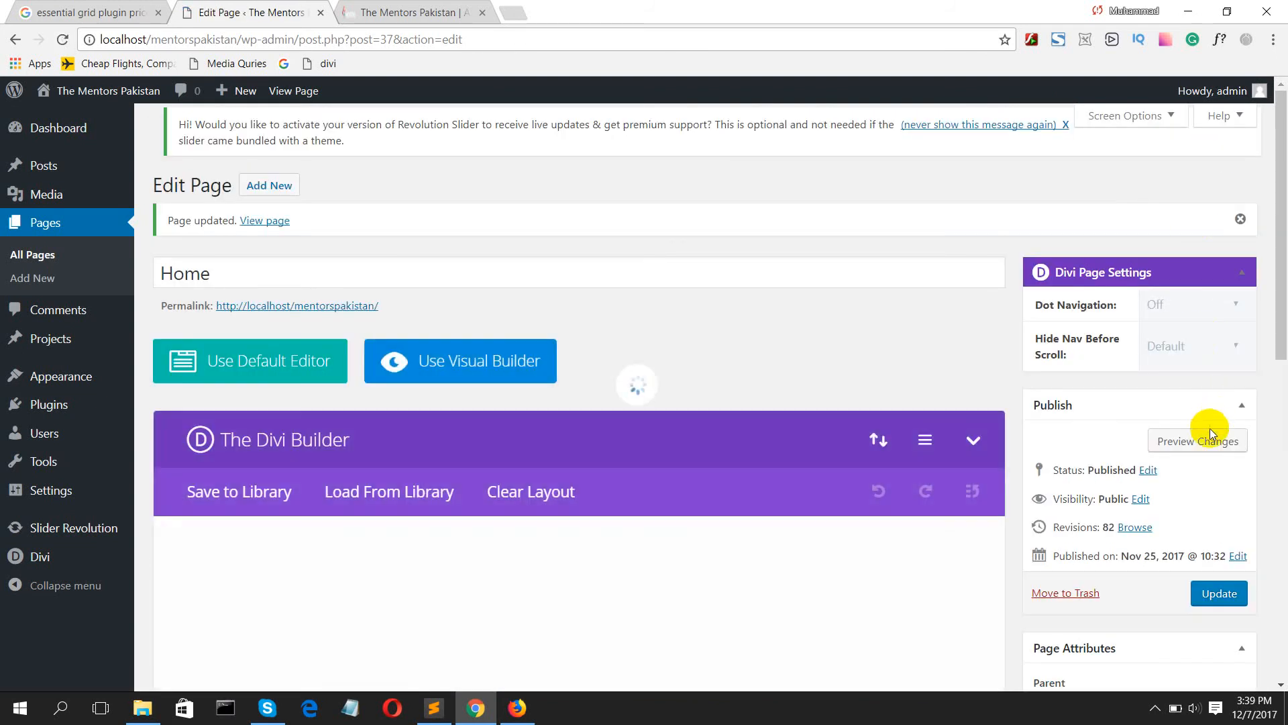
left_click(1211, 440)
left_click(376, 9)
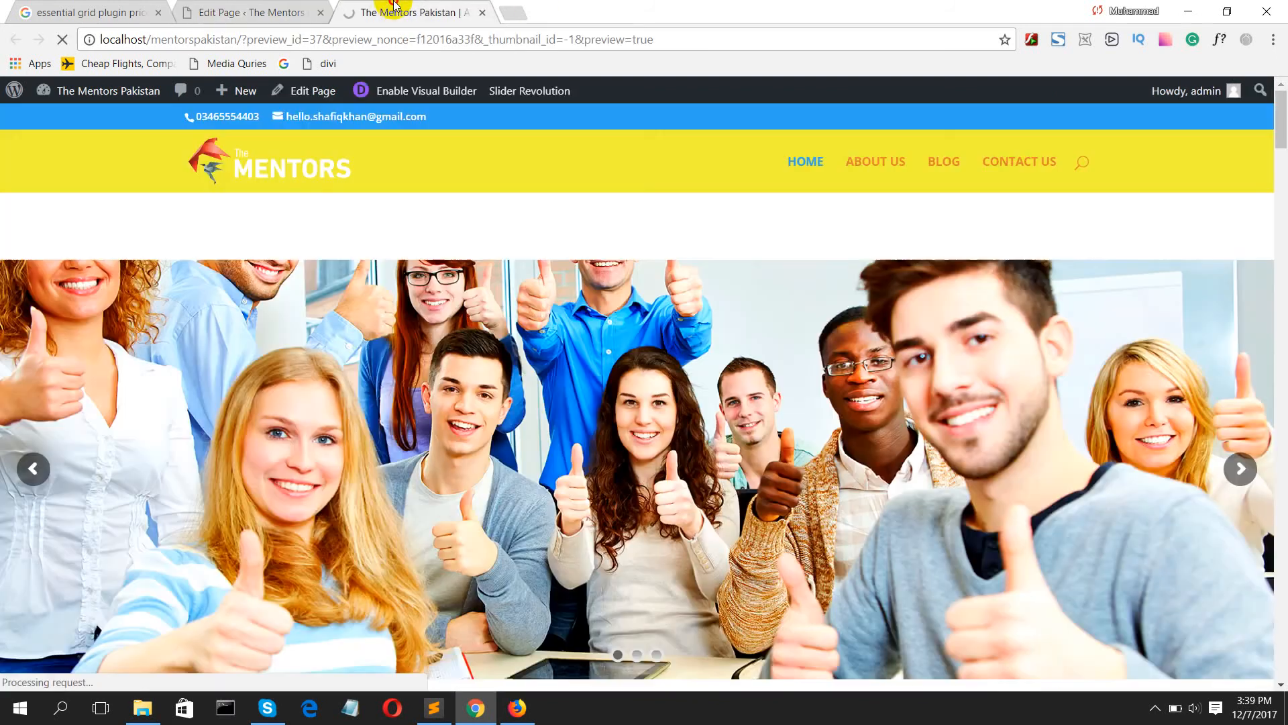